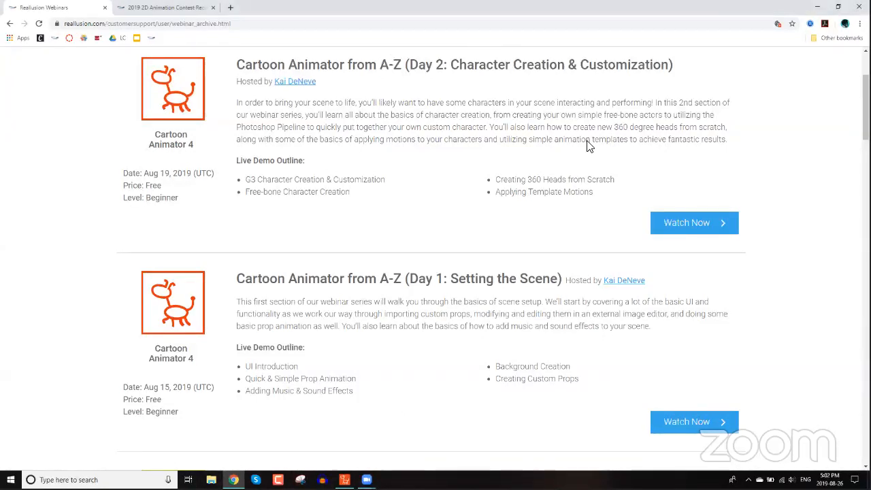
- Open the upcoming webinars listing and view the Cartoon Animator from A-Z Day 3 entry
scroll(589, 192, "up", 2)
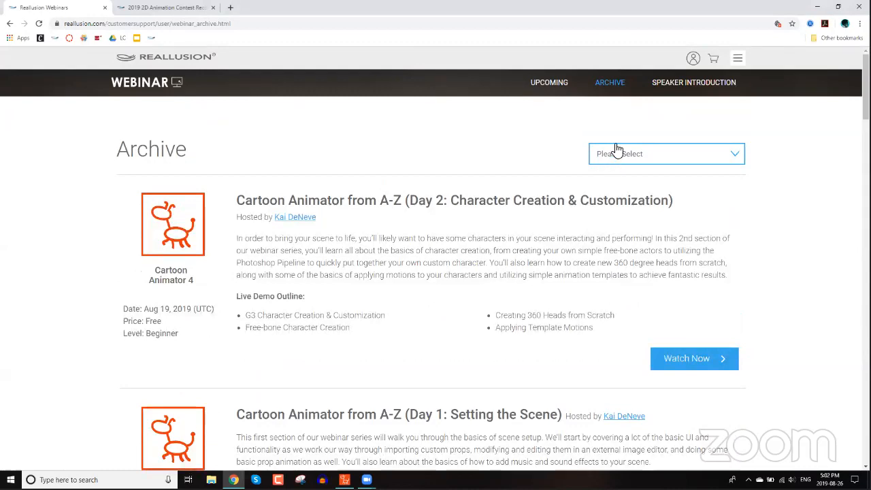
left_click(560, 85)
scroll(568, 225, "down", 2)
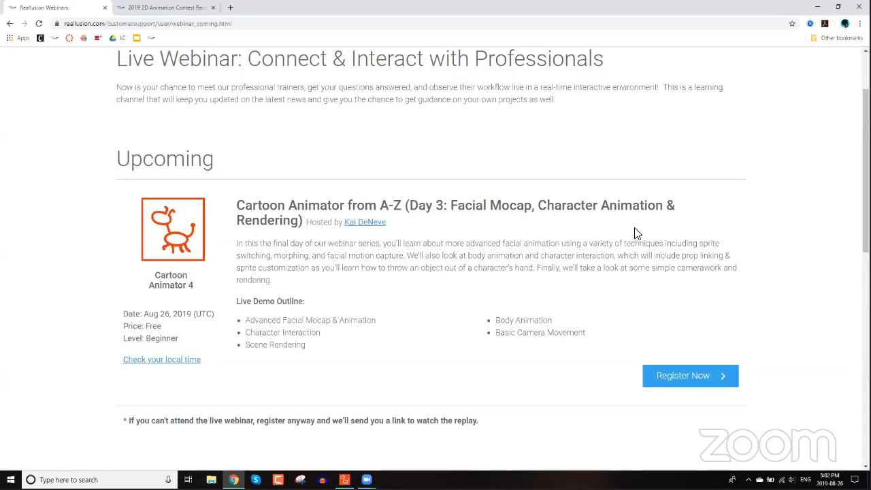
- Look over the 2019 2D Animation Contest content page, including its selected 2D content and full web address
left_click(189, 8)
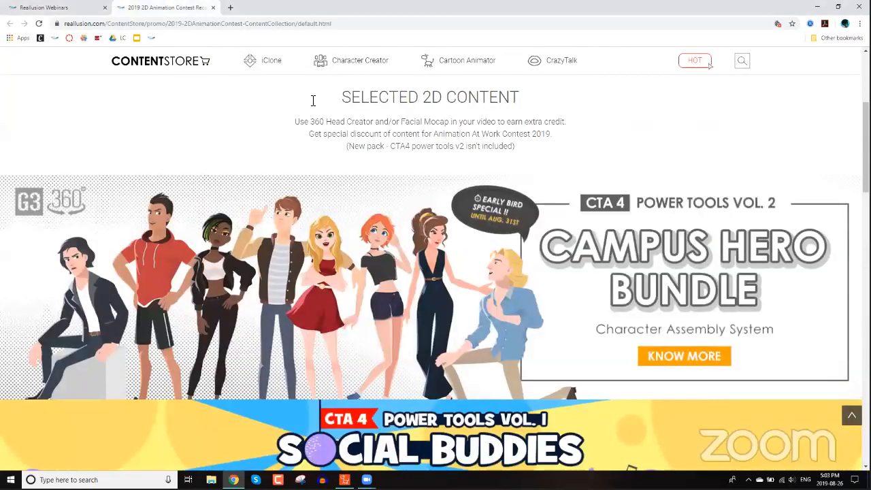
scroll(246, 190, "up", 4)
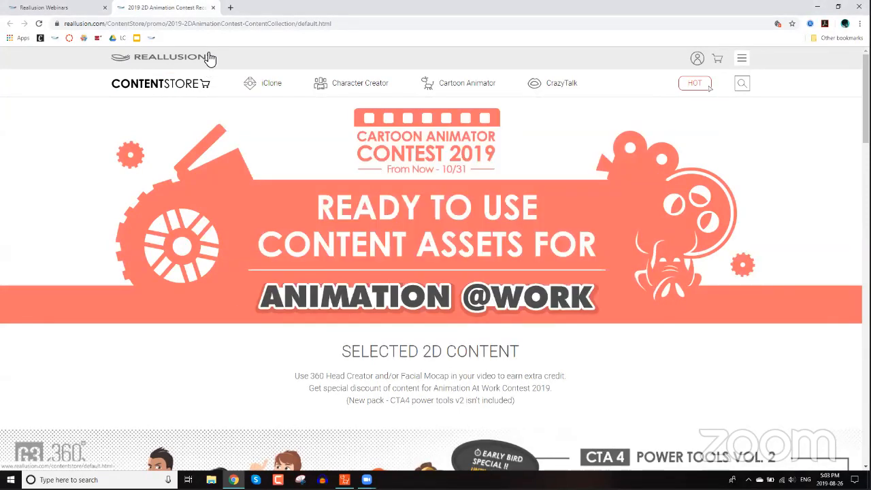
left_click(321, 23)
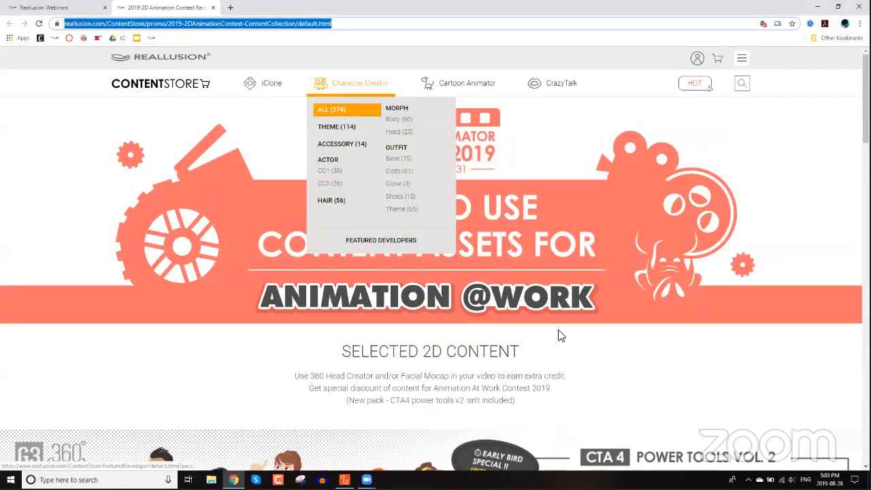
scroll(638, 310, "down", 5)
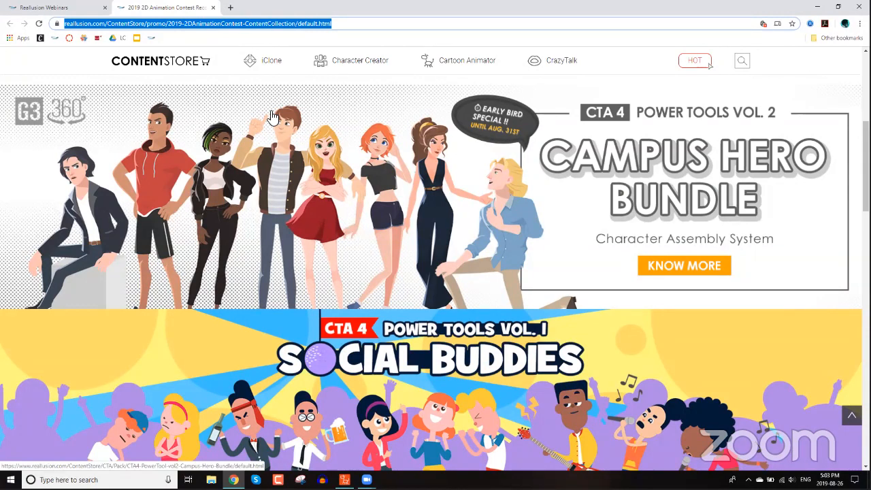
double_click(371, 24)
left_click(371, 24)
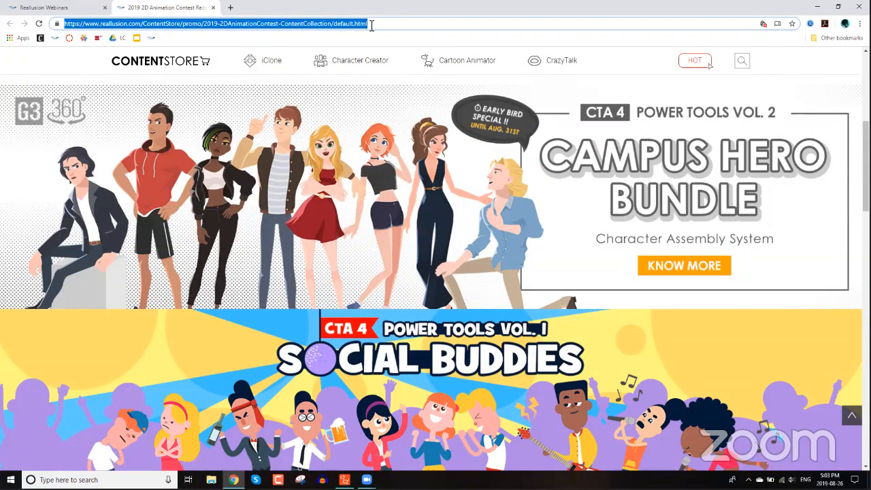
scroll(423, 100, "up", 2)
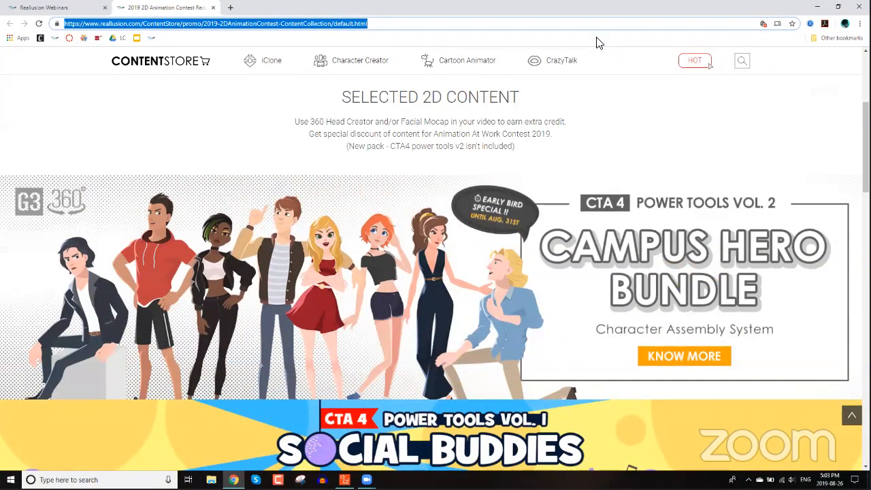
left_click(596, 37)
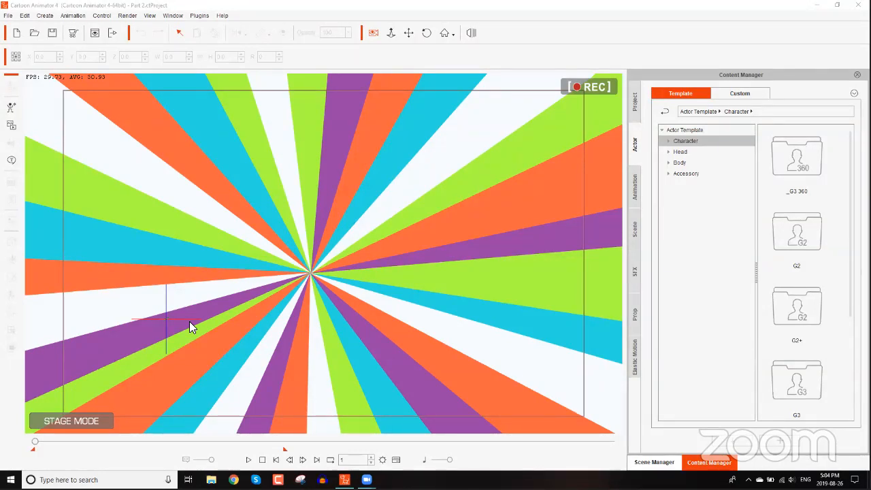
- Play through the Part 2 project, adjusting the system volume during playback, and return to frame 1
left_click(251, 461)
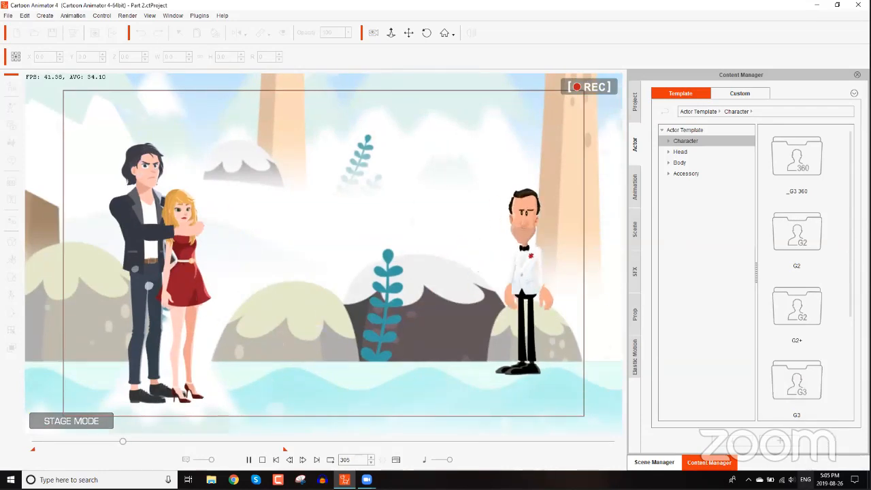
left_click(782, 480)
left_click_drag(767, 460, 790, 460)
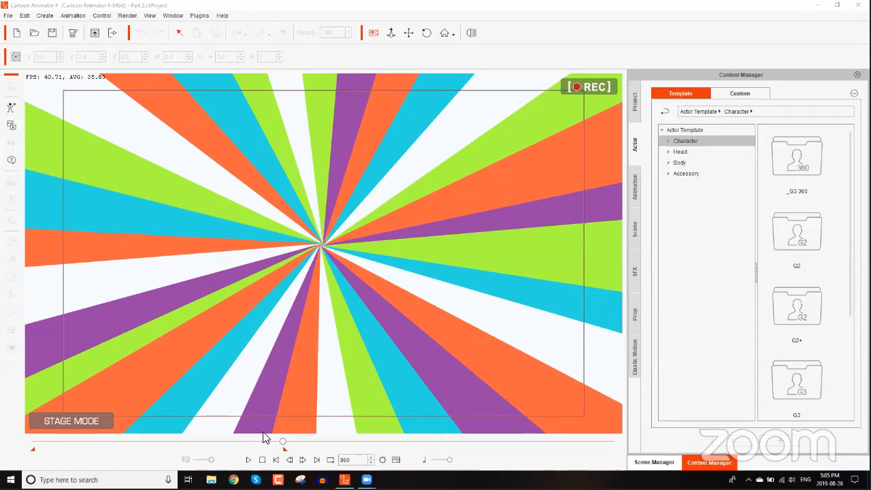
left_click_drag(281, 444, 10, 443)
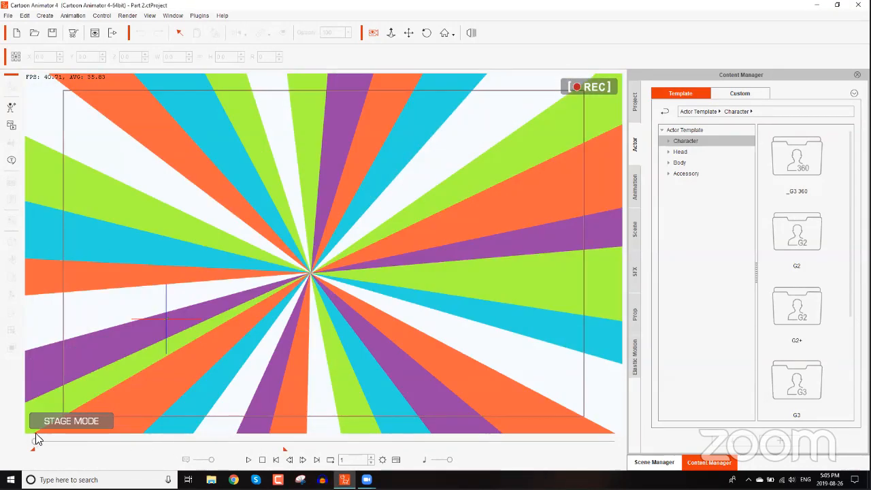
- Delete the multicoloured starburst covering the scene and turn off camera record mode
left_click(235, 263)
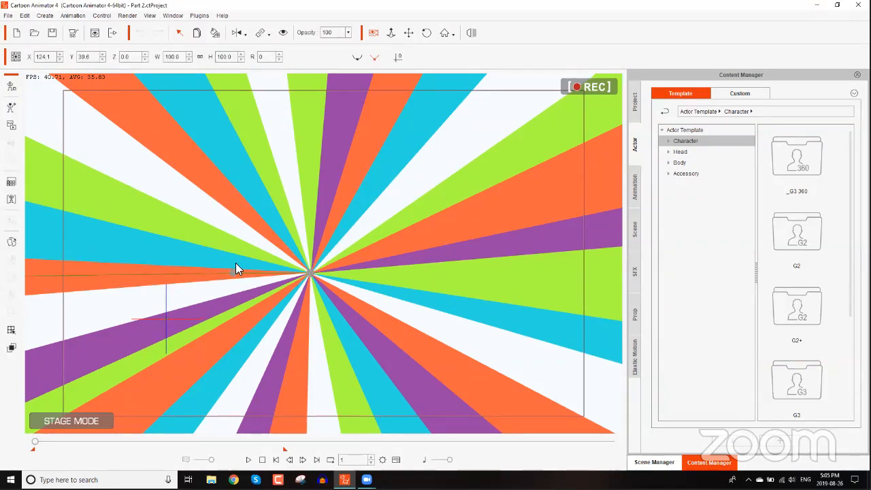
key("Delete")
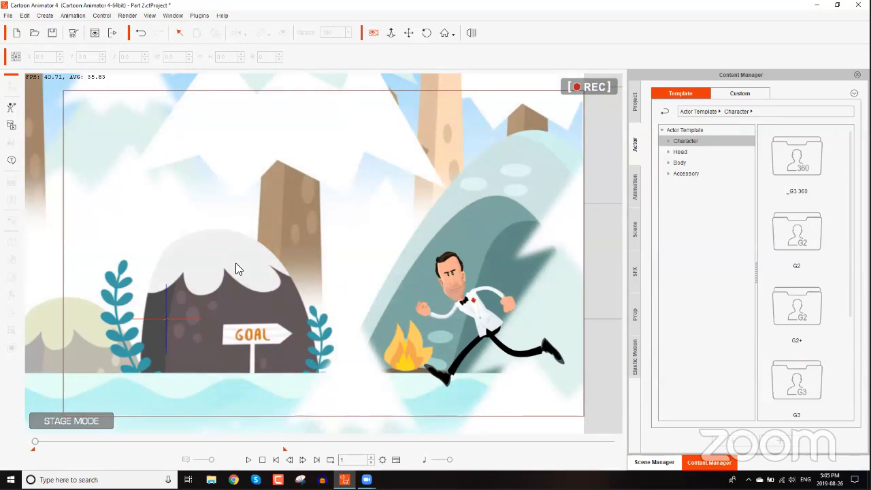
left_click(372, 36)
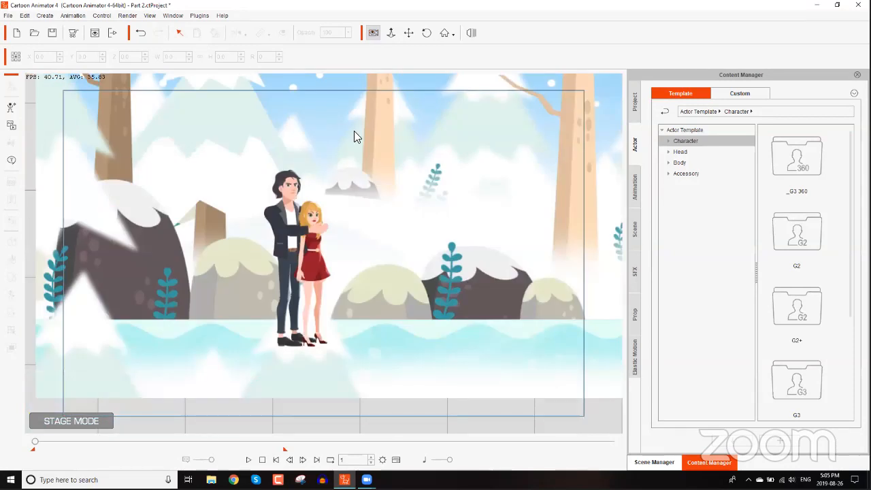
- Remove the object animation from the running spy in the white jacket
left_click_drag(544, 288, 51, 294)
left_click_drag(551, 297, 328, 276)
left_click_drag(456, 300, 161, 293)
left_click_drag(309, 288, 257, 283)
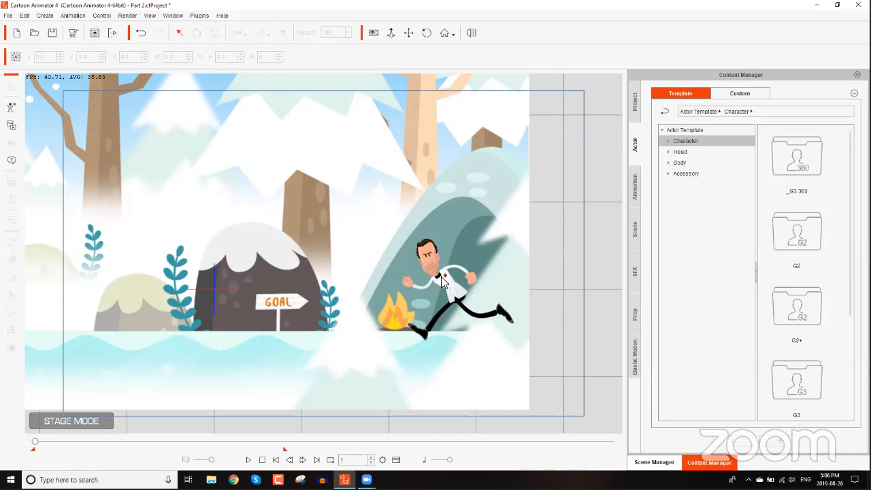
left_click(440, 276)
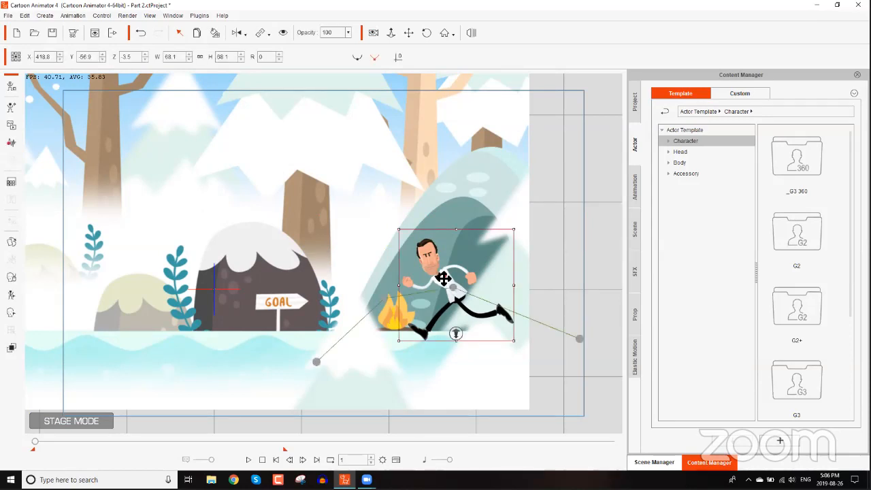
right_click(444, 280)
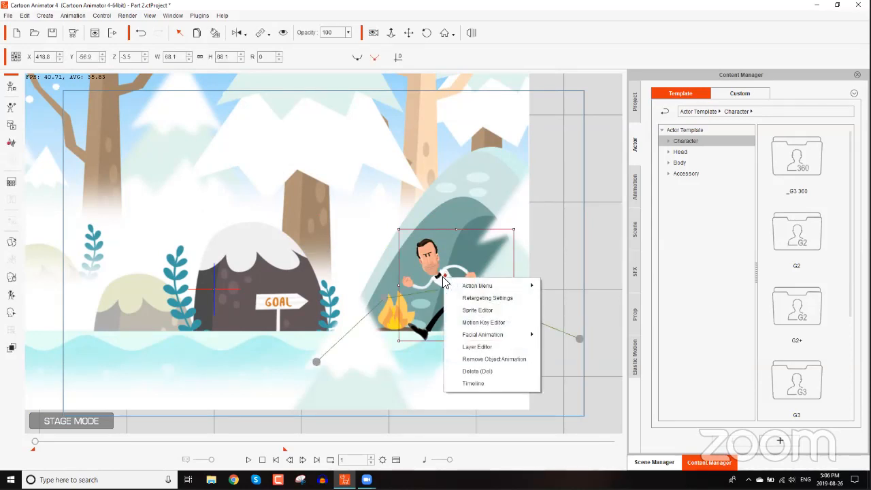
left_click(502, 359)
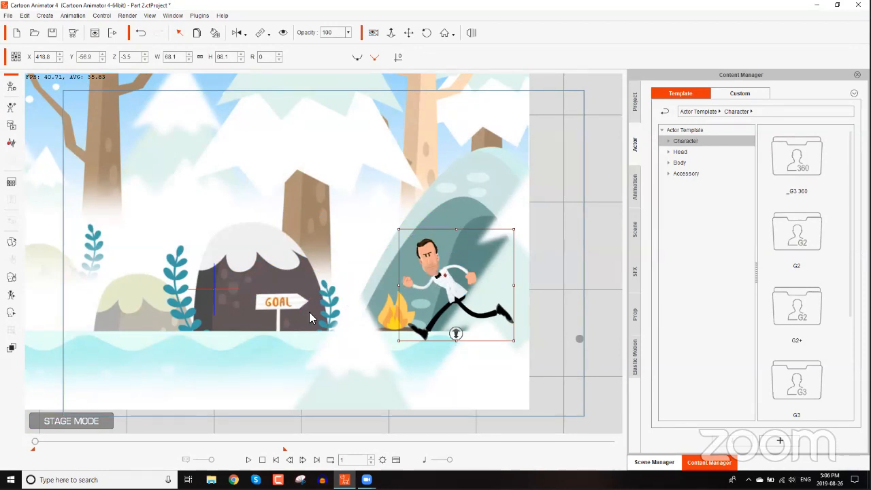
- Remove the object animation from the blonde woman in the red dress
left_click_drag(304, 319, 616, 307)
left_click_drag(102, 300, 238, 295)
left_click(256, 246)
right_click(257, 247)
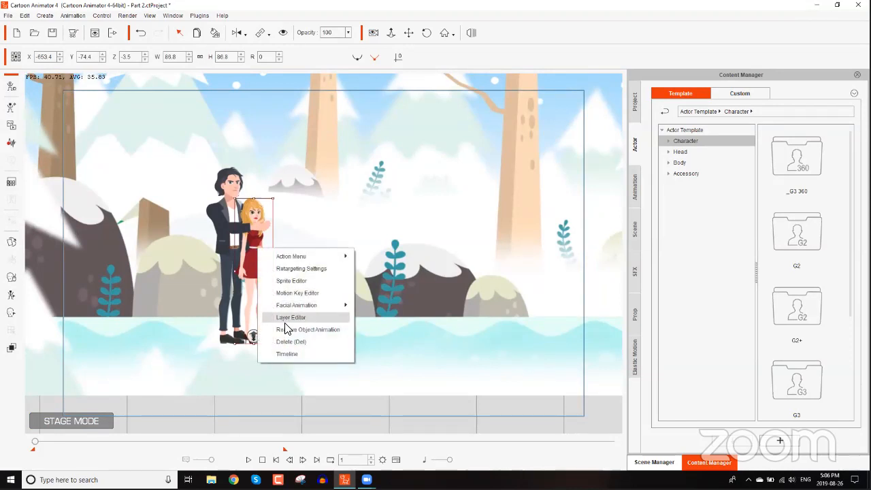
left_click(287, 329)
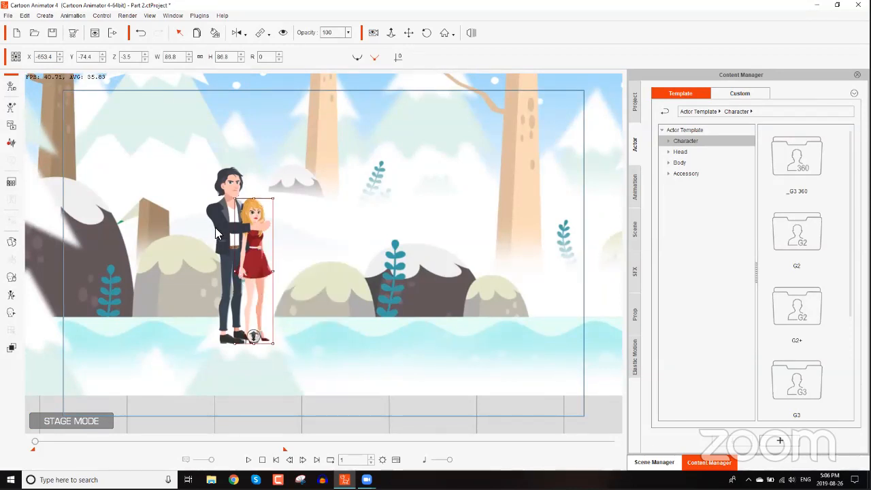
- Remove the object animation from the dark-haired man holding the woman, and bring the running spy back into view
left_click(221, 232)
left_click(220, 253)
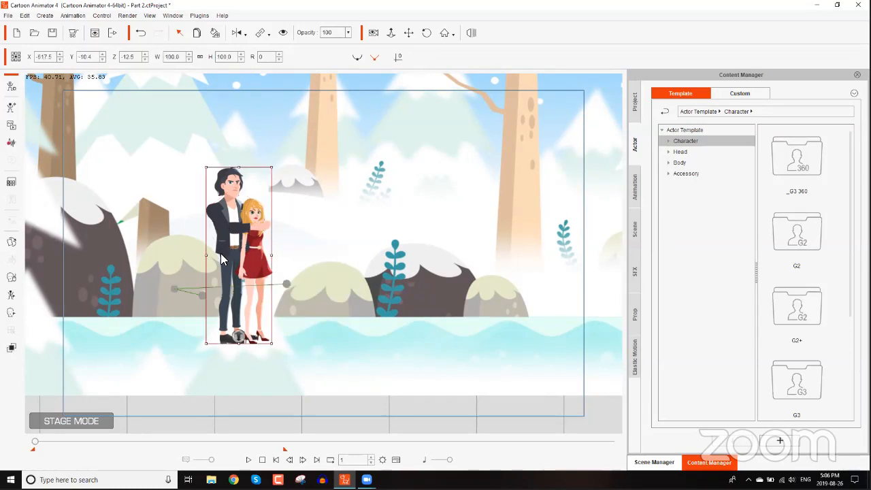
right_click(221, 253)
left_click(295, 326)
left_click_drag(532, 276, 219, 282)
left_click_drag(558, 282, 247, 281)
left_click_drag(535, 263, 431, 268)
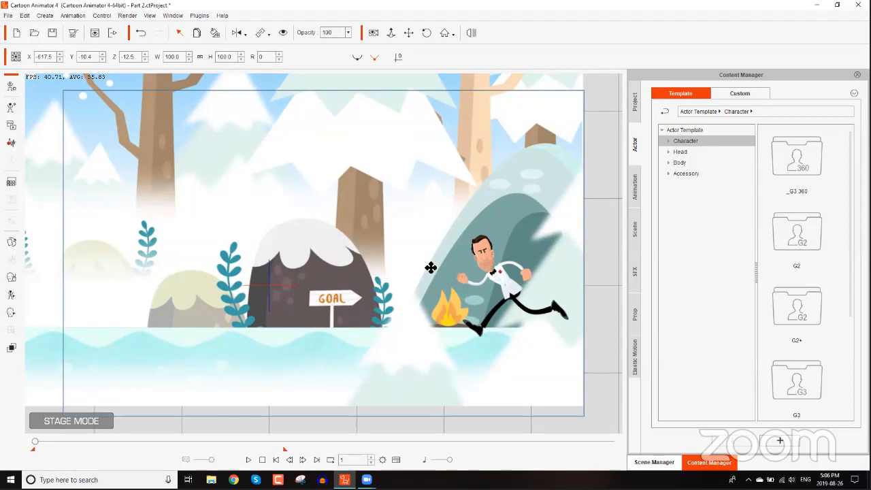
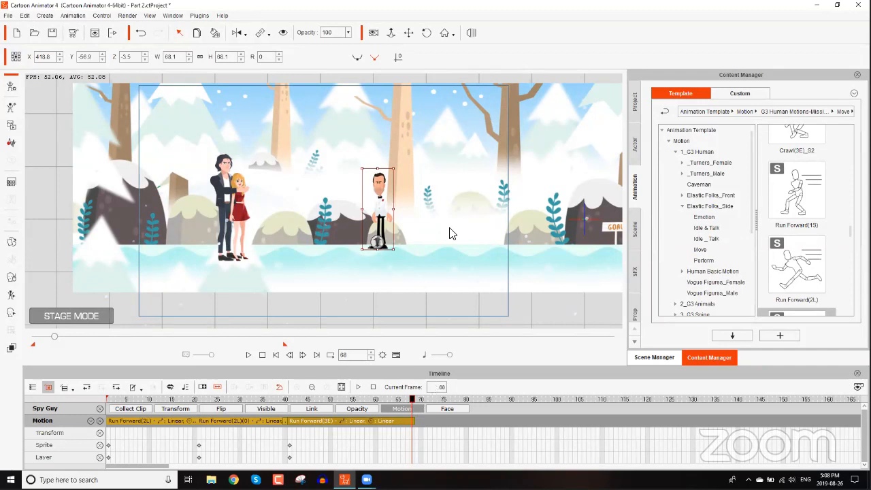
- Frame Spy Guy's face in close-up at frame 68, hide his Motion tracks and show his Face tracks in the timeline
scroll(426, 241, "up", 4)
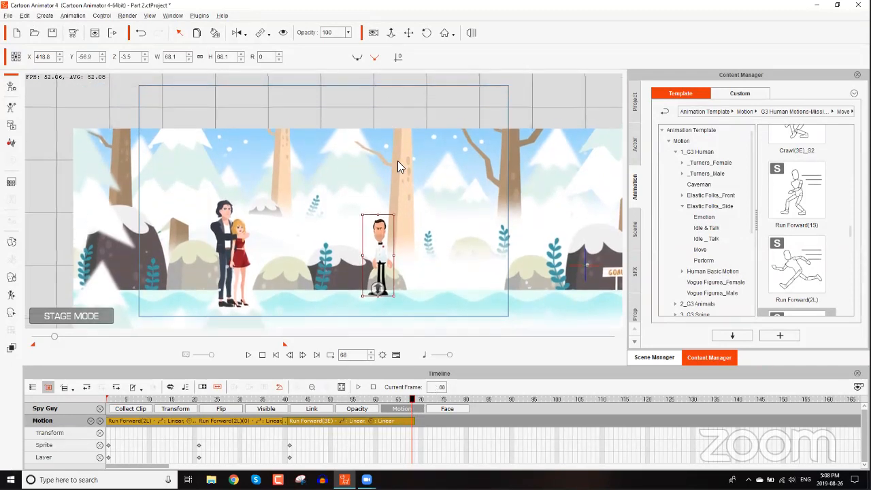
scroll(474, 296, "up", 4)
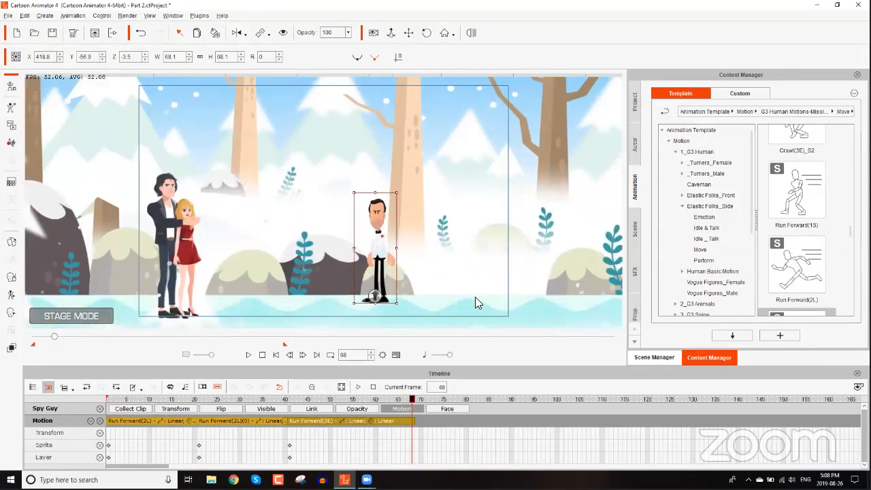
scroll(466, 231, "up", 5)
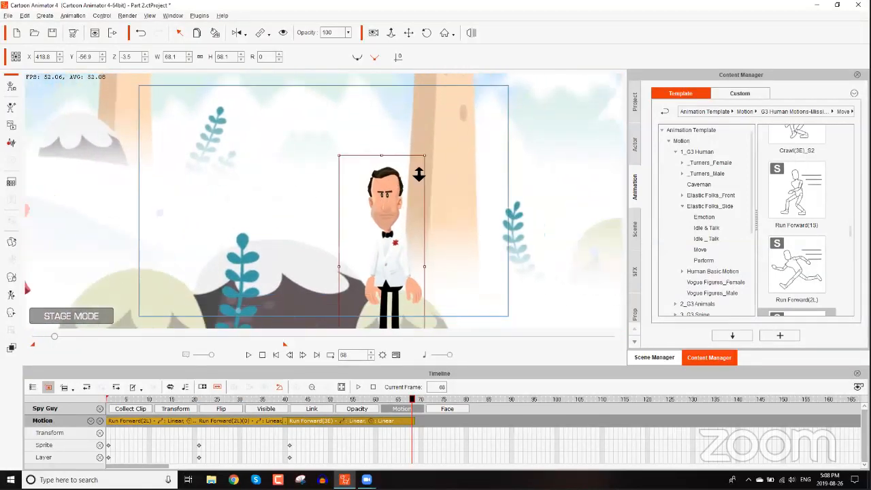
scroll(440, 259, "up", 6)
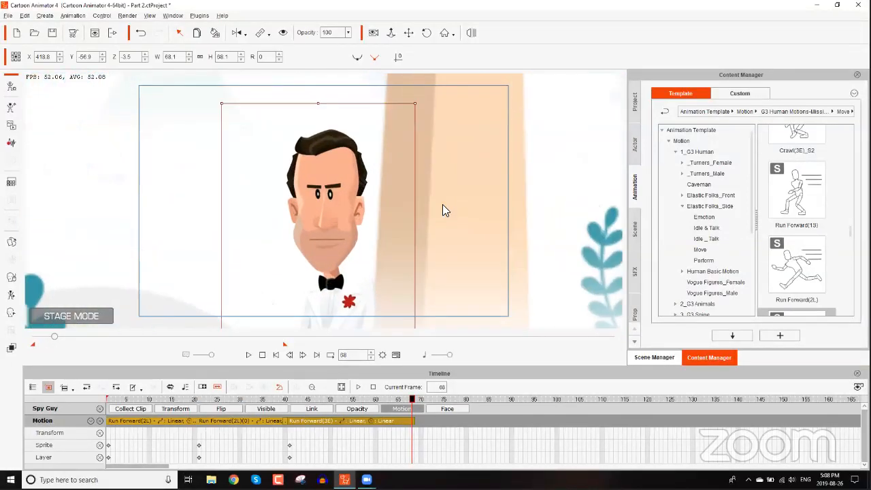
left_click_drag(490, 229, 578, 232)
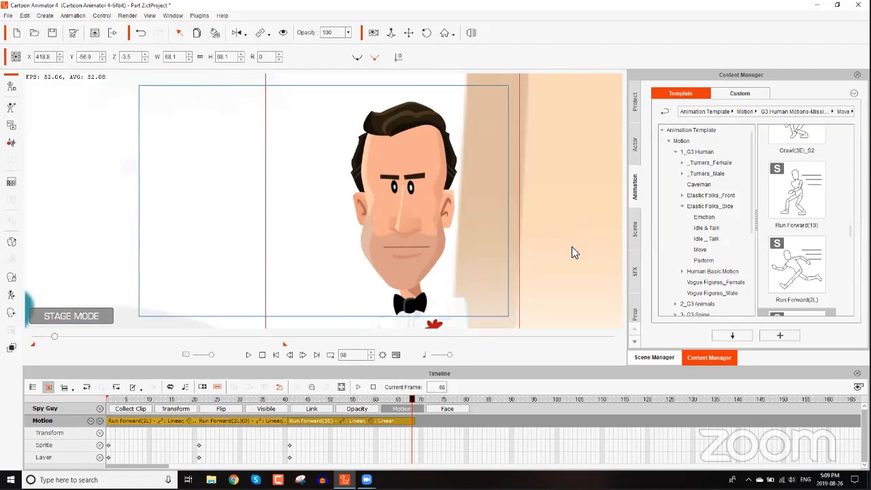
left_click(339, 398)
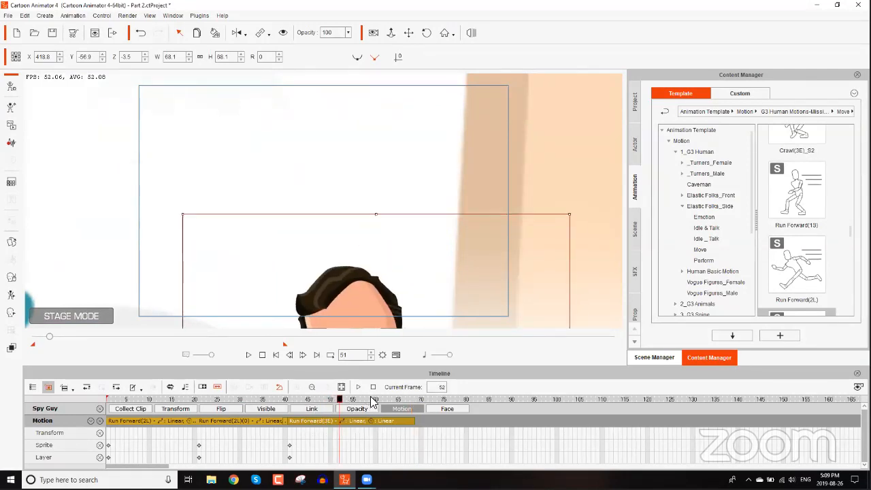
left_click_drag(370, 396, 409, 398)
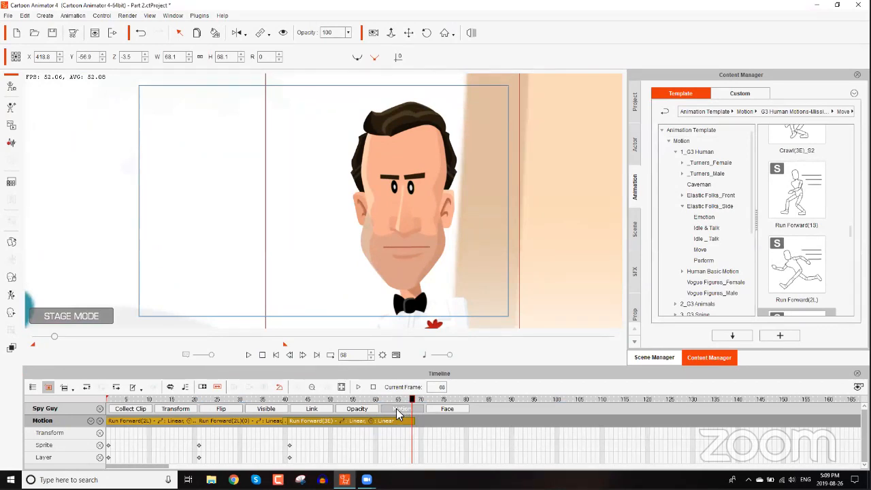
left_click(396, 409)
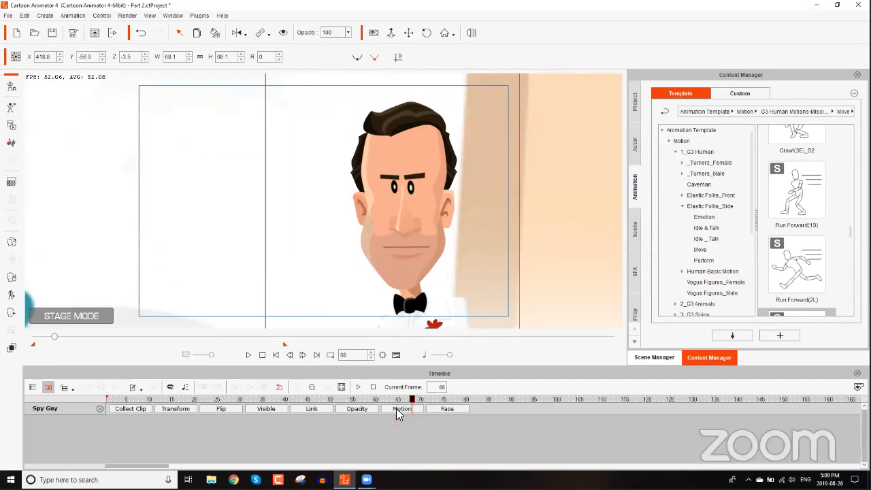
left_click(443, 409)
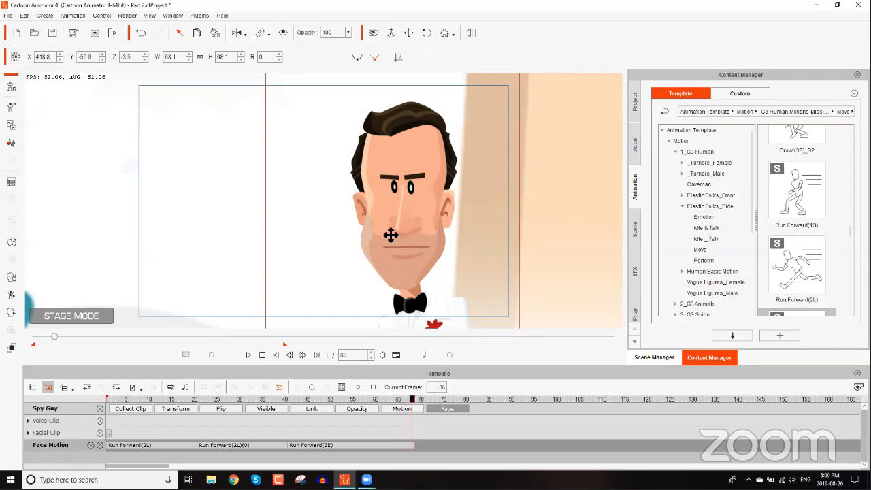
- Give Spy Guy a voice at frame 68 by importing the wave file 02-01 as his script
left_click(11, 143)
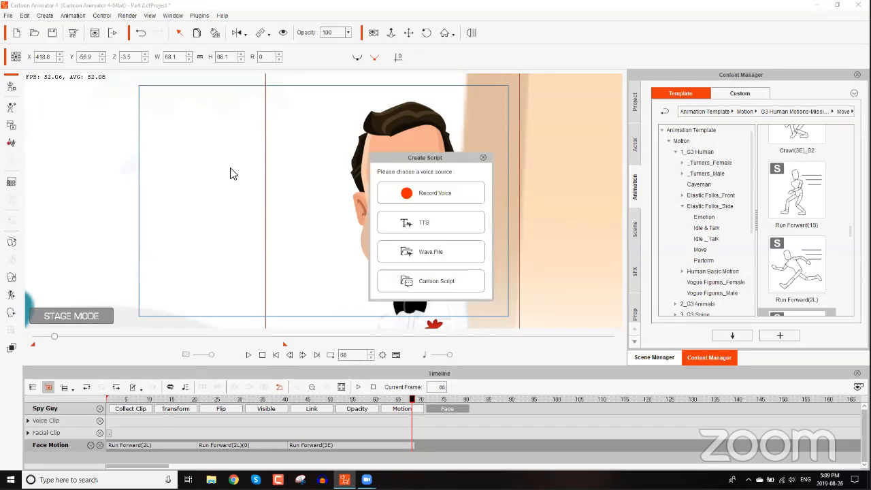
left_click_drag(473, 155, 640, 99)
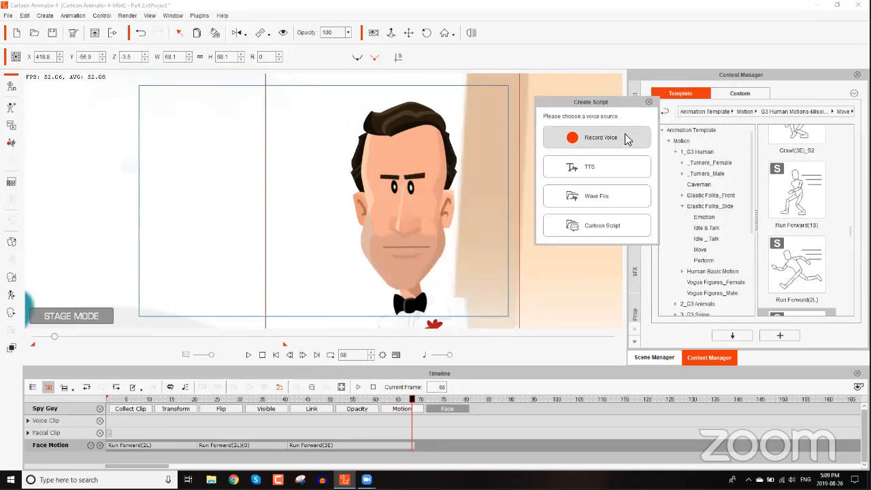
left_click(602, 196)
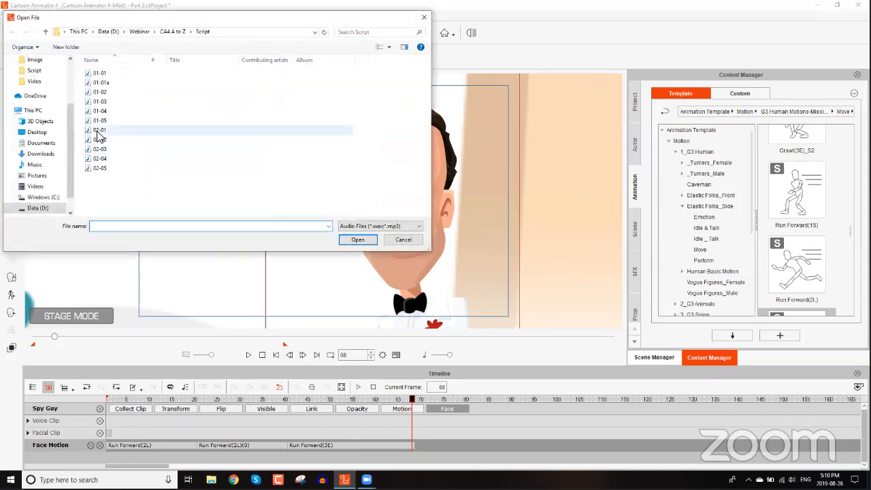
double_click(99, 131)
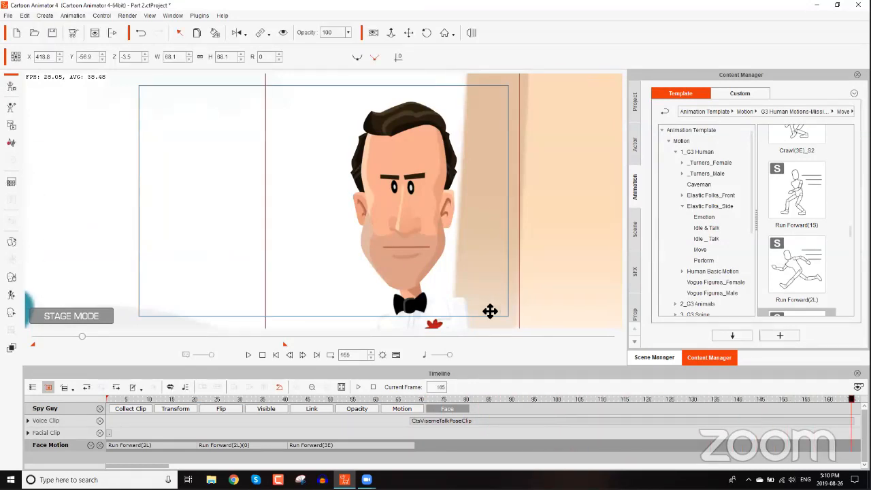
- Return to frame 68 and expand Spy Guy's Voice Clip track to show its waveform and lip keys
left_click(411, 399)
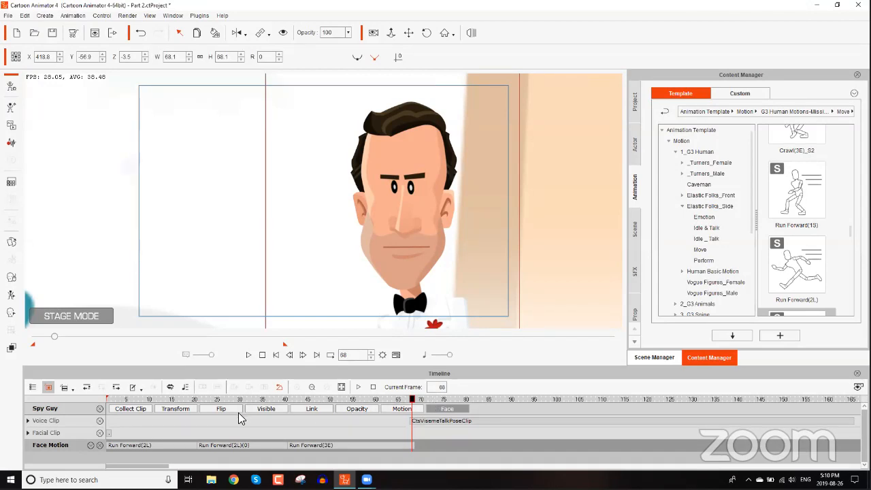
left_click(28, 421)
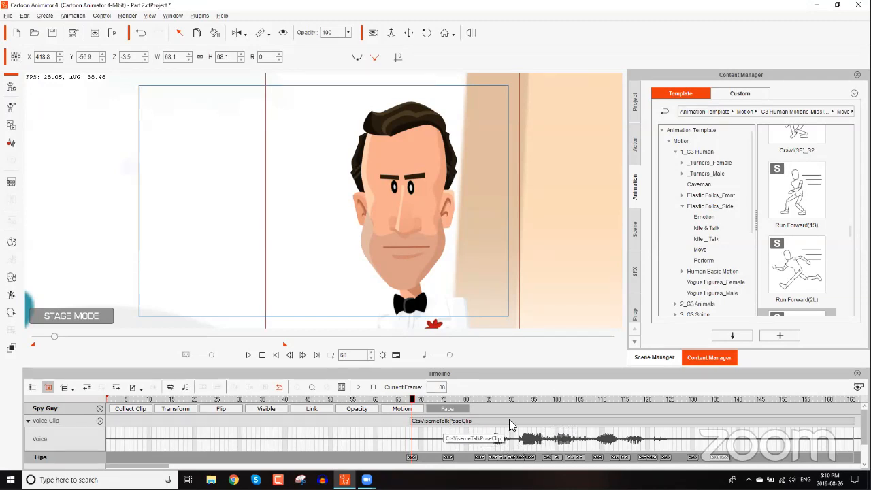
scroll(509, 424, "down", 2)
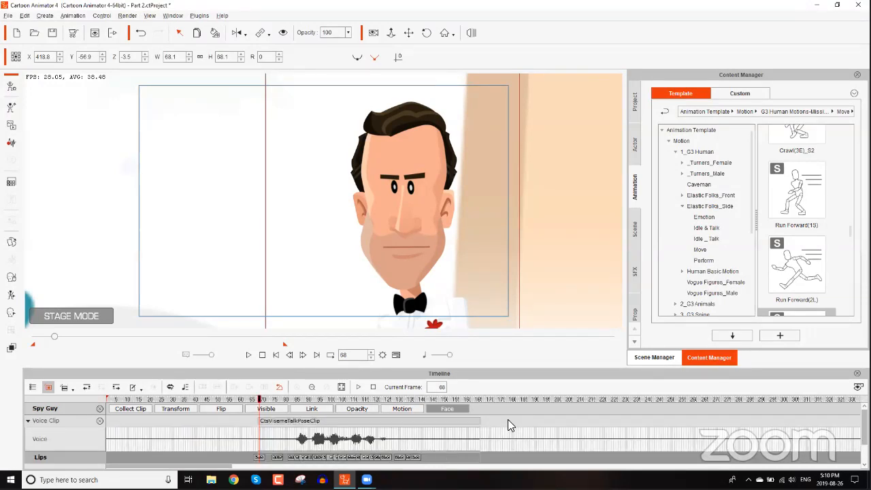
- Scrub and play through the voice clip to compare the waveform with the lip keys and mouth movement
left_click(282, 425)
left_click(266, 400)
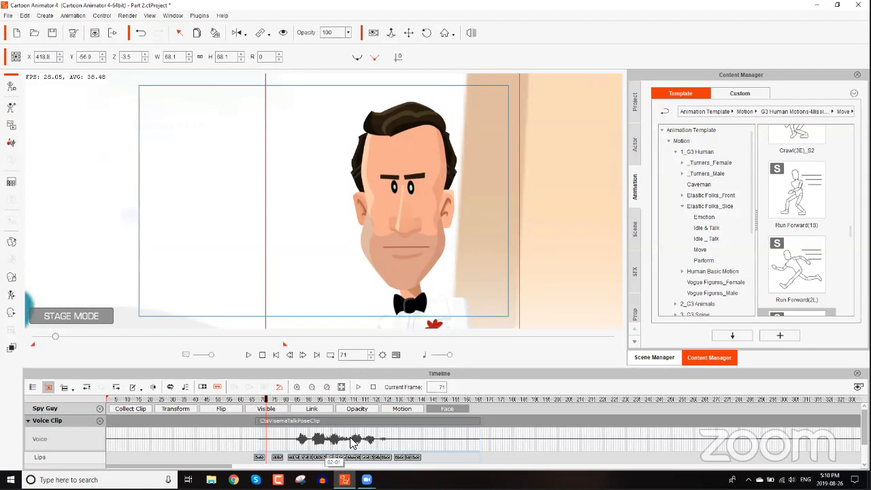
left_click(264, 400)
left_click_drag(264, 401, 416, 407)
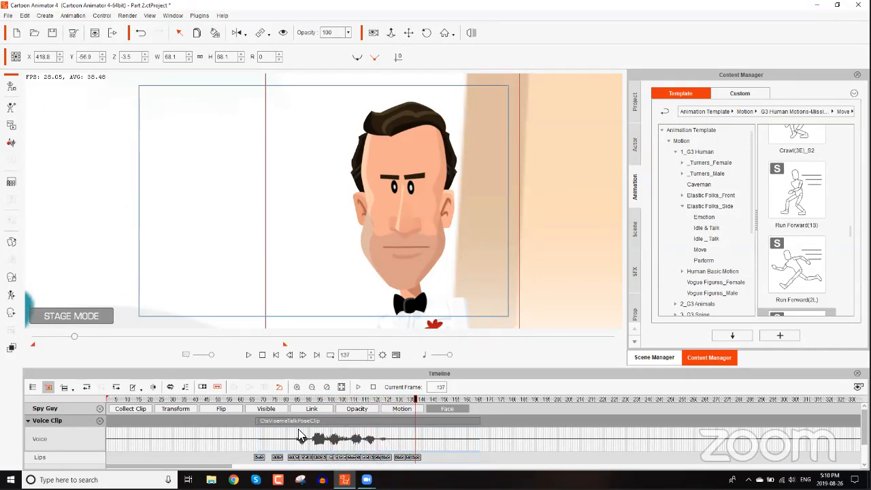
scroll(297, 439, "up", 2)
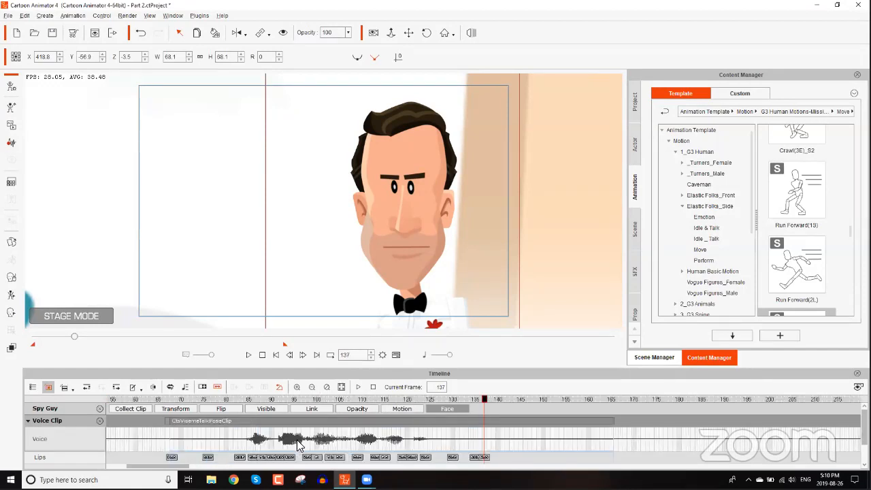
left_click(231, 397)
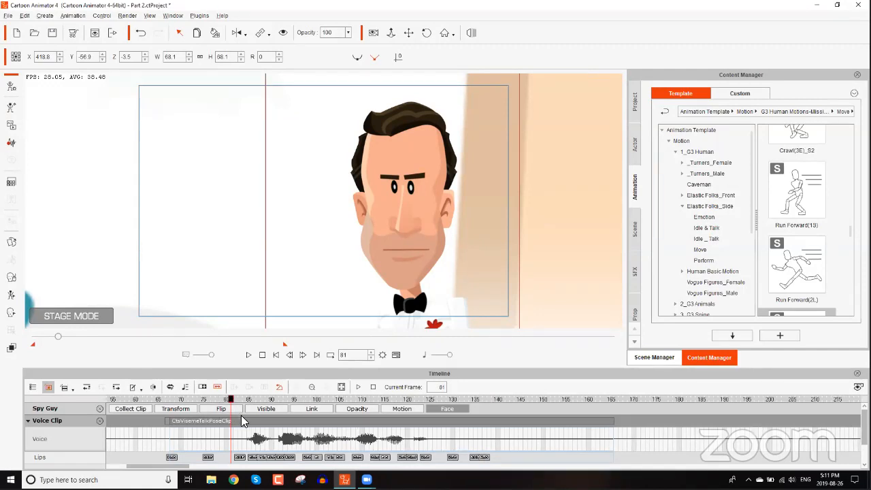
key("space")
left_click(243, 400)
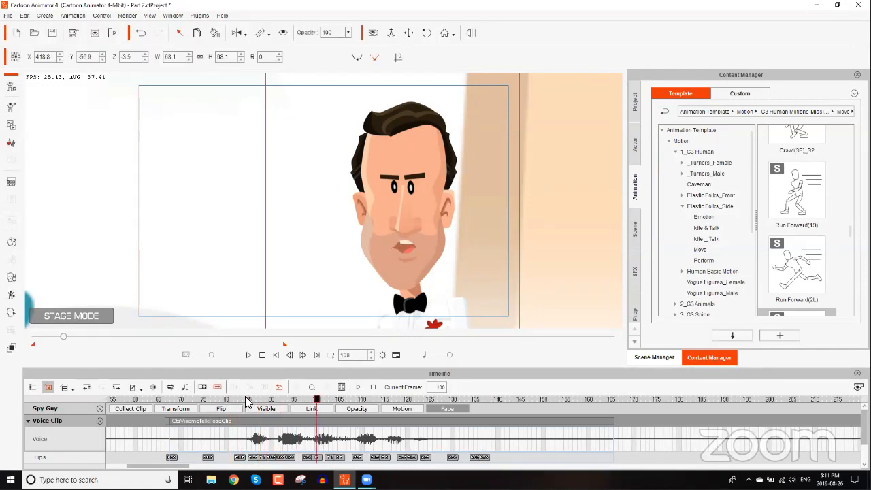
- Delete the two lip keys just before the speech starts and move the first T_L_D key to frame 84
left_click(238, 459)
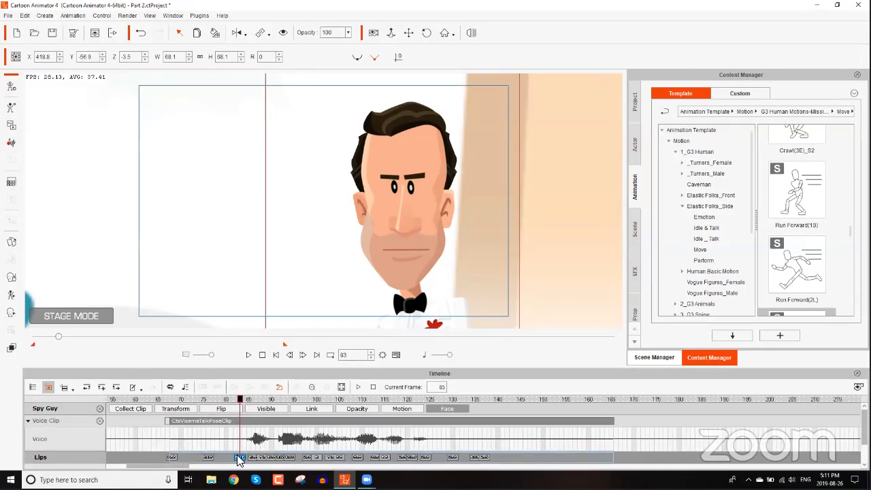
mouse_move(239, 458)
left_mouse_down()
mouse_move(208, 458)
mouse_move(240, 462)
left_mouse_up()
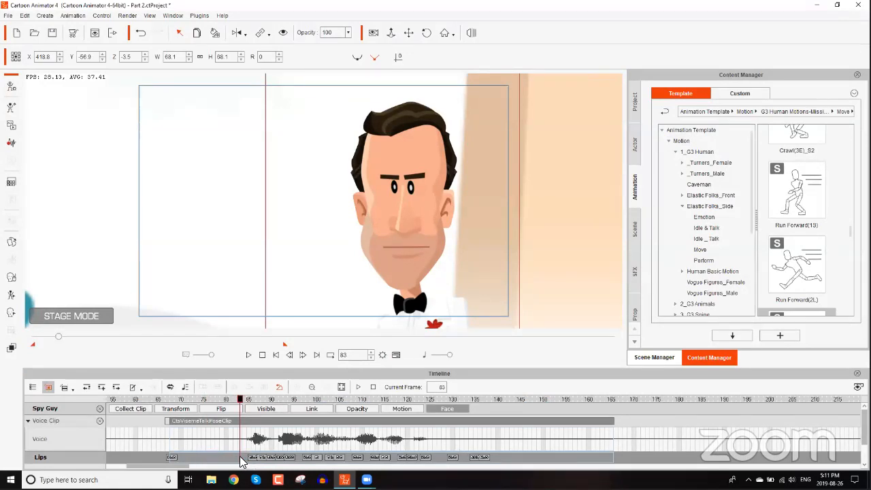
left_click(243, 401)
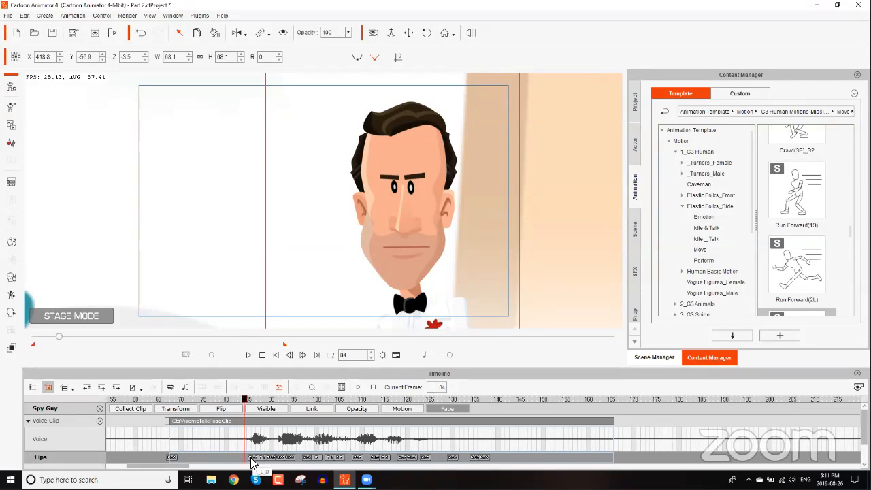
left_click_drag(251, 457, 244, 456)
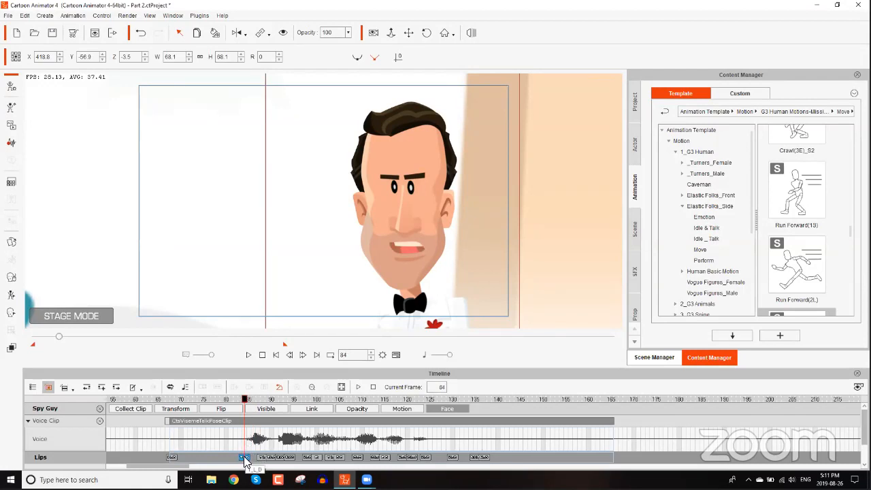
- Open the Lips Editor for the lip key at frame 84 and preview the available mouth shapes on the face
double_click(244, 456)
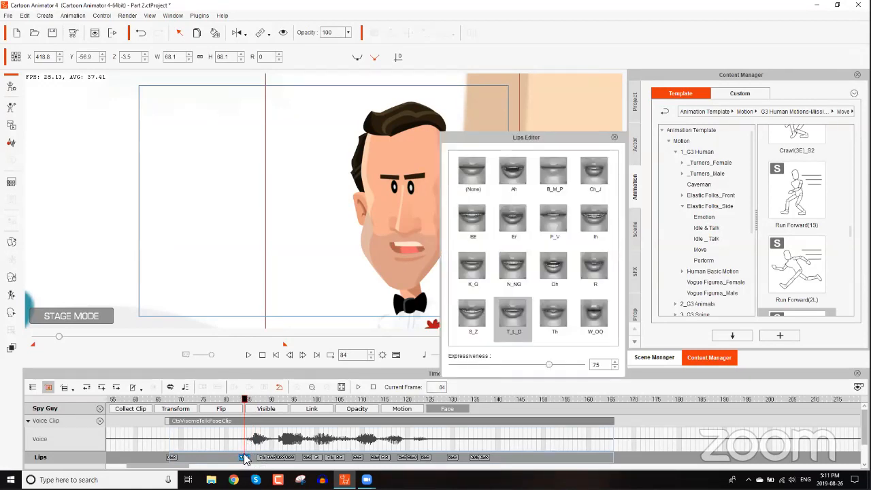
left_click_drag(548, 138, 574, 112)
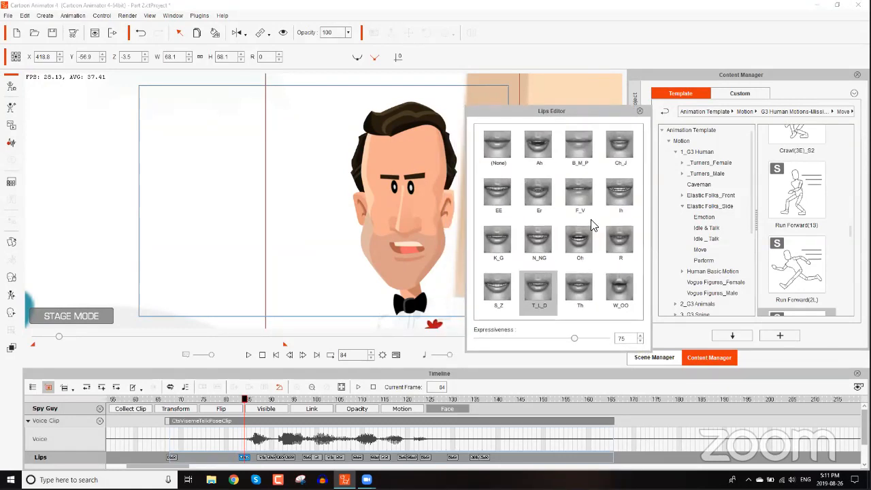
left_click(498, 147)
left_click(537, 148)
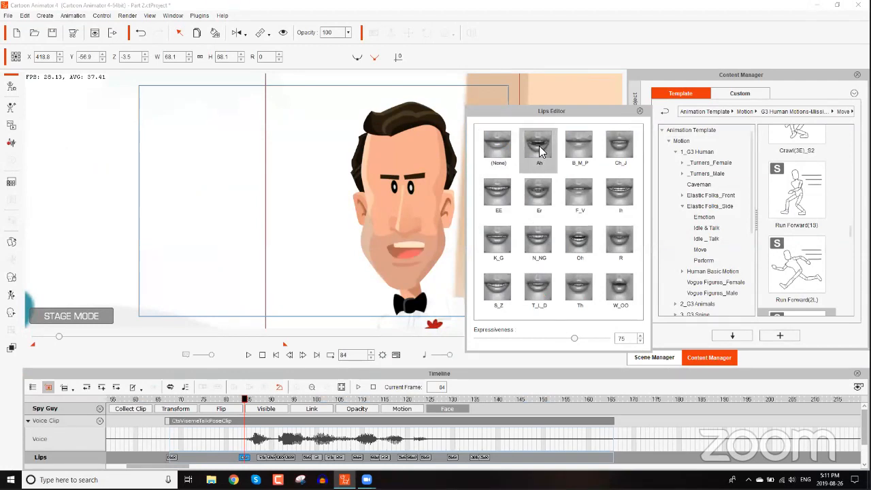
left_click(575, 145)
left_click(612, 146)
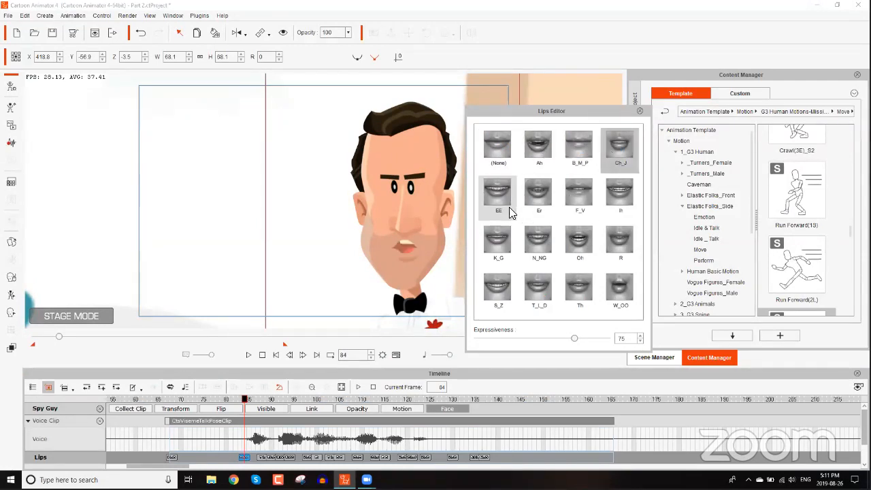
left_click(501, 192)
left_click(537, 193)
left_click(580, 194)
left_click(625, 194)
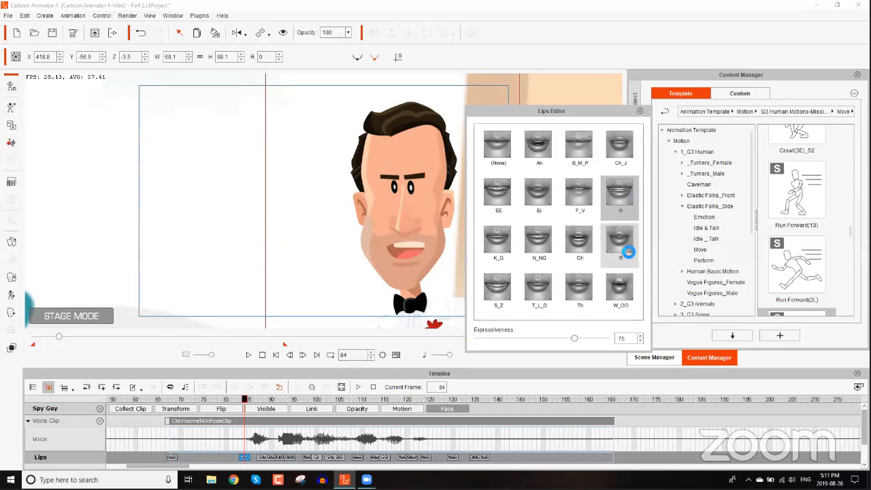
left_click(584, 245)
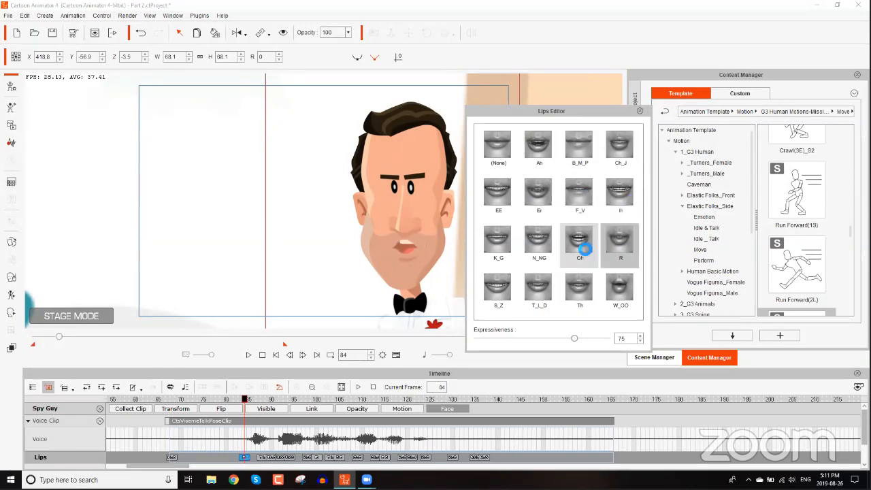
left_click(501, 243)
left_click(499, 286)
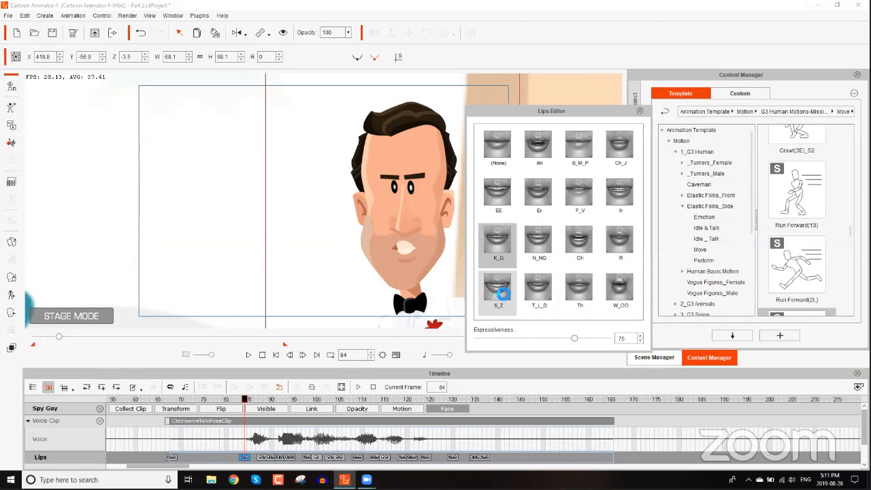
left_click(539, 291)
left_click(577, 290)
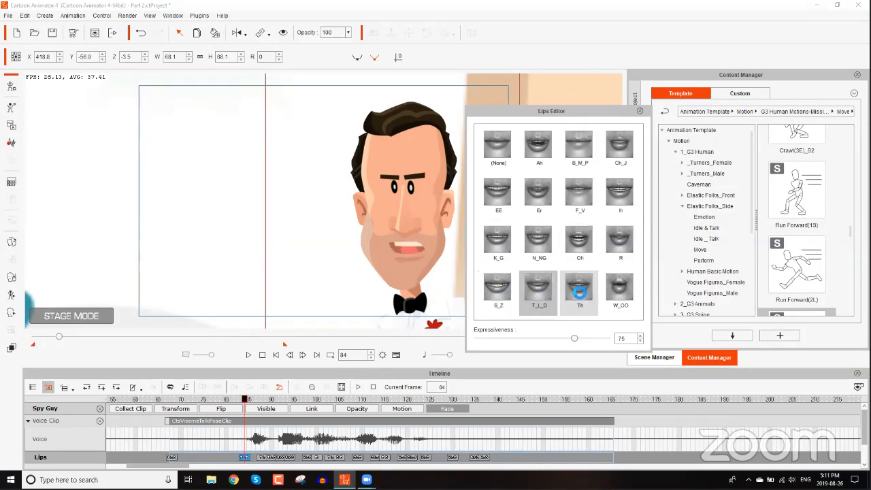
left_click(617, 287)
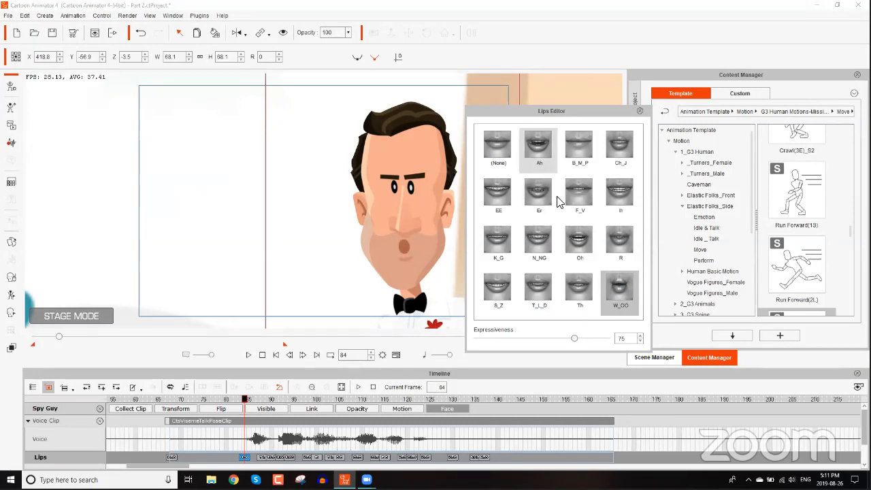
- Set the lip key at frame 84 to T_L_D with expressiveness 100
left_click_drag(576, 338, 612, 340)
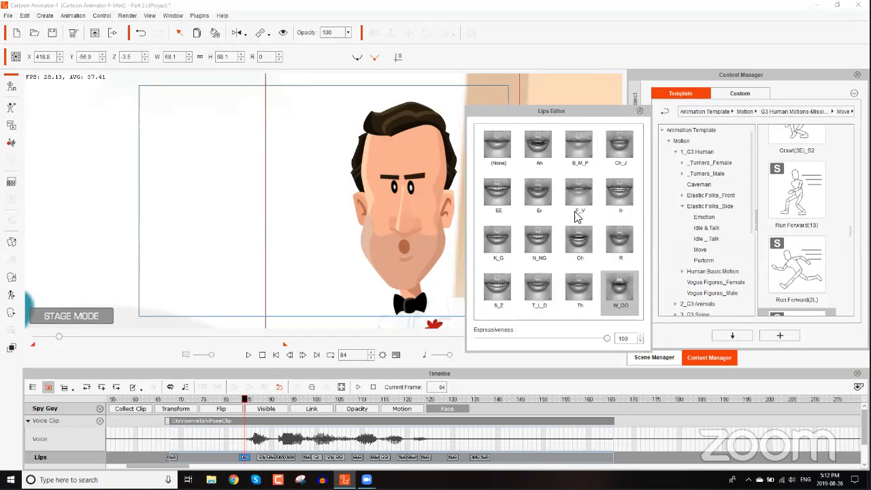
left_click(537, 291)
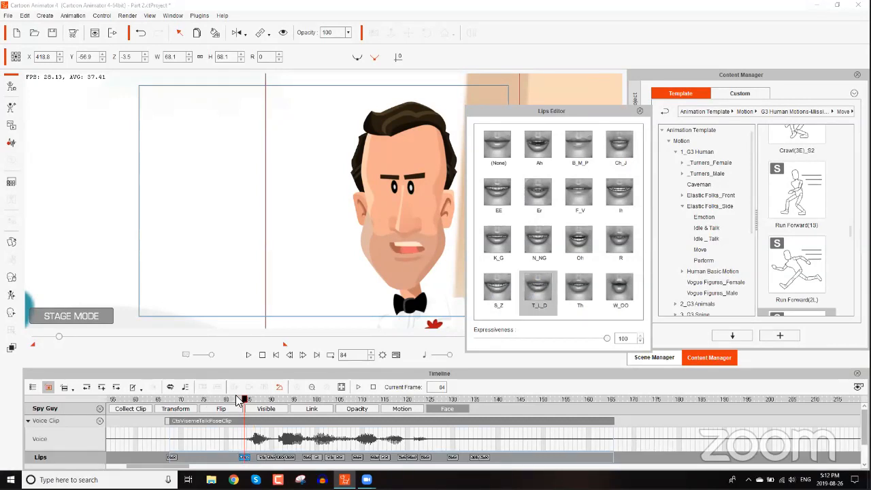
- Shift the whole voice clip about three frames later and scrub to frame 91
left_click_drag(241, 401, 262, 402)
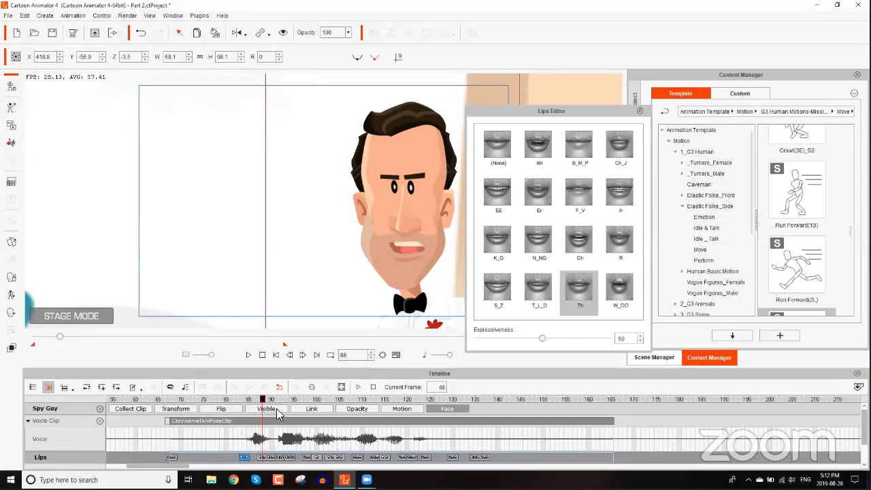
left_click_drag(325, 421, 339, 421)
left_click_drag(253, 400, 275, 400)
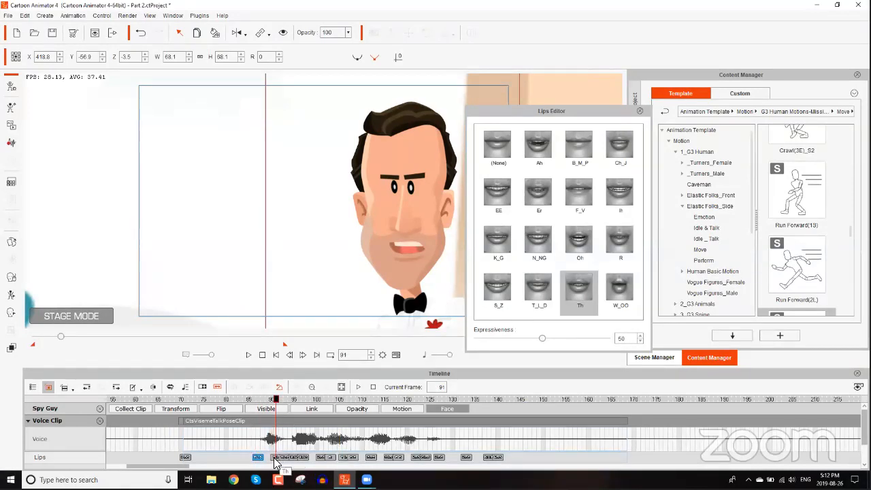
- Delete the Th lip key at frame 91 and move the following T_L_D and W_OO keys slightly earlier
left_click(276, 459)
left_click(284, 458)
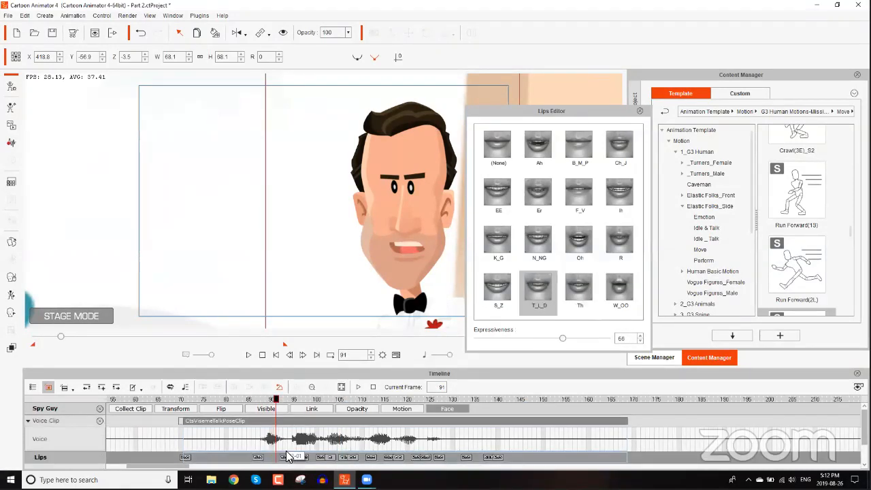
left_click(279, 458)
left_click_drag(259, 399, 286, 399)
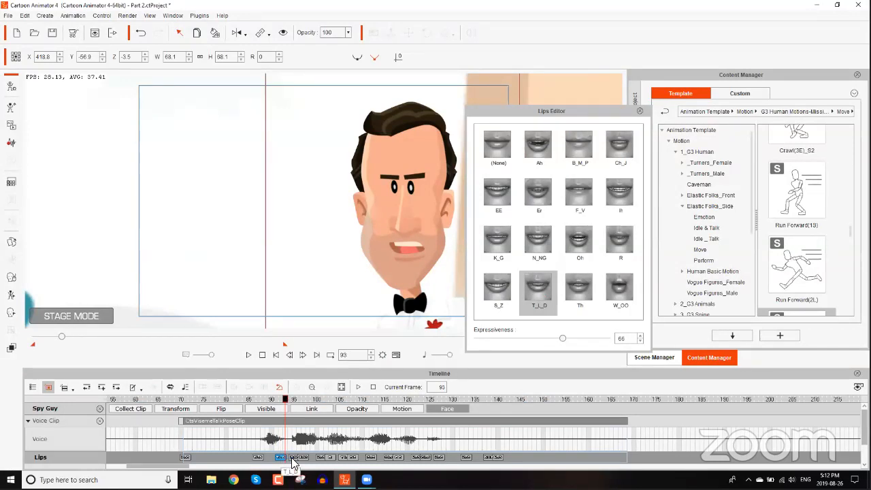
left_click(288, 459)
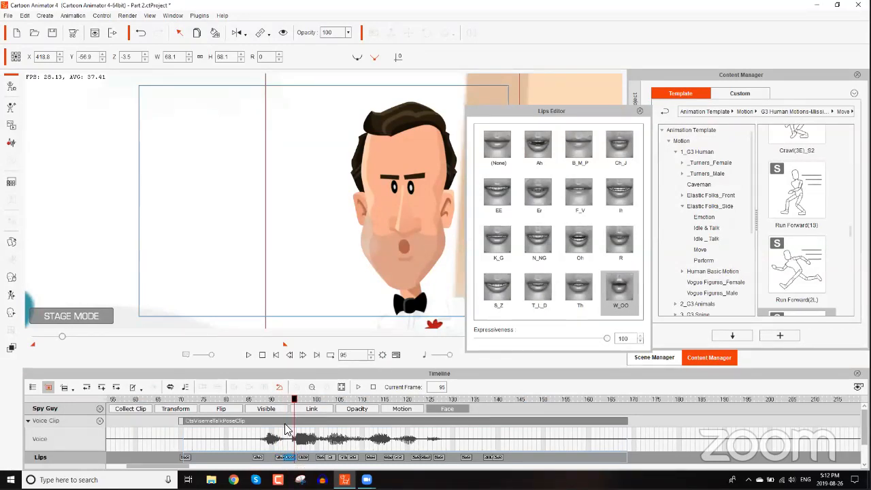
- Scrub through the speech to frame 97 and change the lip key there to the F_V mouth shape
left_click(267, 401)
left_click_drag(267, 401, 293, 403)
mouse_move(293, 403)
left_mouse_down()
mouse_move(280, 403)
mouse_move(303, 403)
left_mouse_up()
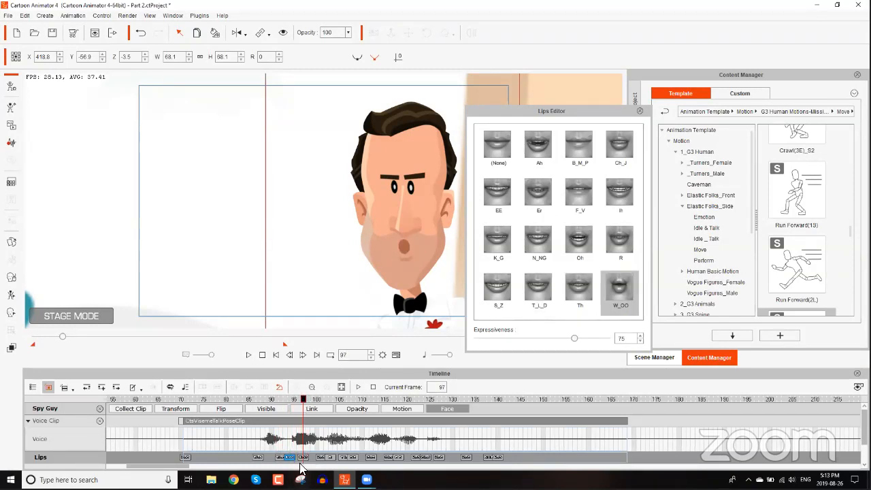
left_click(303, 457)
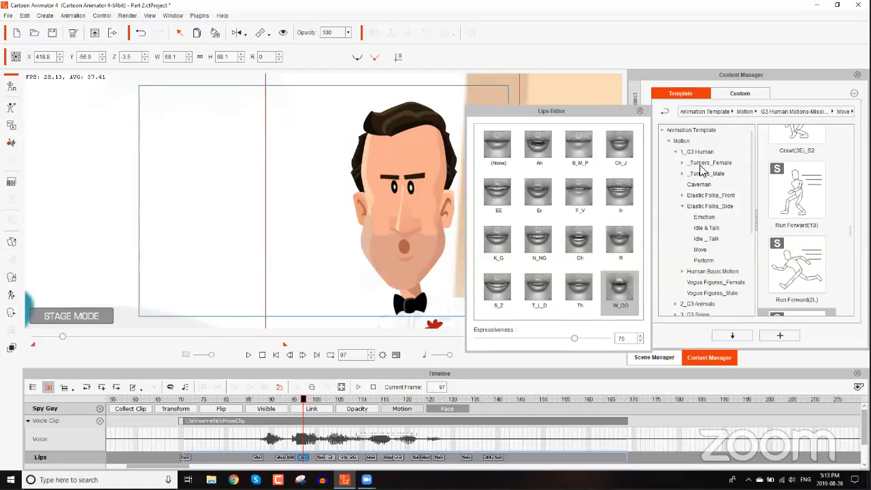
left_click(584, 196)
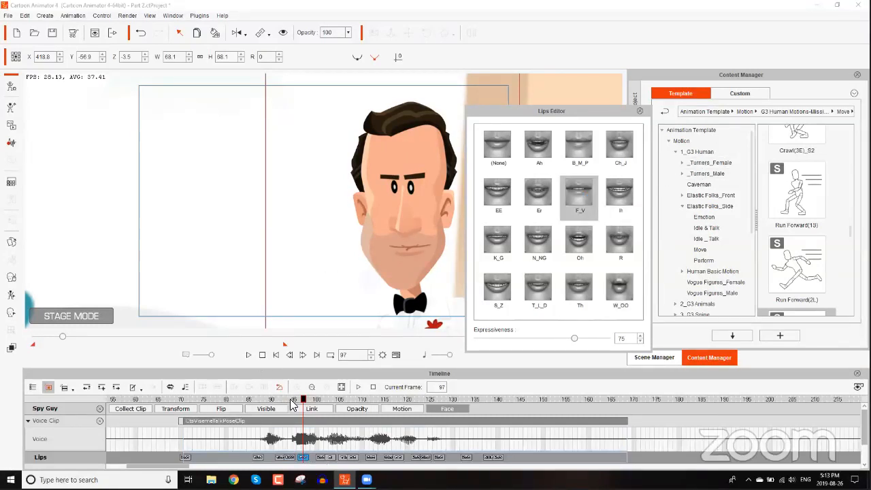
- Set the lip key at frame 100 to the R mouth shape and delete the lip key at frame 103
left_click_drag(292, 404, 320, 404)
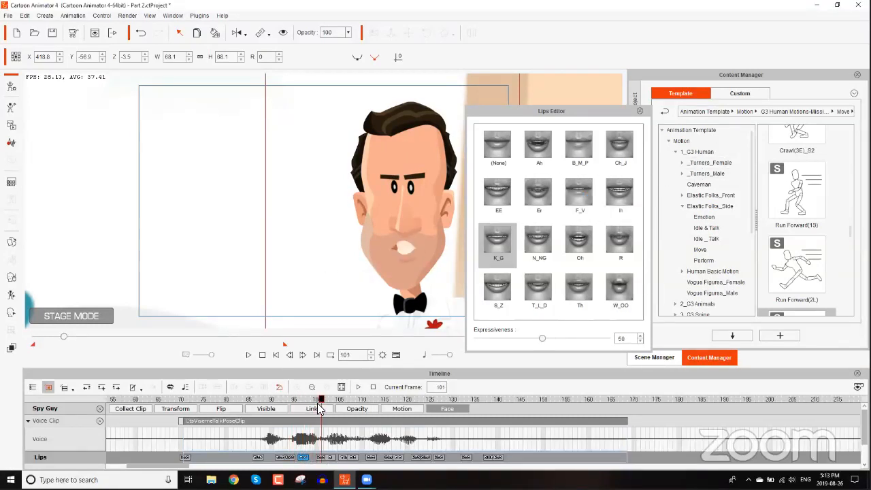
left_click(320, 457)
left_click(620, 244)
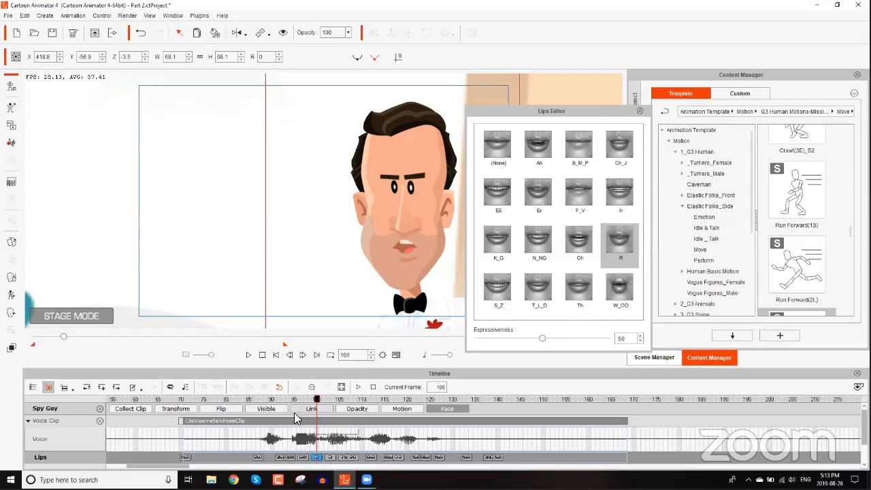
left_click_drag(261, 403, 325, 405)
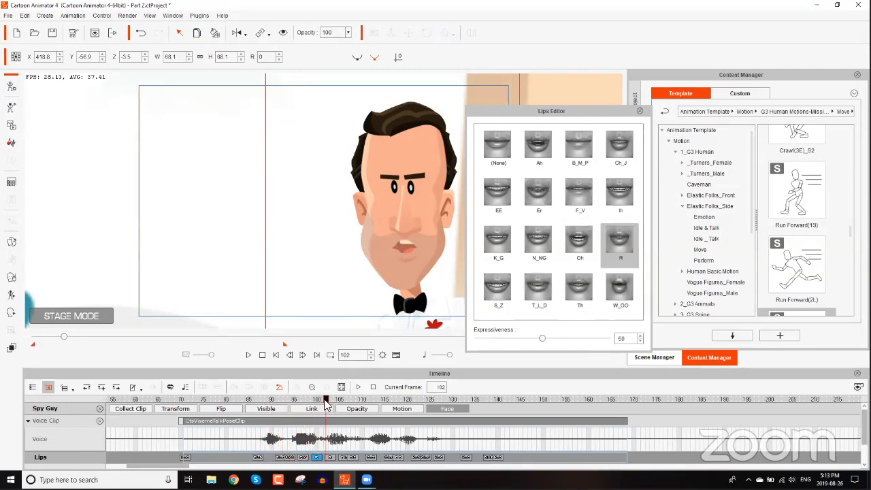
left_click(332, 456)
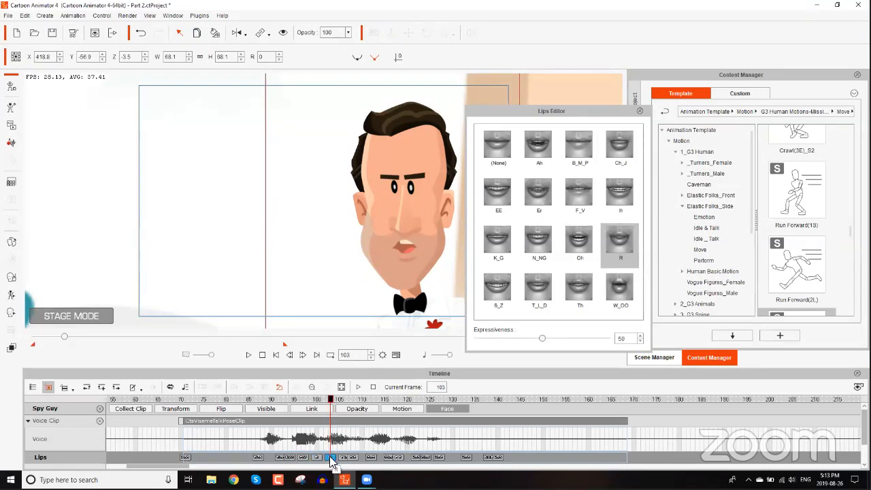
- Set the lip key at frame 106 to the W_OO mouth shape and delete the lip key right after it
left_click_drag(331, 402, 343, 401)
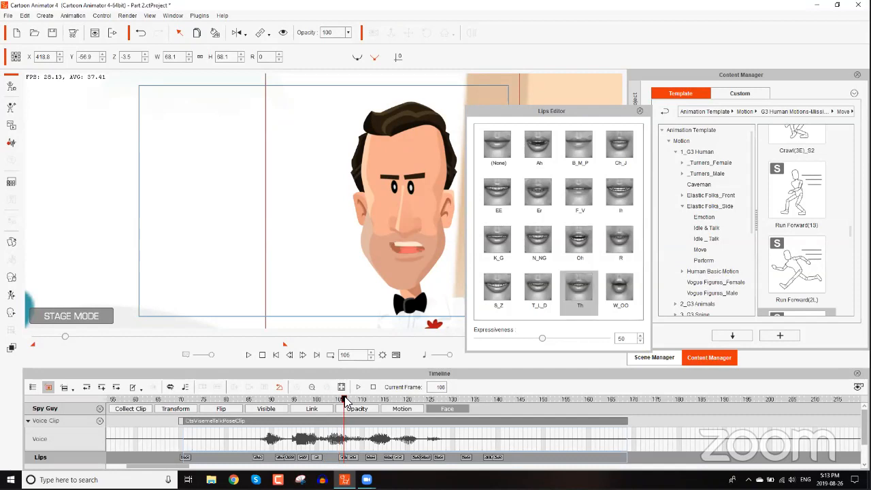
left_click(345, 456)
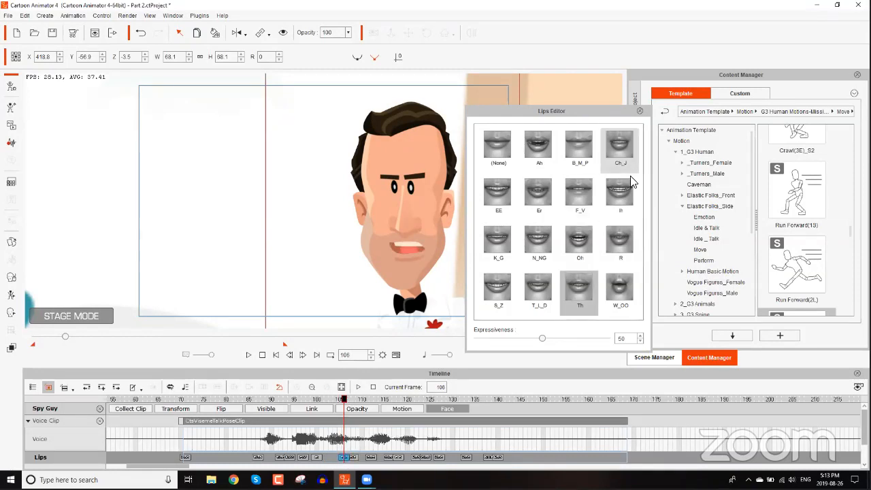
left_click(619, 289)
left_click(354, 457)
key("Delete")
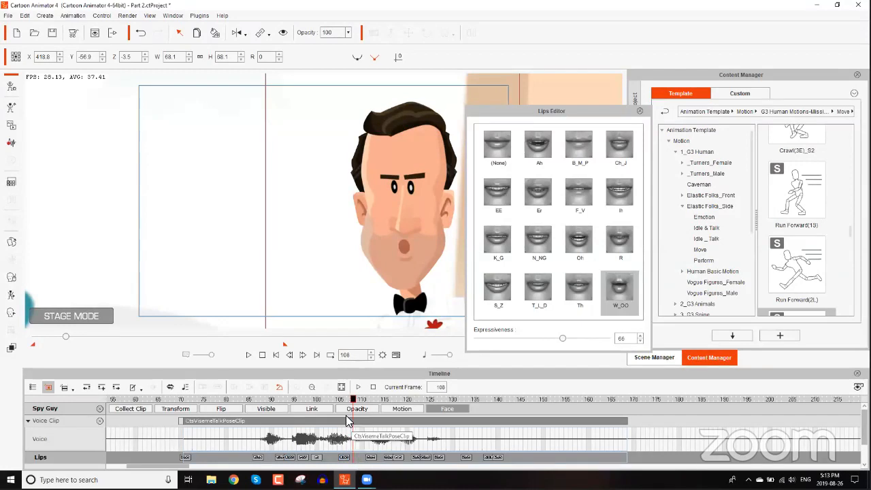
- Set the lip key at frame 118 to the Ah mouth shape and delete the neighbouring lip key at frame 116
left_click_drag(345, 399, 371, 401)
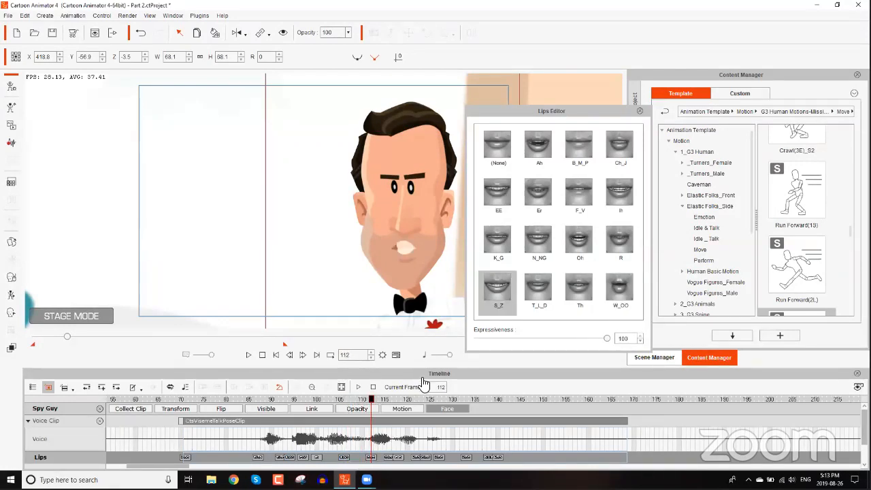
left_click_drag(370, 400, 398, 401)
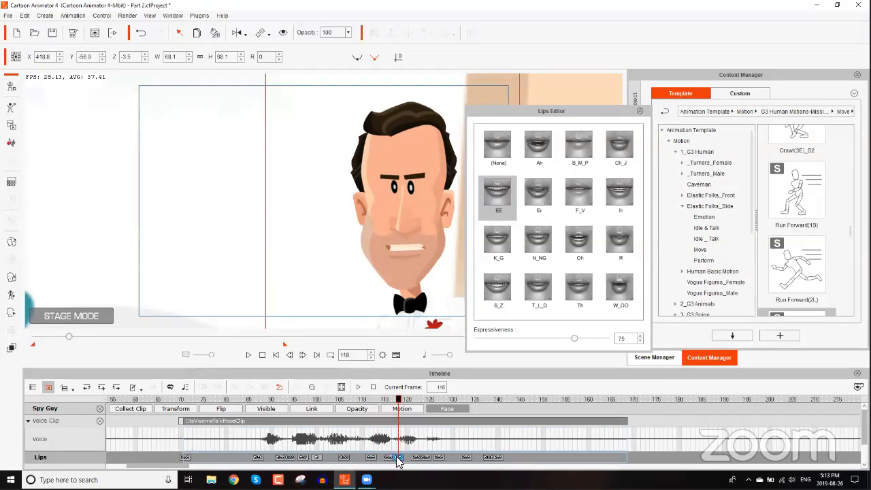
left_click(542, 146)
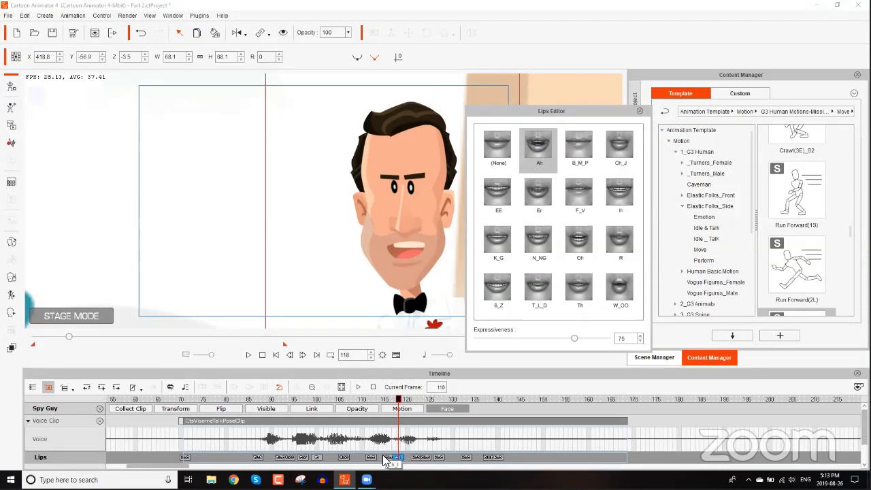
left_click(387, 458)
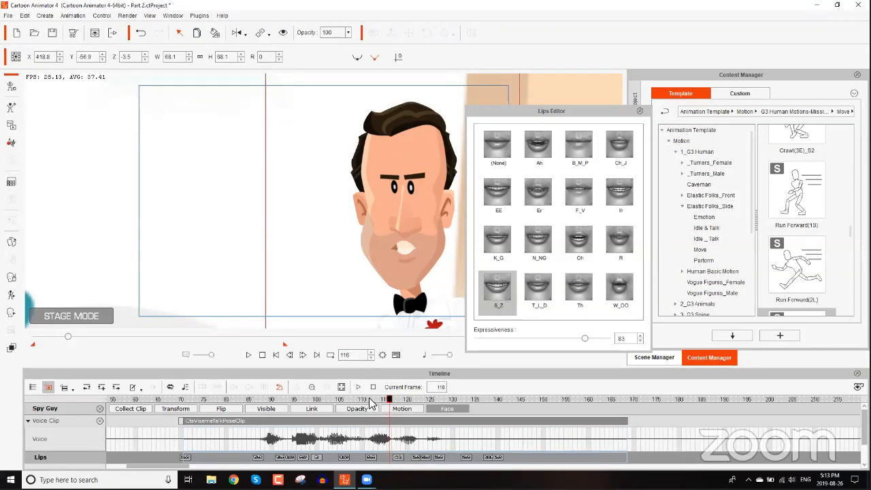
- Scrub the speech from its start to frame 123, and delete the lip keys at frames 124 and 127
left_click(258, 400)
left_click_drag(270, 401, 422, 400)
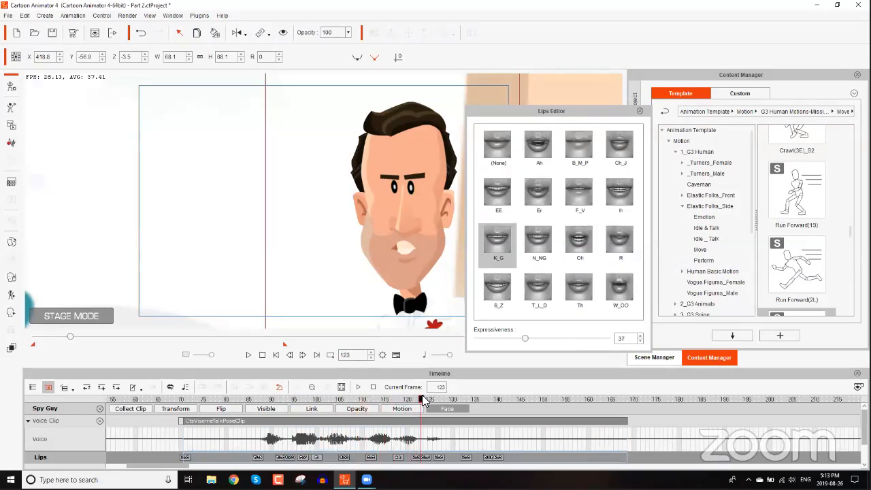
left_click(417, 458)
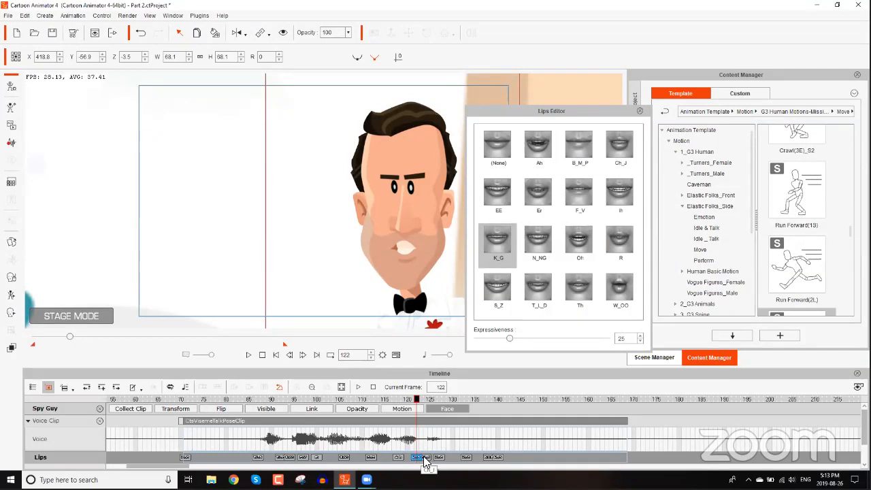
left_click(423, 459)
left_click(440, 459)
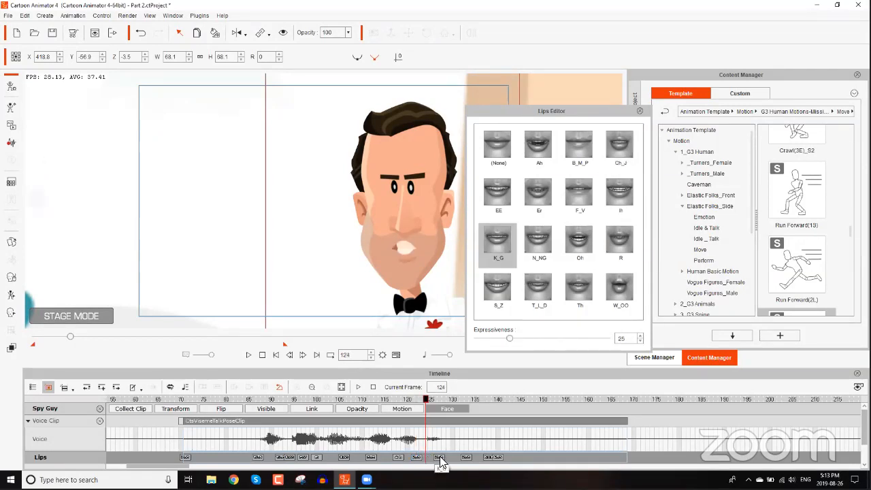
key("Delete")
- Add a (None) lip key at frame 129 to close the mouth, and delete all the lip keys following it
left_click_drag(425, 400, 449, 404)
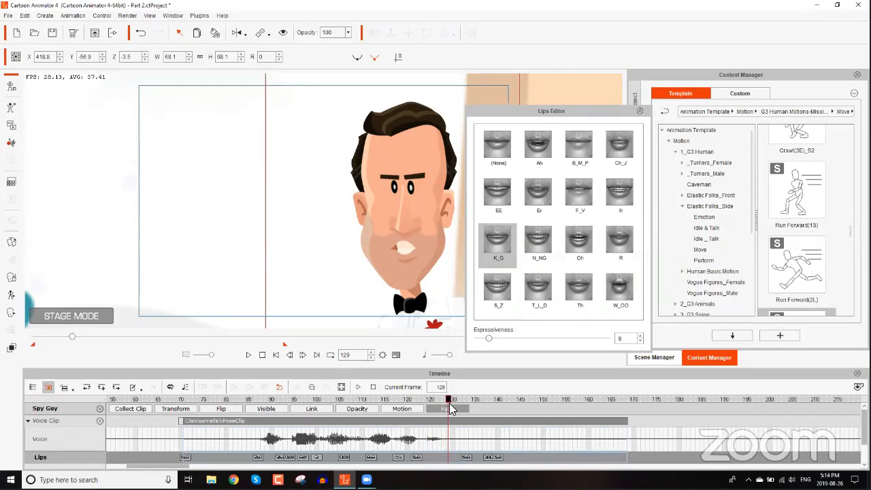
left_click(507, 152)
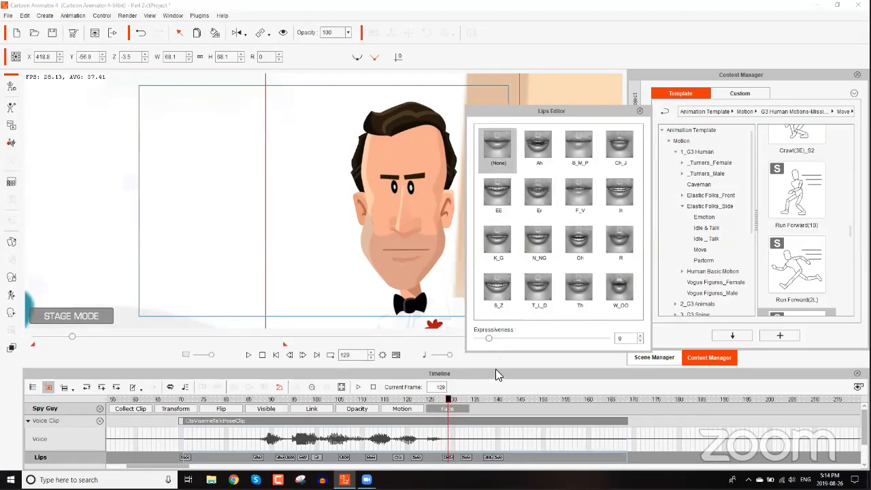
left_click(492, 457)
left_click(463, 458)
key("Delete")
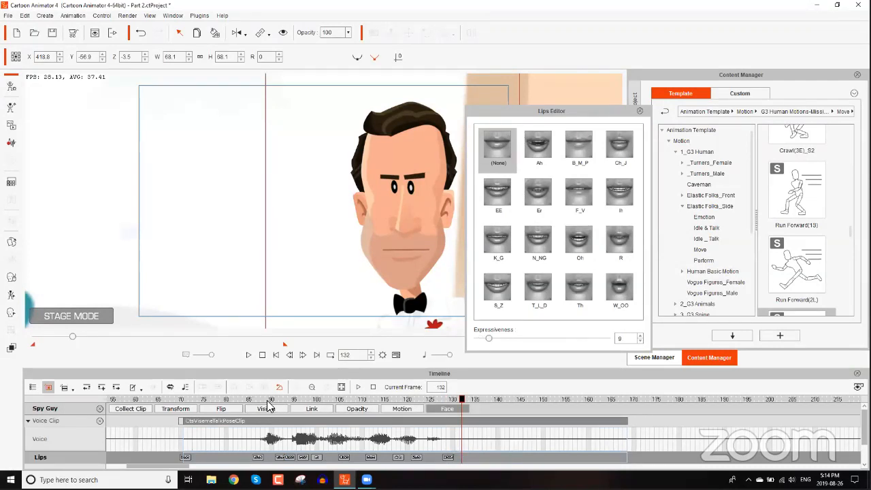
- Scrub through the whole speech and play it back twice to check the mouth shapes against the voice
left_click_drag(272, 400, 326, 401)
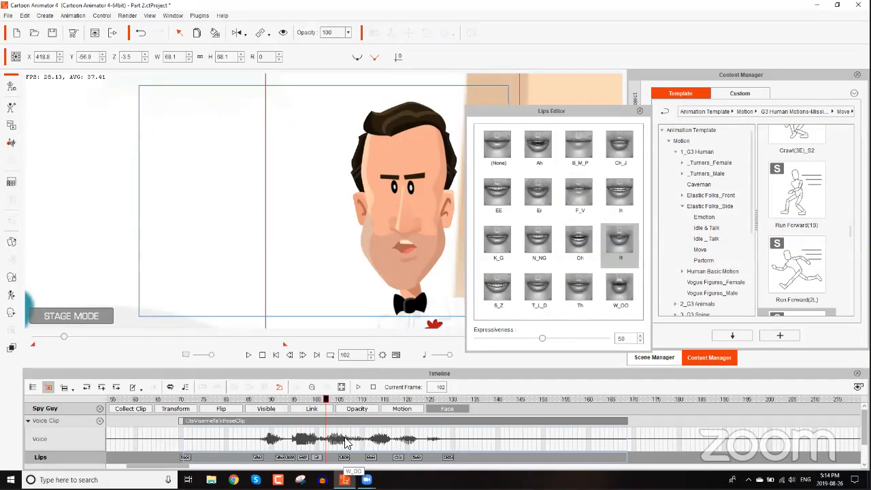
left_click_drag(329, 401, 488, 402)
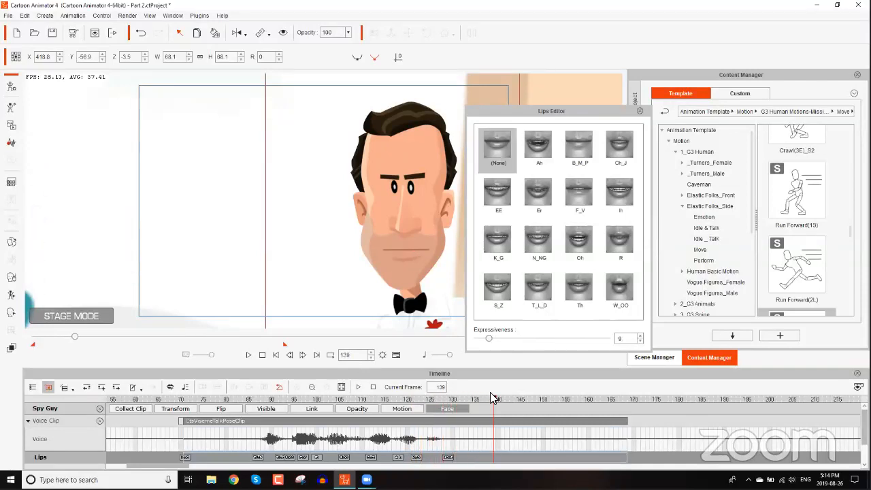
left_click(222, 399)
key("space")
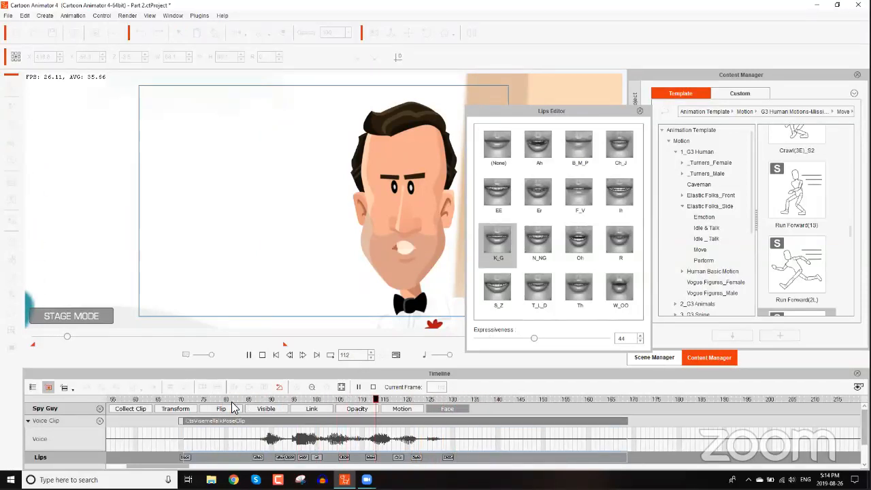
key("space")
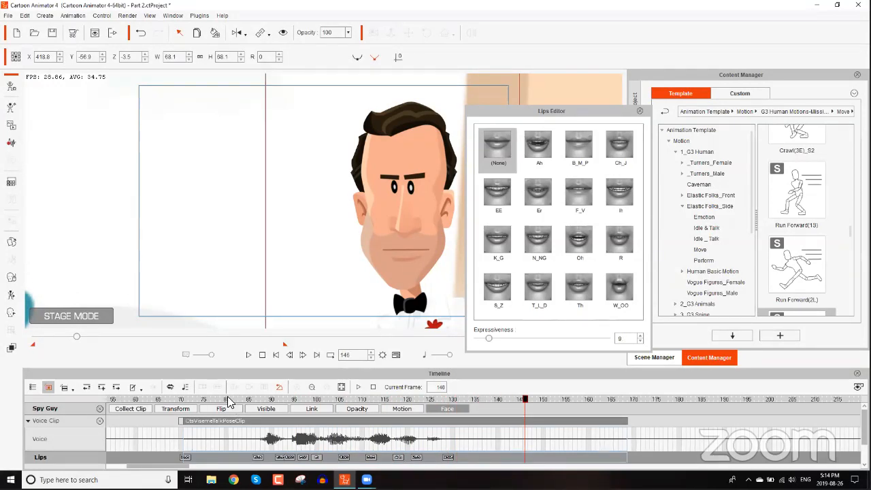
left_click(237, 400)
key("space")
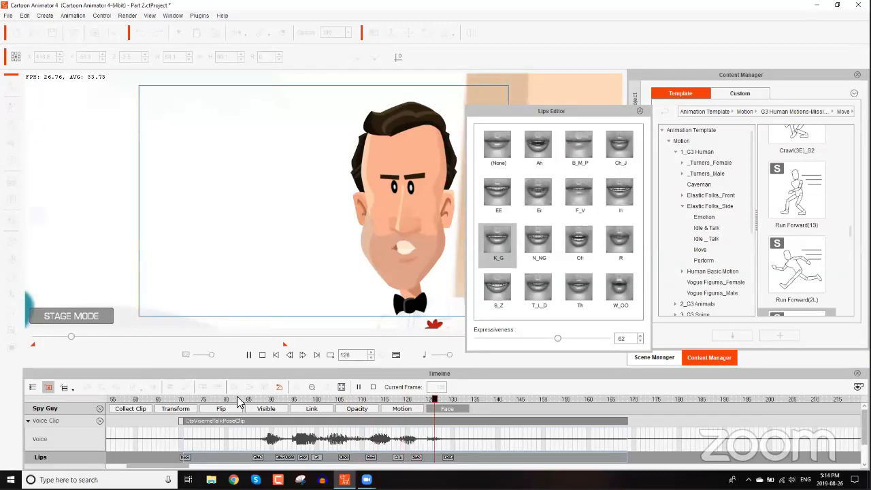
key("space")
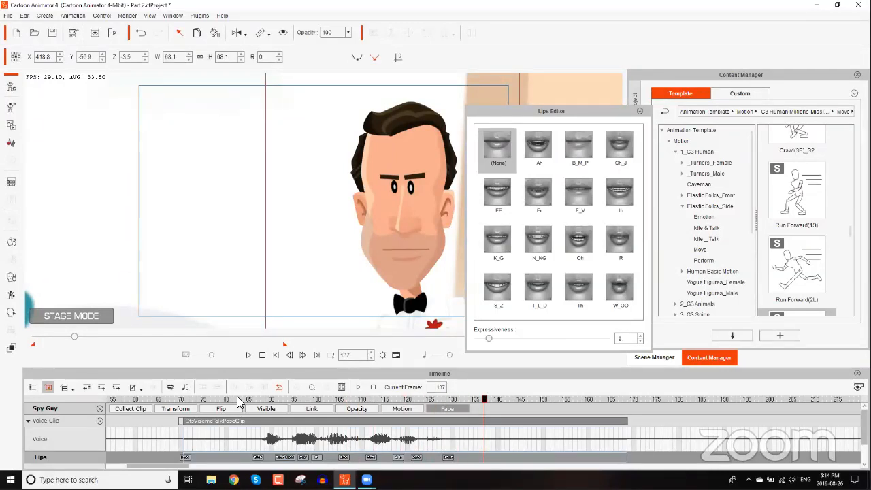
- Add a (None) lip key at frame 135 and close the Lips Editor
left_click(474, 463)
left_click(640, 110)
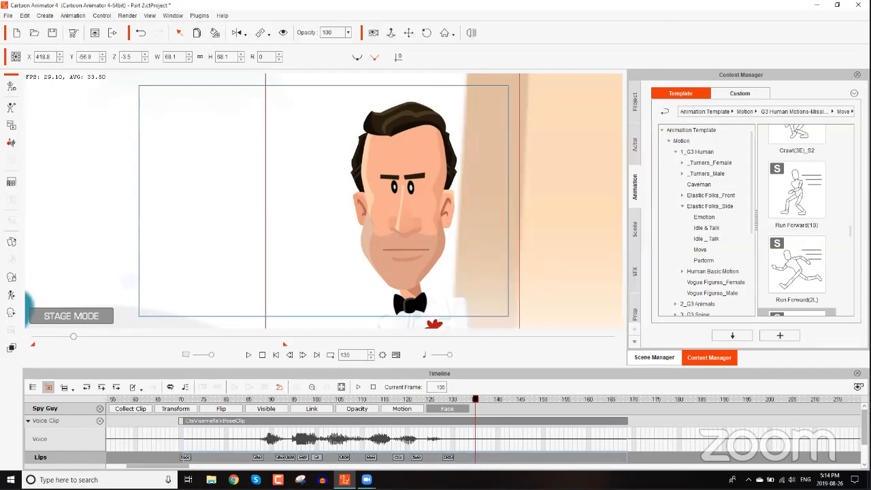
double_click(475, 455)
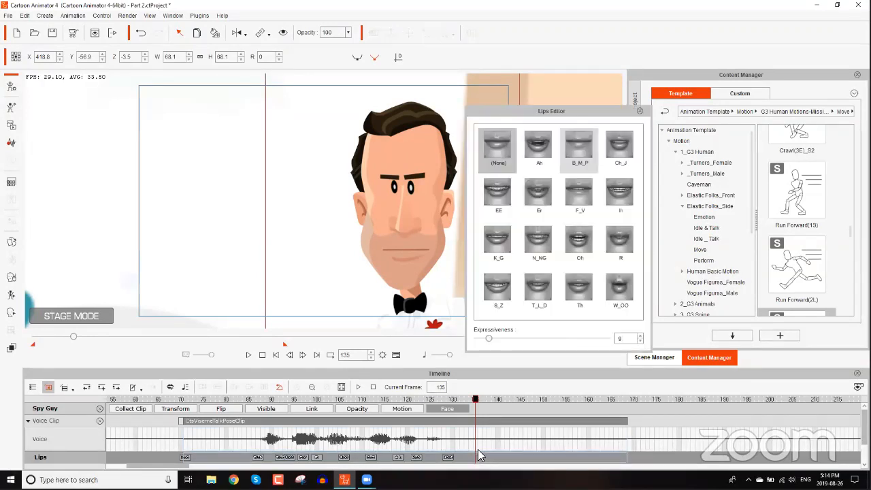
left_click(500, 149)
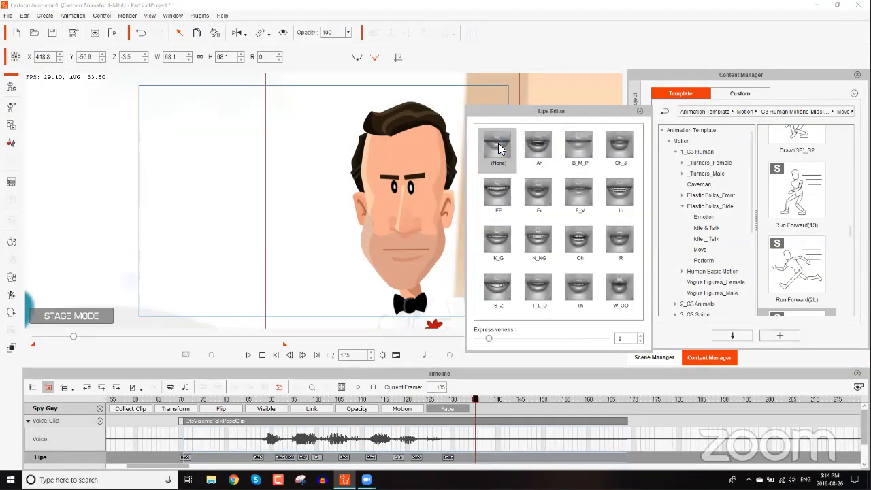
left_click(529, 143)
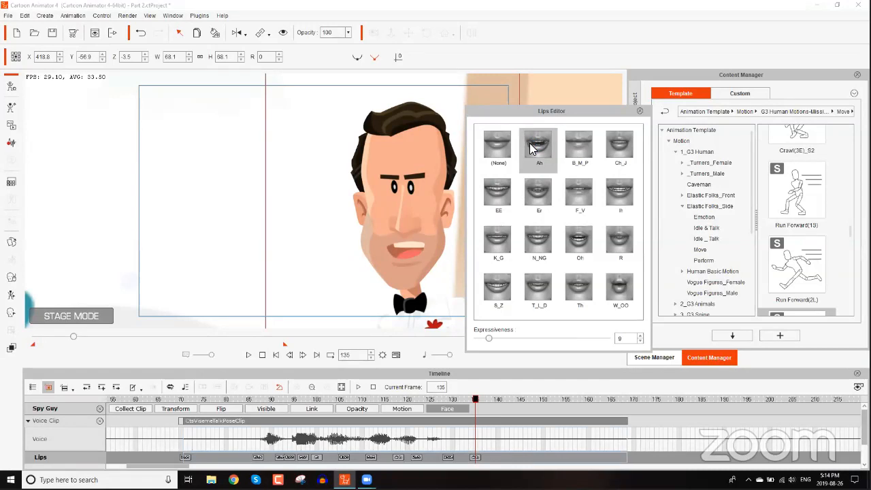
left_click(497, 145)
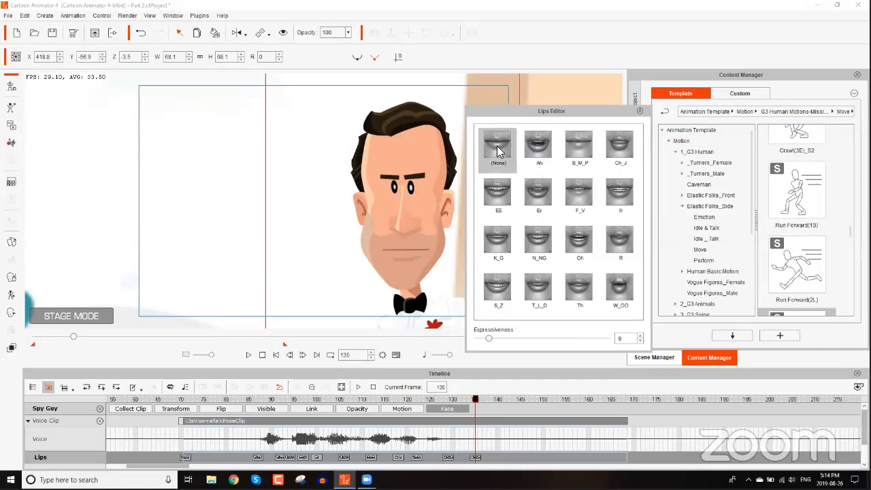
left_click(640, 110)
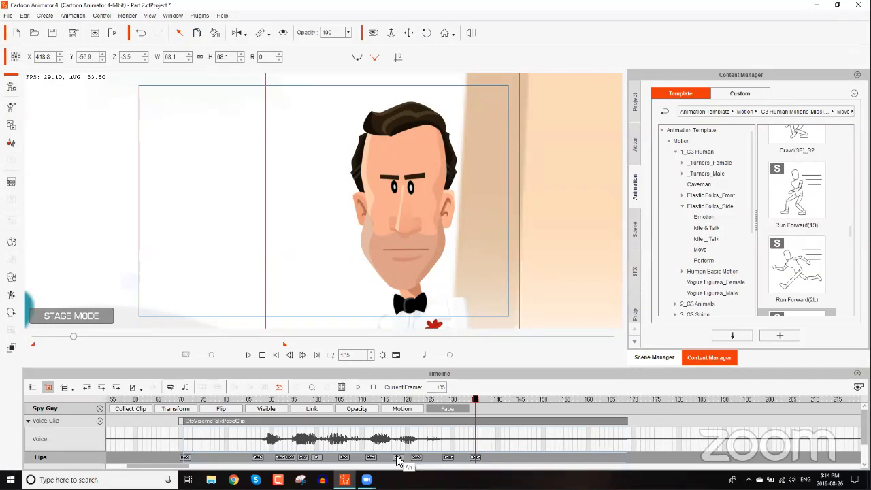
- Open the Face Key Editor at frame 71, expand the Facial Clip tracks in place of the voice tracks, and go to frame 77
left_click(184, 399)
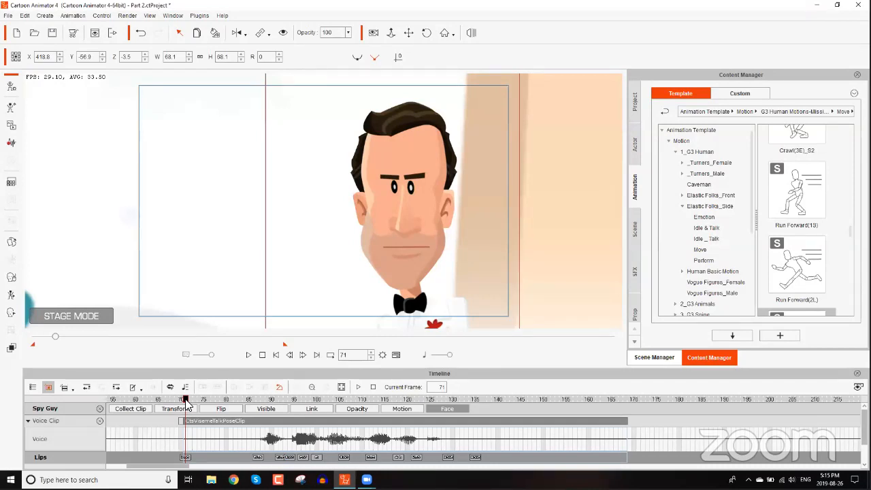
left_click(12, 313)
left_click(27, 420)
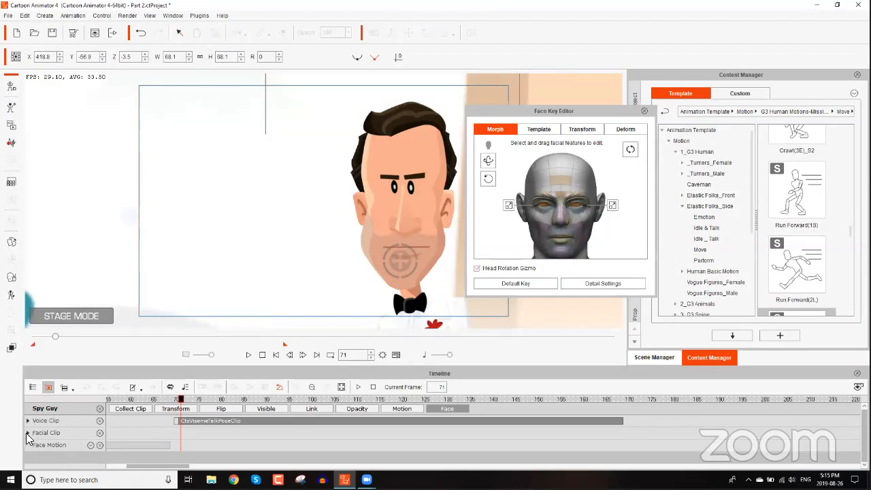
left_click(27, 433)
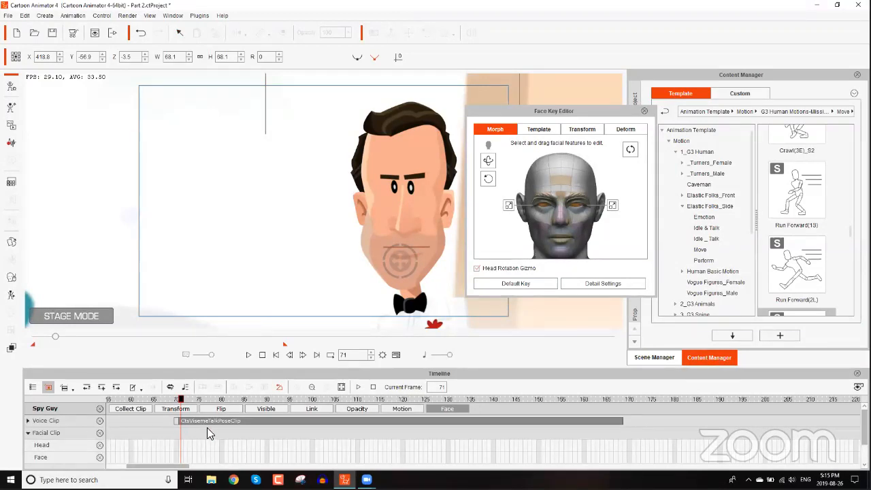
scroll(225, 425, "down", 1)
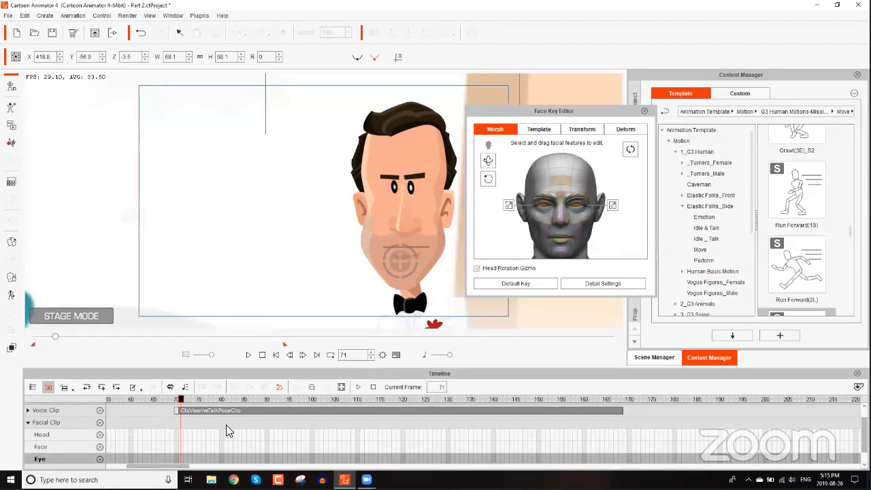
scroll(223, 424, "down", 1)
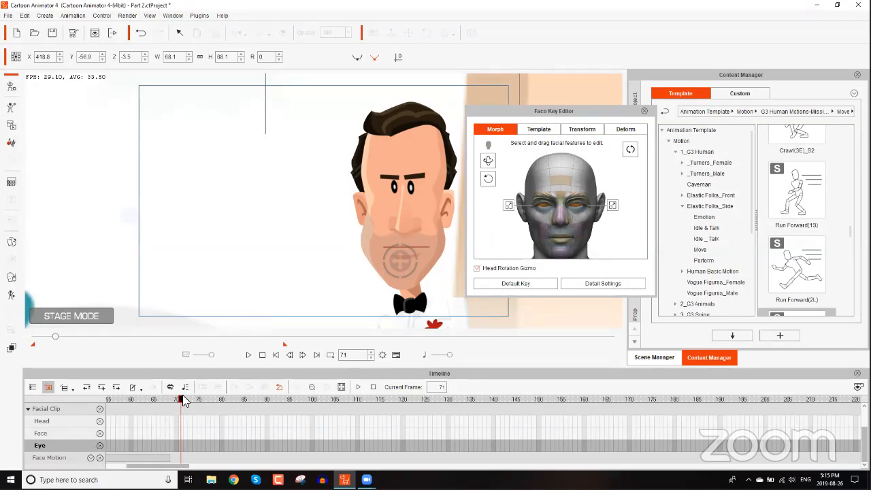
left_click_drag(181, 399, 208, 406)
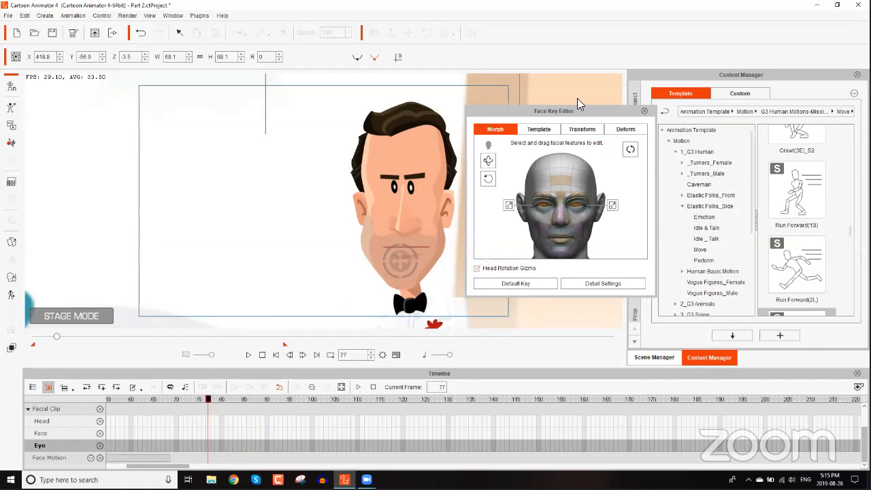
- Add a face key at frame 77 using the [Neutral] template of the 01-Happy expression style
left_click(542, 129)
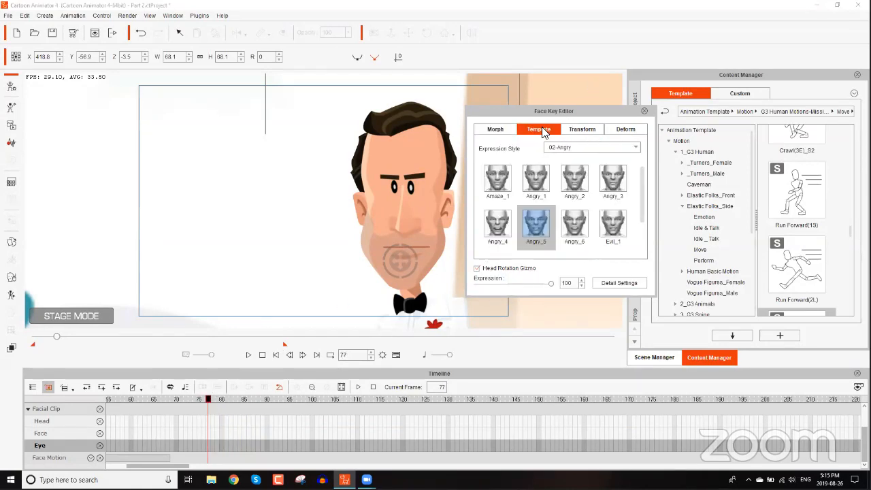
left_click(566, 148)
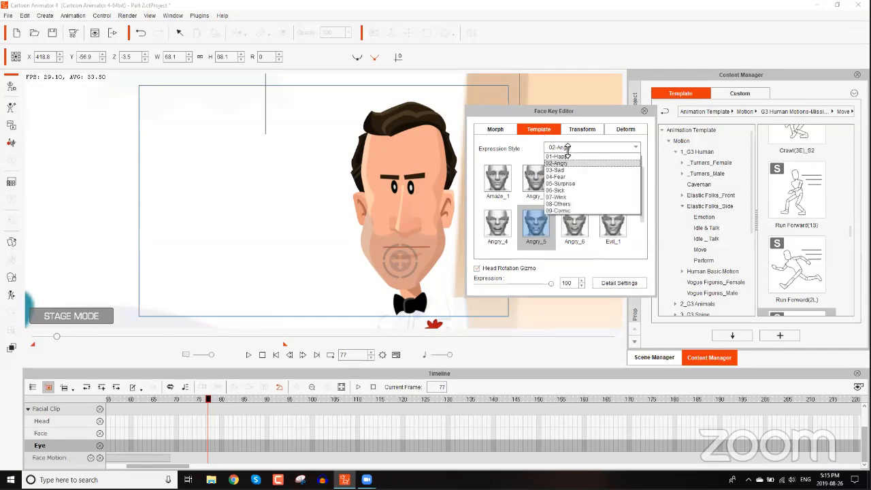
left_click(562, 156)
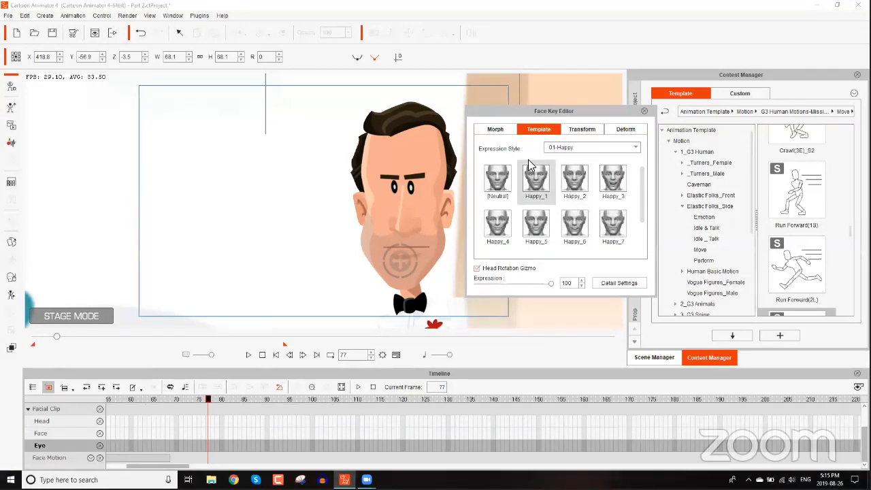
left_click(499, 179)
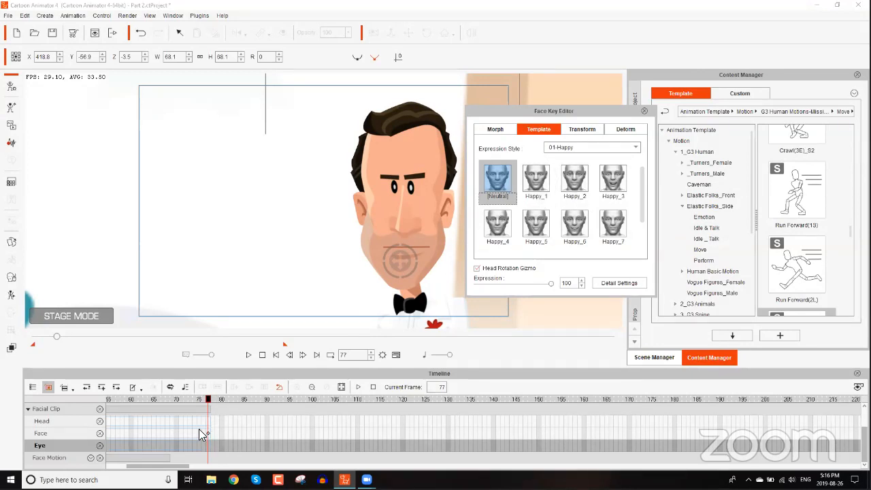
left_click(91, 458)
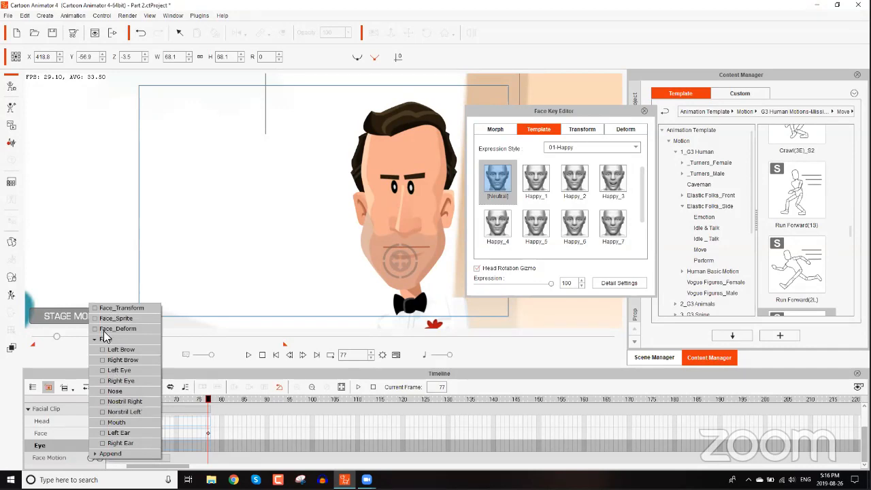
left_click(208, 403)
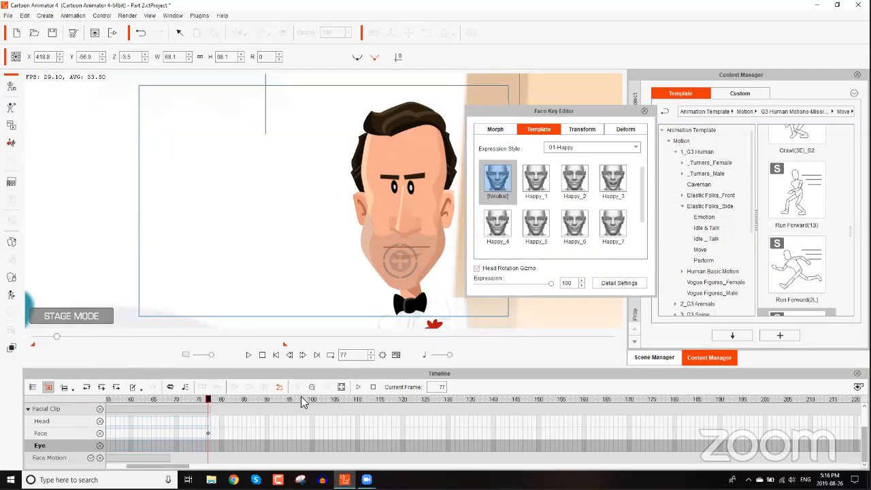
- Add a face key at frame 83 using the Evil_1 template of the 02-Angry expression style
mouse_move(211, 403)
left_mouse_down()
mouse_move(263, 402)
mouse_move(227, 406)
left_mouse_up()
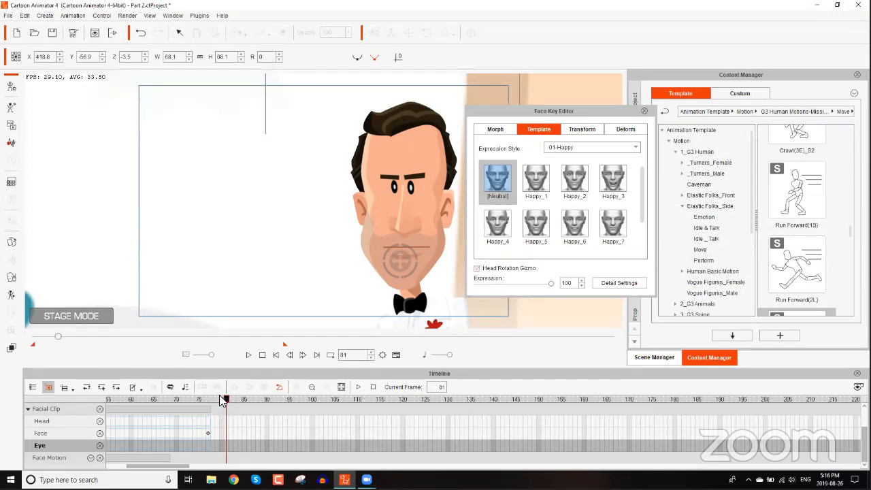
left_click_drag(224, 399, 235, 399)
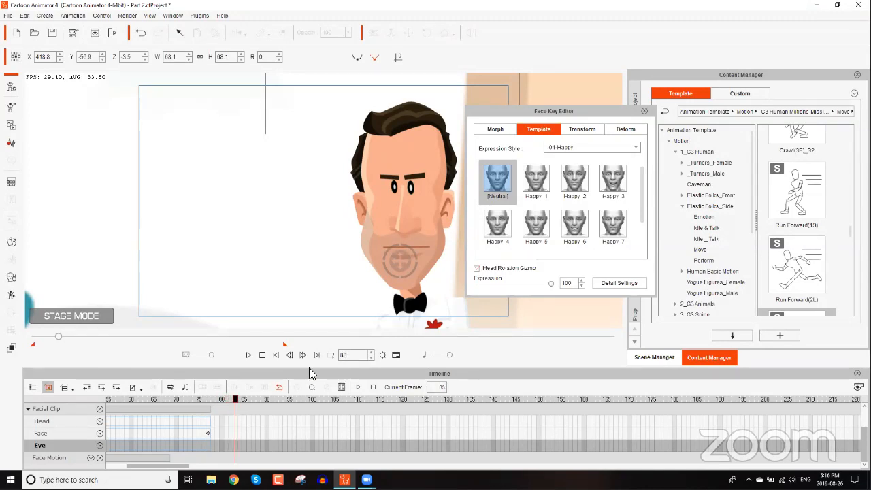
left_click(603, 147)
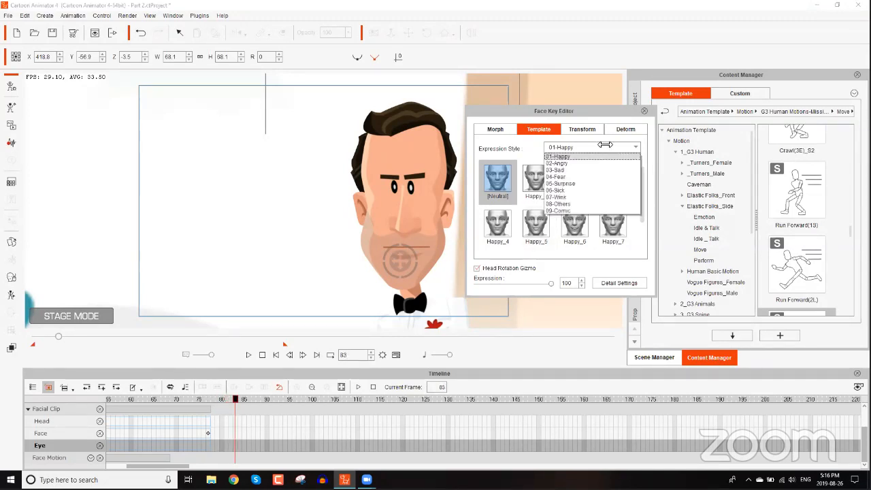
left_click(576, 165)
left_click(617, 229)
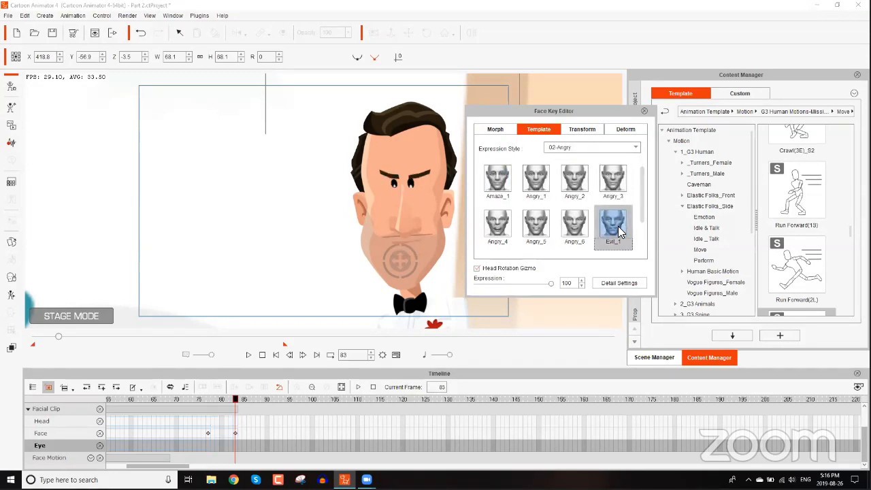
- Try other 02-Angry expressions on the frame 83 key, including Angry_6, Angry_2, Angry_1, Angry_4 and Angry_3
left_click(580, 226)
left_click(578, 178)
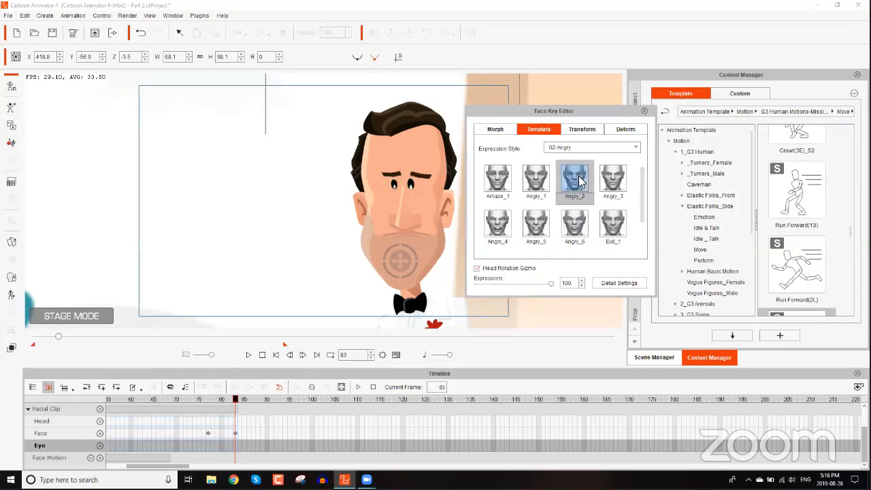
left_click(537, 178)
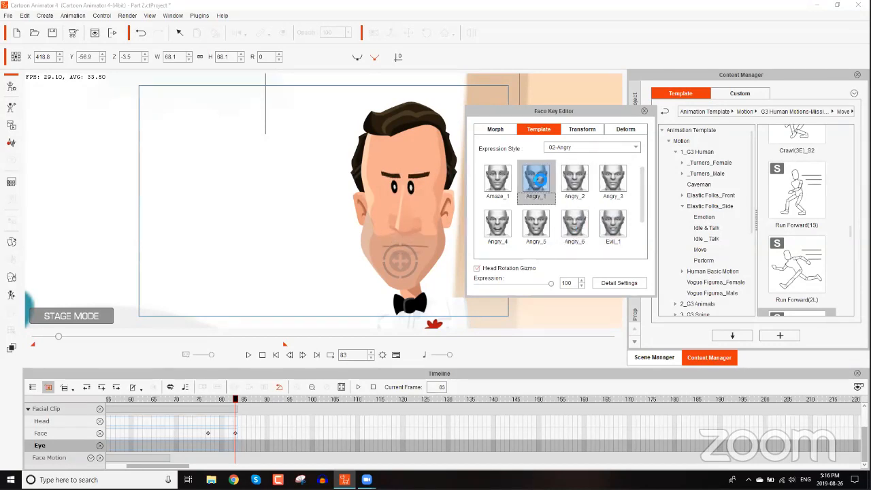
left_click(502, 227)
left_click(503, 187)
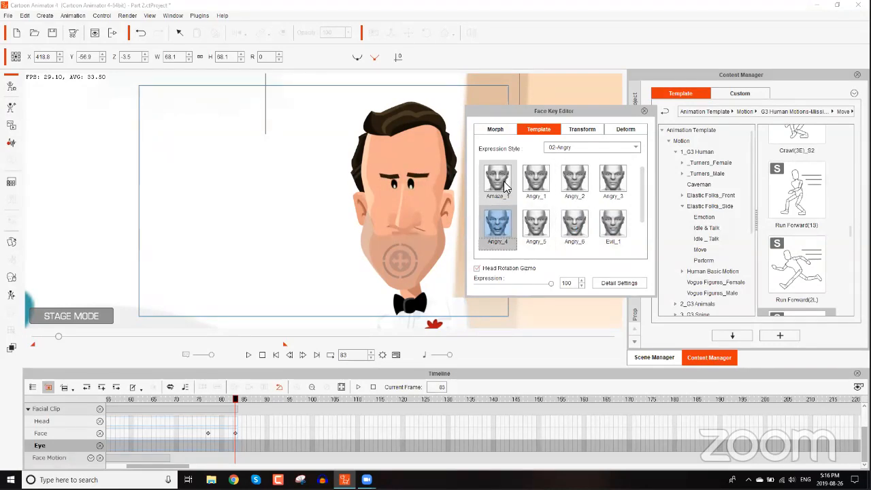
left_click(607, 181)
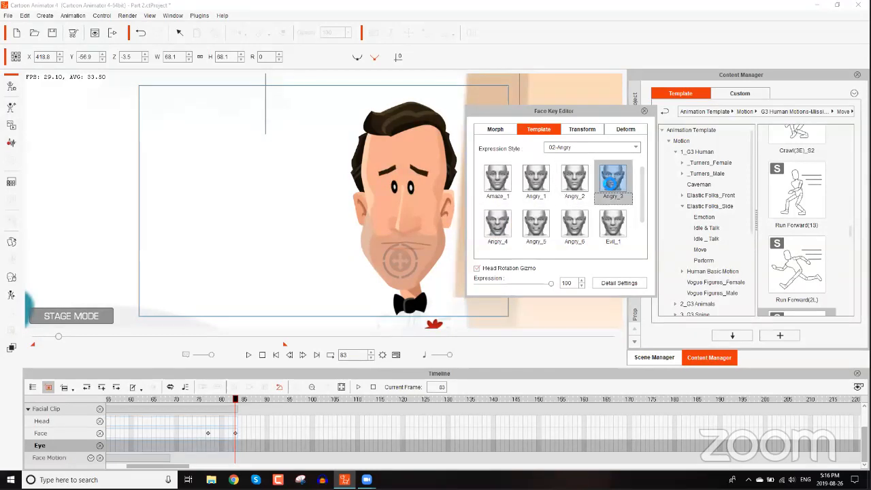
- Apply Evil_1 to the frame 83 key at expression strength 90, and play the animation from frame 75 to frame 141
left_click(609, 225)
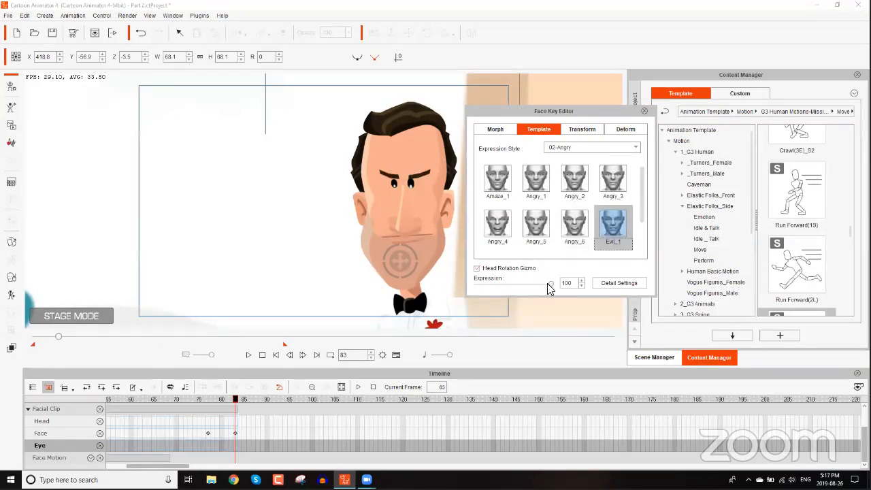
mouse_move(550, 283)
left_mouse_down()
mouse_move(485, 284)
mouse_move(550, 286)
mouse_move(476, 292)
mouse_move(543, 288)
left_mouse_up()
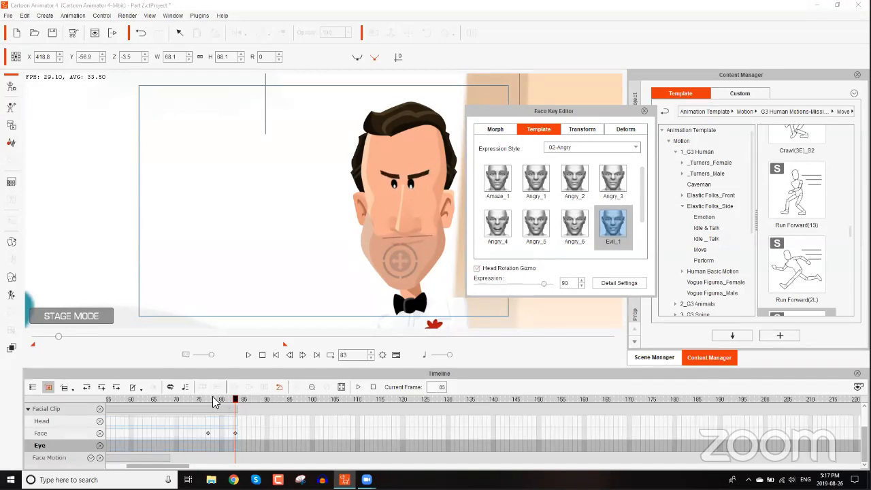
mouse_move(213, 402)
left_mouse_down()
mouse_move(200, 402)
mouse_move(247, 404)
mouse_move(200, 409)
left_mouse_up()
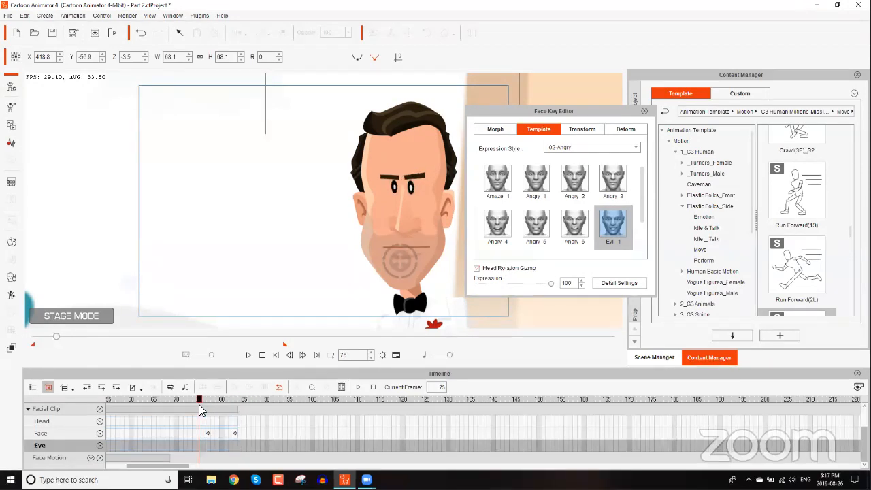
key("space")
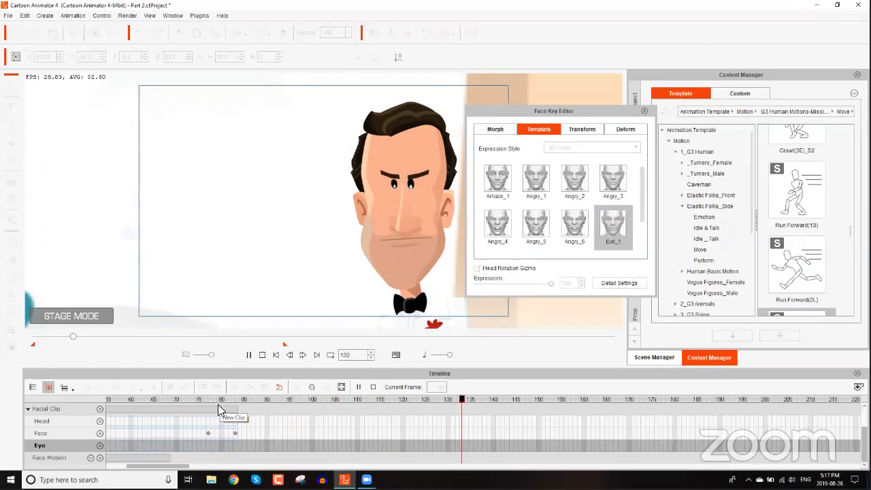
key("space")
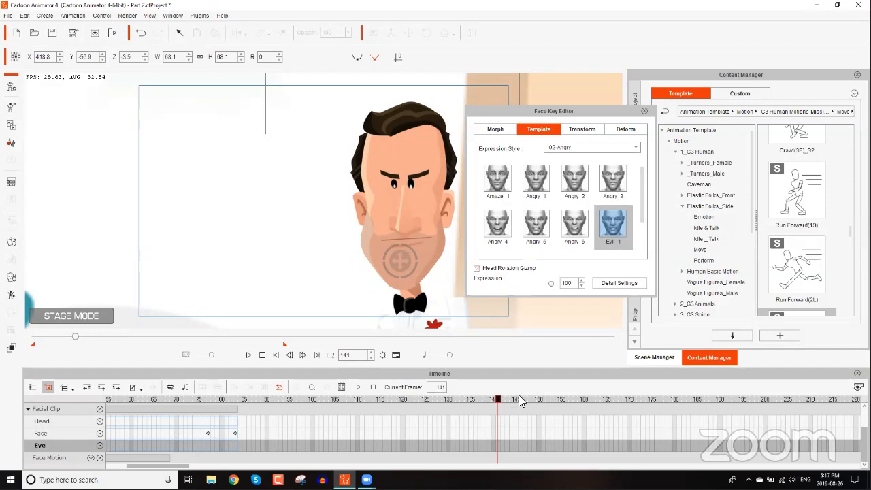
- Add Evil_1 face keys at frames 141 and 146, setting the frame 146 expression strength to 20
left_click(610, 227)
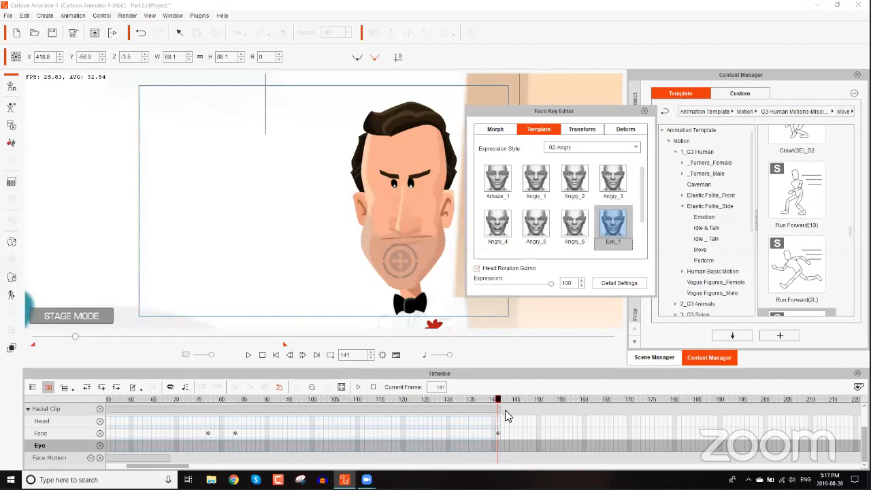
left_click_drag(498, 404, 515, 404)
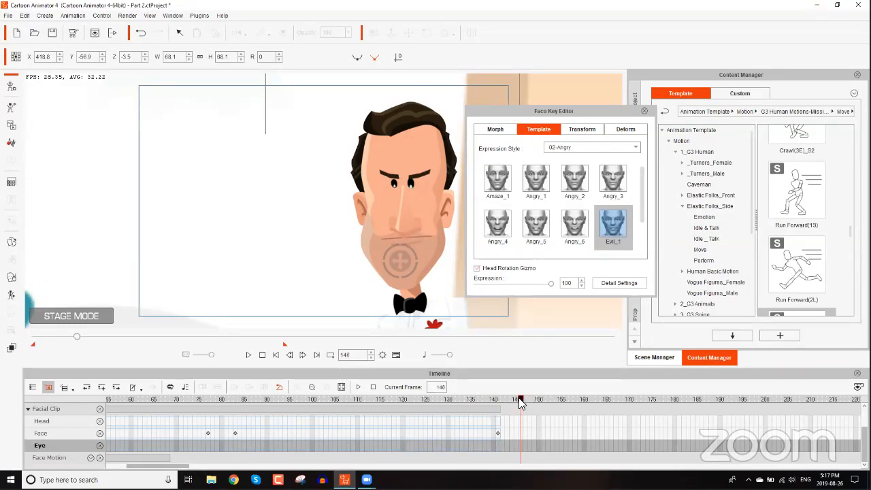
left_click(610, 226)
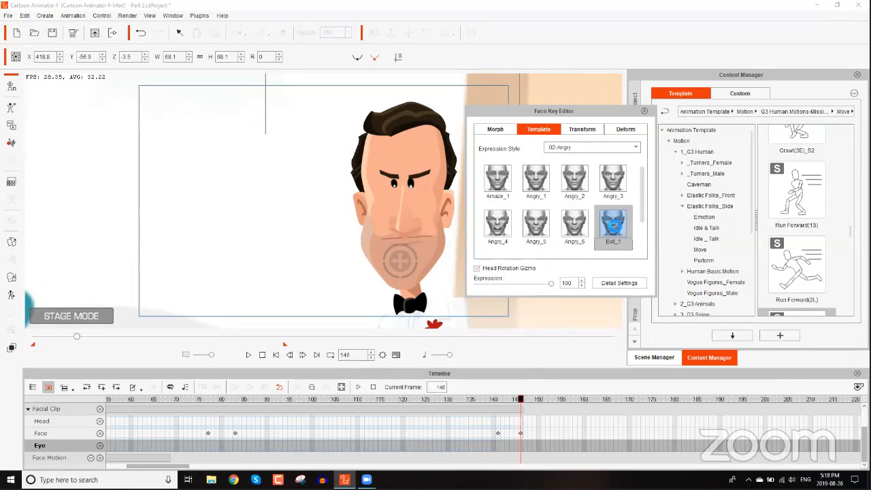
left_click_drag(551, 284, 491, 284)
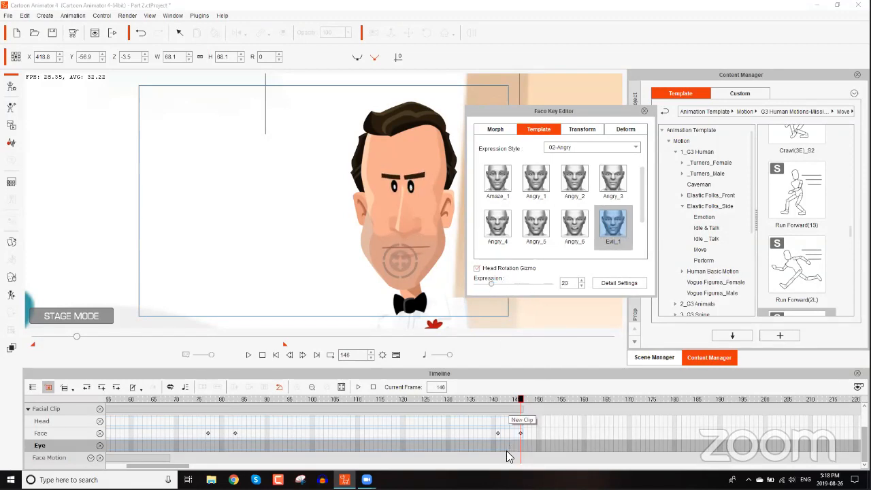
- Play back the speech from frame 70 to check the timing of the facial expressions
left_click(496, 400)
left_click_drag(497, 400, 177, 404)
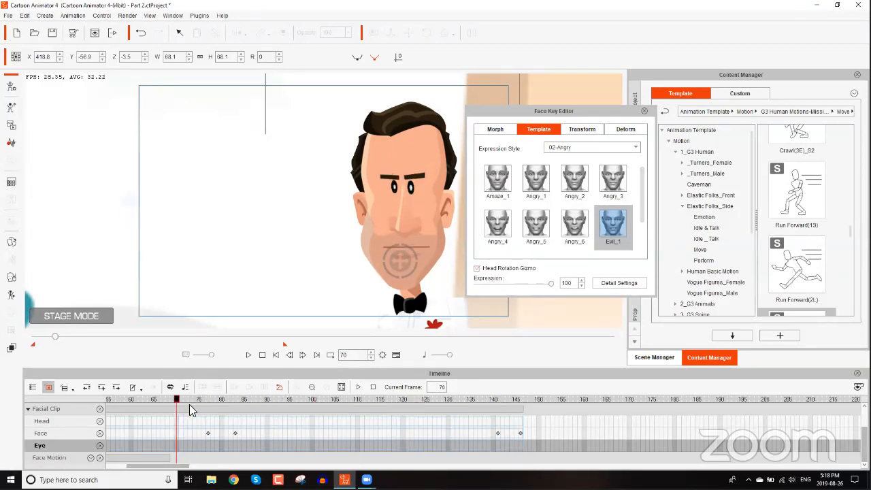
key("space")
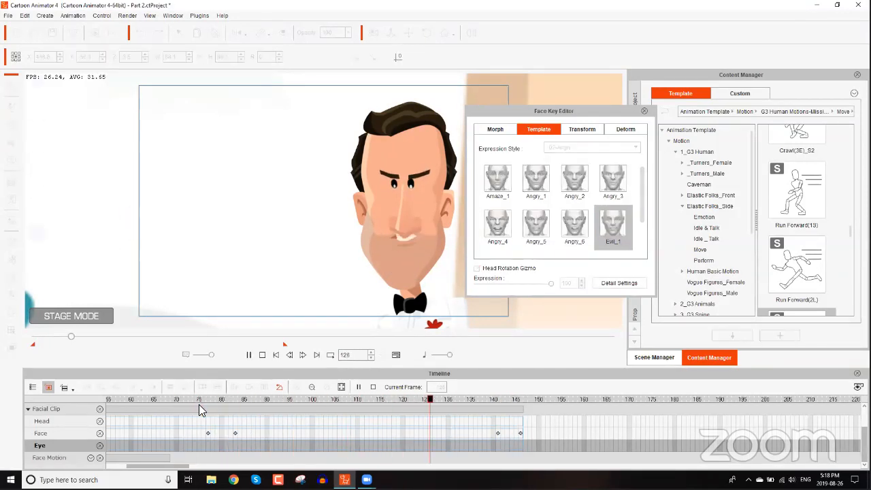
- Return to frame 77, look through the Morph, Transform and Deform modes, and close the Face Key Editor
left_click(208, 402)
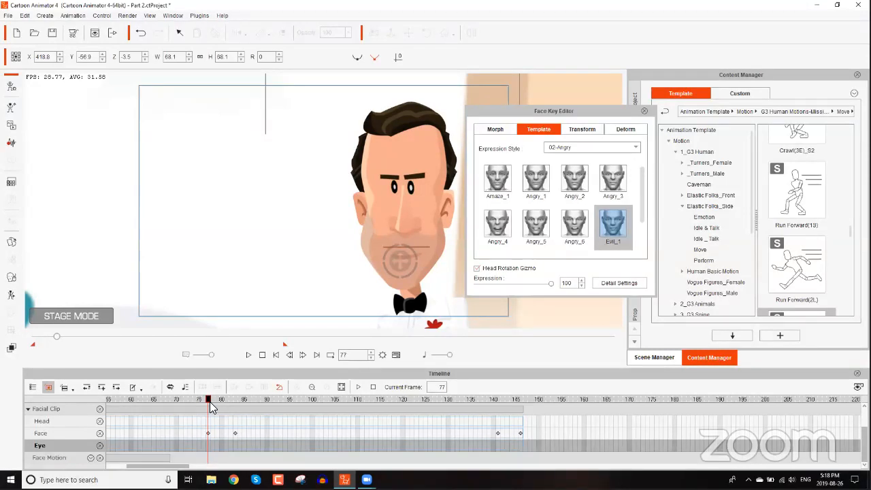
left_click(495, 129)
left_click(575, 129)
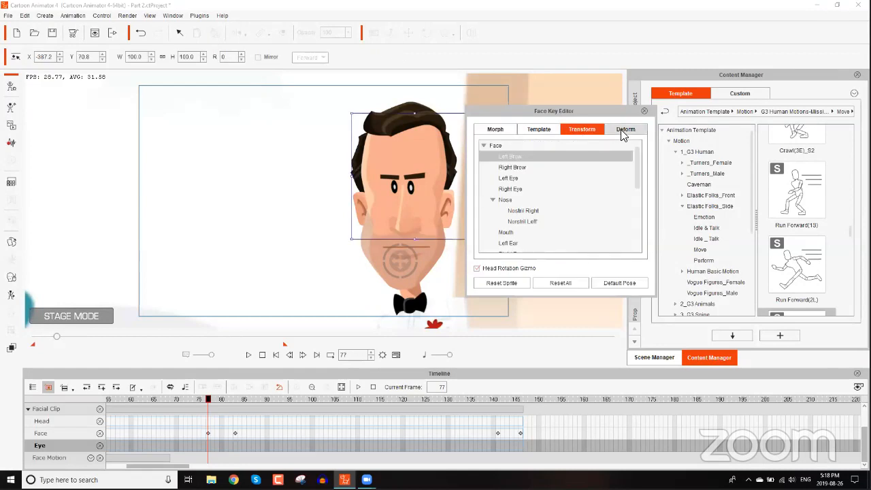
left_click(623, 129)
left_click(496, 129)
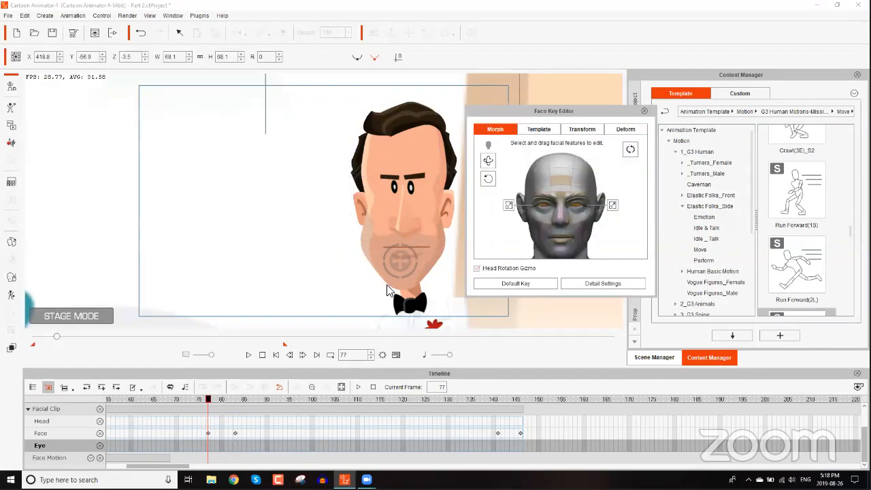
left_click(644, 111)
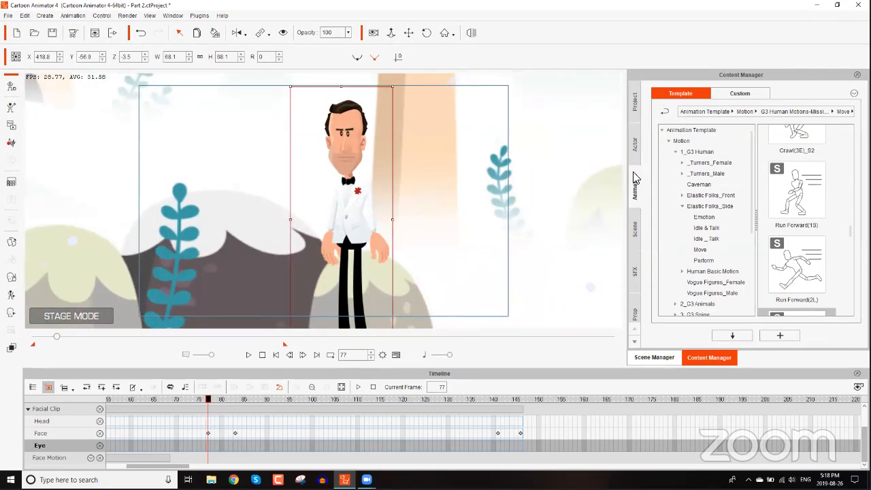
- Apply the Talk_S2 motion from the _Turners_Male Side templates to Spy Guy at frame 77
left_click(682, 174)
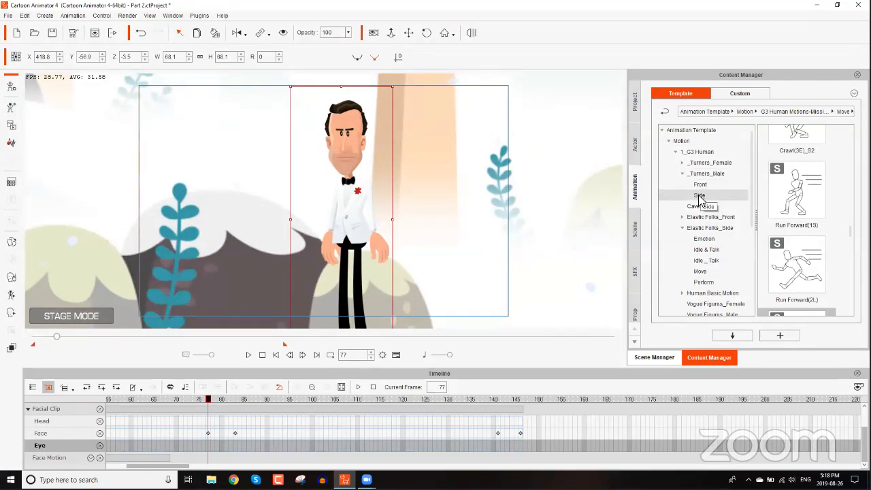
left_click(700, 196)
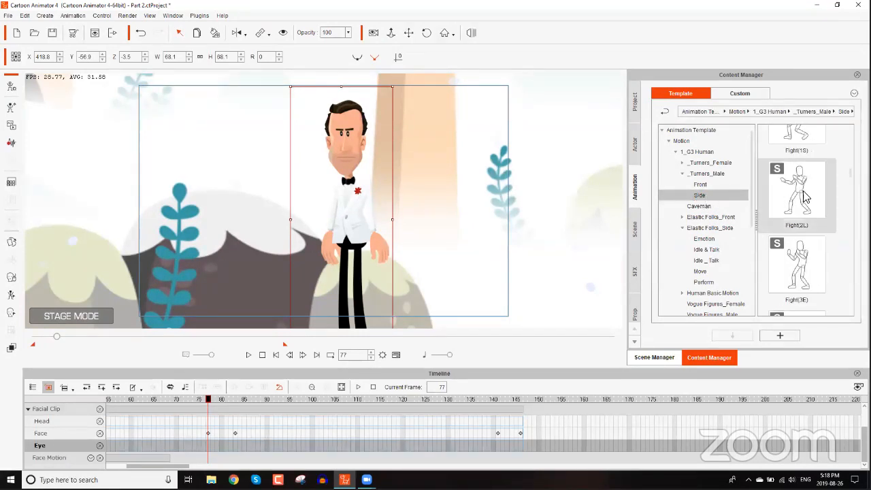
left_click_drag(849, 175, 850, 272)
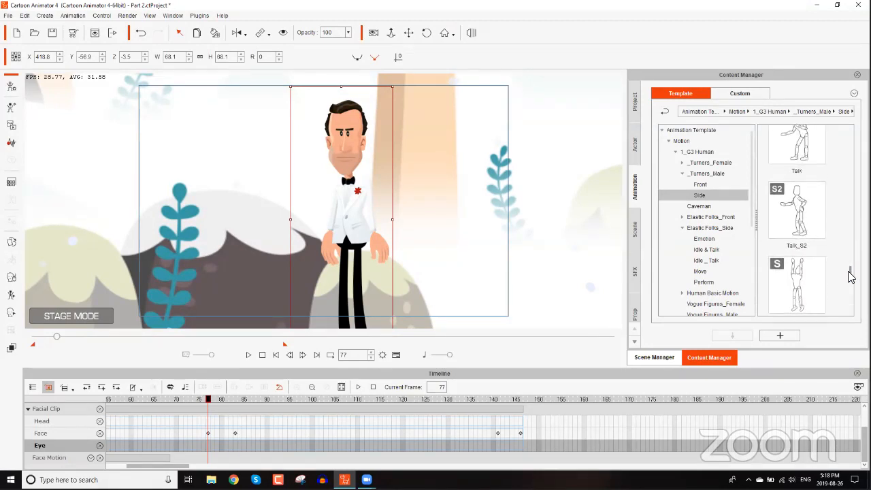
double_click(803, 219)
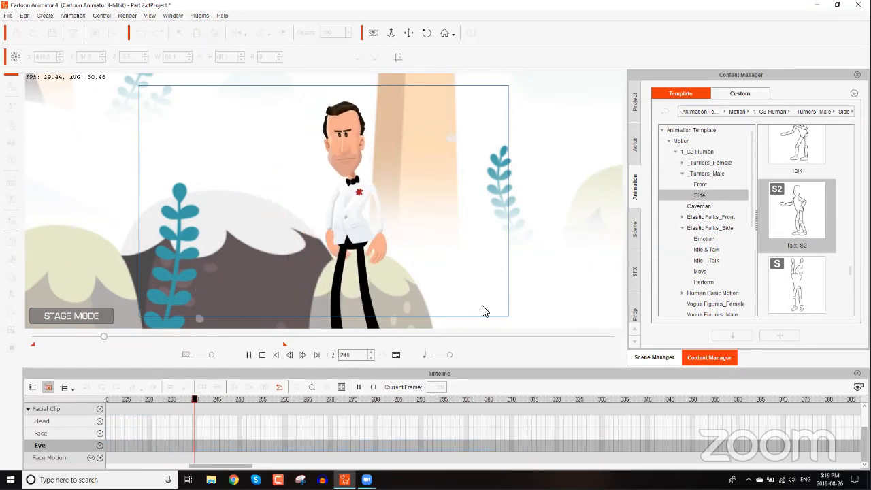
- Collapse Spy Guy's Face tracks in the timeline and show his Motion tracks with the Talk_S2 clip
left_click_drag(223, 467, 168, 468)
scroll(468, 410, "up", 3)
left_click(455, 409)
left_click(399, 409)
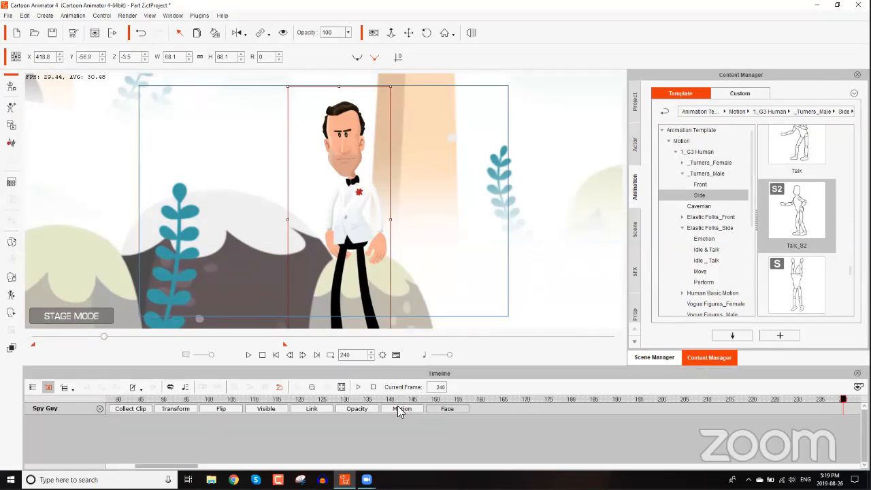
left_click(397, 410)
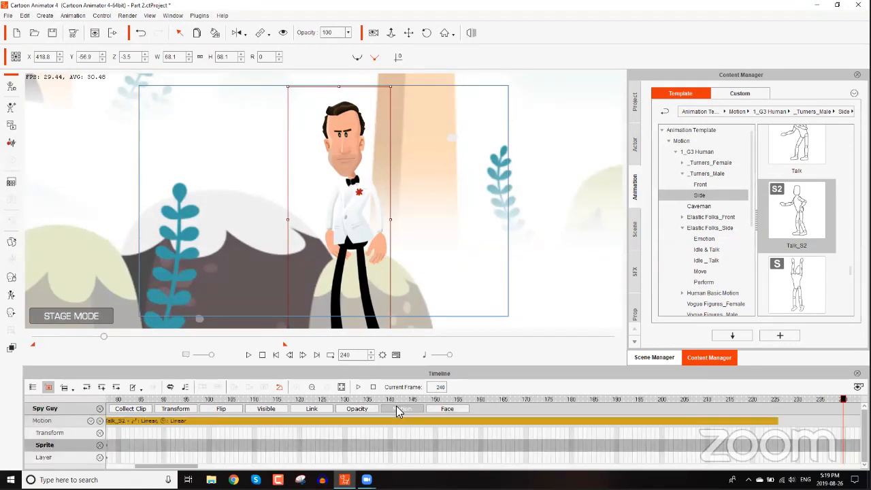
- Play back Spy Guy's Talk_S2 motion from the start of the clip to check it against the speech
left_click_drag(186, 465, 180, 464)
scroll(204, 430, "down", 2)
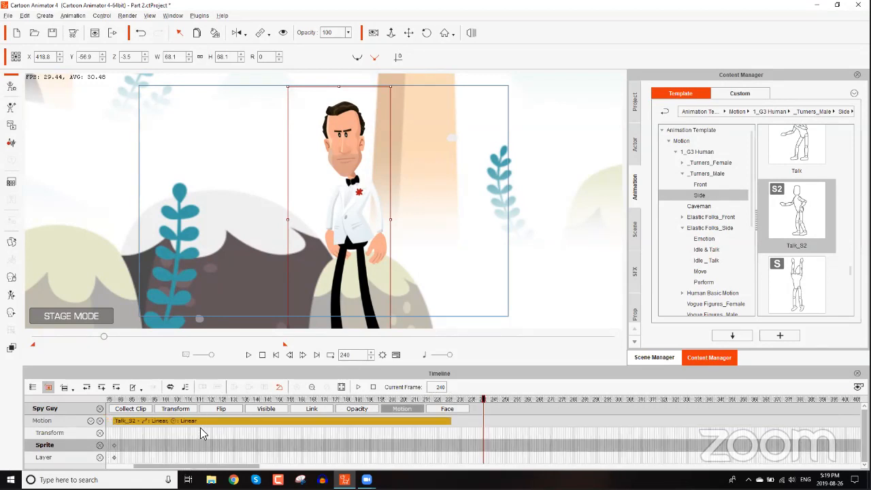
left_click(116, 400)
mouse_move(117, 400)
left_mouse_down()
mouse_move(131, 400)
mouse_move(113, 400)
left_mouse_up()
key("space")
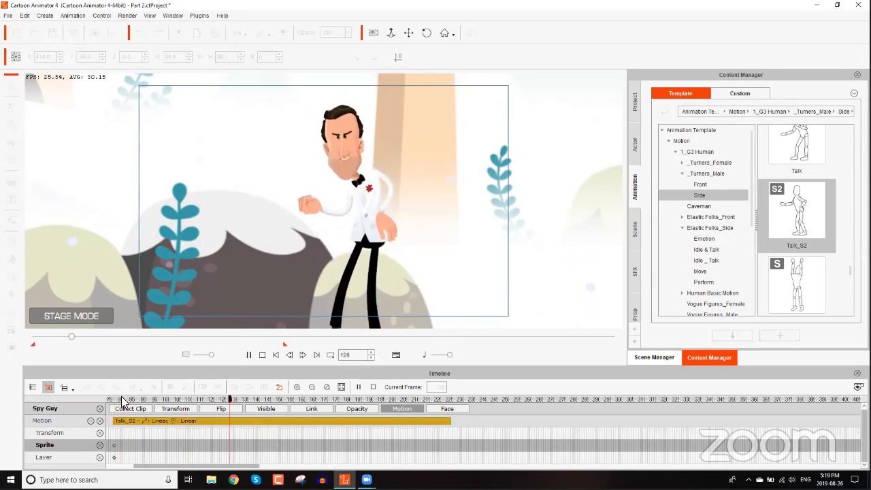
key("space")
- Break Spy Guy's Talk_S2 motion clip at frame 148 and delete the second part
left_click_drag(256, 401, 275, 403)
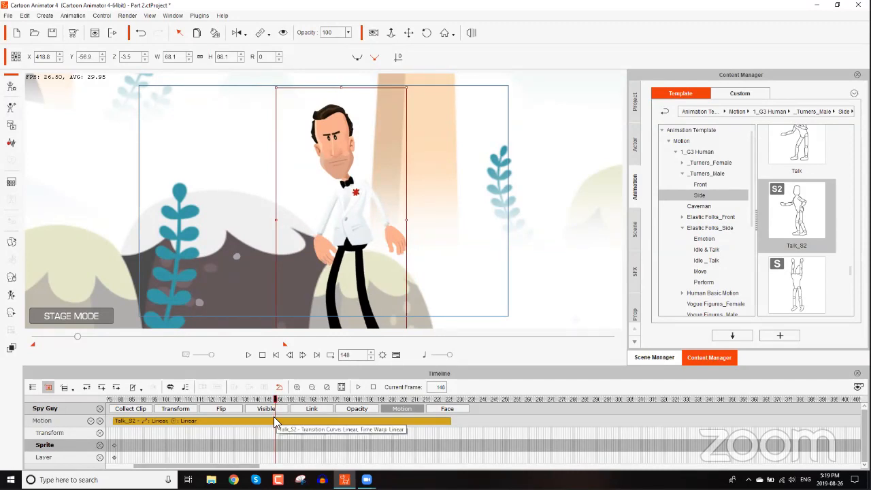
right_click(274, 420)
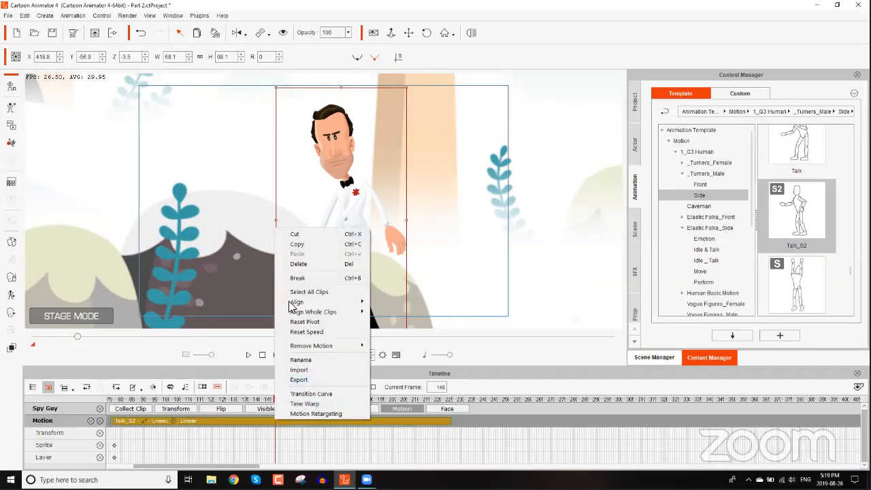
left_click(306, 277)
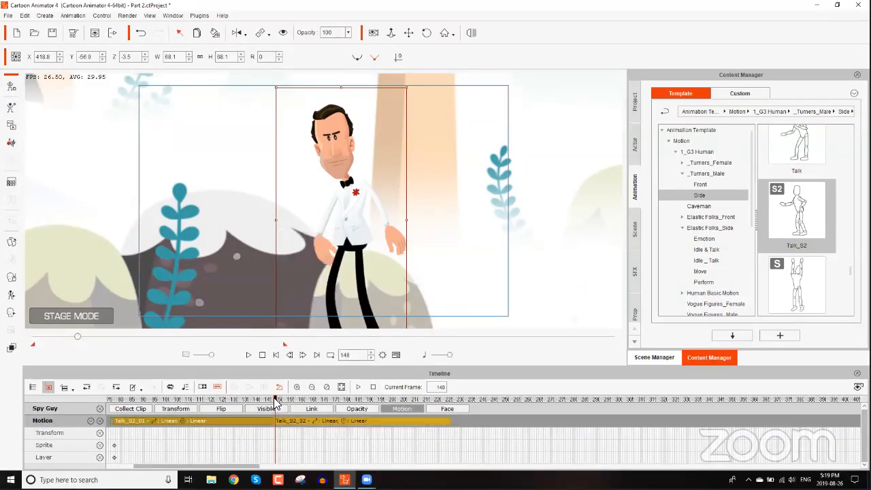
left_click_drag(276, 403, 434, 380)
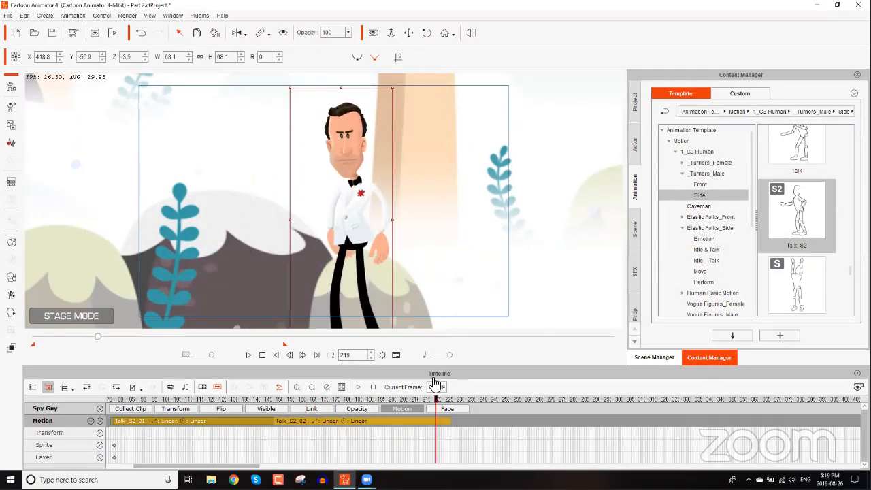
left_click(345, 419)
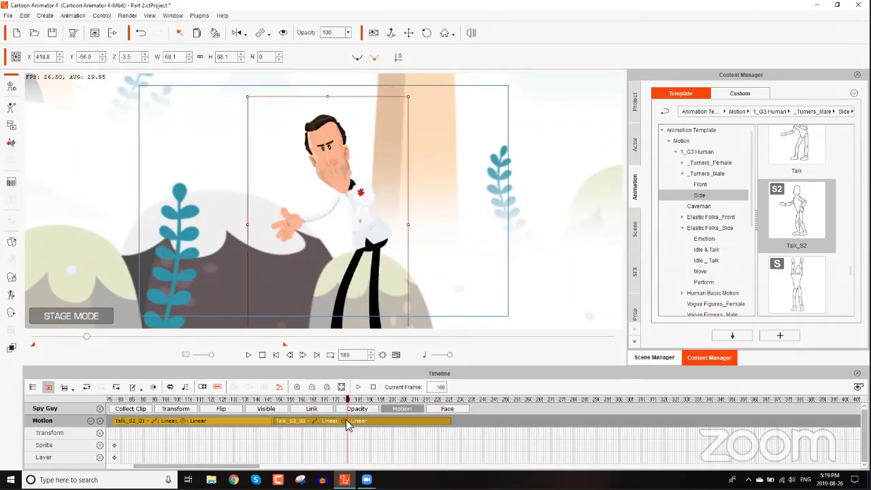
key("Delete")
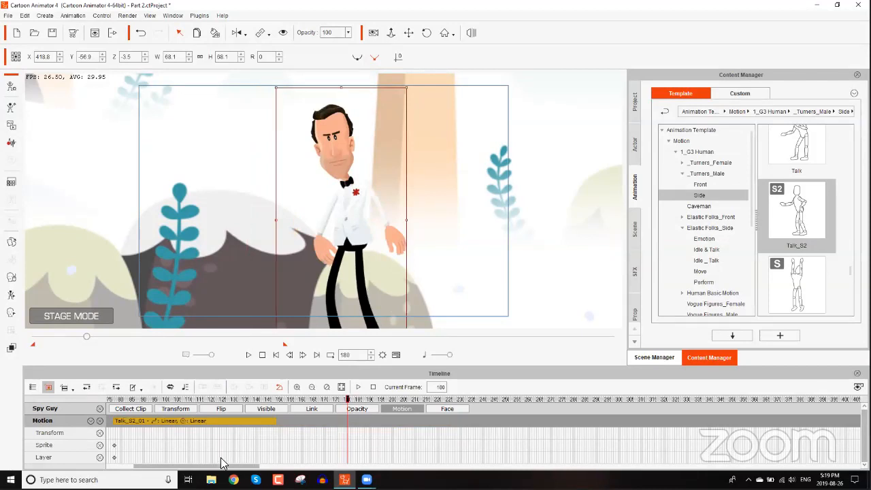
- Play back the scene from the end of the run motion through the trimmed talk clip
left_click_drag(218, 468, 194, 437)
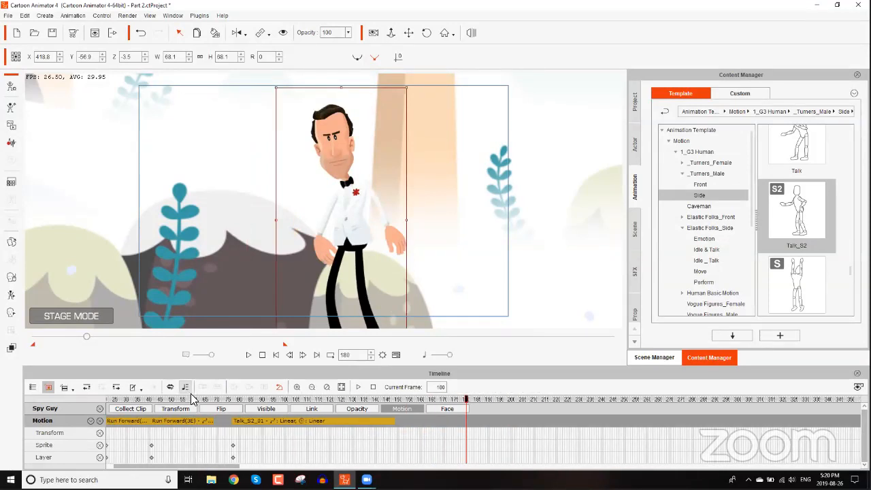
left_click(198, 399)
key("space")
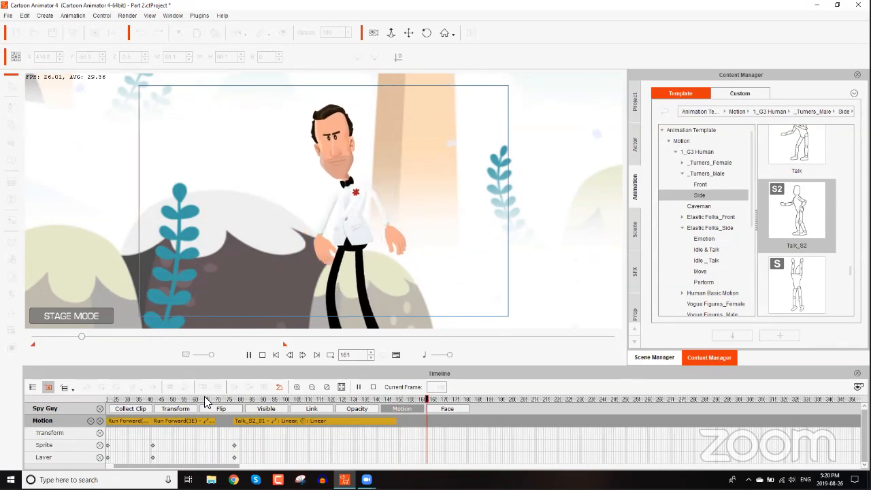
key("space")
- Set a full-body key for Spy Guy at frame 151 in the 2D Motion Key Editor, and play back the result
left_click_drag(396, 399, 401, 400)
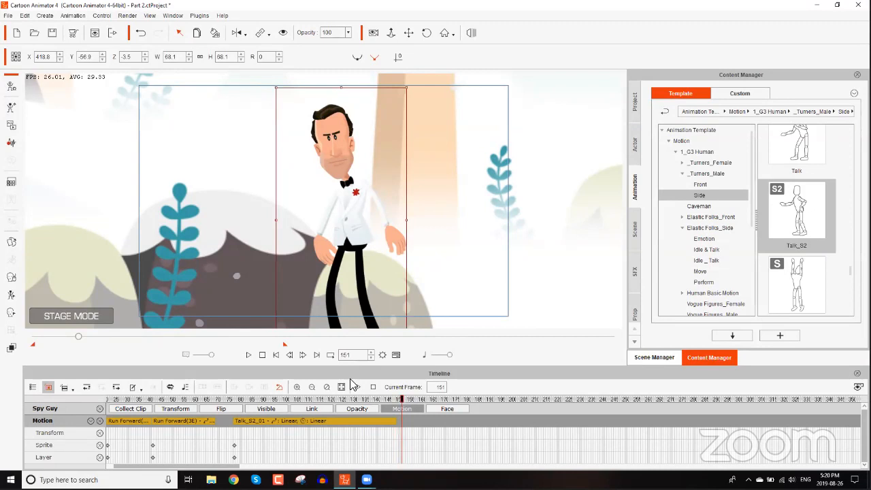
left_click(13, 297)
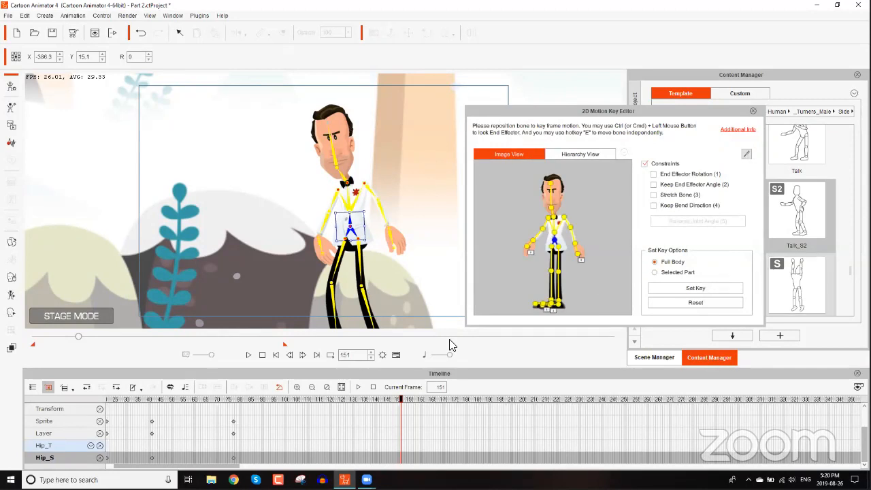
scroll(333, 435, "up", 1)
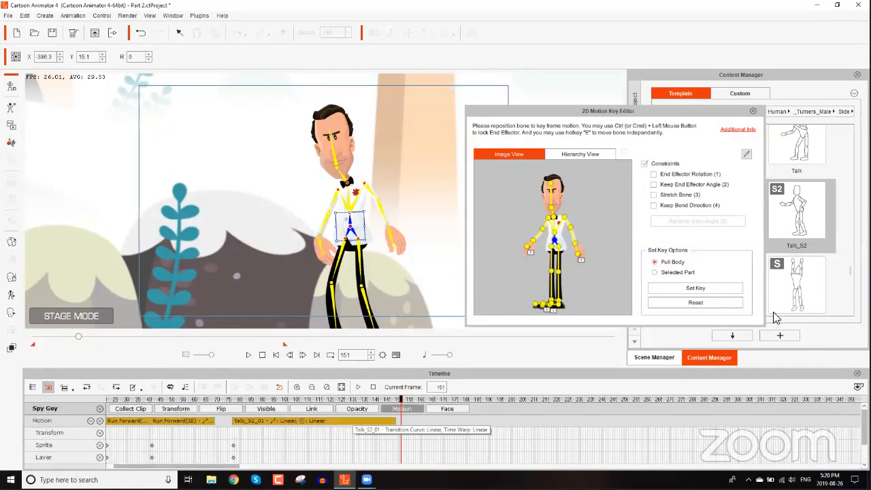
left_click(699, 301)
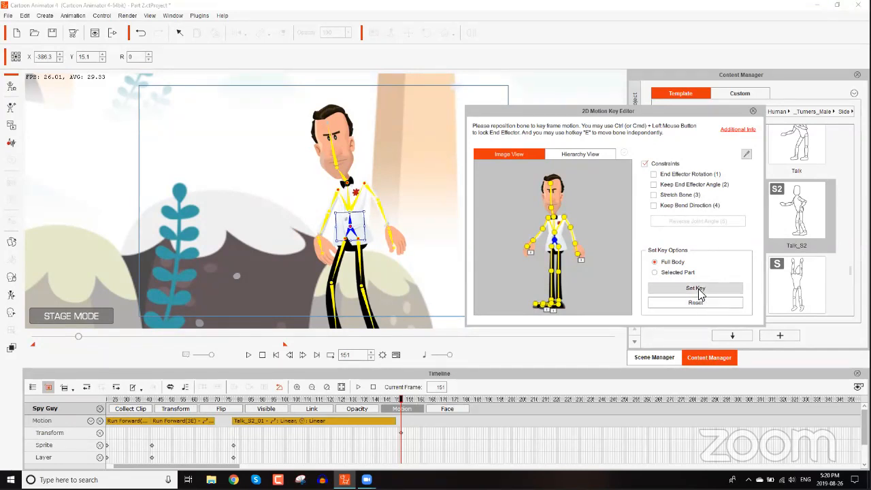
left_click(699, 288)
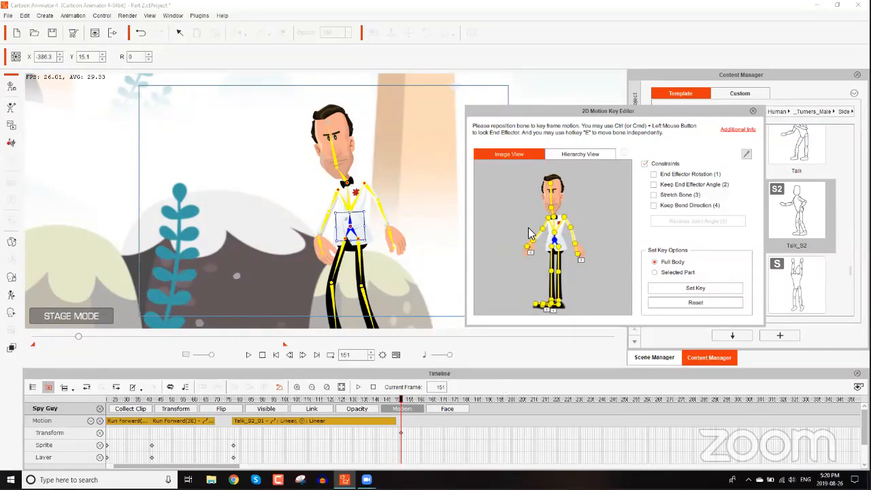
left_click(752, 112)
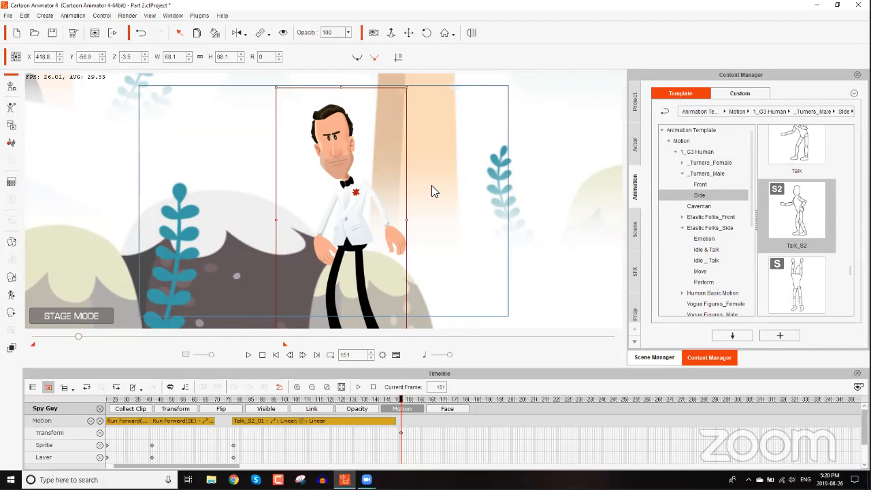
key("space")
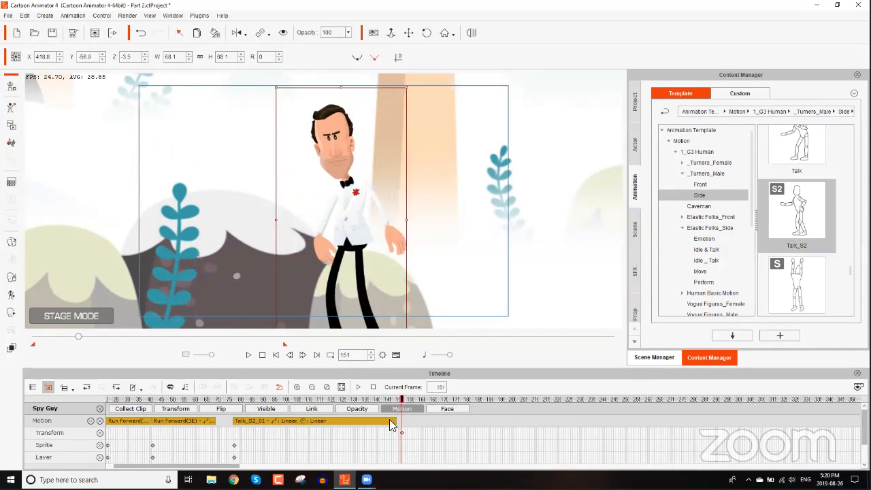
- Select the blonde character Eva_S in the scene and return to frame 1
left_click(405, 399)
left_click(406, 400)
left_click_drag(119, 223, 617, 220)
left_click_drag(232, 204, 414, 193)
left_click_drag(309, 238, 352, 154)
left_click_drag(340, 233, 379, 233)
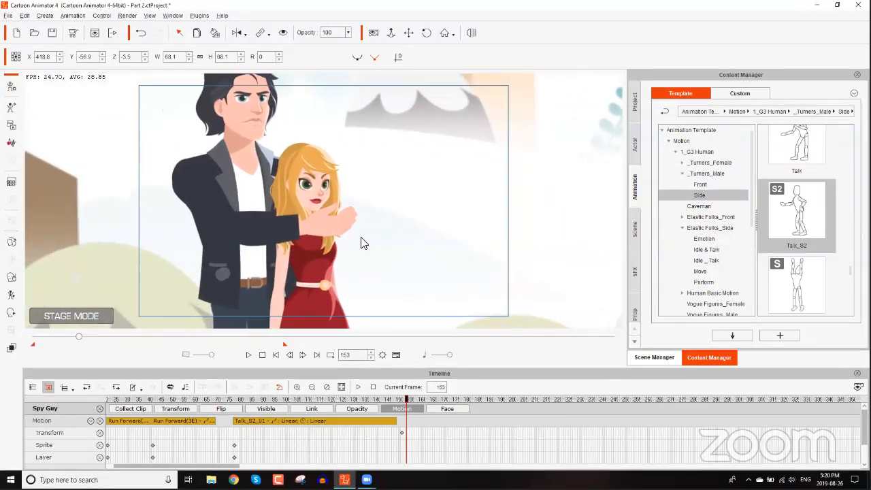
left_click(316, 183)
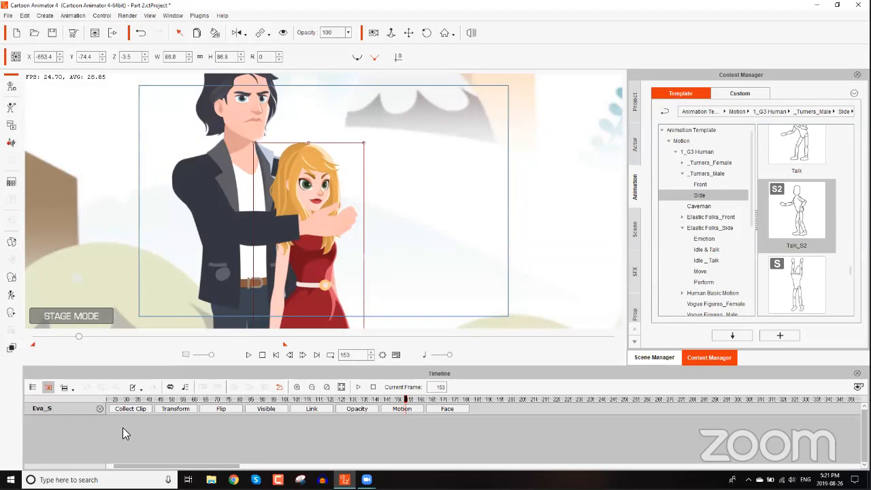
left_click_drag(80, 337, 15, 339)
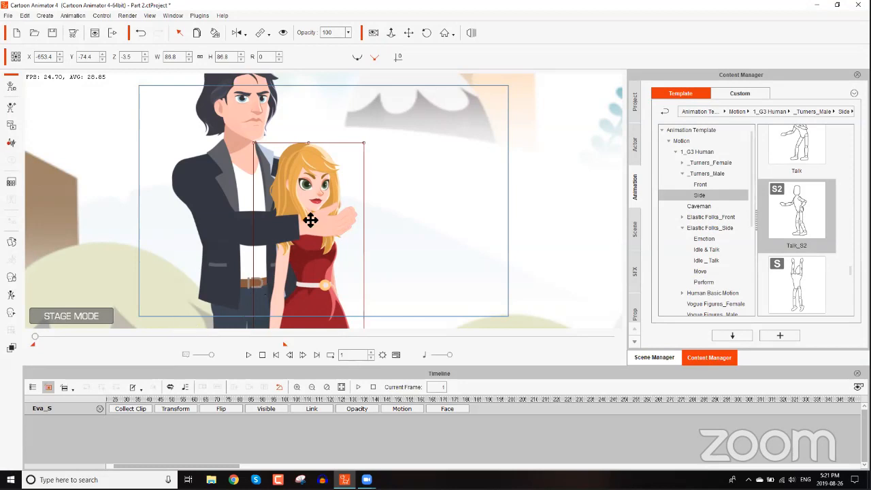
- Open the Face Key Editor's expression templates and try Helpless_1, Sad_3, Sad_4 and Sad_5 from the 03-Sad style on Eva_S
left_click(11, 312)
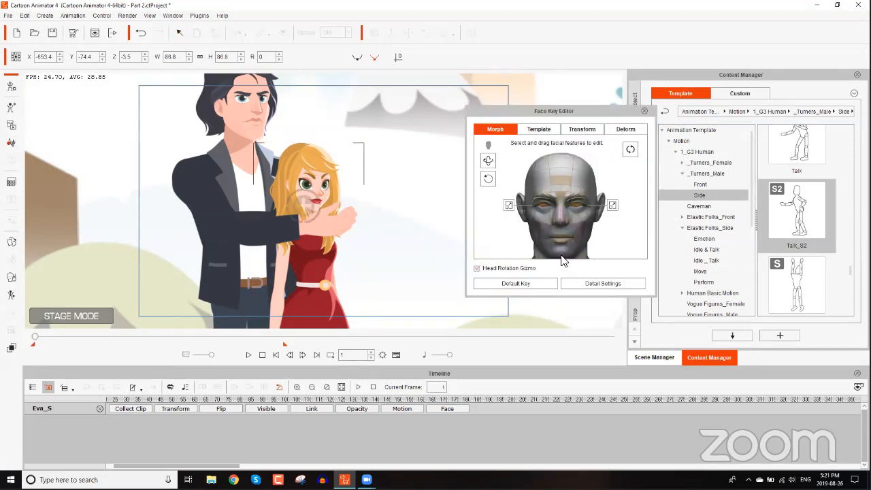
left_click(538, 129)
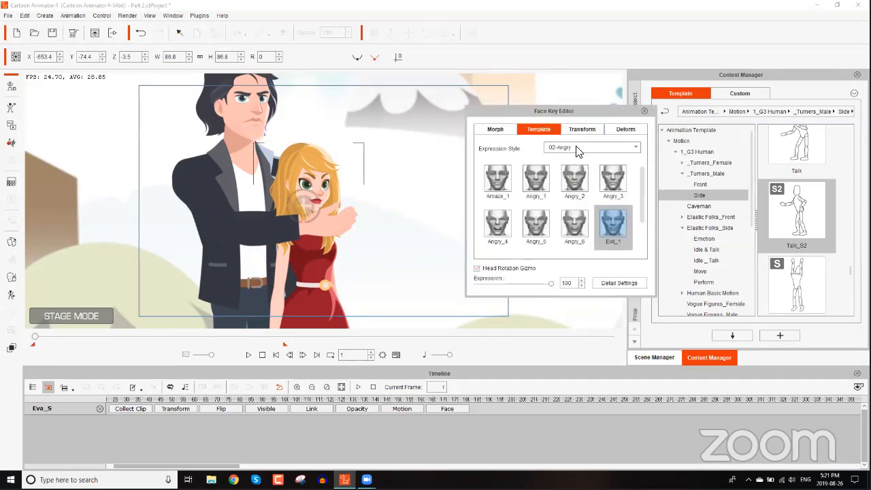
left_click(571, 147)
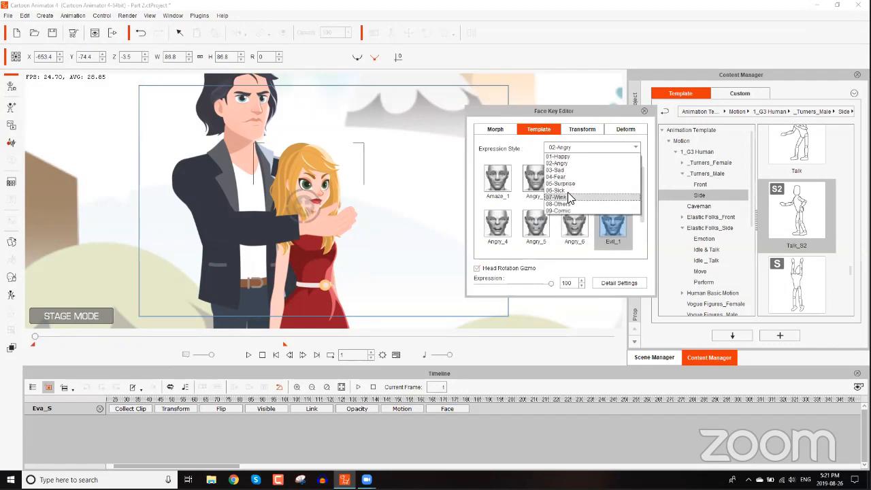
left_click(568, 170)
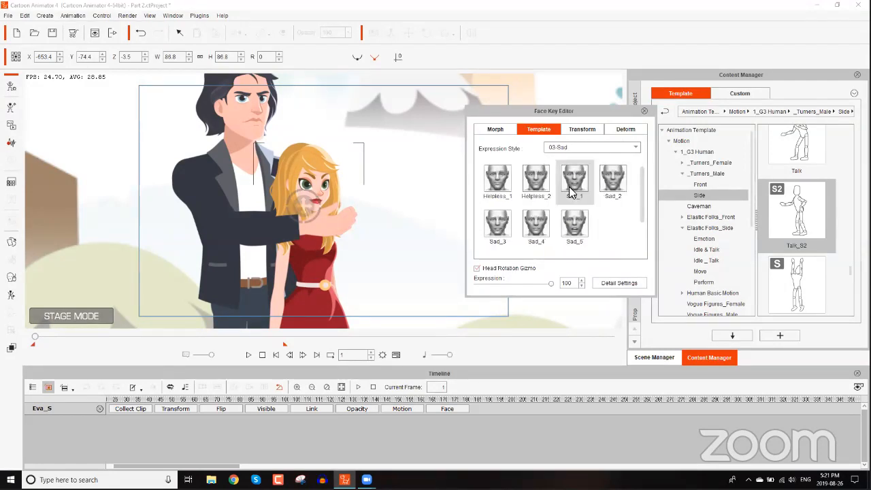
left_click(506, 195)
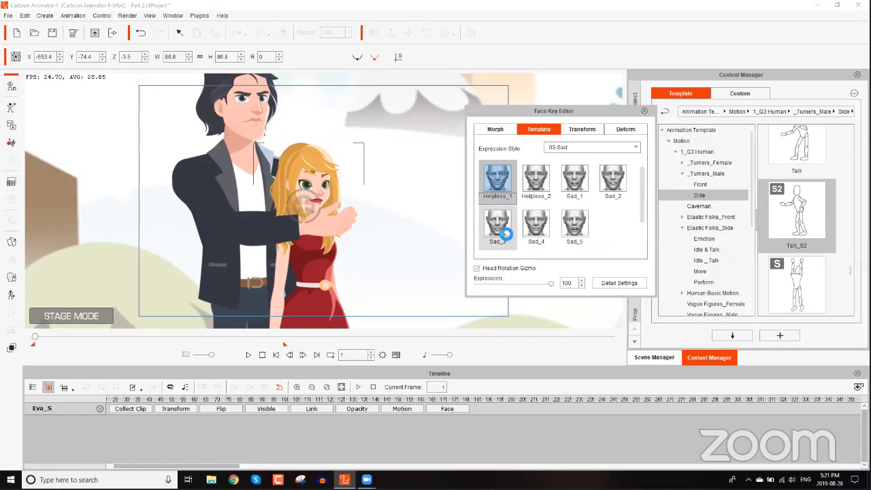
left_click(507, 232)
left_click(542, 229)
left_click(572, 226)
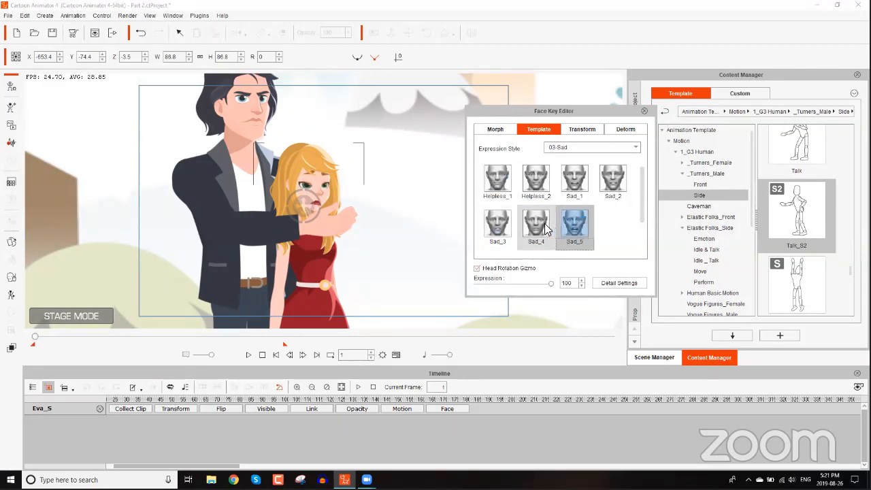
- Apply the Sad_3 expression to Eva_S at frame 1 with an expression strength of 64
left_click(507, 228)
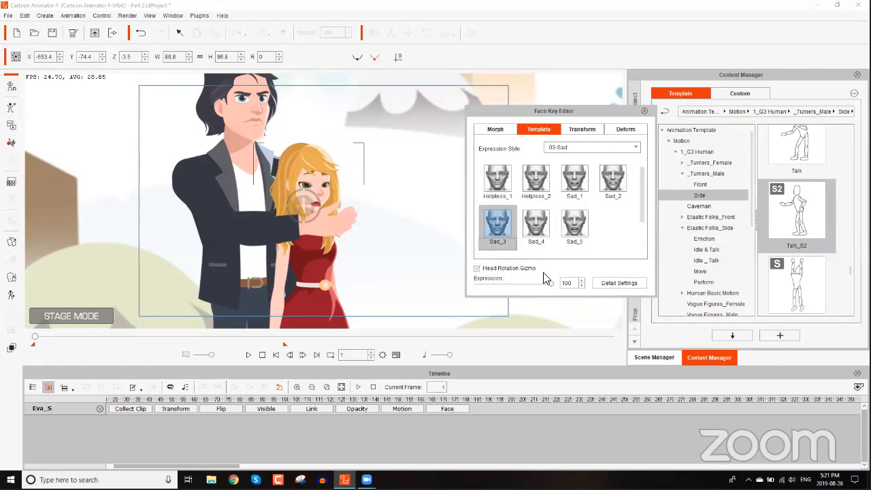
left_click_drag(549, 286, 511, 286)
left_click_drag(520, 284, 522, 285)
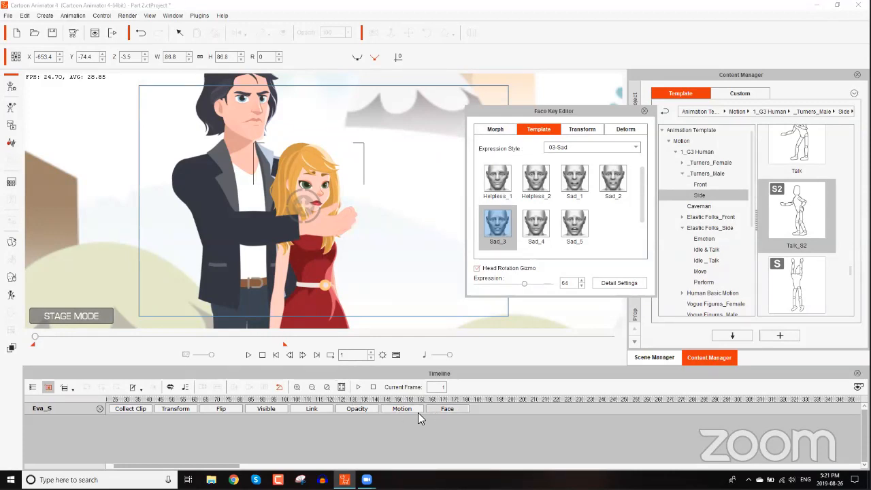
- Show Eva_S's Face tracks from the first frame, with Facial Clip expanded and the Face_Transform, Face_Sprite and Face_Deform sub-tracks displayed
left_click(441, 408)
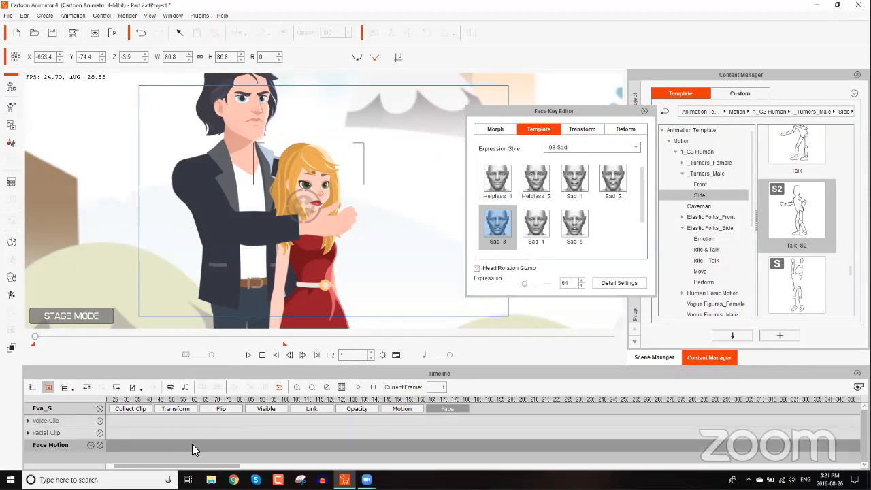
left_click_drag(209, 467, 130, 469)
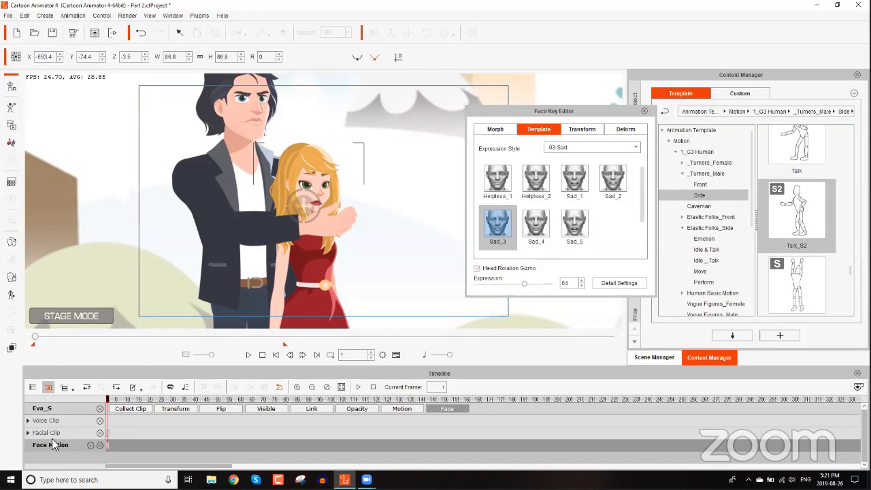
left_click(28, 433)
scroll(185, 425, "down", 2)
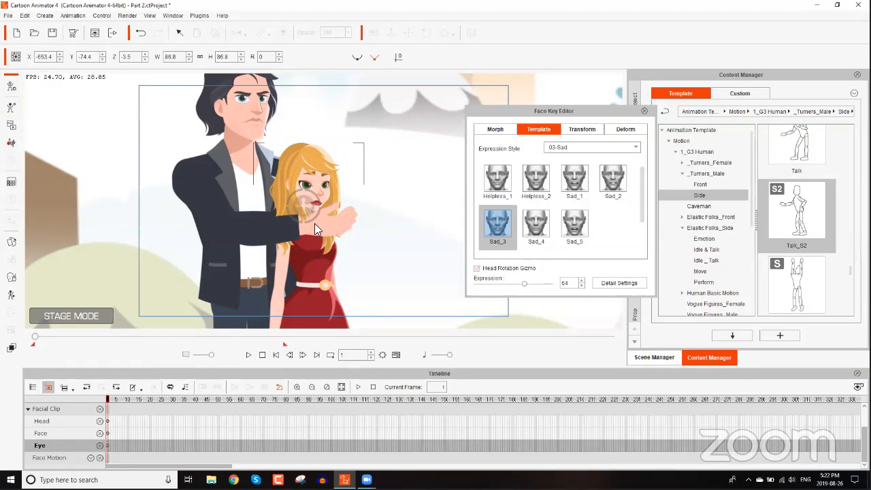
left_click(90, 460)
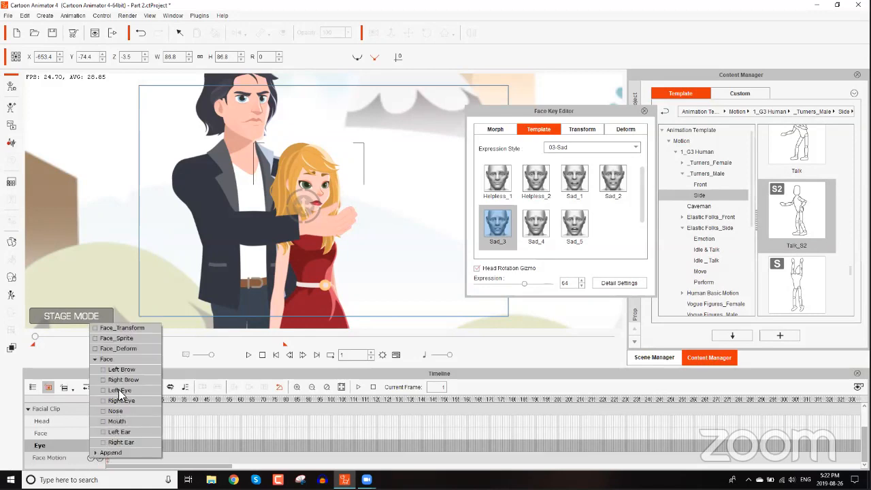
left_click(121, 340)
left_click(121, 350)
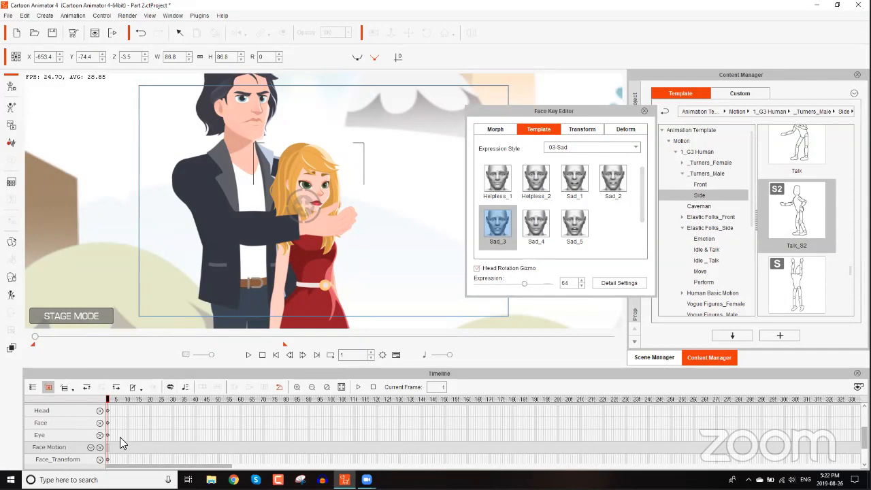
- Key Eva_S's head at frame 11, turned toward the right of the scene with the head rotation gizmo
left_click(126, 400)
left_click(130, 398)
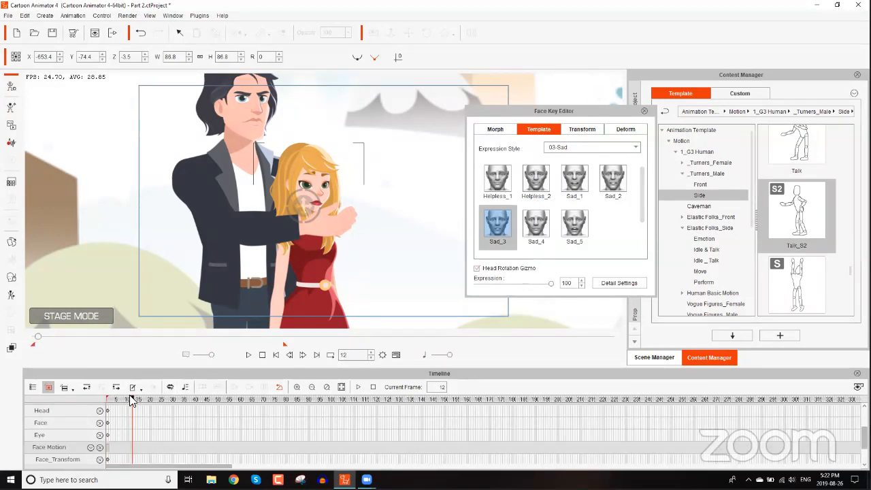
left_click_drag(299, 211, 350, 206)
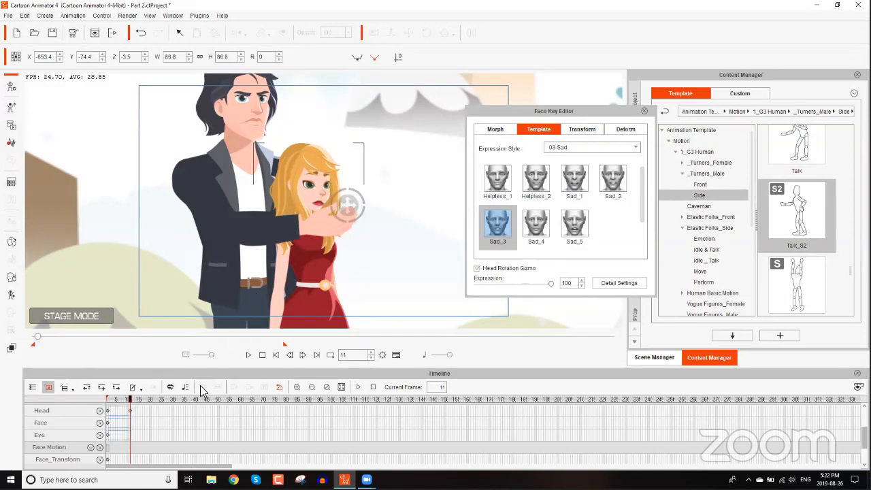
- Key the Sad_3 expression on Eva_S's face at frame 11 with a reduced expression strength
scroll(128, 437, "up", 1)
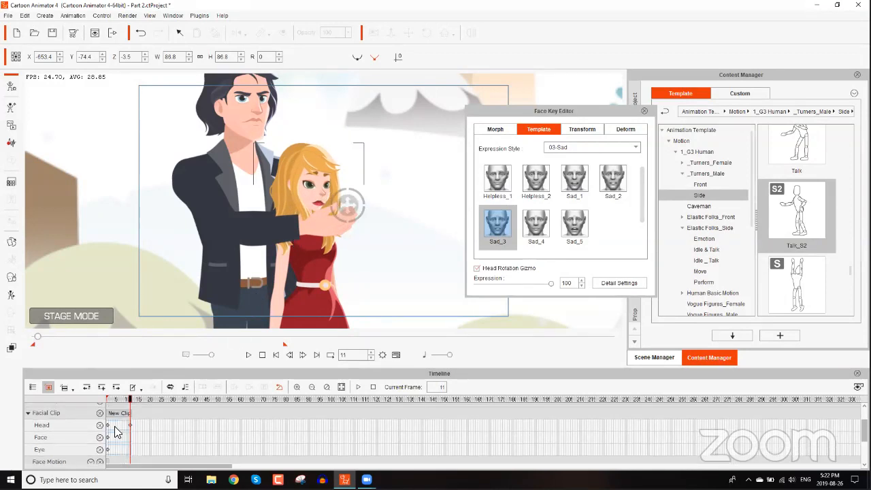
scroll(102, 438, "down", 3)
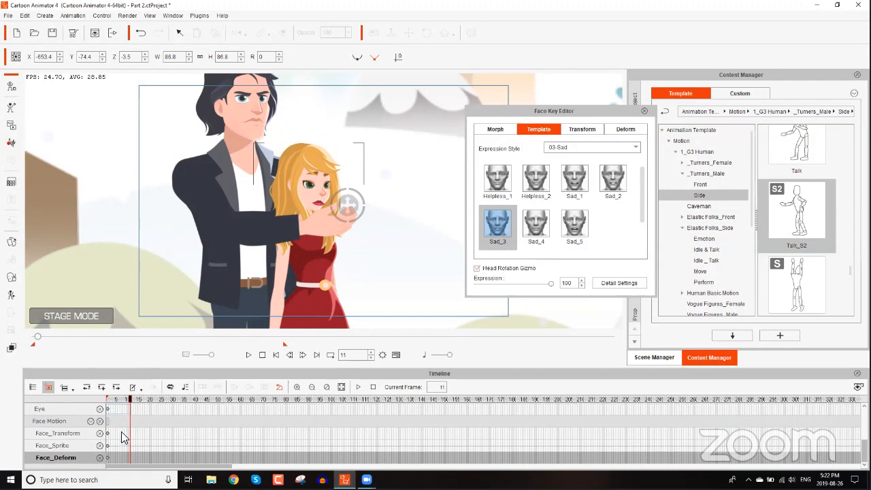
scroll(130, 428, "up", 3)
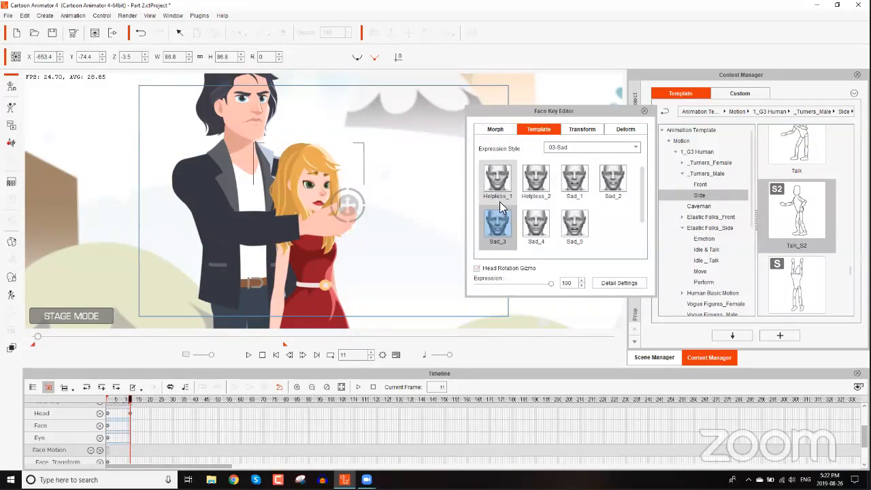
left_click(498, 226)
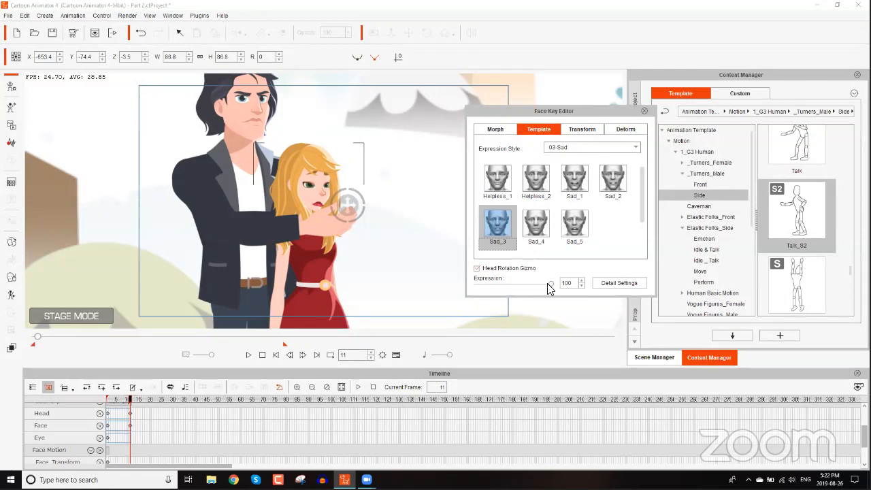
left_click_drag(550, 284, 523, 284)
- Play the scene on to frame 137 and add the wave file 02-02 there as Eva_S's voice clip
left_click_drag(128, 399, 148, 401)
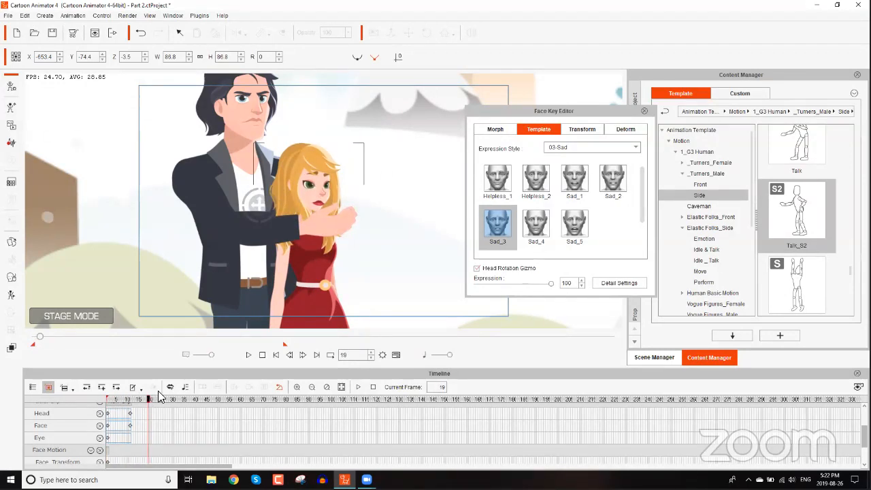
key("space")
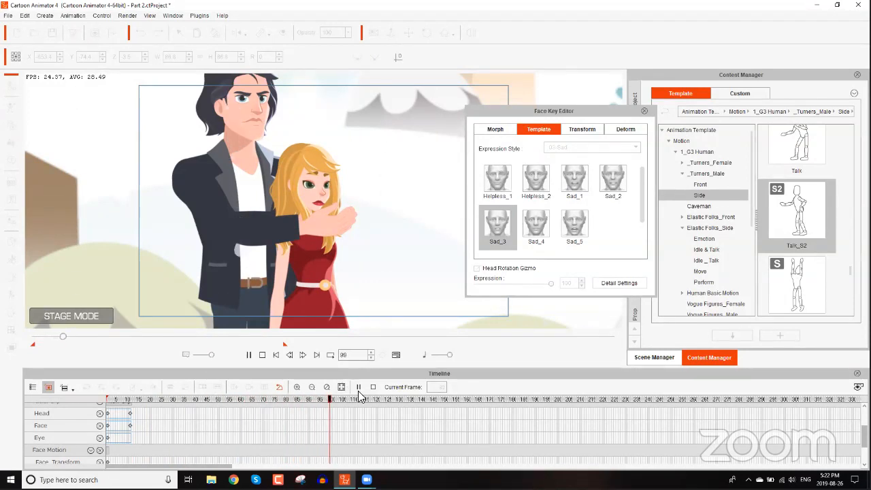
key("space")
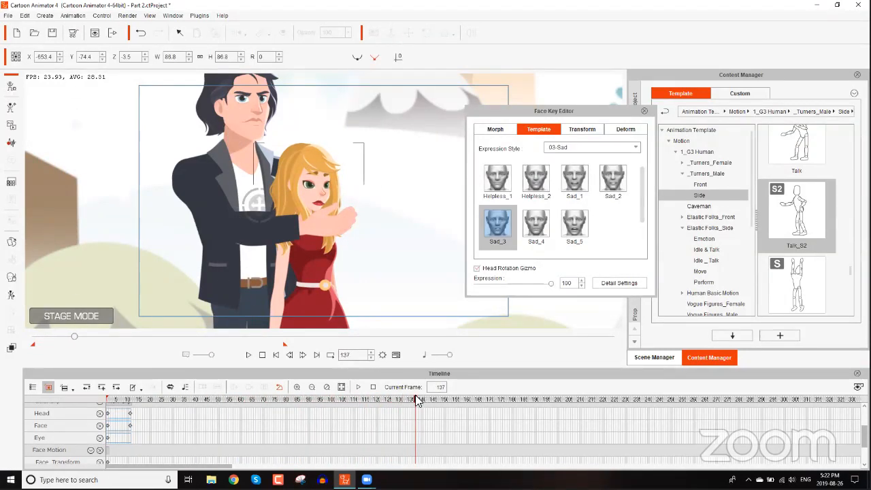
left_click(12, 145)
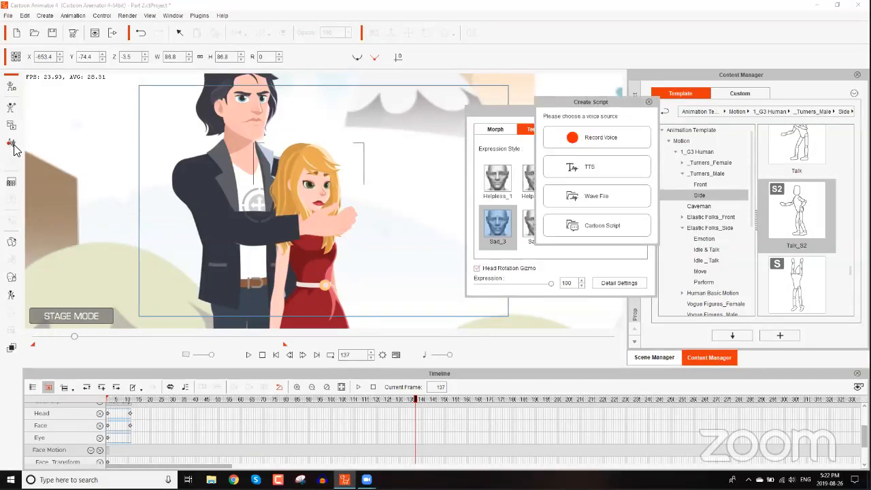
left_click(613, 196)
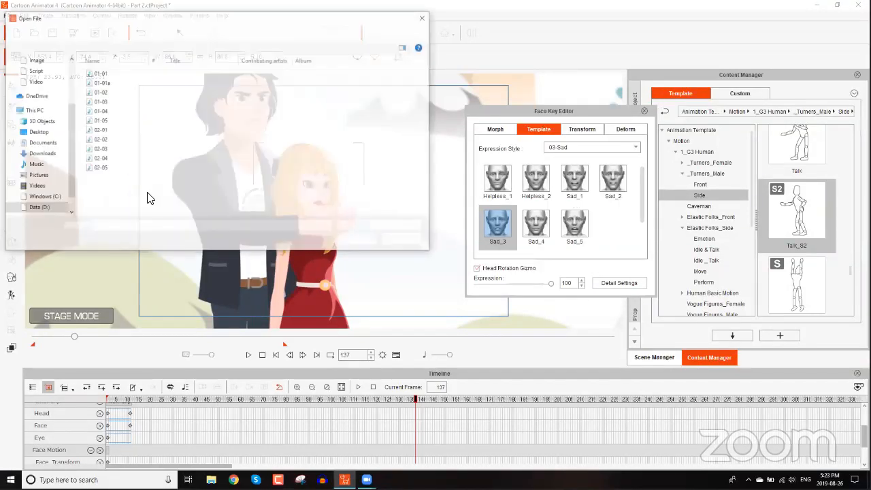
double_click(104, 148)
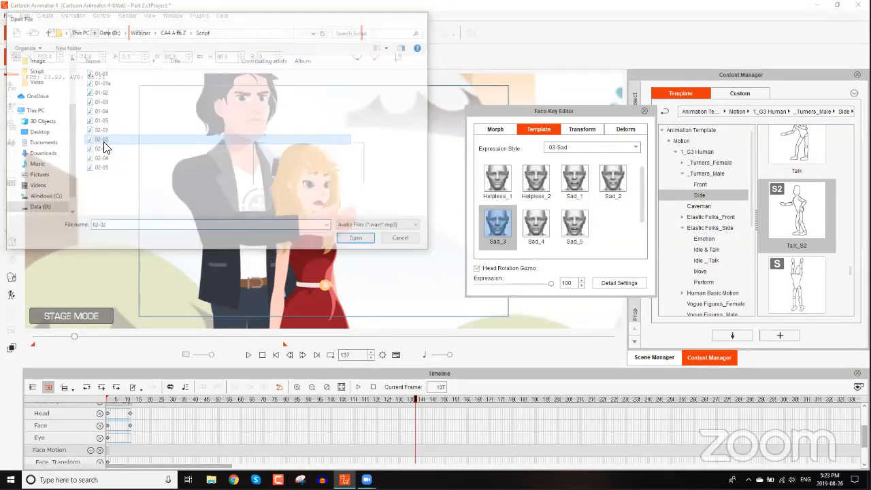
key("space")
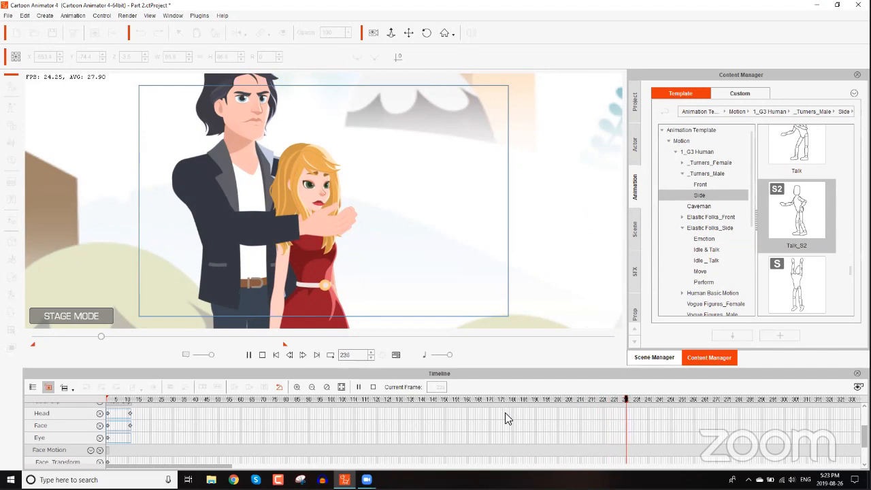
key("space")
scroll(284, 430, "up", 3)
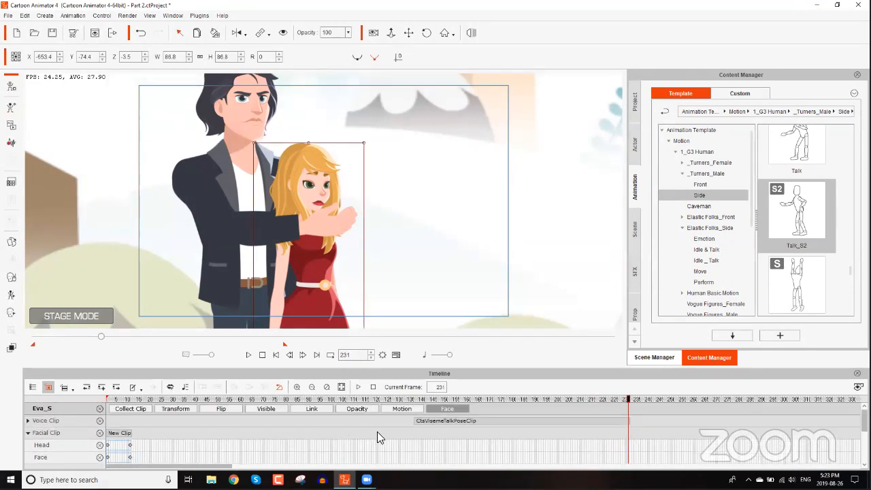
- Key the Sad_3 expression on Eva_S at frame 132, just before the voice clip, with a strength of 63
left_click(419, 400)
left_click_drag(420, 400, 404, 402)
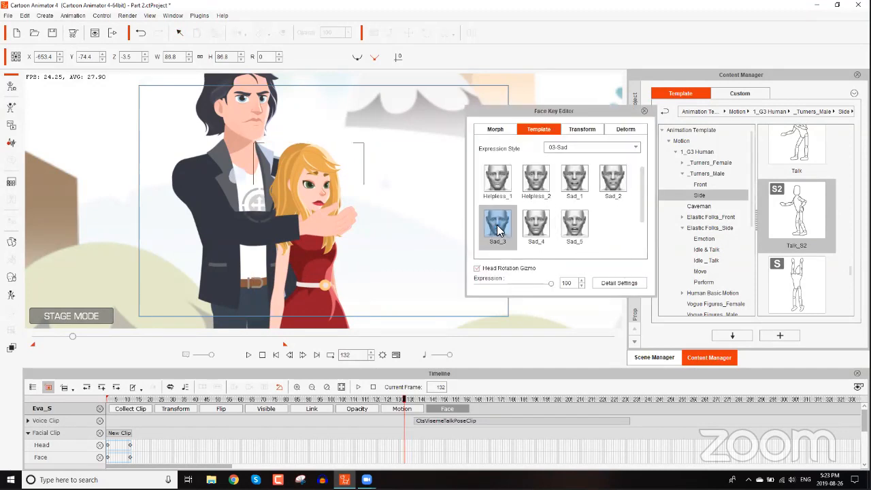
left_click(498, 231)
left_click_drag(550, 283, 529, 287)
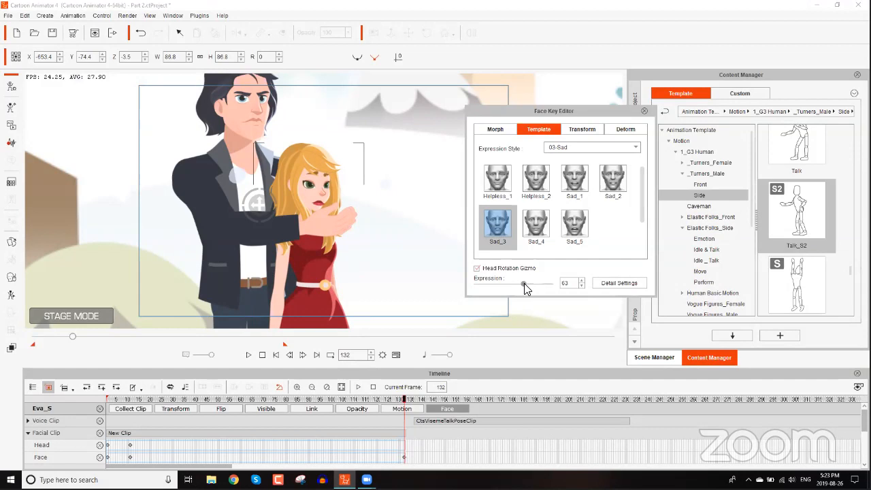
- Key the Helpless_2 expression on Eva_S at frame 141, shortly after the voice clip starts
left_click_drag(409, 401, 428, 401)
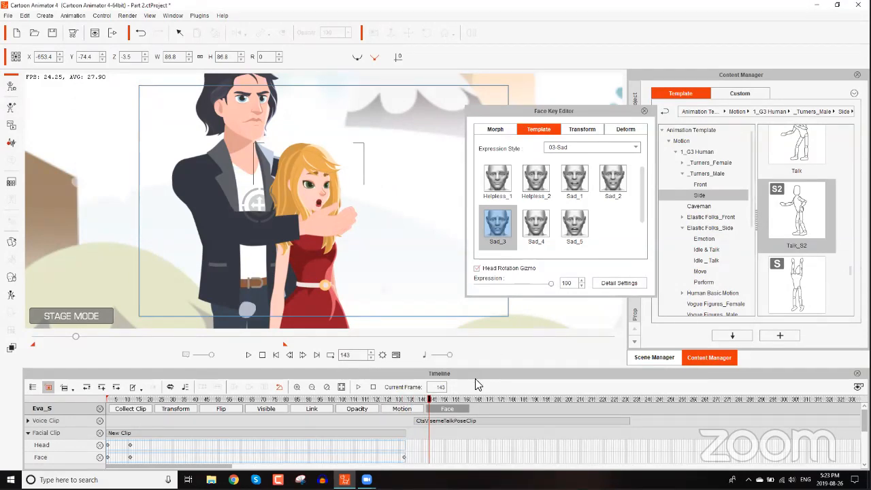
left_click_drag(429, 401, 425, 401)
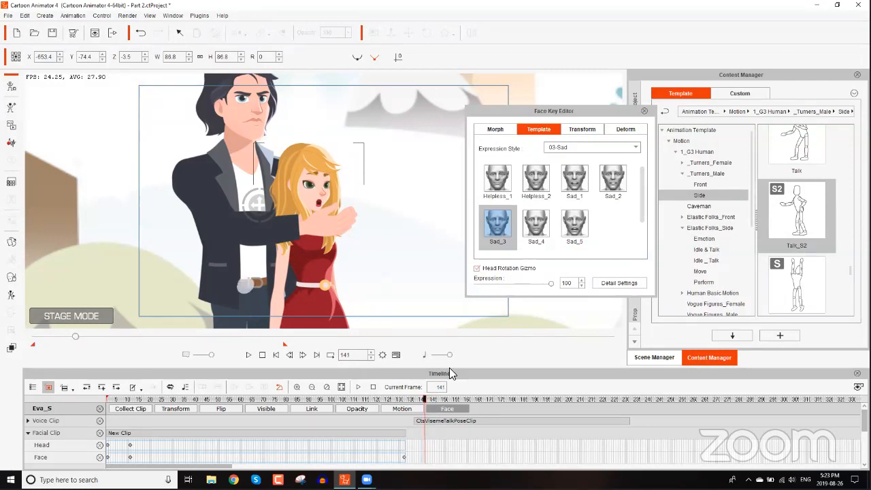
left_click(538, 178)
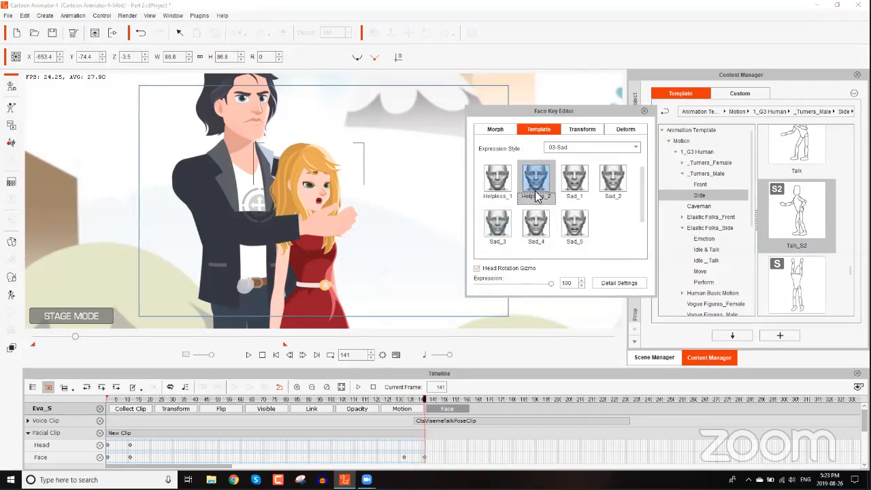
- Play through Eva_S's speech and key the Helpless_2 expression again at frame 198
left_click_drag(408, 400, 387, 400)
key("space")
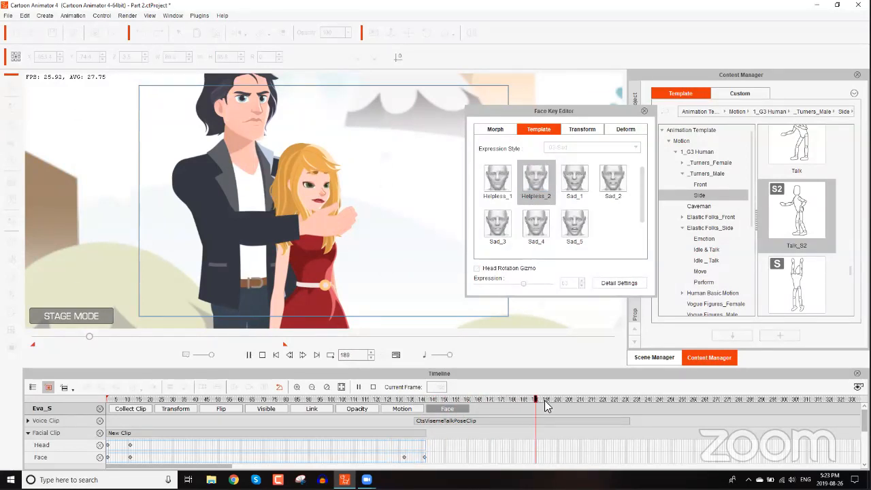
key("space")
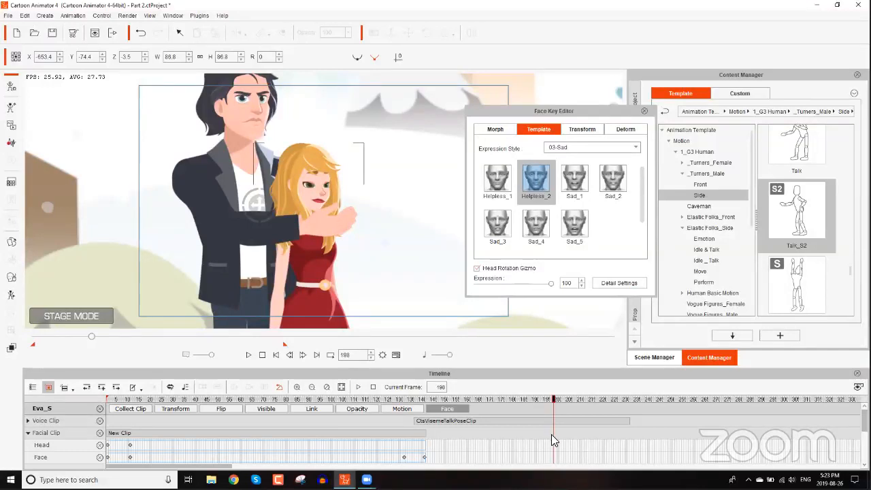
left_click(546, 187)
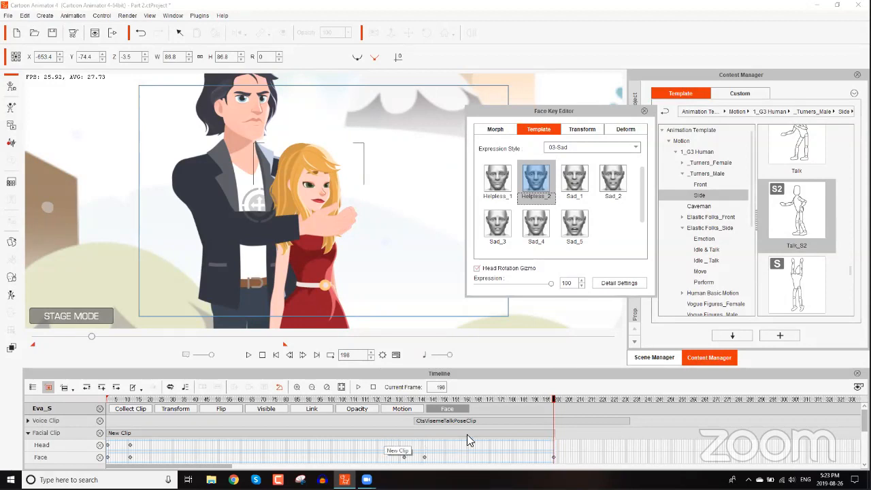
- Key the Sad_3 expression on Eva_S at frame 202 with a strength of about 55
left_click_drag(555, 406, 561, 403)
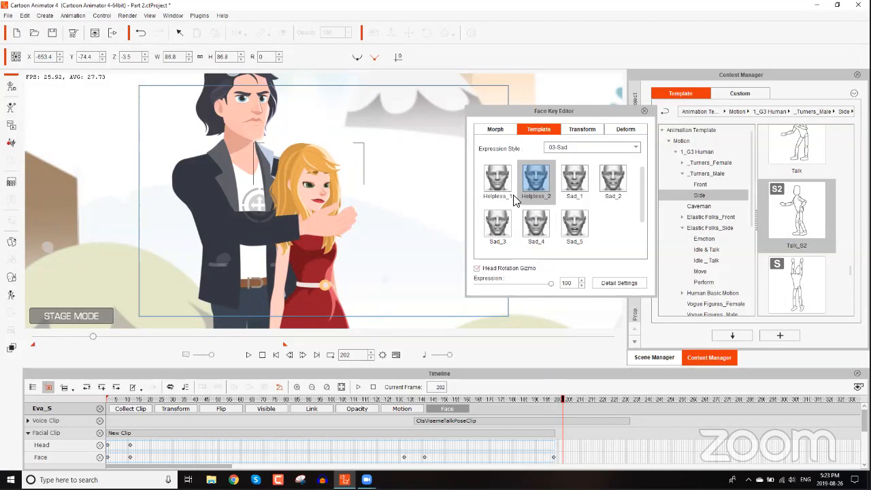
left_click(497, 223)
left_click_drag(552, 286, 522, 287)
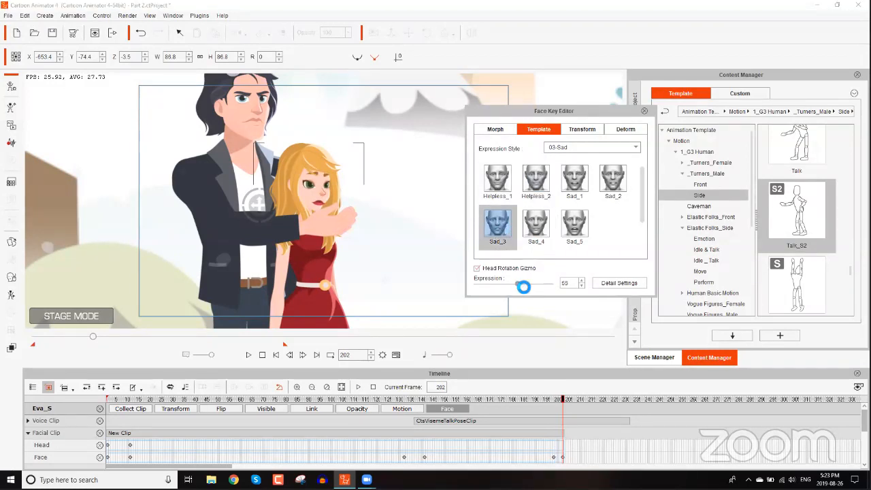
- Play back Eva_S's keyed expressions from just before the voice clip, and close the Face Key Editor
left_click_drag(419, 399, 374, 399)
key("space")
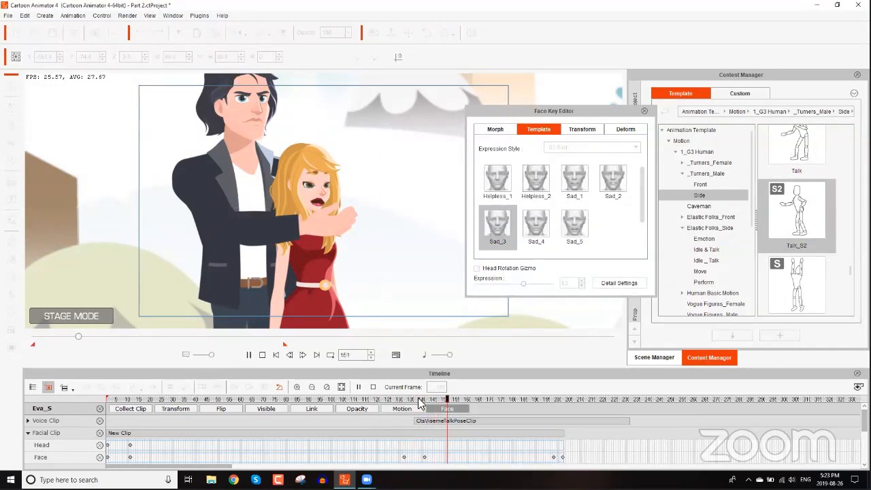
key("space")
left_click_drag(406, 398, 401, 402)
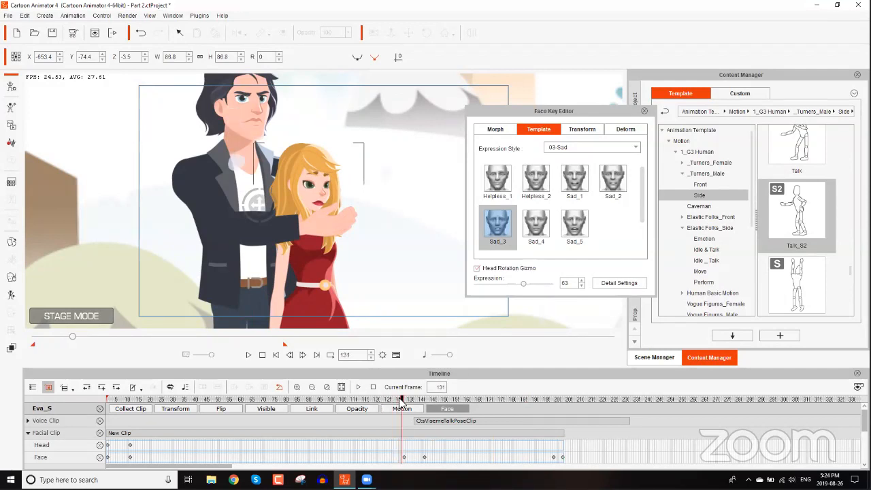
left_click(641, 111)
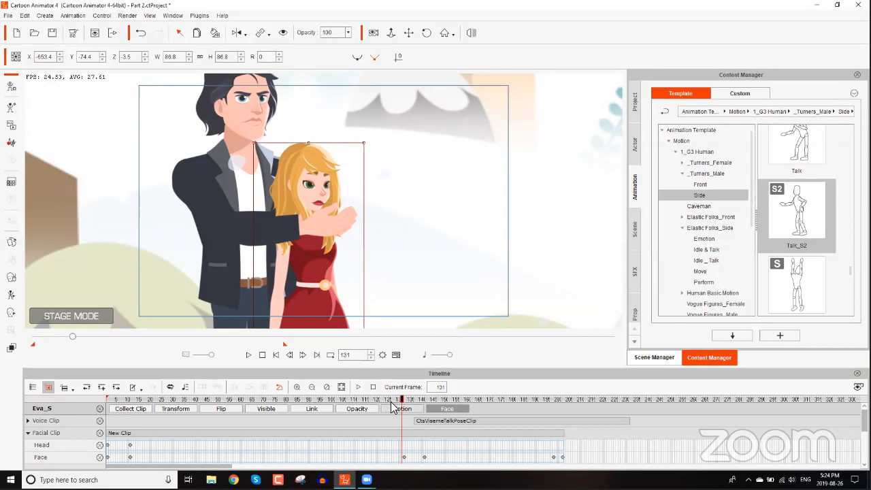
- Go to frame 135 and look through the idle motions in G3 Human's Human Basic Motion folder for Eva_S
mouse_move(402, 401)
left_mouse_down()
mouse_move(419, 406)
mouse_move(412, 404)
left_mouse_up()
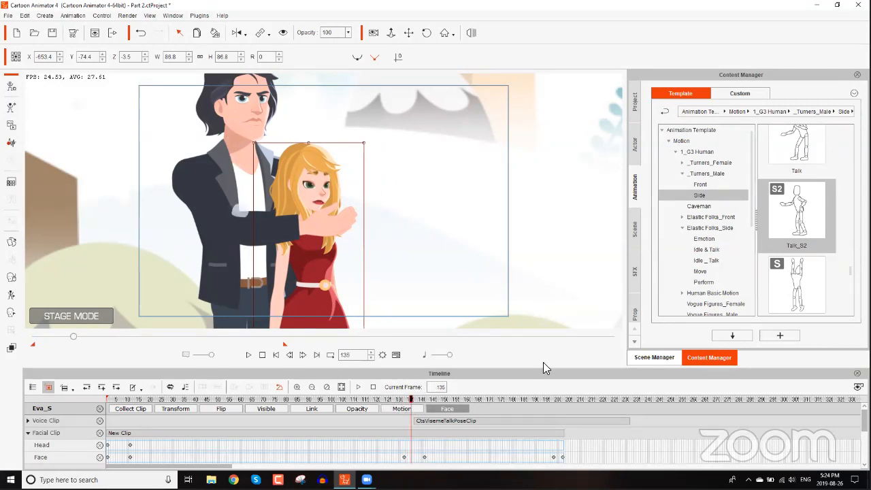
left_click(675, 151)
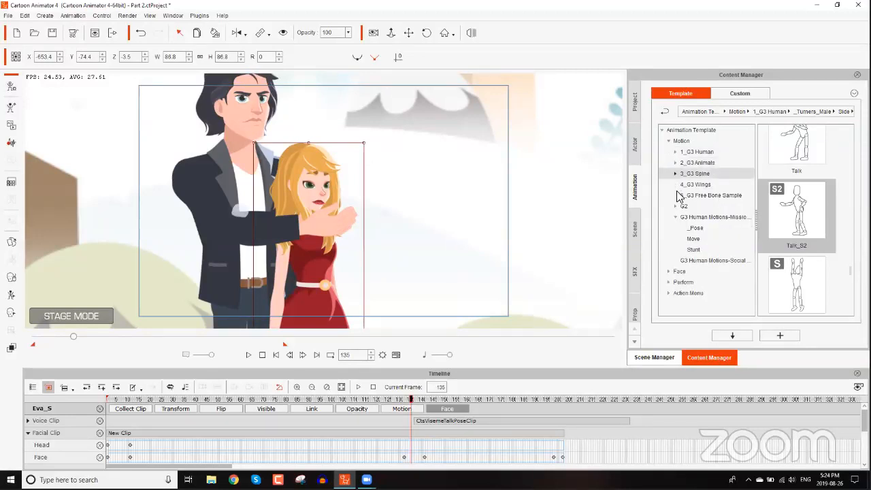
left_click(676, 151)
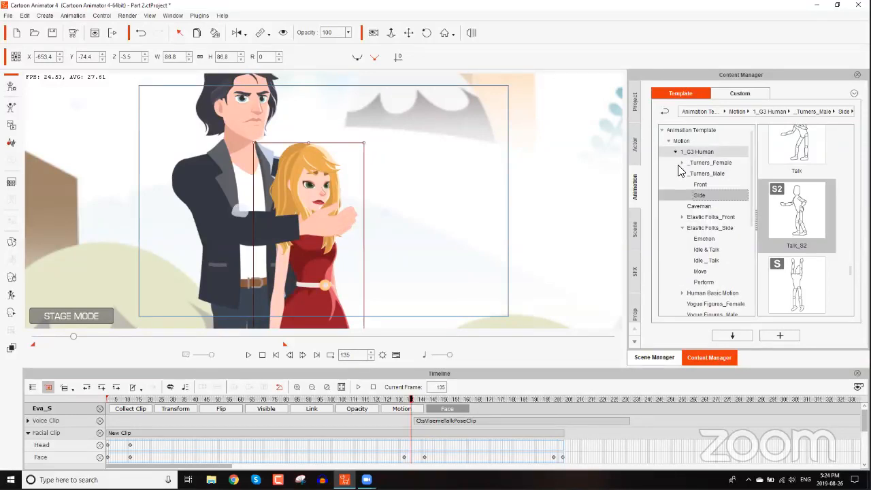
left_click(681, 206)
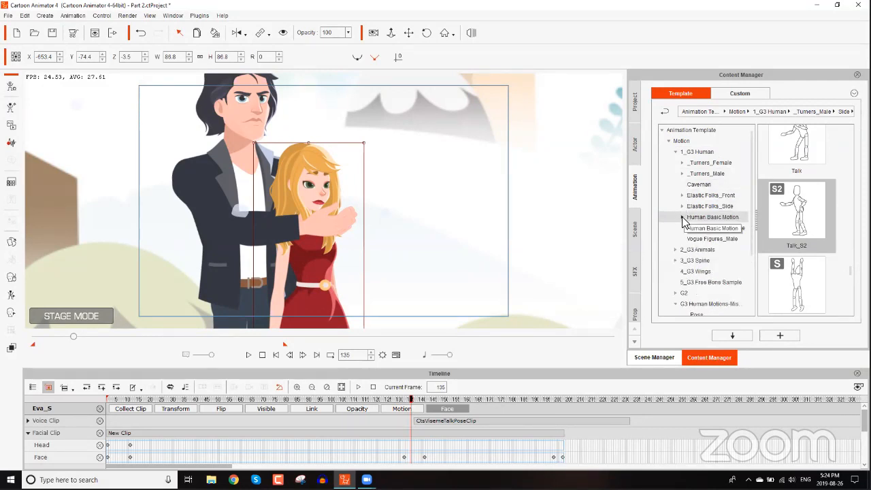
left_click(682, 217)
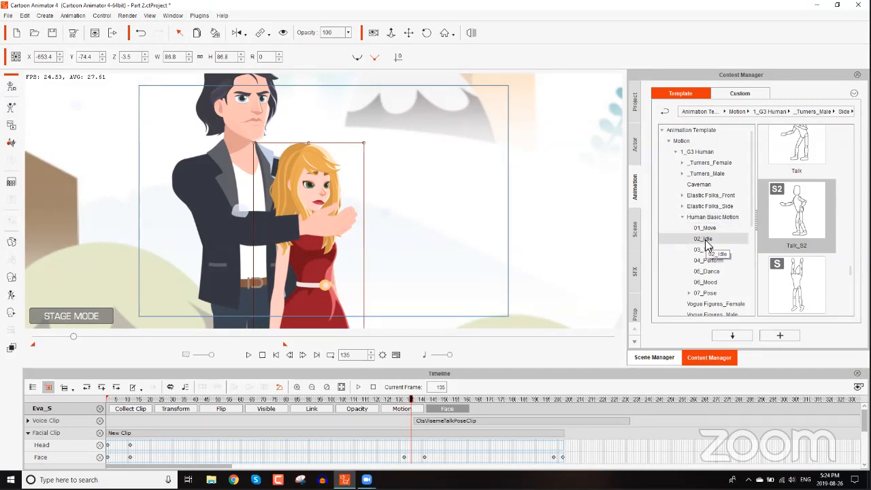
left_click(706, 241)
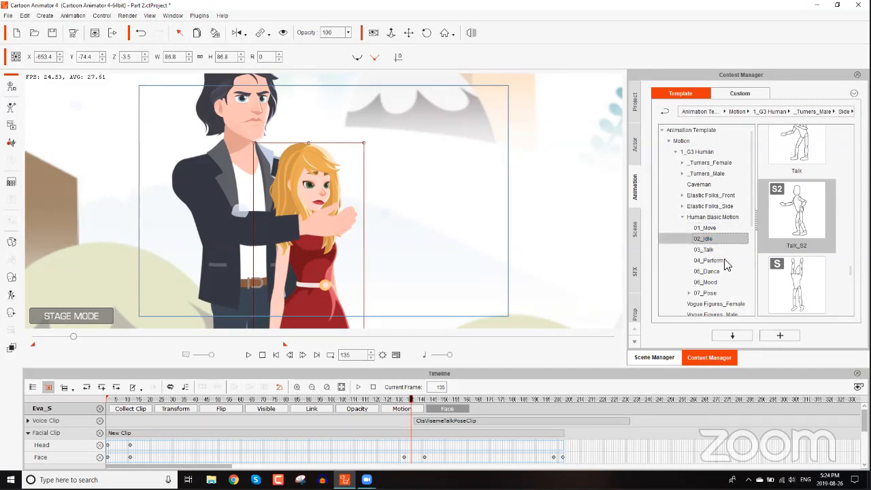
- Apply the Stand_03 motion from the Idle & Talk set of Elastic Folks_Side to Eva_S at frame 135
left_click(682, 217)
left_click(682, 206)
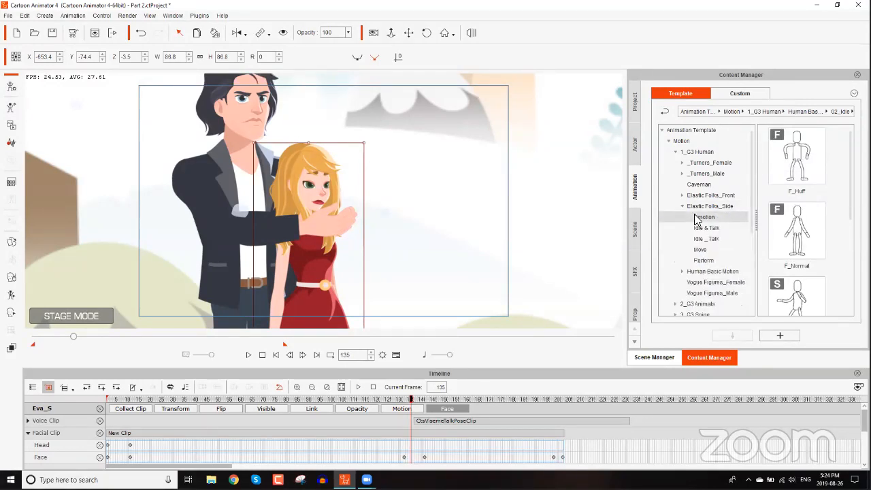
left_click(708, 227)
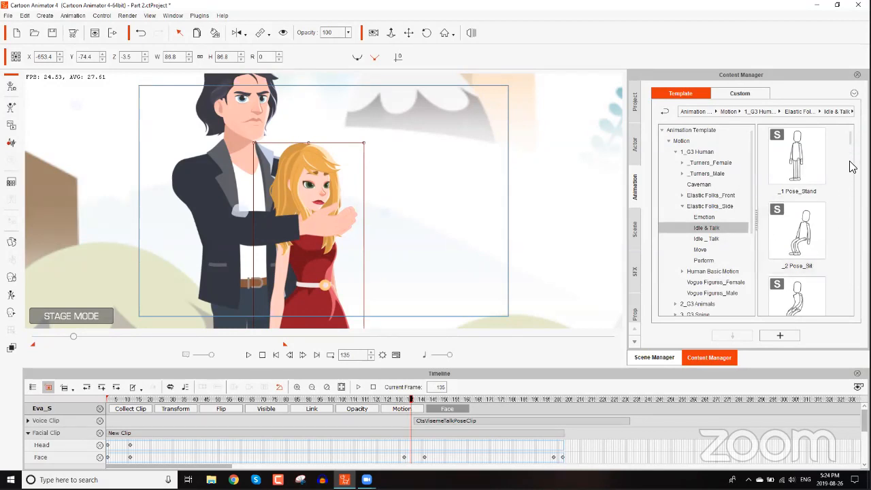
scroll(803, 219, "down", 10)
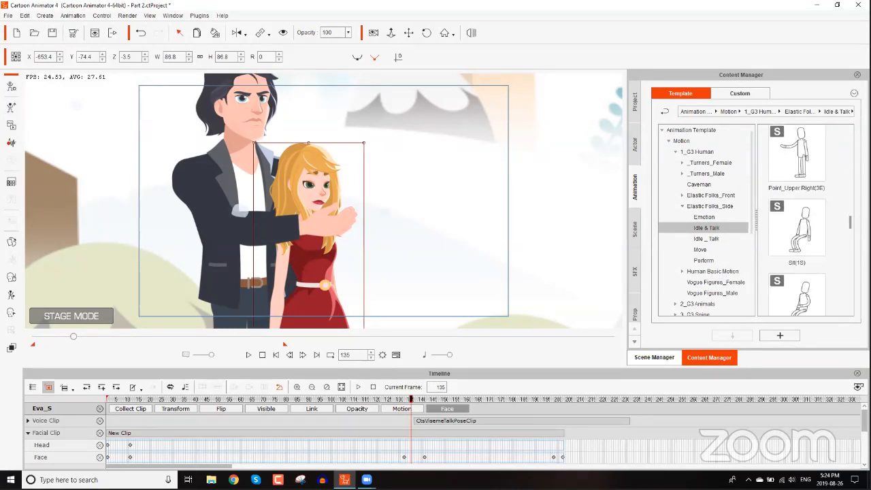
scroll(803, 220, "down", 10)
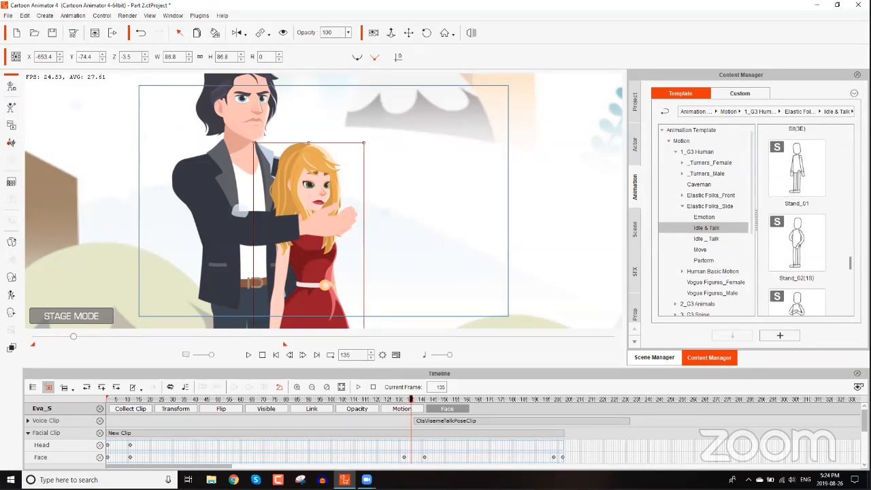
scroll(803, 219, "down", 5)
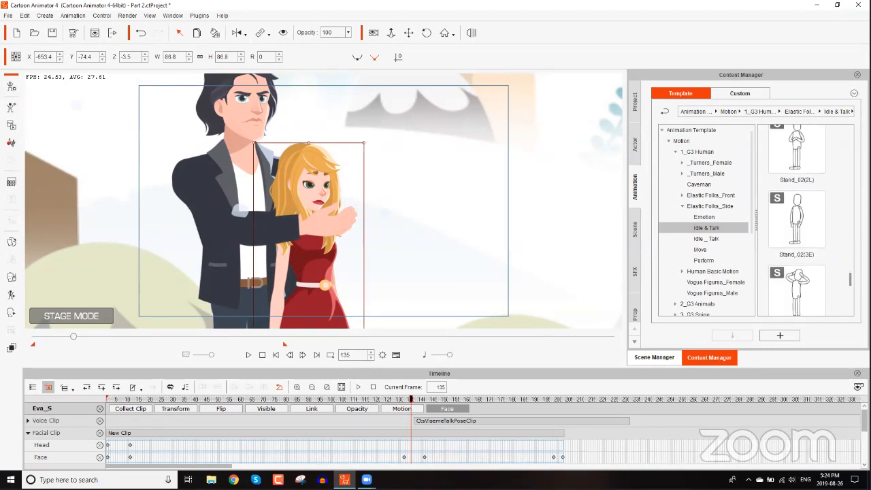
scroll(796, 220, "down", 2)
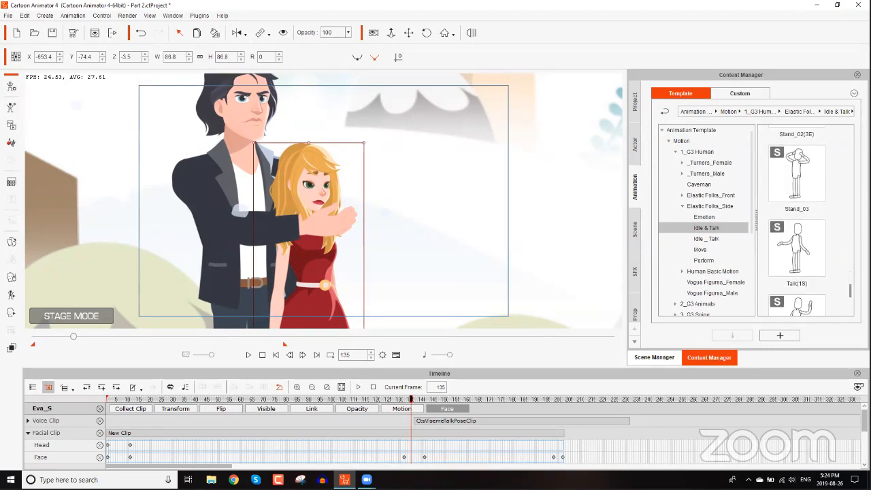
double_click(809, 190)
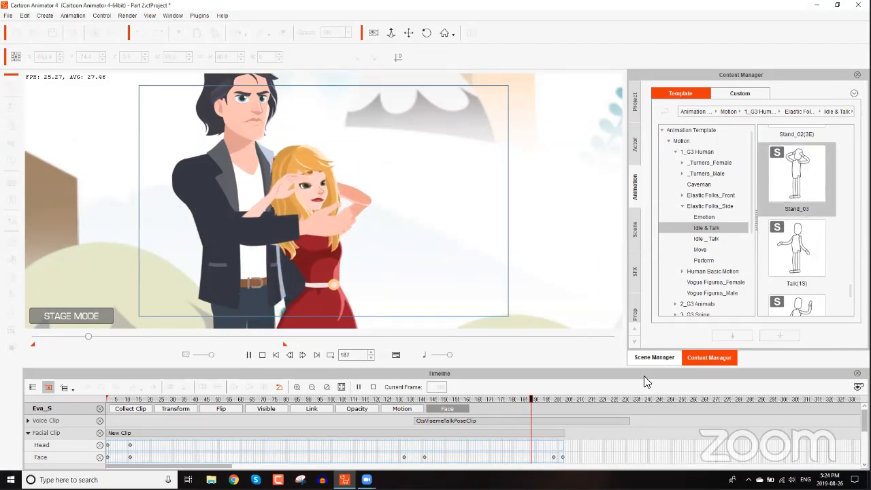
- Scrub the start of Eva_S's Stand_03 motion between about frames 137 and 140 to examine her arm movement
left_click(447, 410)
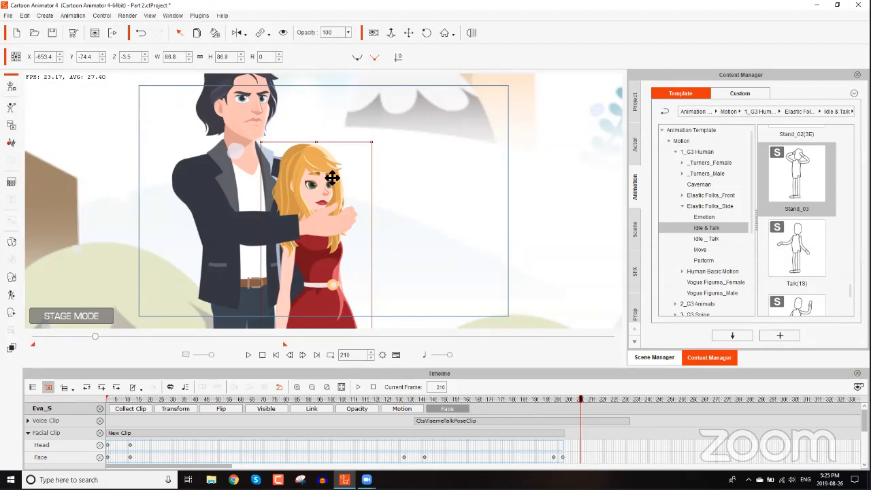
mouse_move(414, 400)
left_mouse_down()
mouse_move(451, 400)
mouse_move(411, 401)
mouse_move(421, 402)
left_mouse_up()
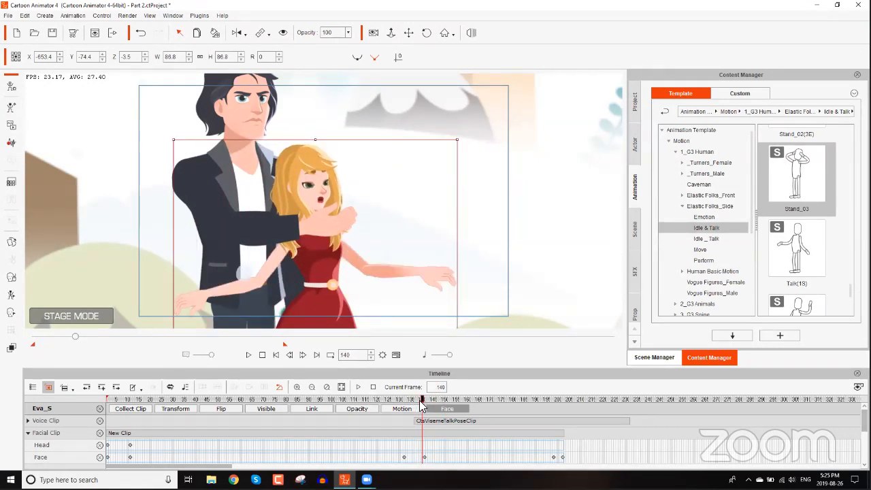
left_click_drag(419, 400, 414, 400)
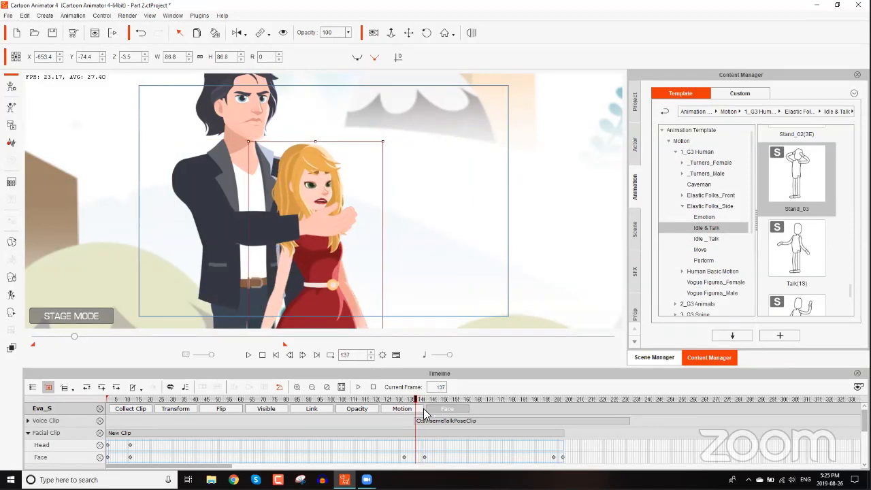
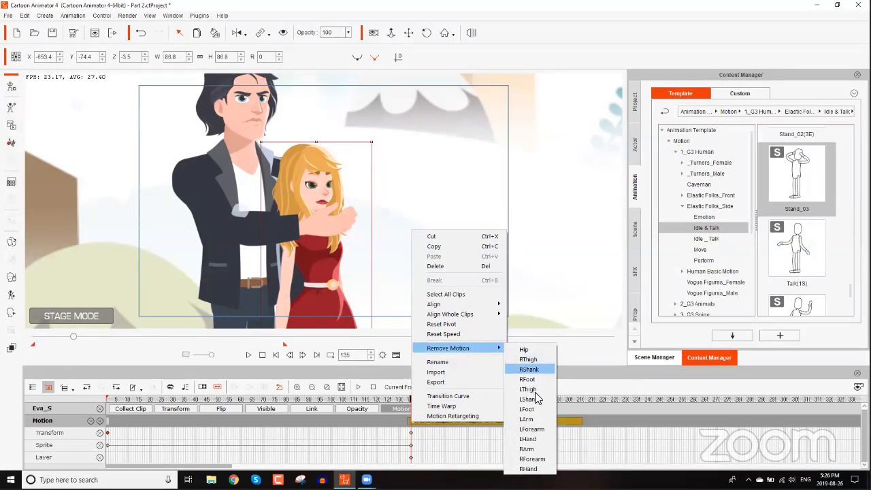
- Remove the LForearm motion from Eva_S's Stand_03 clip and review it from before the clip to its end
left_click(536, 430)
mouse_move(411, 404)
left_mouse_down()
mouse_move(450, 402)
mouse_move(398, 406)
left_mouse_up()
key("space")
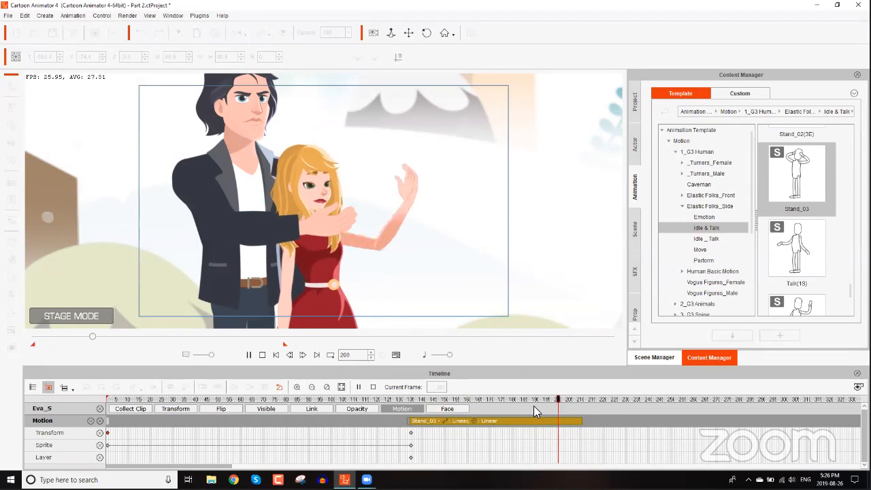
key("space")
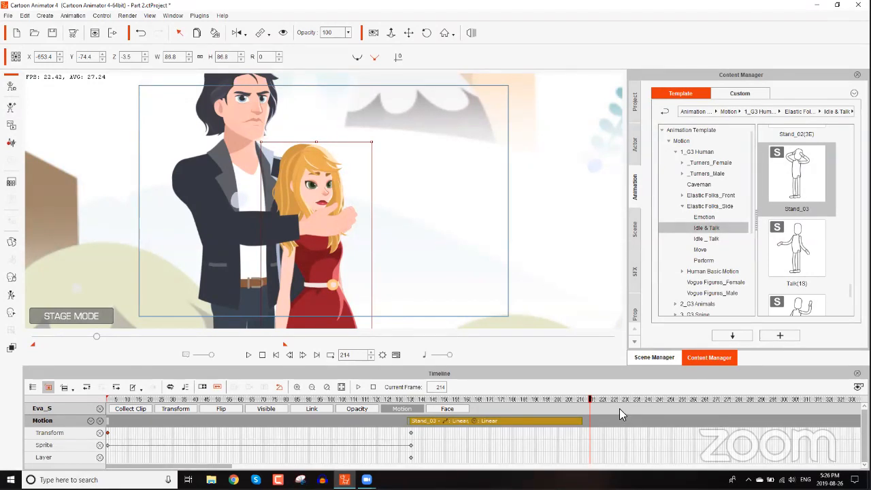
left_click_drag(574, 398, 558, 399)
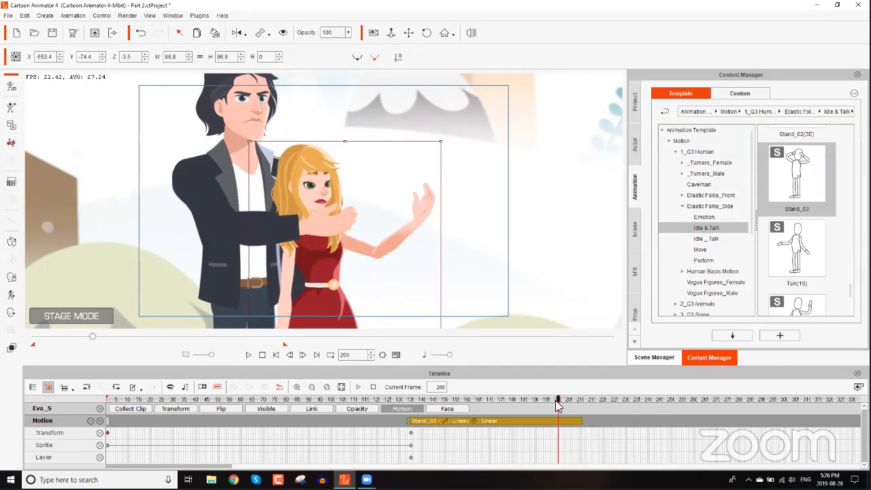
- Return to the first frame, open the Face Key Editor's Morph controls and select Leon_S with his face close up
left_click(261, 355)
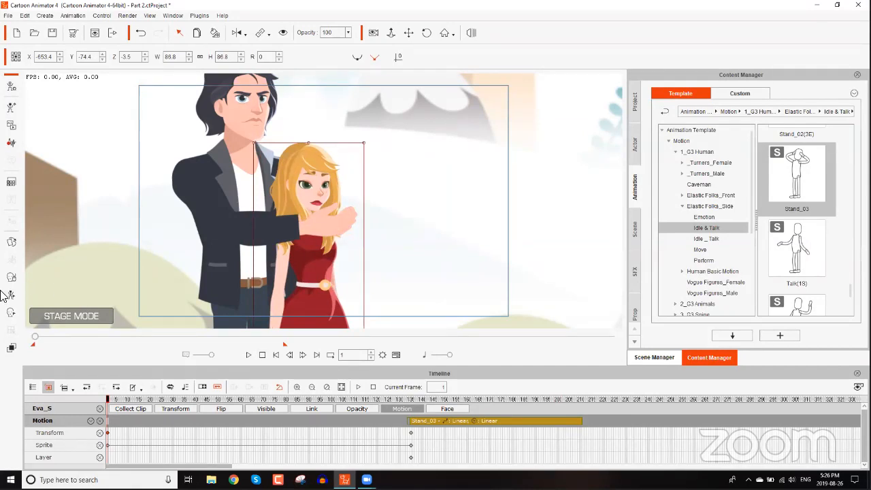
left_click(11, 312)
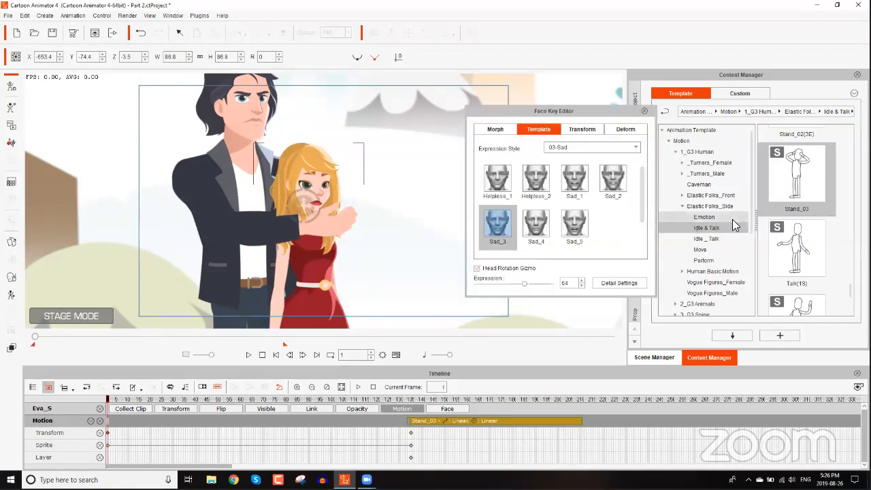
left_click(495, 129)
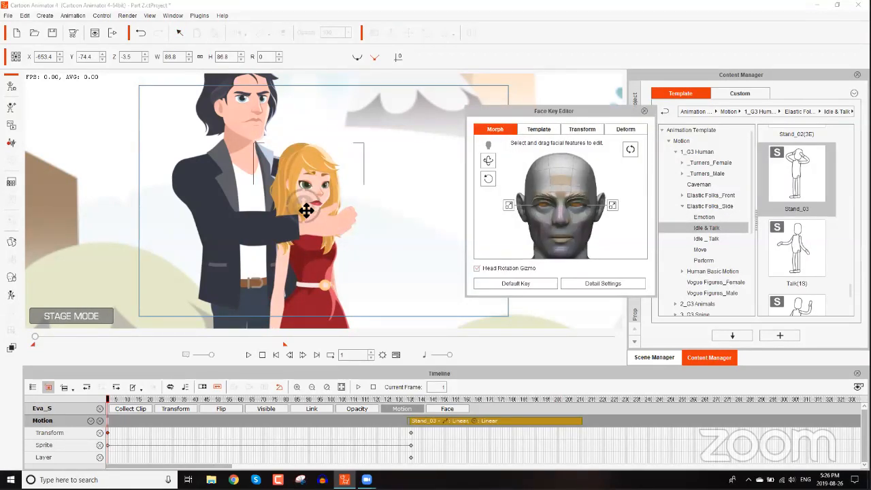
left_click(247, 129)
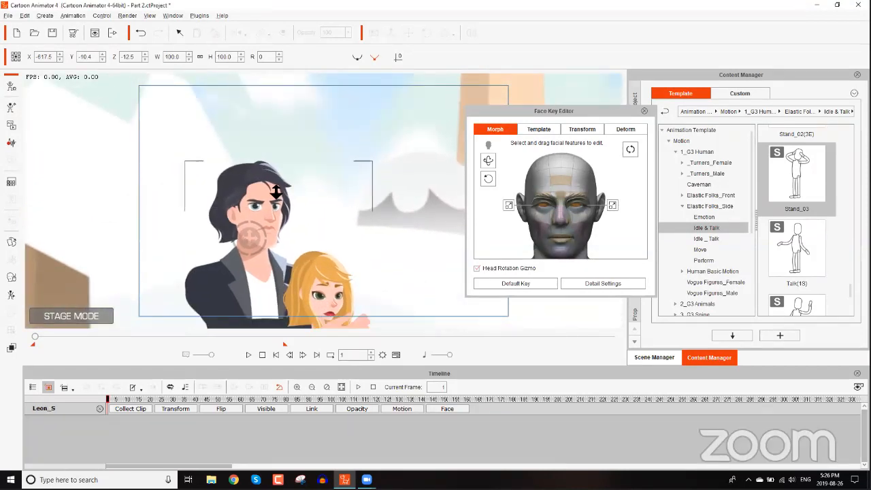
left_click_drag(234, 246, 293, 248)
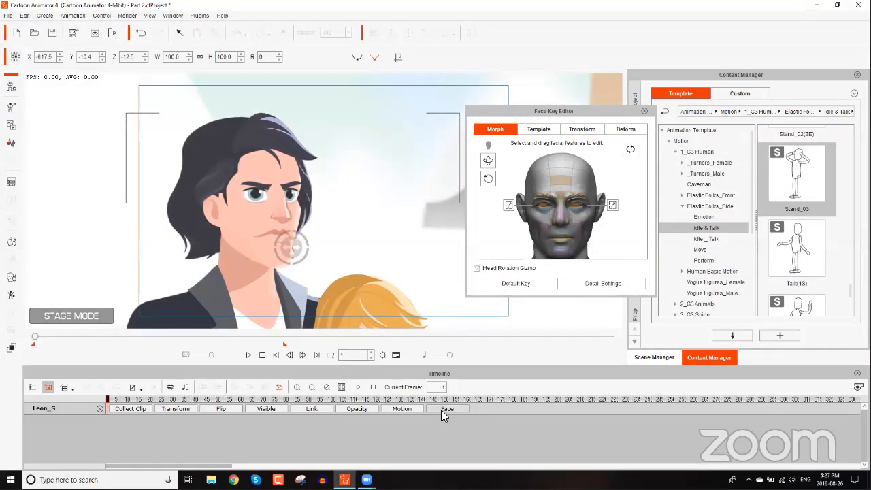
- Show Leon_S's face tracks in the timeline and expand his facial clip
left_click(441, 410)
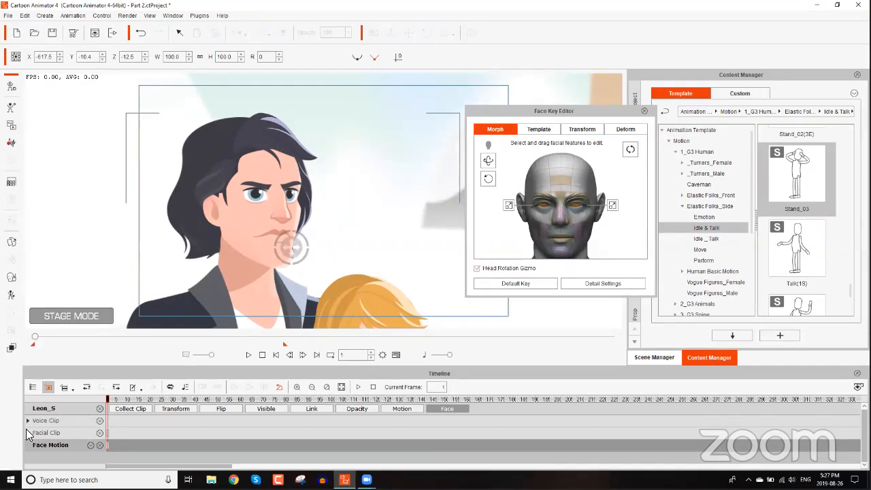
left_click(90, 444)
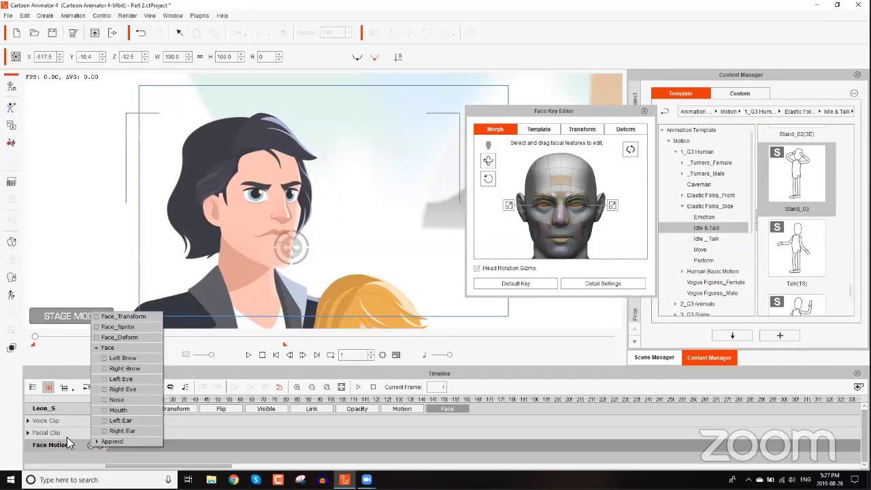
left_click(27, 433)
left_click(27, 432)
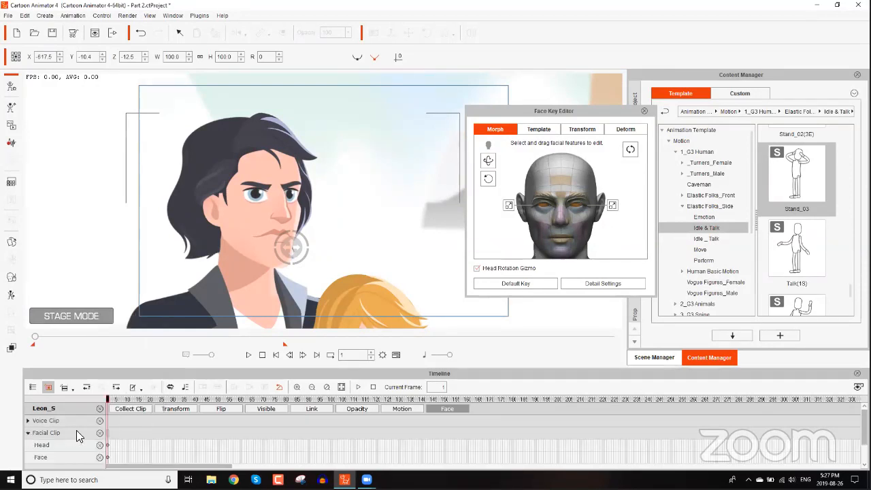
- At frame 10, shift Leon_S's gaze sideways in the direction he is facing to key his eyes
left_click(116, 399)
left_click_drag(116, 400, 125, 401)
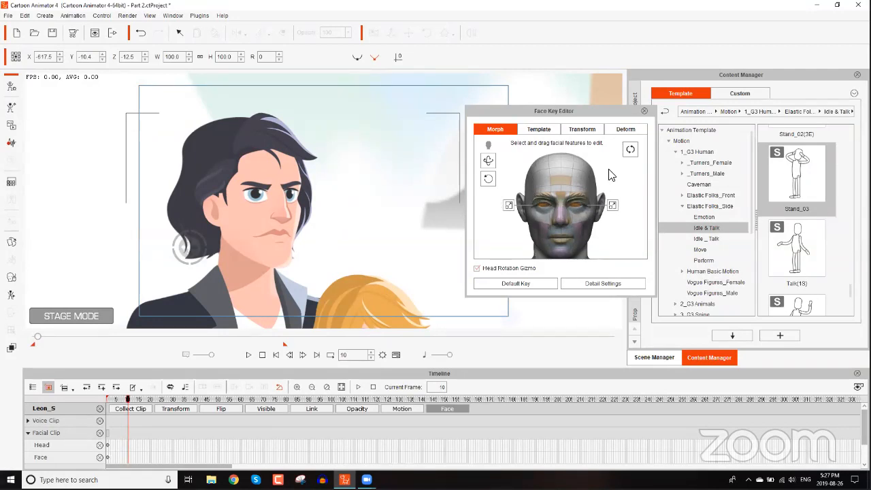
left_click(630, 150)
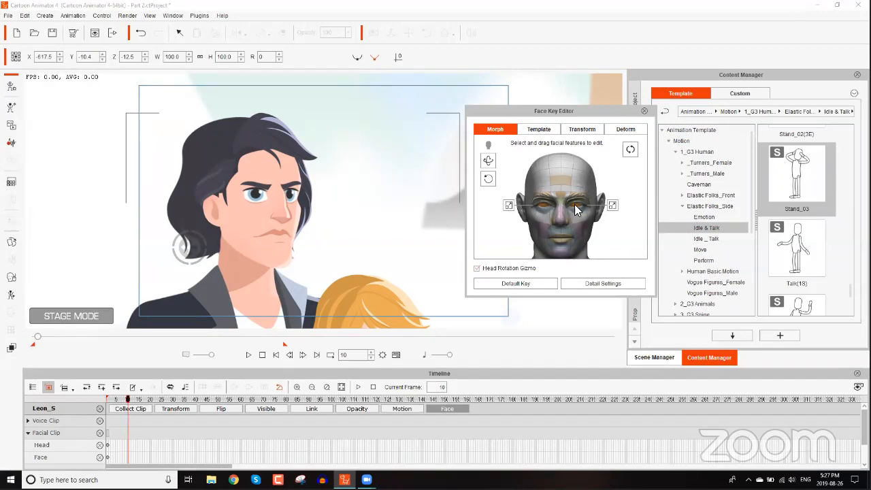
left_click_drag(574, 204, 692, 211)
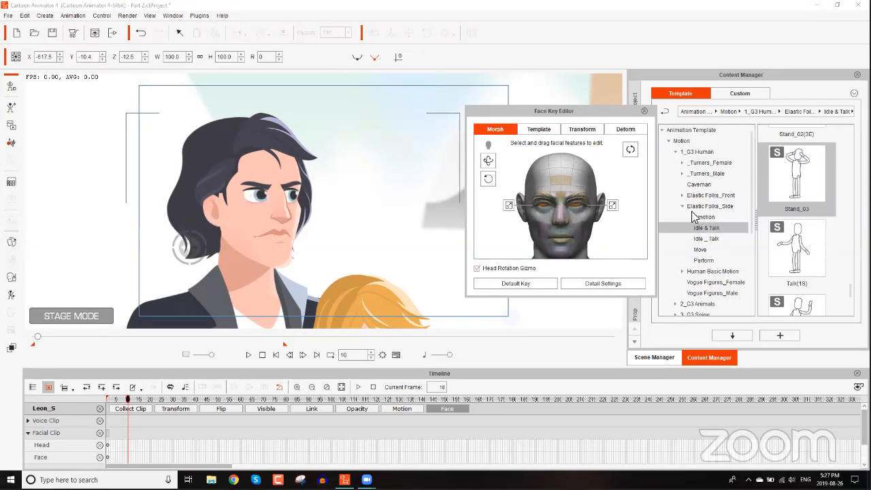
left_click_drag(694, 216, 694, 216)
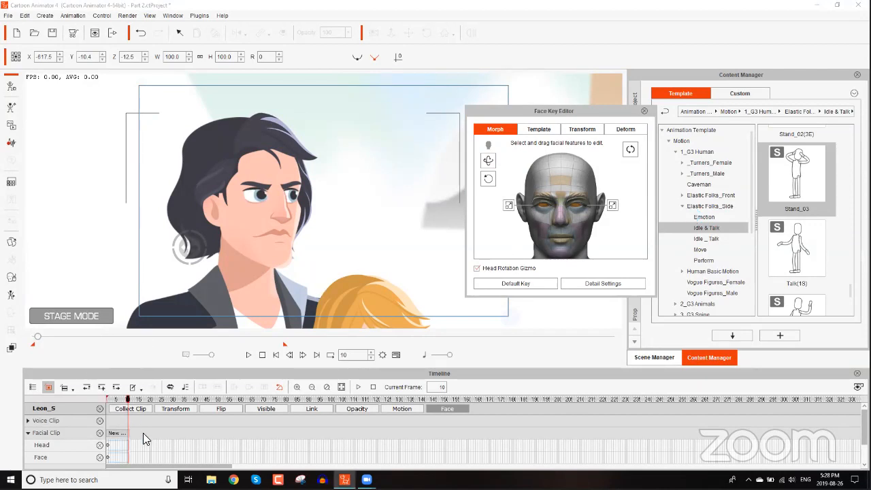
- Set a default face key for Leon_S at frame 1 and play back his eye movement
scroll(142, 436, "down", 1)
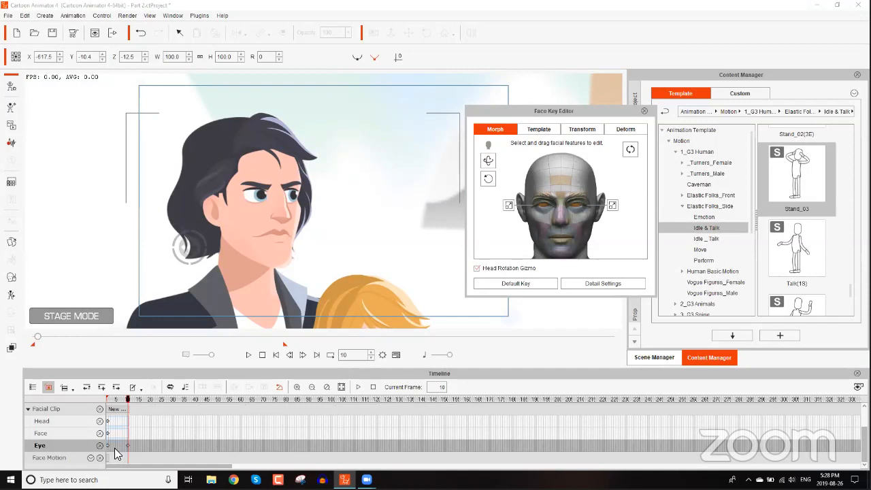
left_click(117, 400)
mouse_move(115, 397)
left_mouse_down()
mouse_move(97, 398)
mouse_move(128, 397)
mouse_move(100, 400)
left_mouse_up()
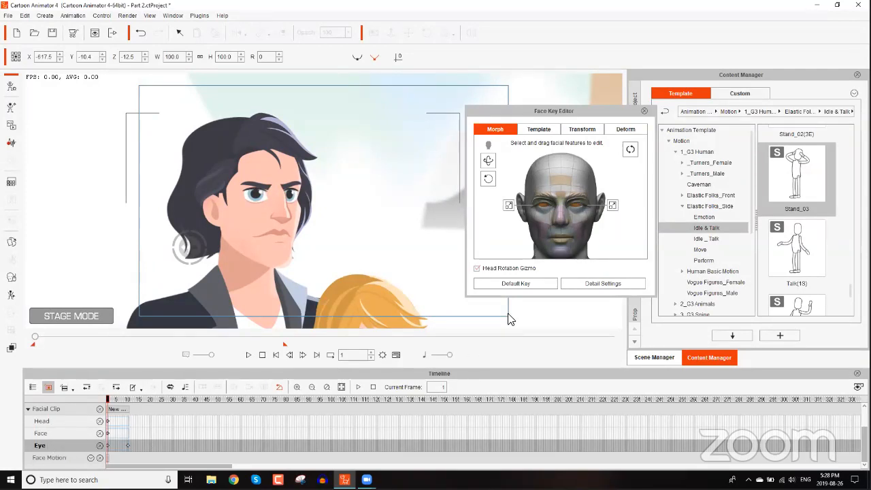
left_click(515, 283)
left_click(91, 458)
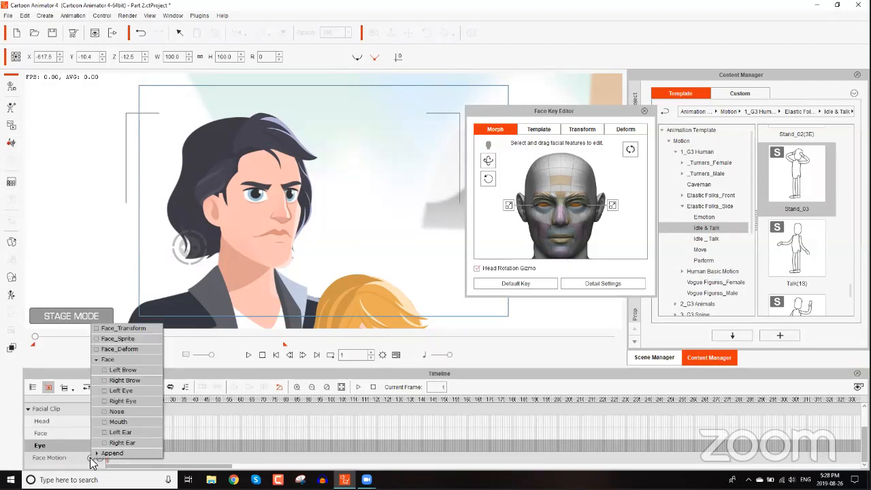
left_click(178, 372)
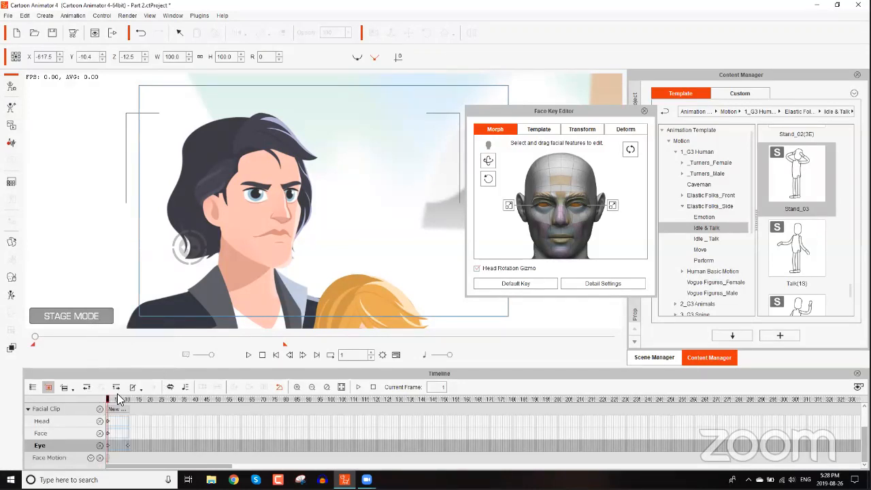
key("space")
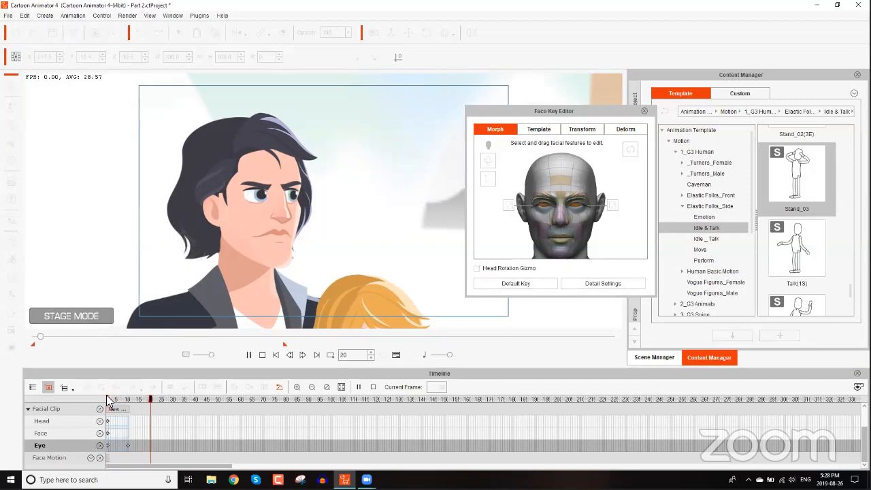
key("space")
- At frame 15, turn Leon_S's head slightly sideways with the head rotation gizmo and play back the motion
left_click(125, 399)
left_click_drag(125, 399, 136, 403)
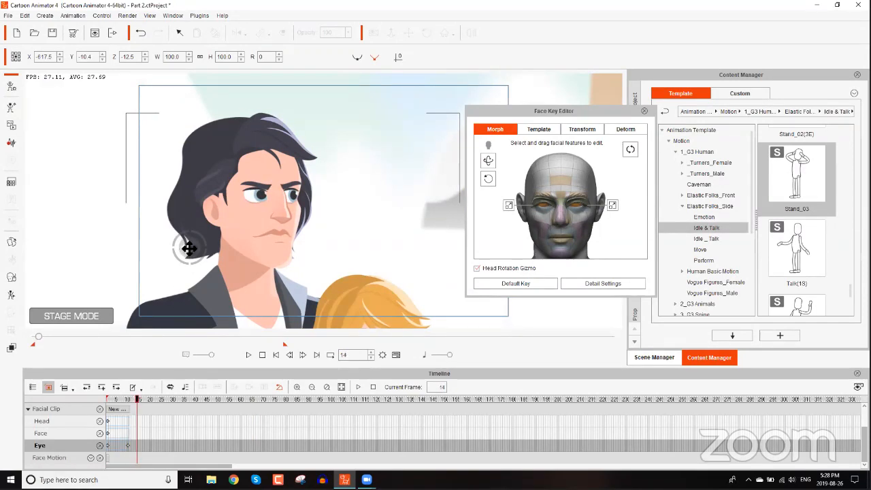
left_click(139, 399)
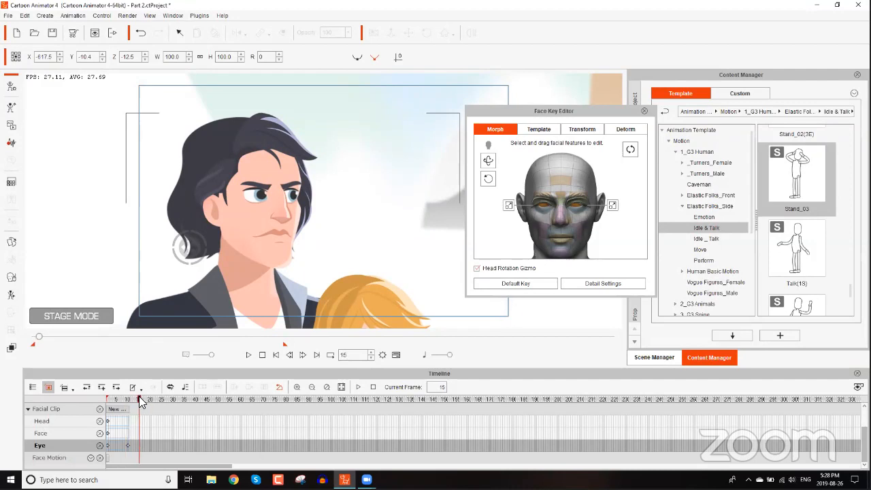
left_click_drag(190, 245, 328, 244)
mouse_move(139, 400)
left_mouse_down()
mouse_move(93, 406)
mouse_move(140, 404)
left_mouse_up()
key("space")
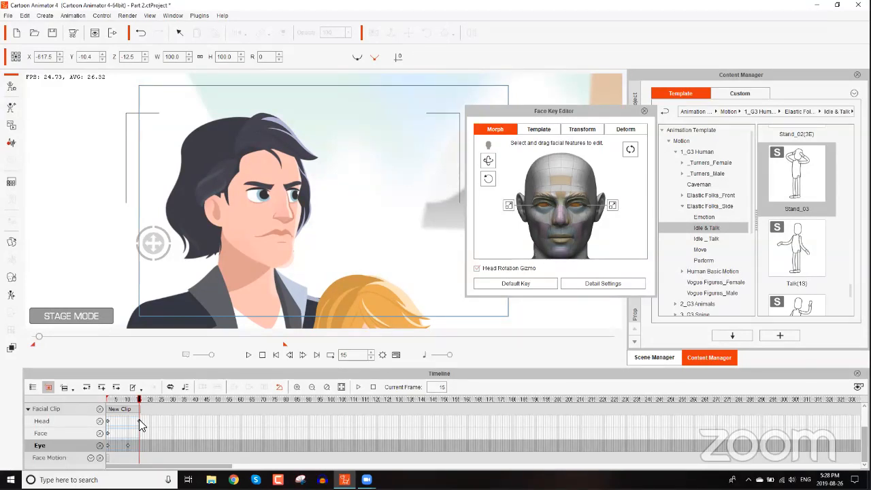
- Copy Leon_S's frame 15 head key to frame 20 and remove the one at frame 15
left_click(139, 419)
left_click(150, 420)
left_click(138, 422)
double_click(139, 420)
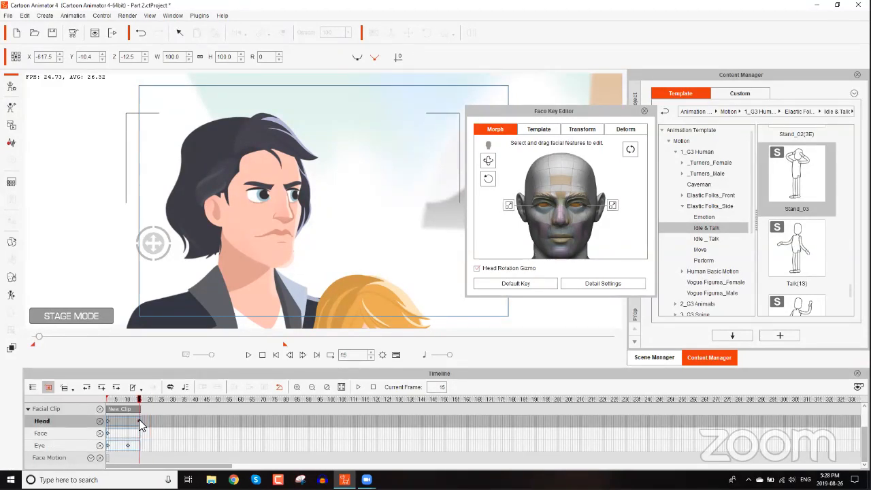
double_click(150, 420)
double_click(139, 420)
left_click(150, 420)
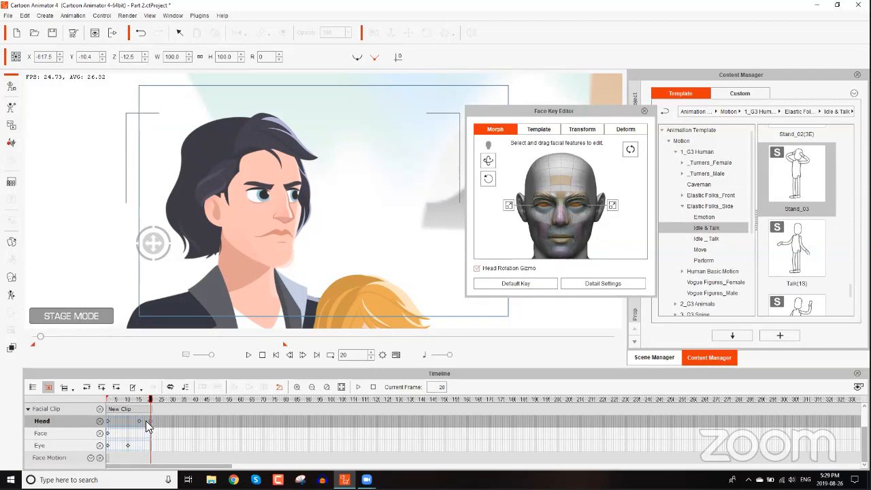
double_click(139, 419)
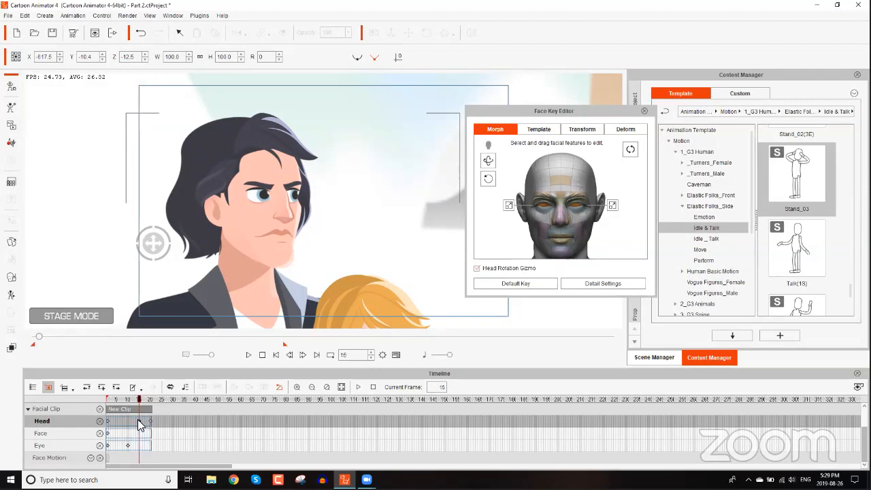
- Play back Leon_S's slower head turn from the start of the timeline and stop at frame 185
left_click_drag(139, 399, 111, 401)
key("space")
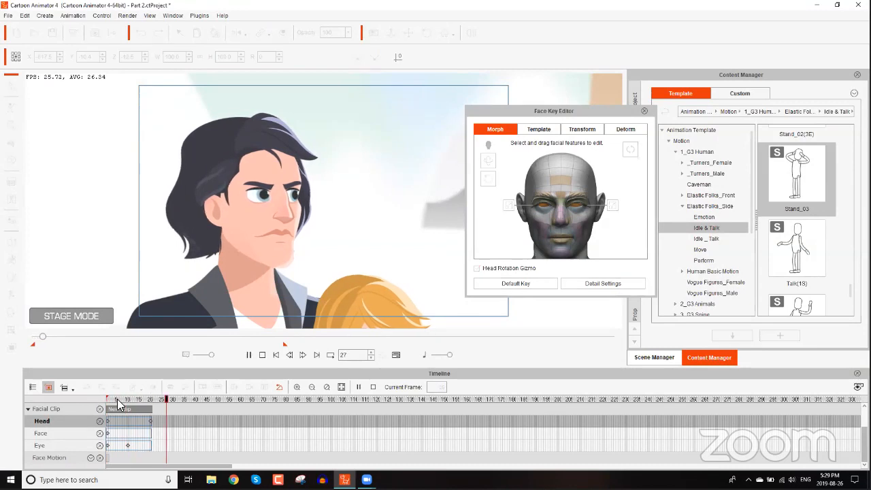
key("space")
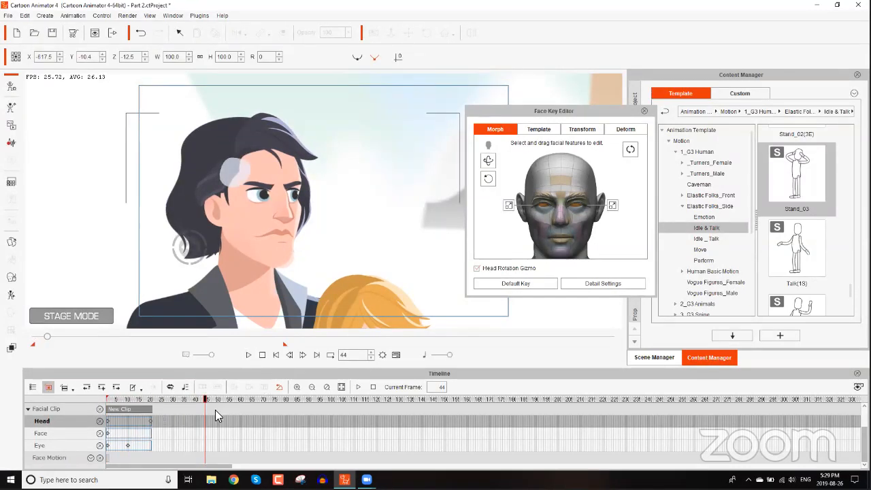
left_click(249, 357)
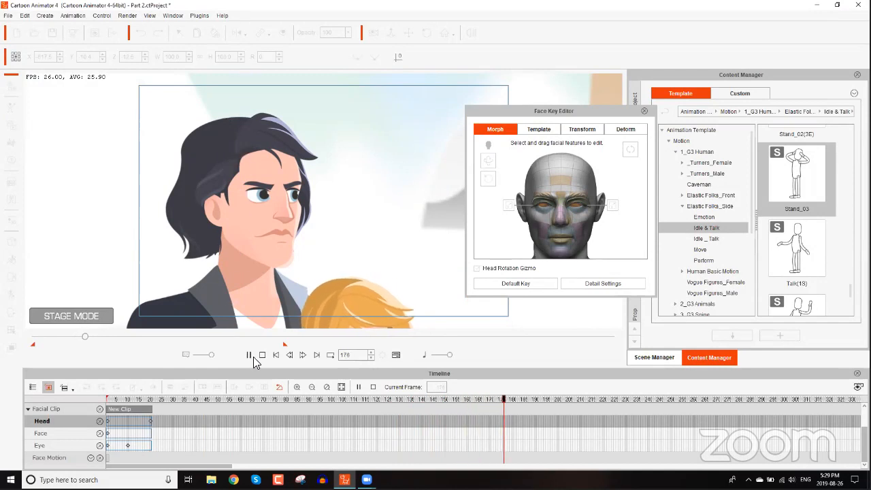
left_click(249, 357)
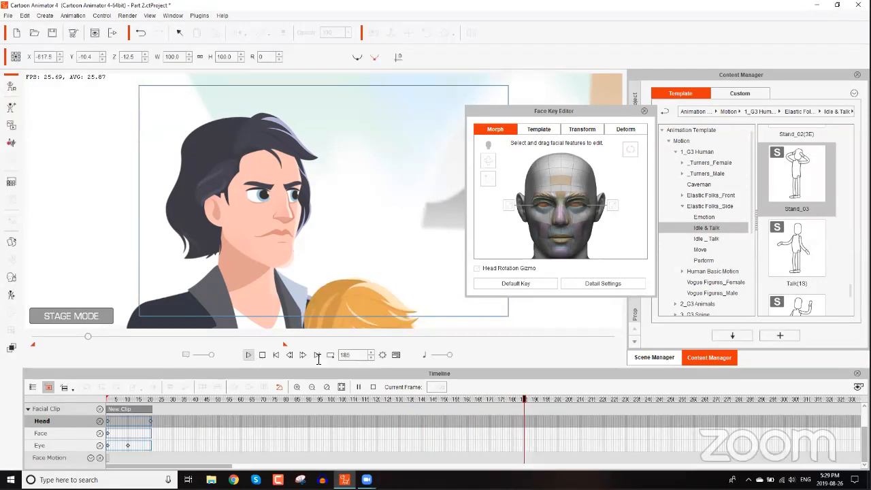
- Import the wave file 02-03 as Leon_S's voice clip at frame 185 and bring its track into view
left_click(11, 144)
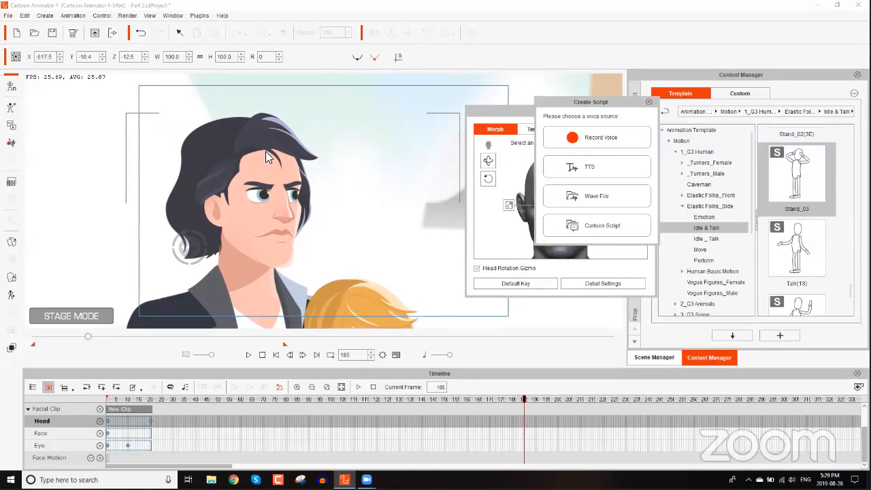
left_click(601, 198)
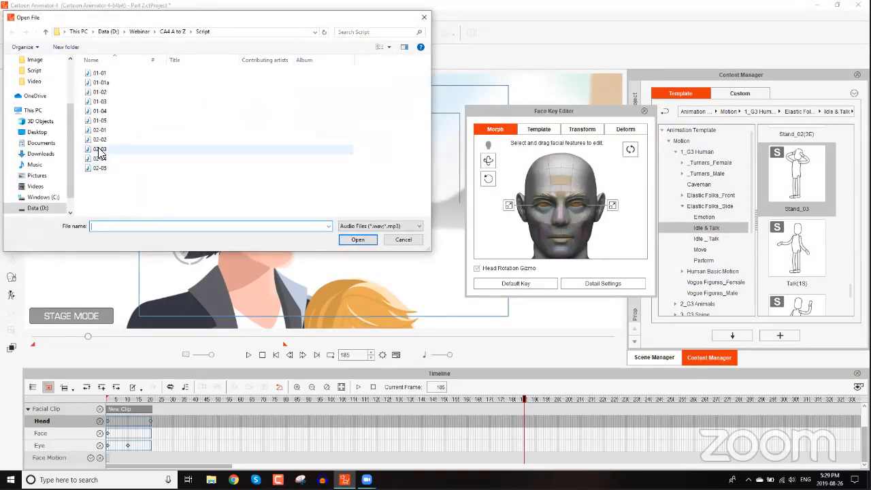
double_click(98, 149)
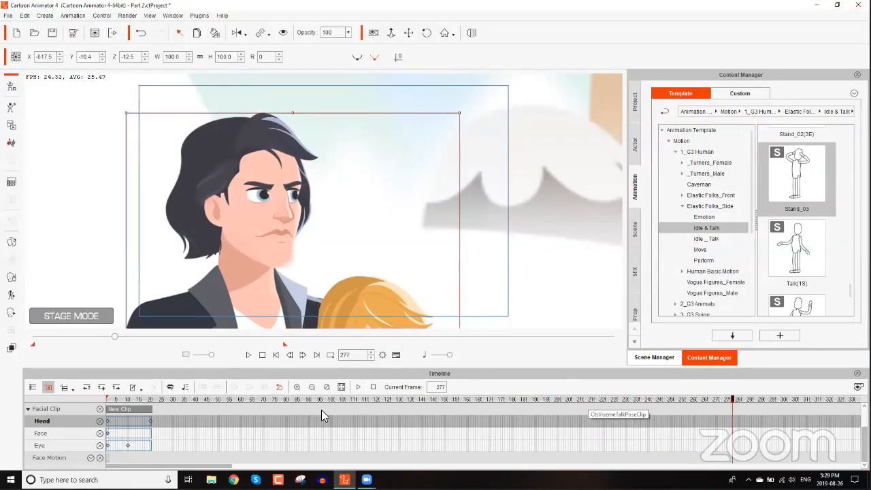
scroll(271, 431, "up", 2)
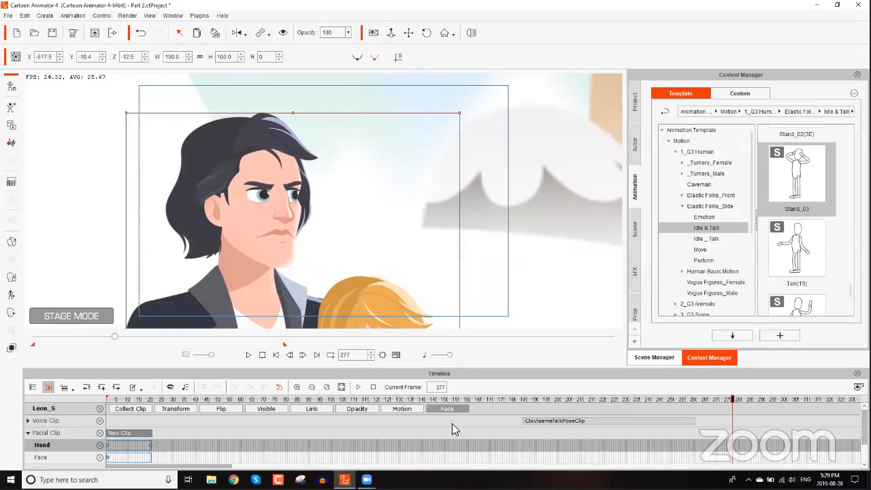
- At frame 182, just before the voice clip, apply the Angry_2 expression from the 02-Angry style to Leon_S
left_click(521, 399)
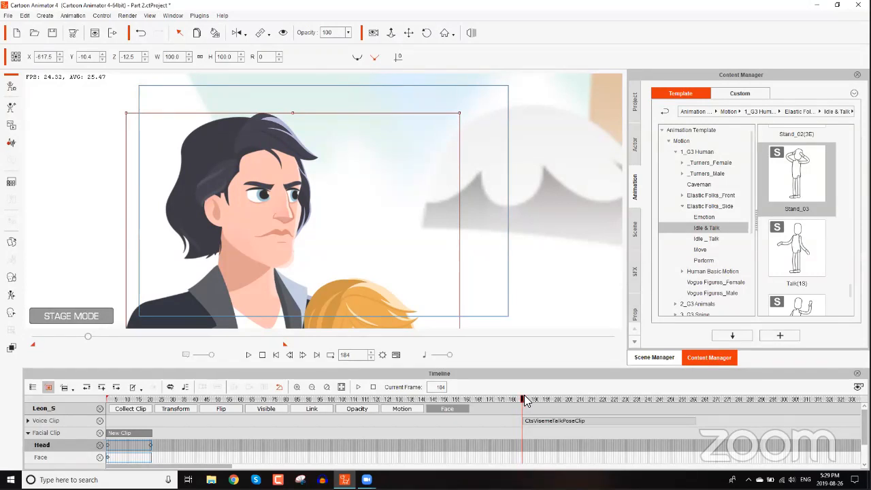
mouse_move(521, 401)
left_mouse_down()
mouse_move(459, 401)
mouse_move(516, 400)
left_mouse_up()
left_click(11, 313)
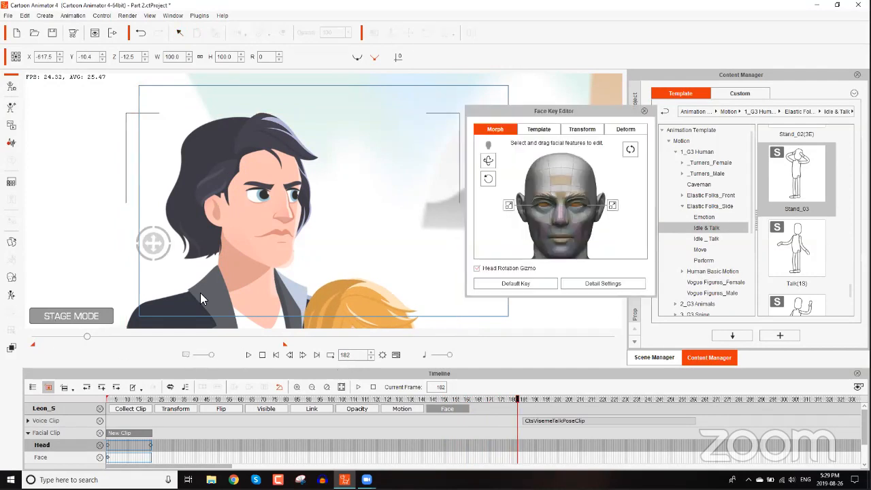
left_click(544, 129)
left_click(576, 148)
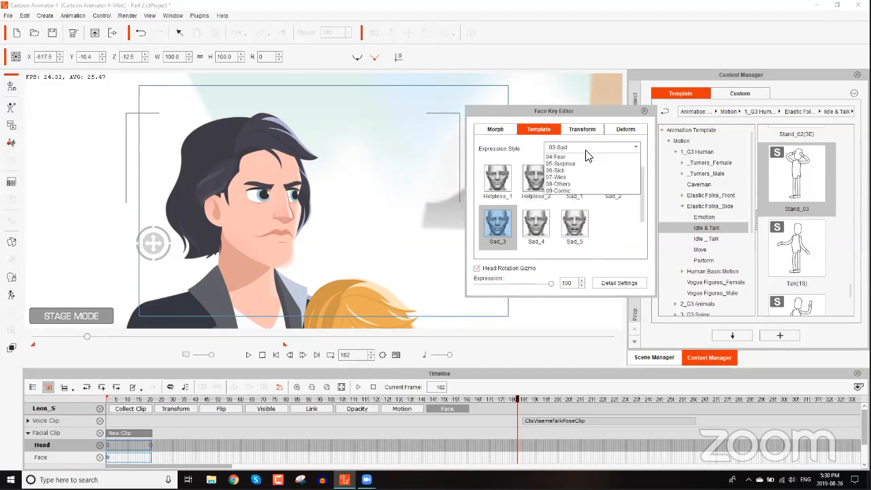
left_click(571, 163)
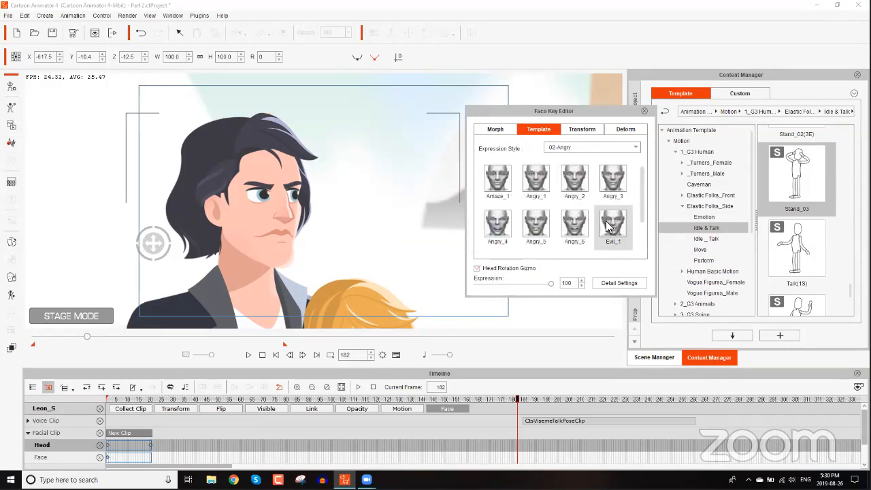
left_click(535, 179)
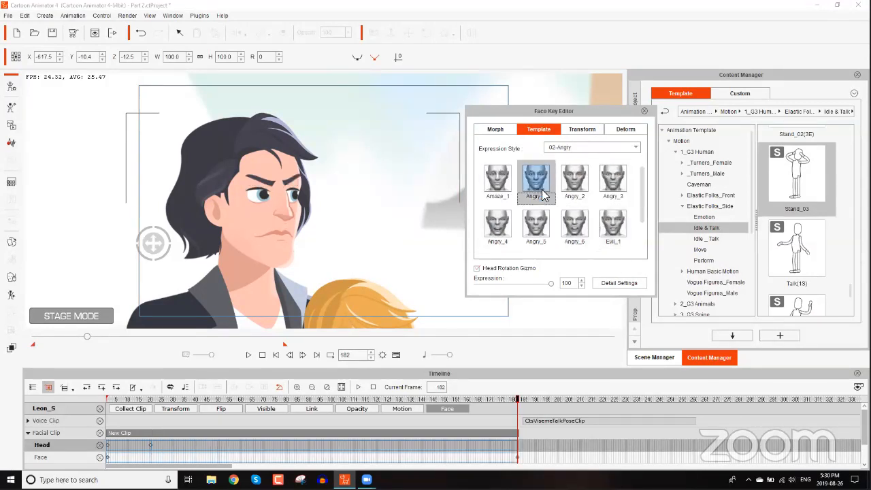
left_click(579, 184)
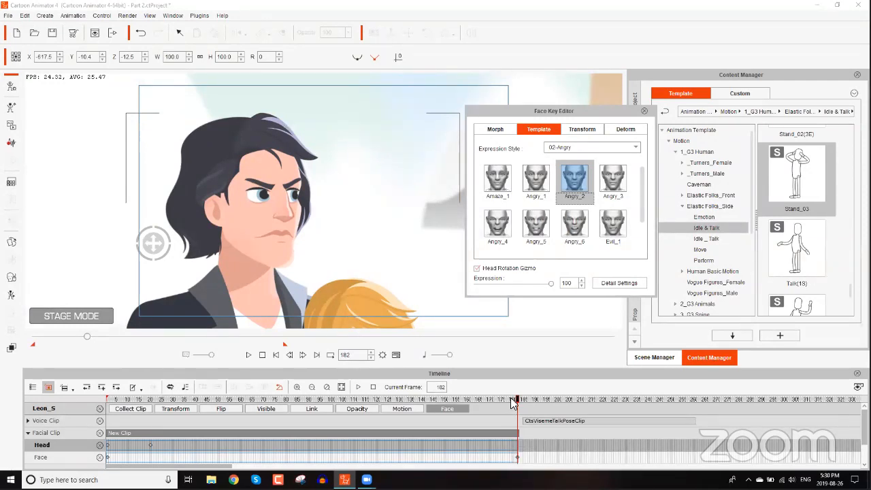
- At frame 179, apply the Neutral expression from the 01-Happy style to Leon_S's face
left_click_drag(510, 398, 157, 412)
left_click_drag(236, 407, 507, 393)
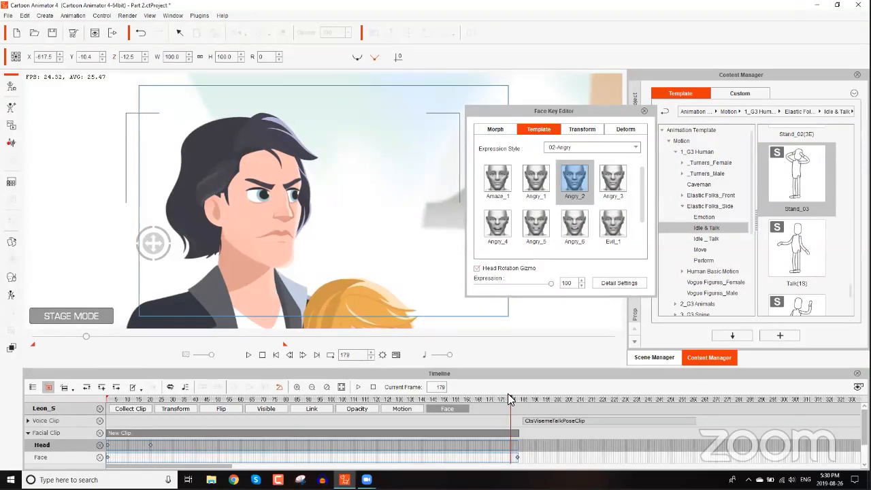
left_click(566, 147)
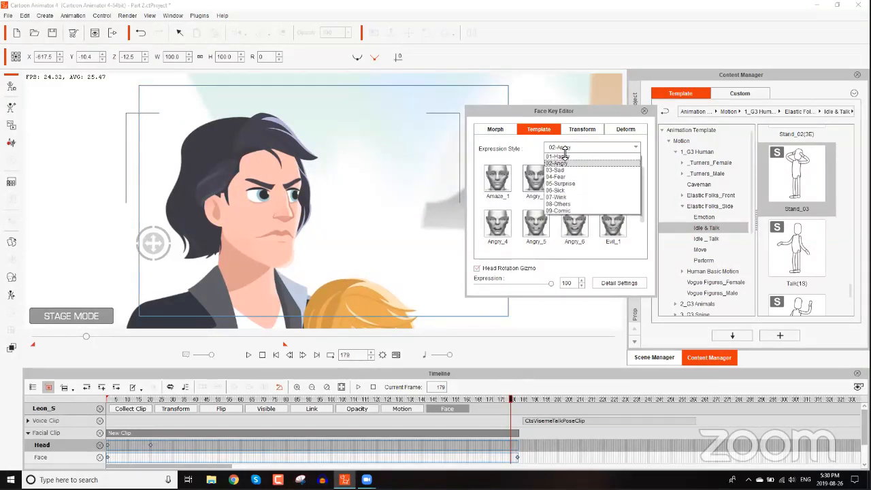
left_click(557, 157)
left_click(497, 175)
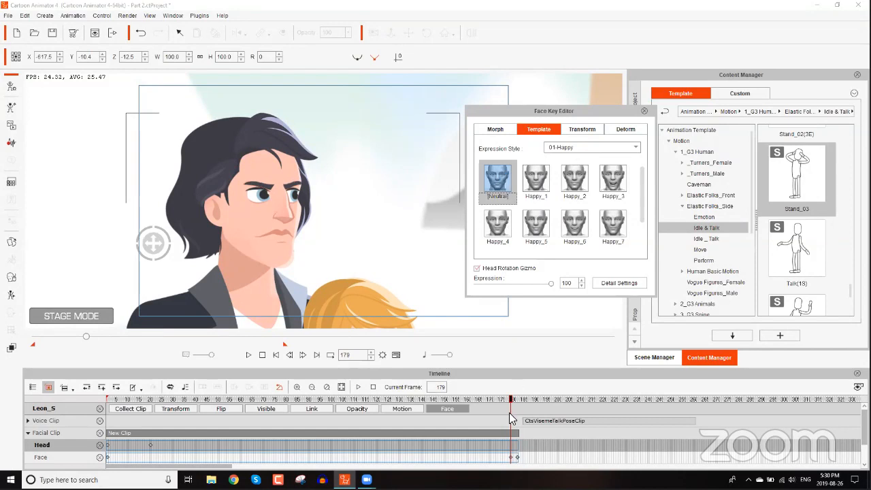
- Play Leon_S's spoken line up to frame 249 and apply the Angry_1 expression from the 02-Angry style there
left_click_drag(509, 396, 493, 396)
key("space")
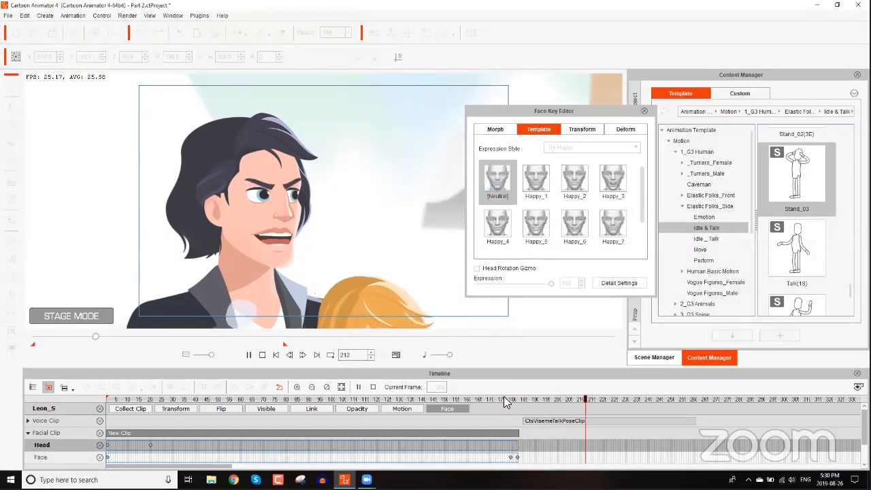
key("space")
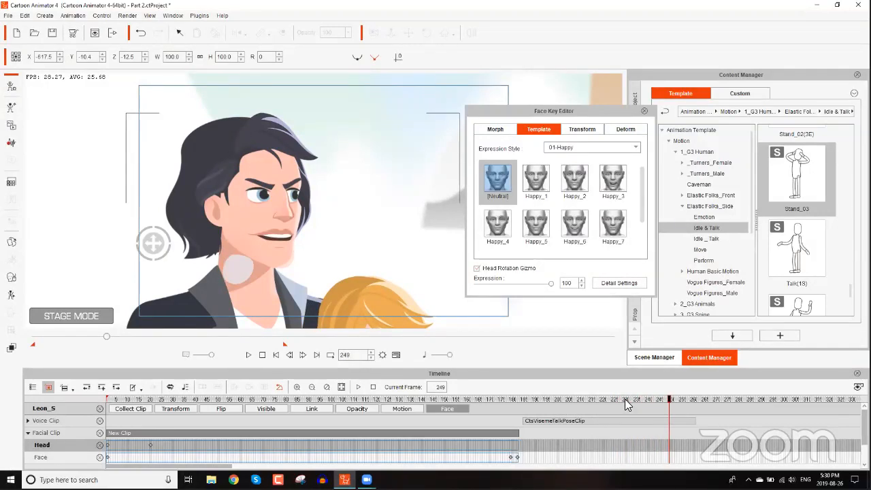
left_click(599, 147)
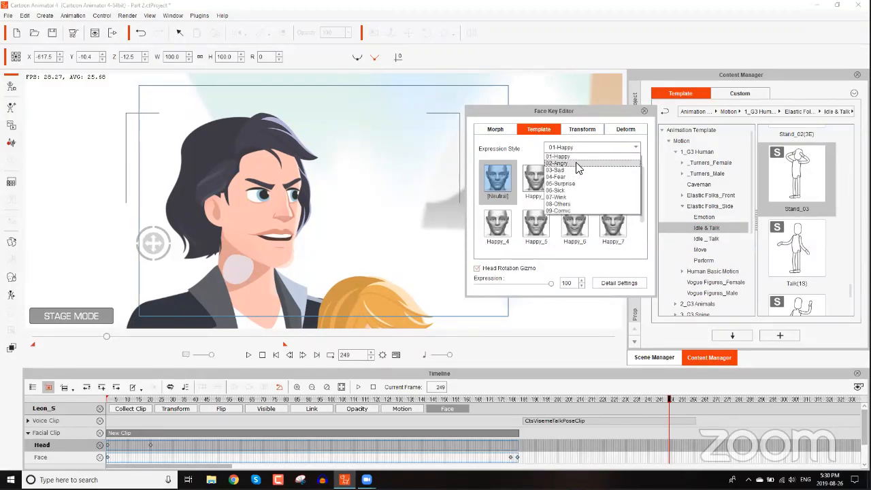
left_click(577, 164)
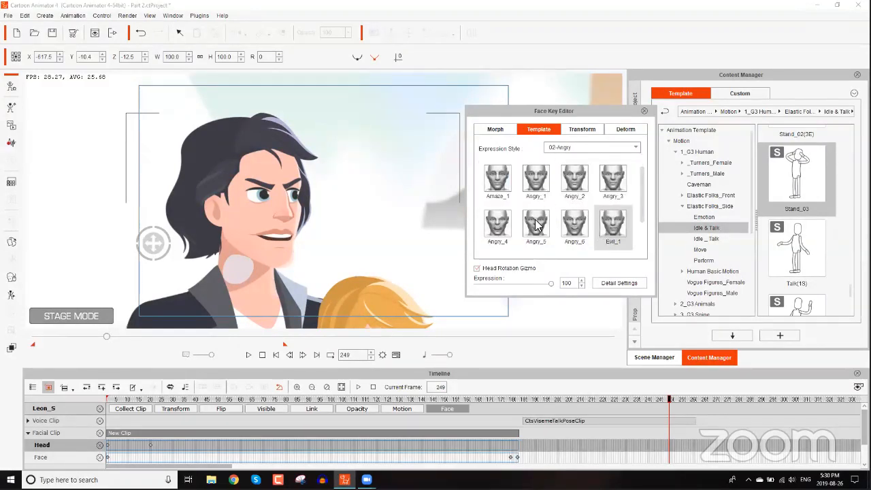
left_click(537, 188)
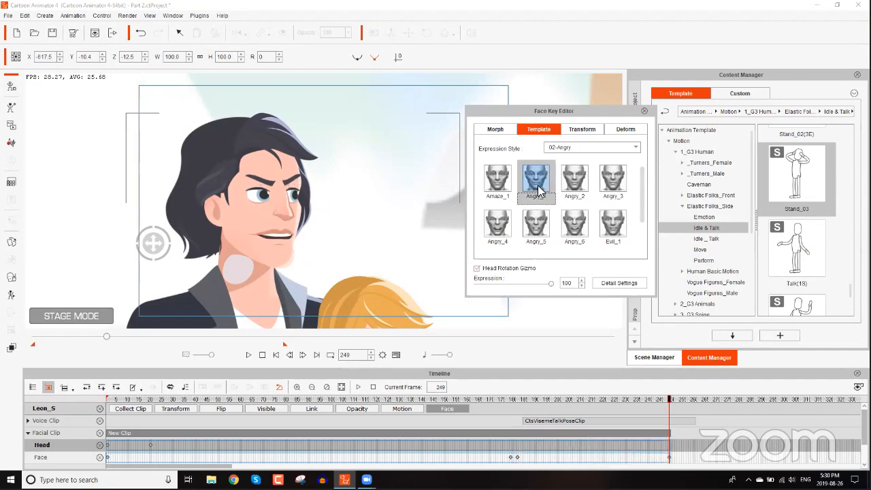
- Replay Leon_S's spoken line from frame 166 to review the angry expressions
left_click_drag(667, 400, 480, 404)
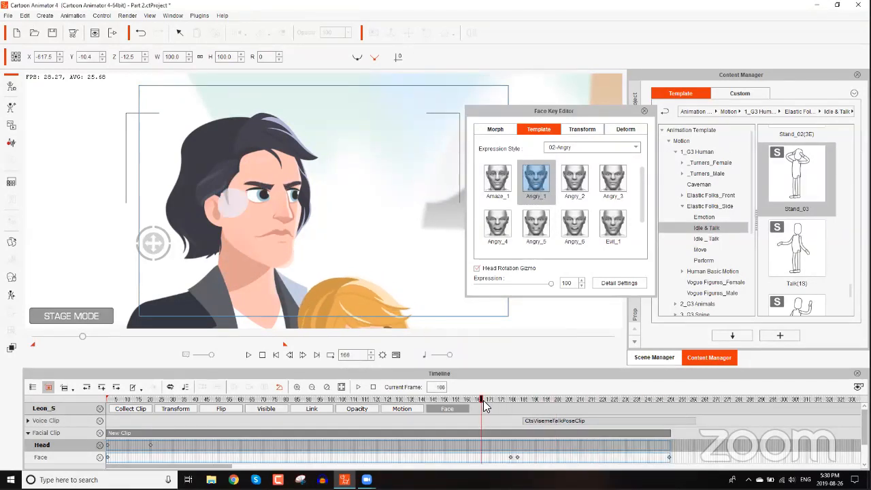
key("space")
key("space")
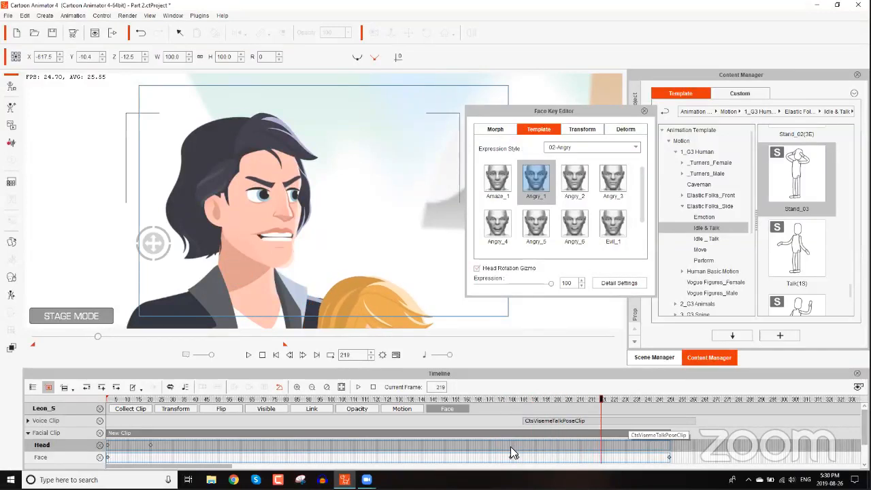
- Apply the Angry_2 expression from the 02-Angry style to Leon_S's face keys at frames 182 and 249
left_click(515, 457)
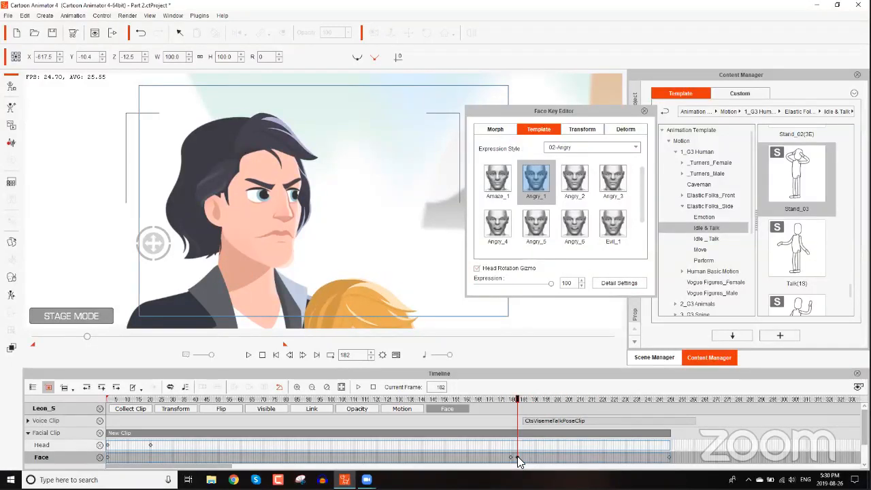
left_click(534, 175)
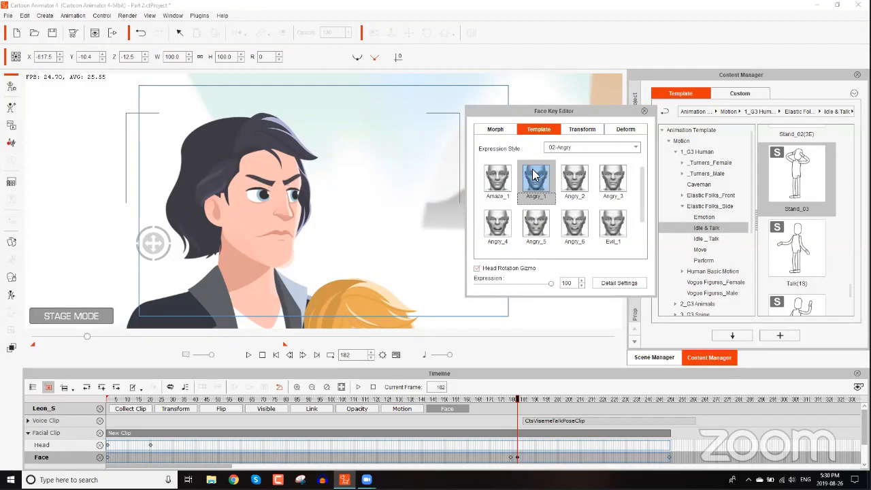
left_click(574, 190)
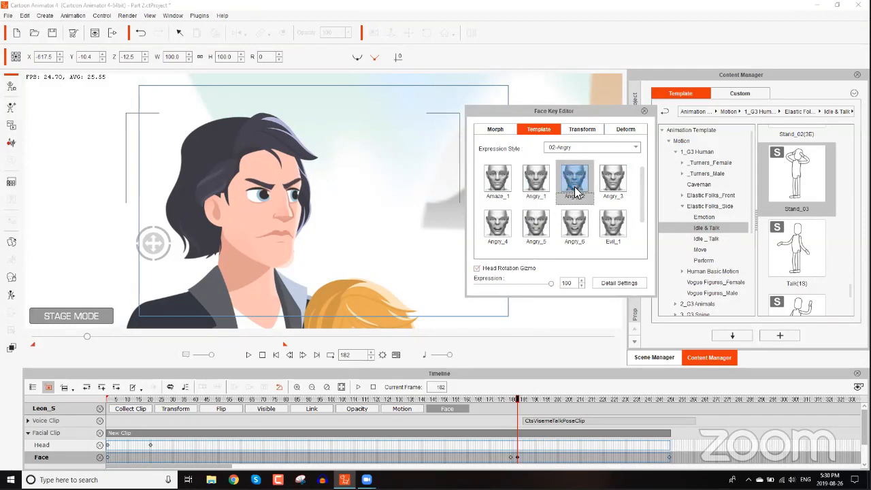
left_click(669, 461)
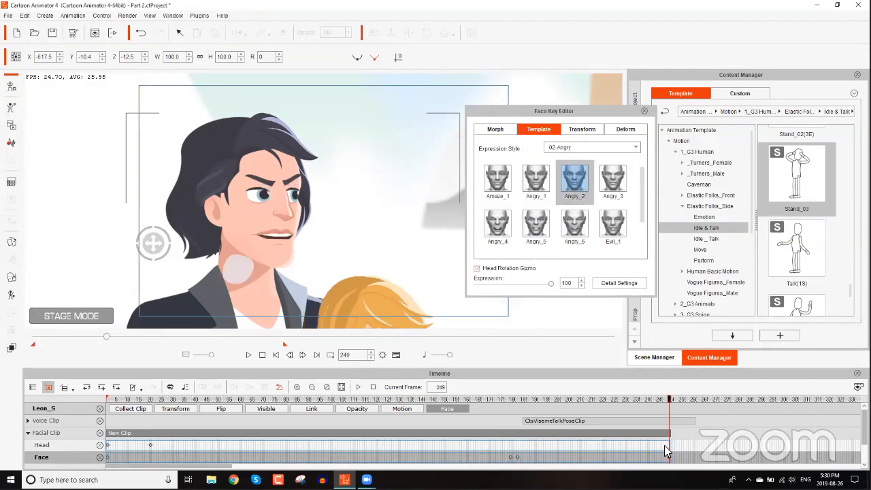
left_click(580, 183)
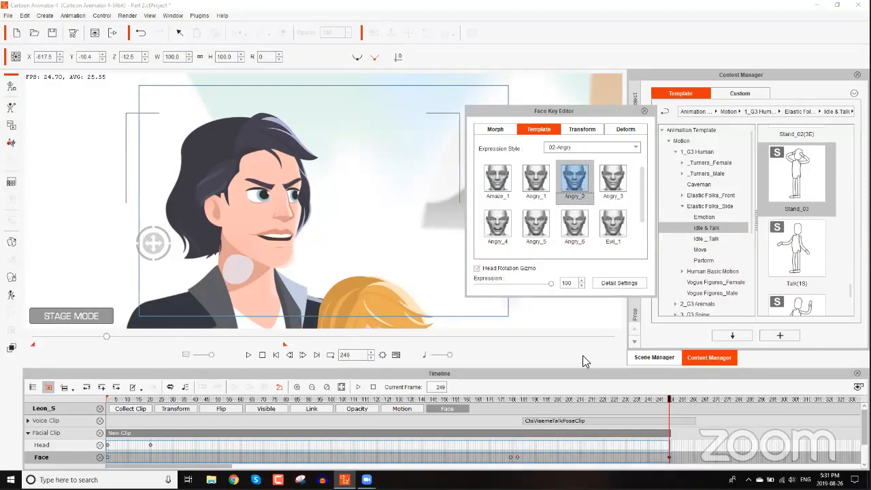
- Play Leon_S's spoken line from just before the voice clip through frame 253 to review the expressions
left_click(509, 400)
key("space")
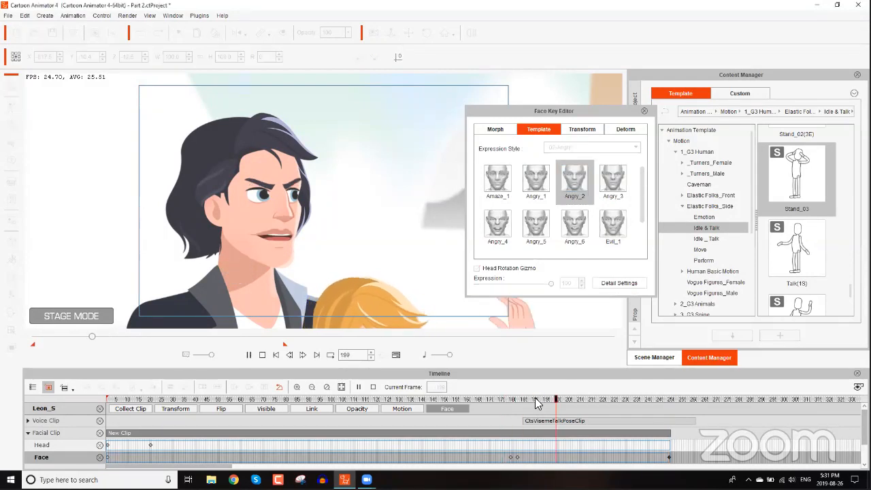
key("space")
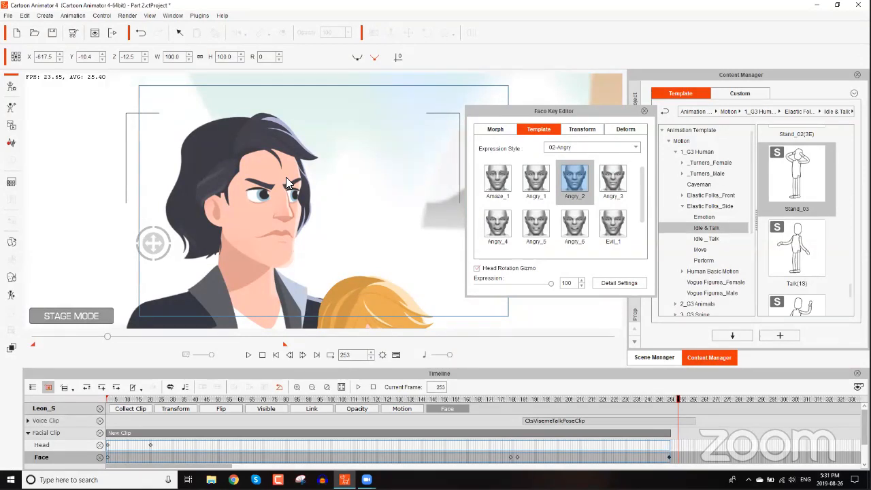
- At frame 183, close in on Leon_S's face and set its transform to the default pose with the left brow selected
left_click(519, 401)
left_click(620, 130)
left_click(590, 127)
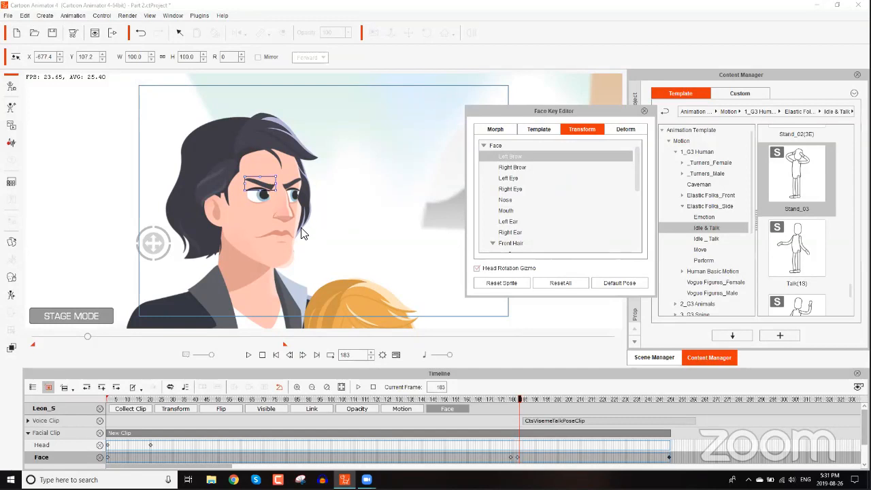
scroll(279, 233, "up", 5)
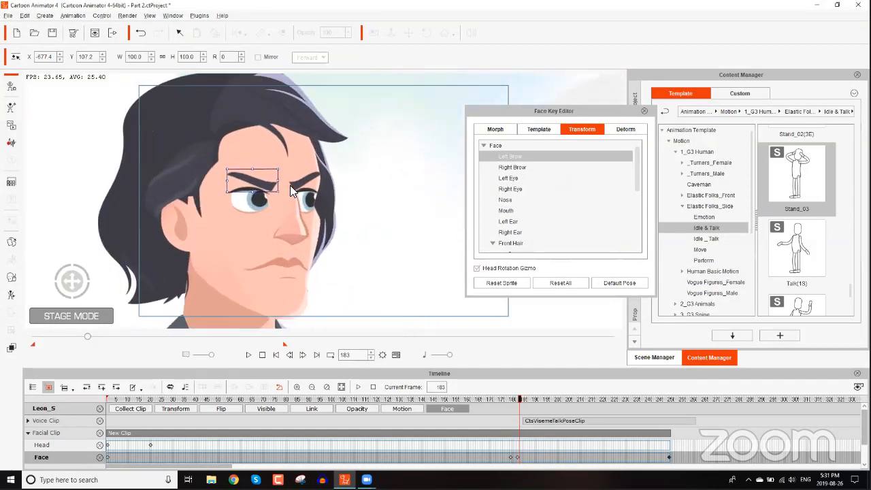
left_click_drag(321, 230, 321, 218)
scroll(321, 219, "down", 1)
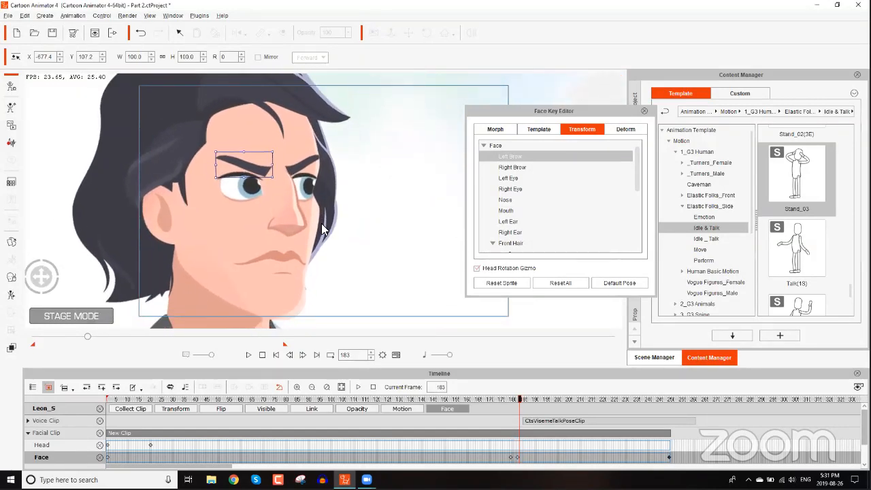
left_click(519, 156)
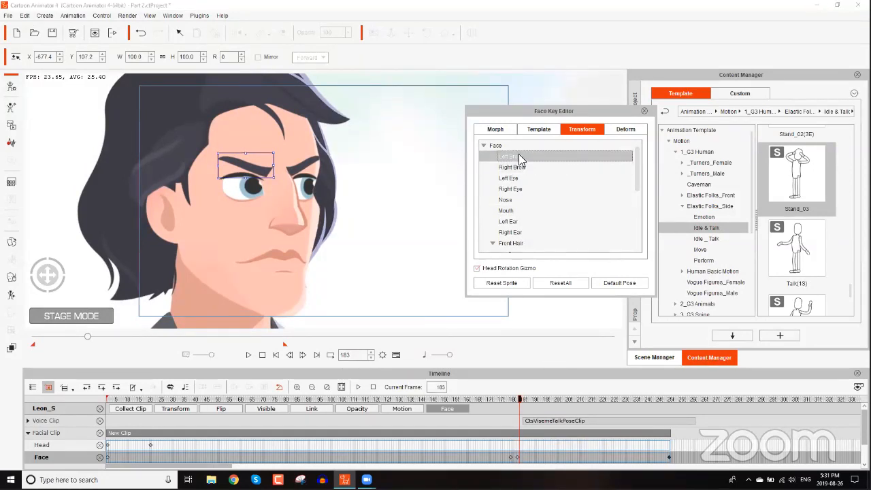
left_click(613, 283)
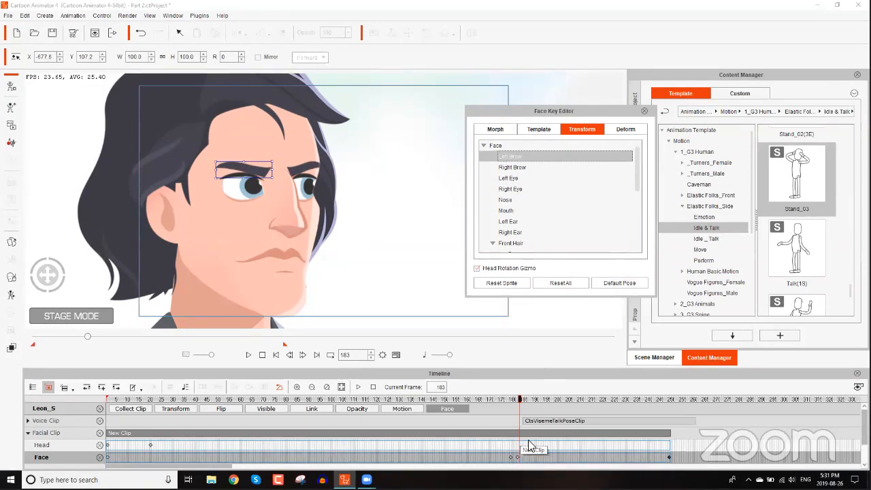
- Collapse the facial clip tracks and show the Face_Transform, Face_Deform, Left Brow and Right Brow tracks under Face Motion
scroll(527, 435, "down", 2)
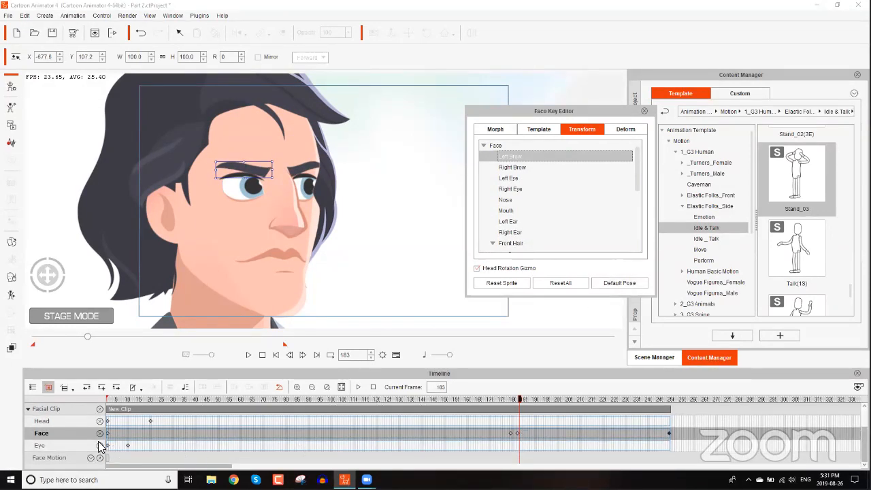
scroll(71, 437, "up", 1)
left_click(29, 413)
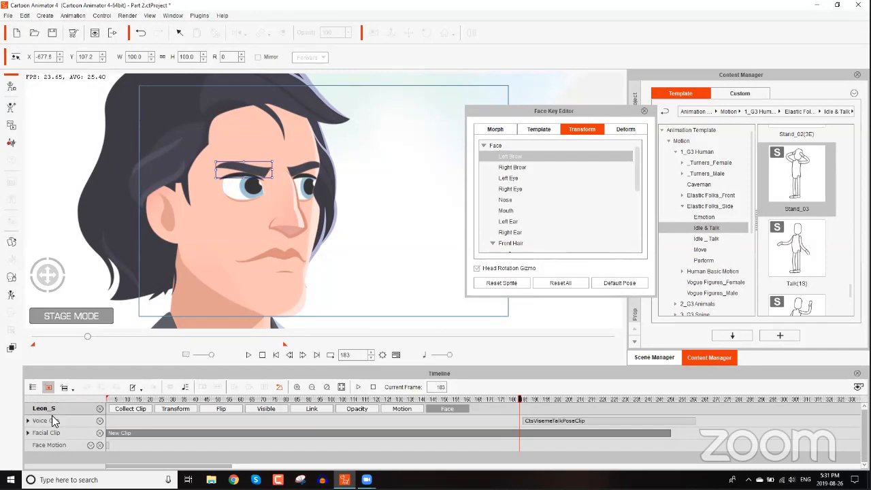
left_click(91, 446)
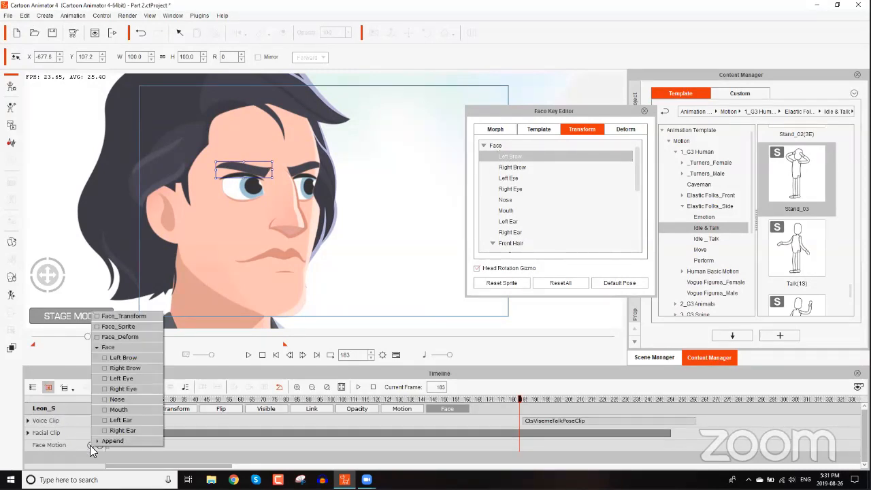
left_click(97, 317)
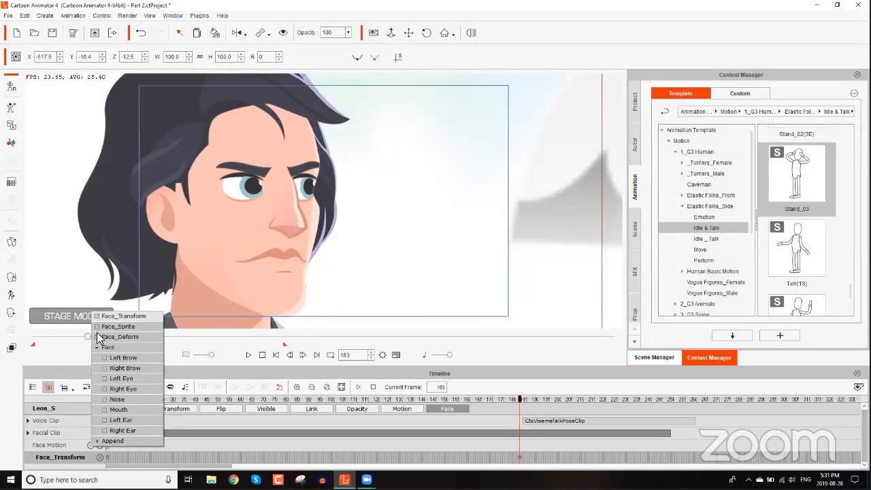
left_click(97, 334)
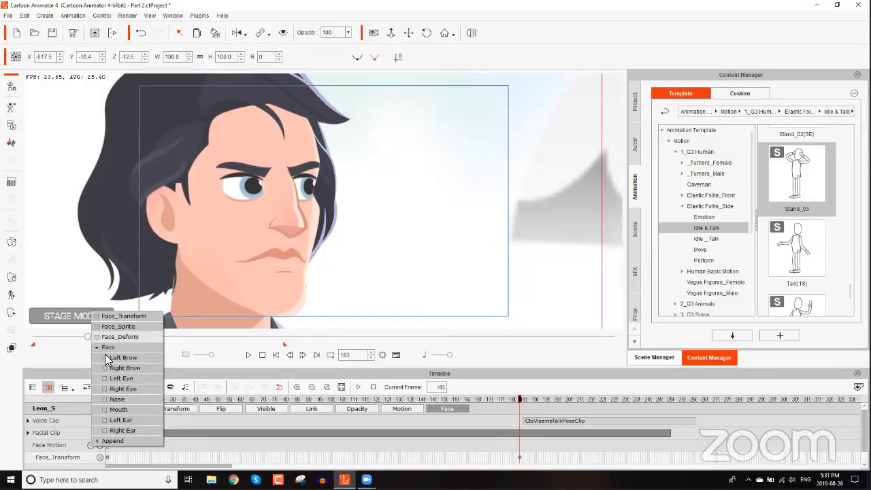
left_click(109, 356)
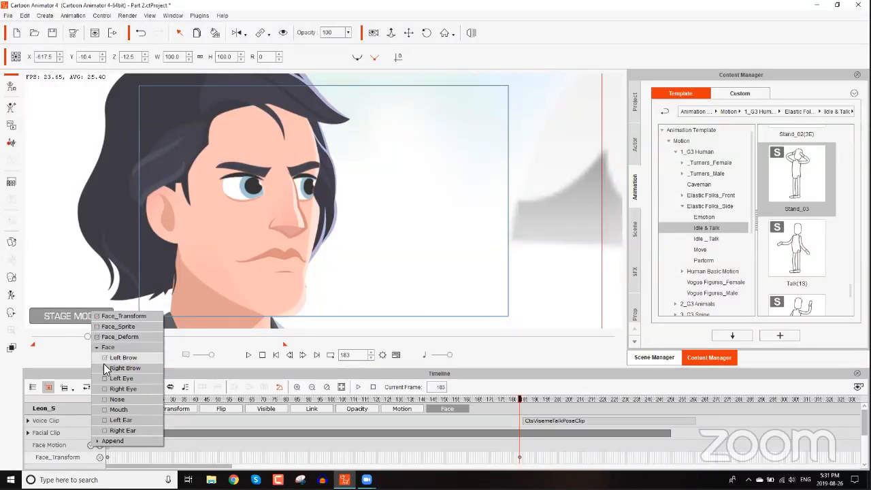
left_click(104, 365)
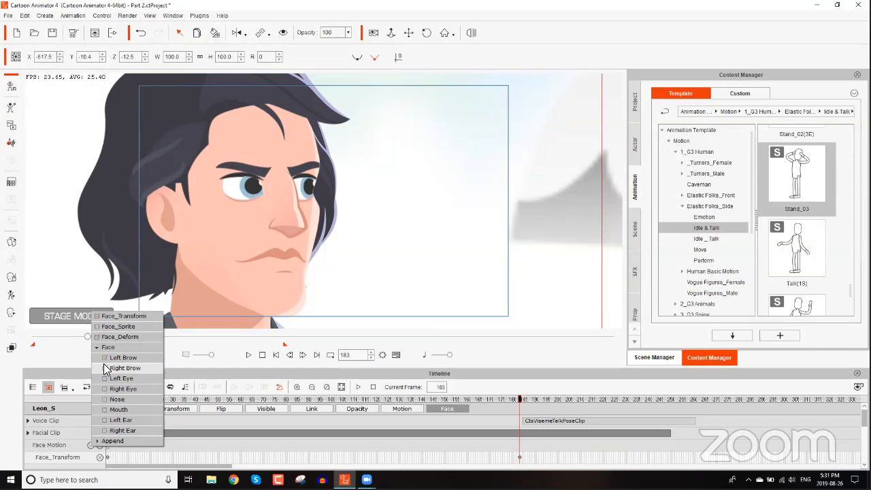
left_click(518, 397)
- Examine the frame 183 keys across the face transform, face deform and left and right brow tracks
scroll(537, 429, "down", 1)
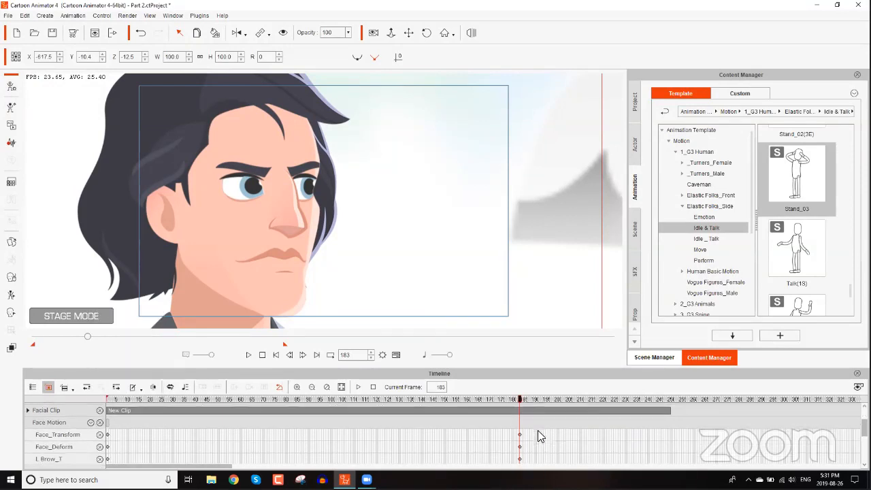
scroll(537, 435, "down", 1)
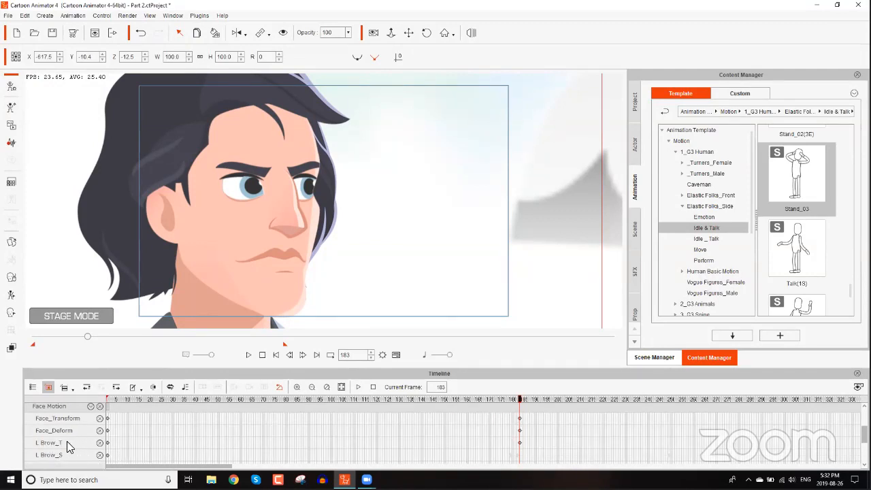
scroll(63, 443, "down", 1)
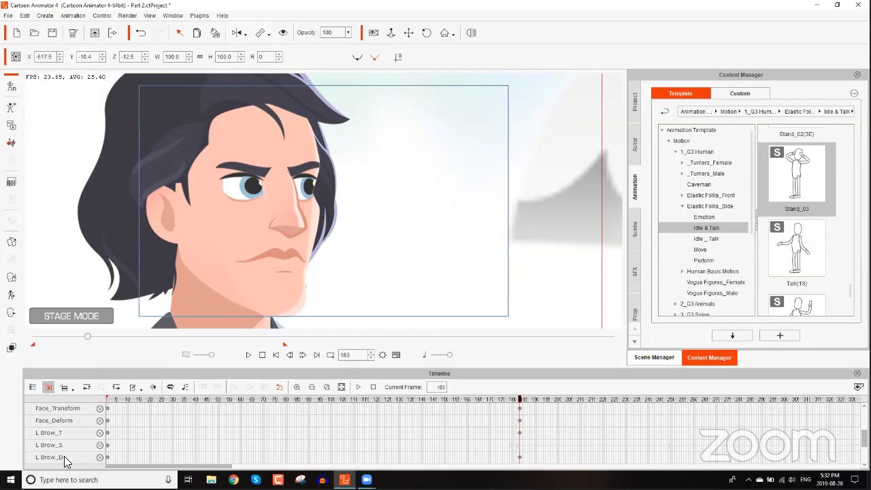
scroll(70, 442, "down", 1)
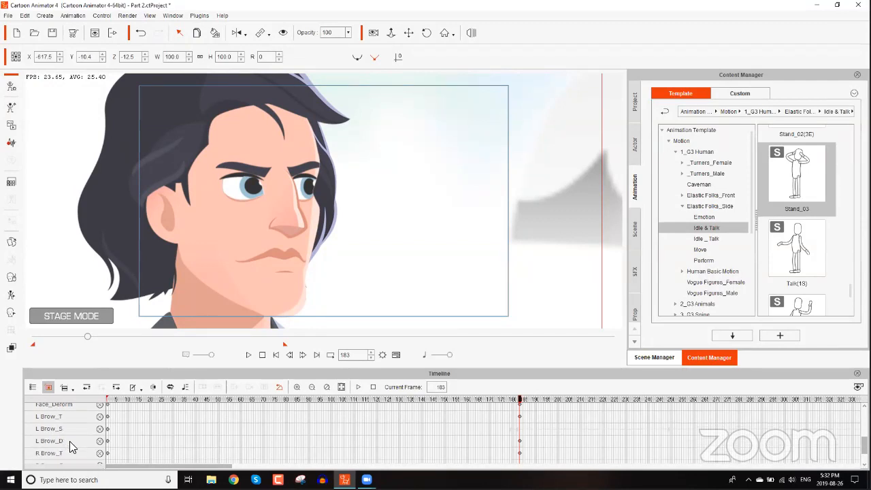
scroll(70, 441, "down", 1)
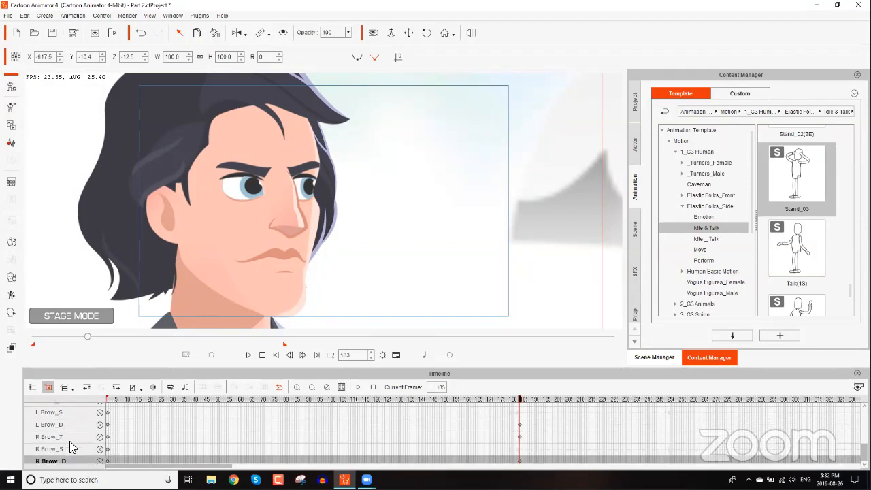
scroll(70, 445, "up", 4)
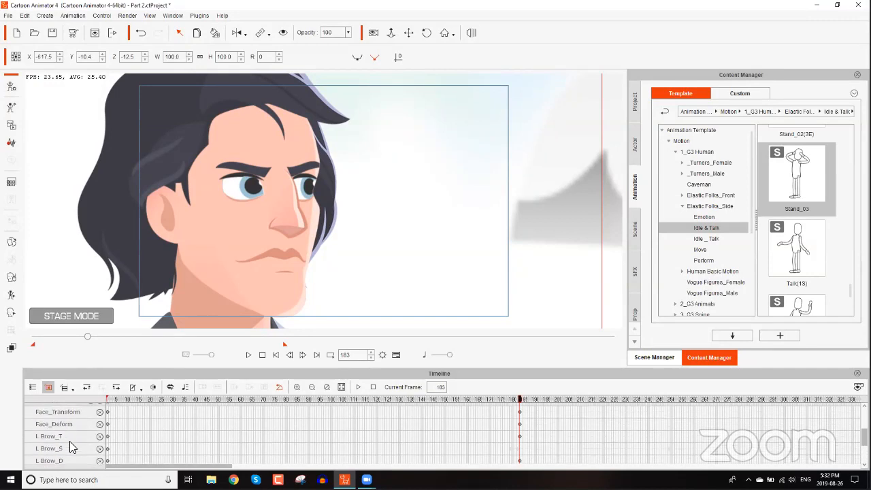
scroll(72, 447, "up", 1)
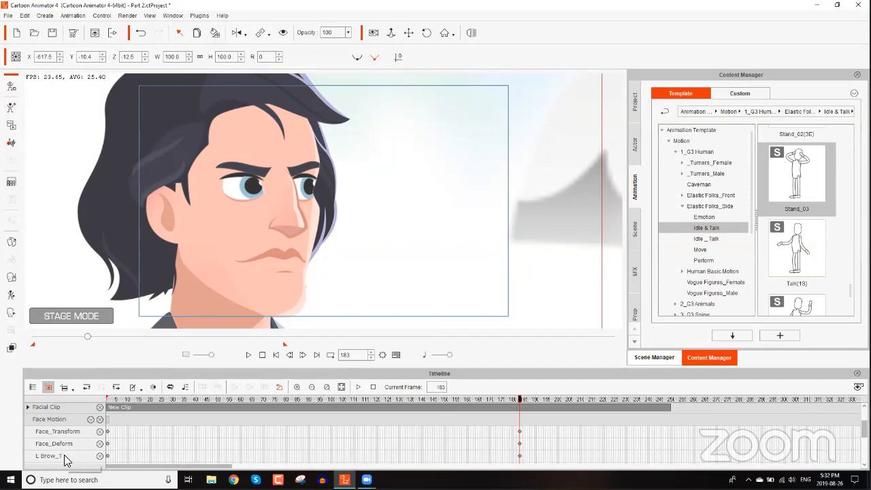
scroll(75, 454, "down", 1)
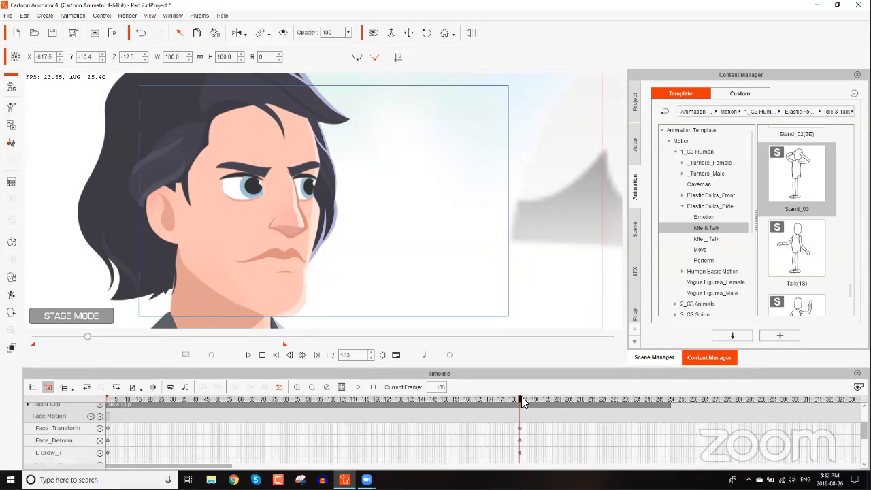
- At frame 194, key Leon_S's left brow by nudging it slightly down to Y 107.1
left_click_drag(521, 399, 542, 396)
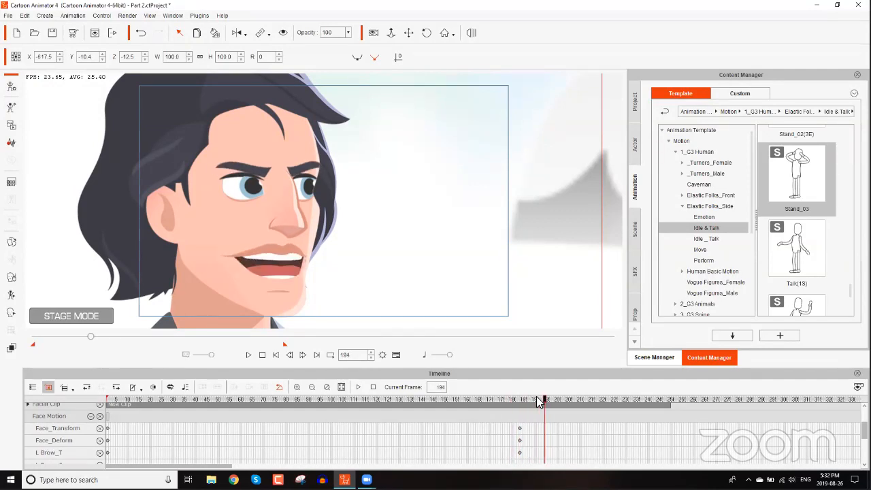
left_click(10, 314)
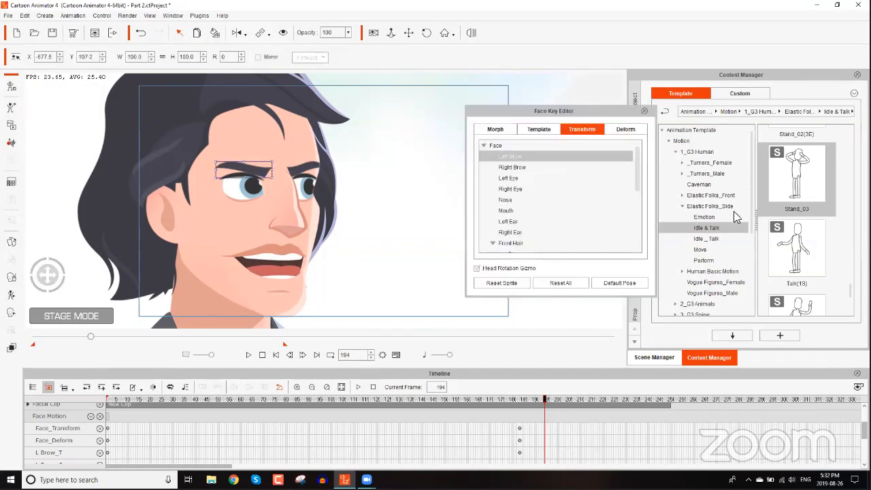
left_click(525, 156)
left_click(253, 172)
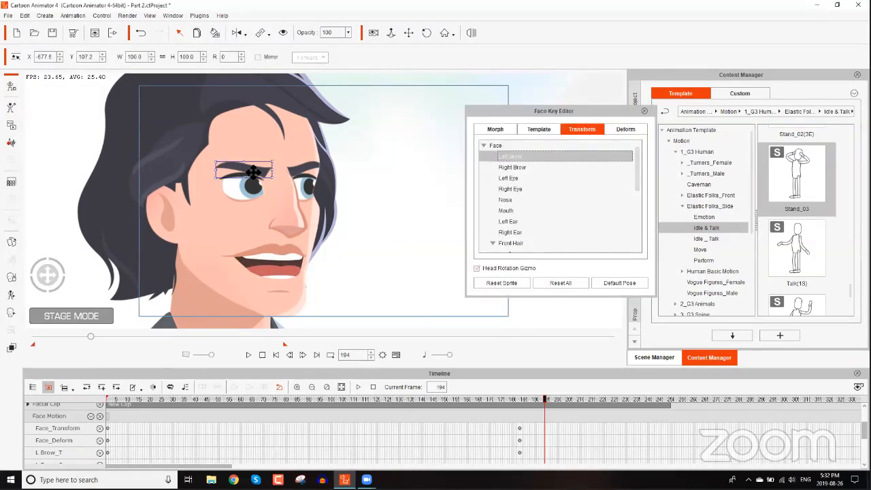
left_click_drag(253, 172, 253, 173)
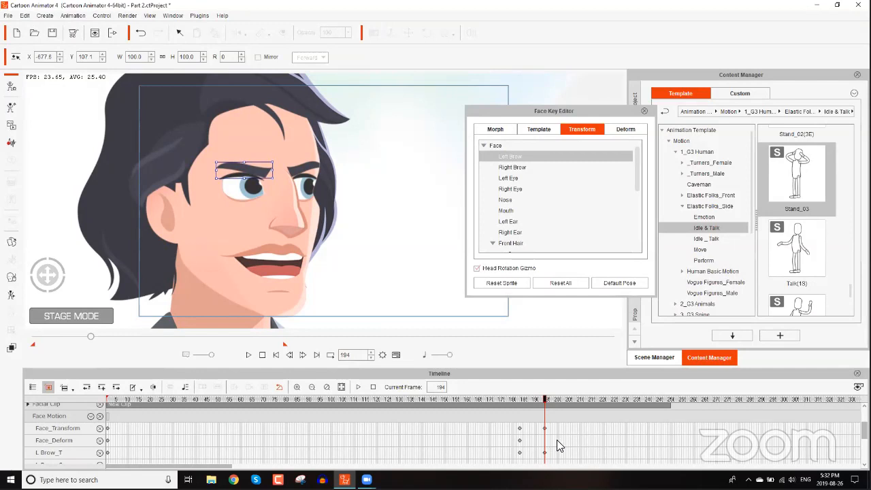
- At frame 199, rotate Leon_S's left brow to 344 degrees for a steeper angry slant
scroll(551, 446, "down", 1)
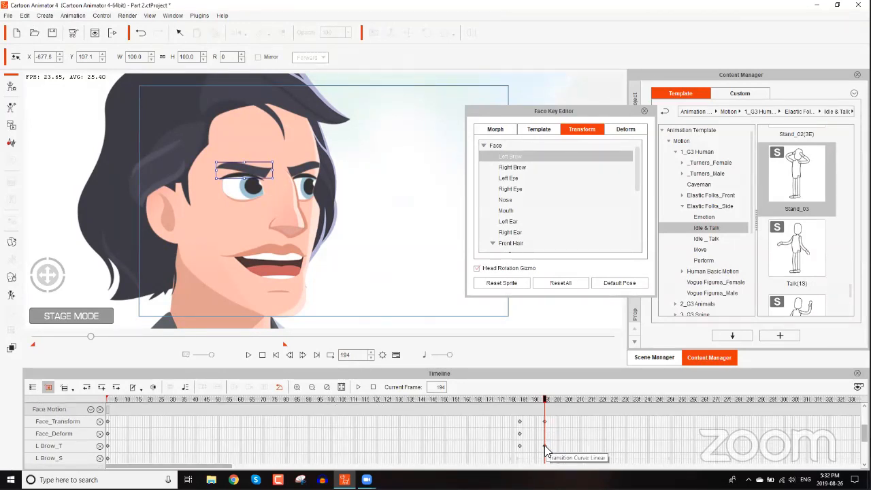
left_click(555, 401)
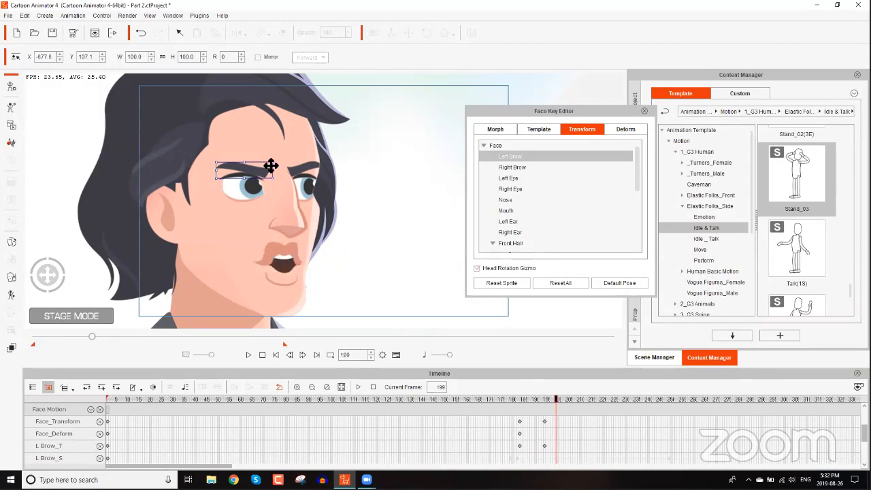
left_click_drag(282, 180, 279, 185)
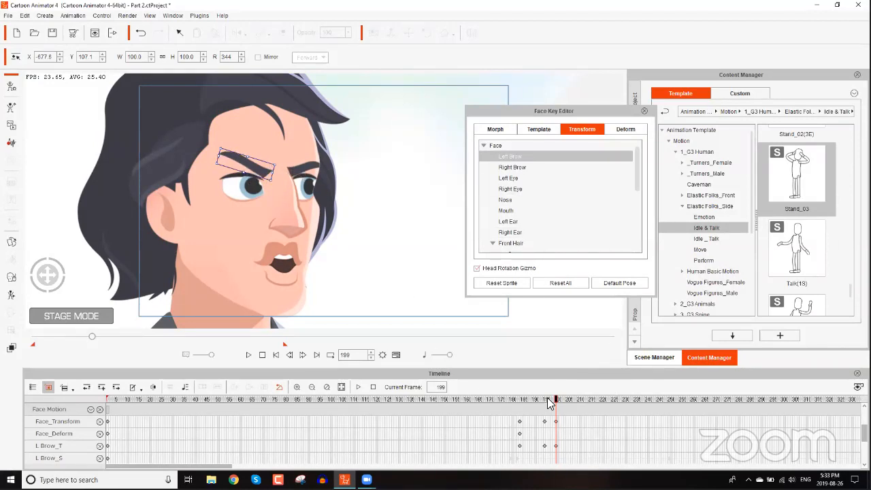
- Return to frame 194 and select Leon_S's right brow together with its R Brow_T track
left_click_drag(550, 402, 544, 400)
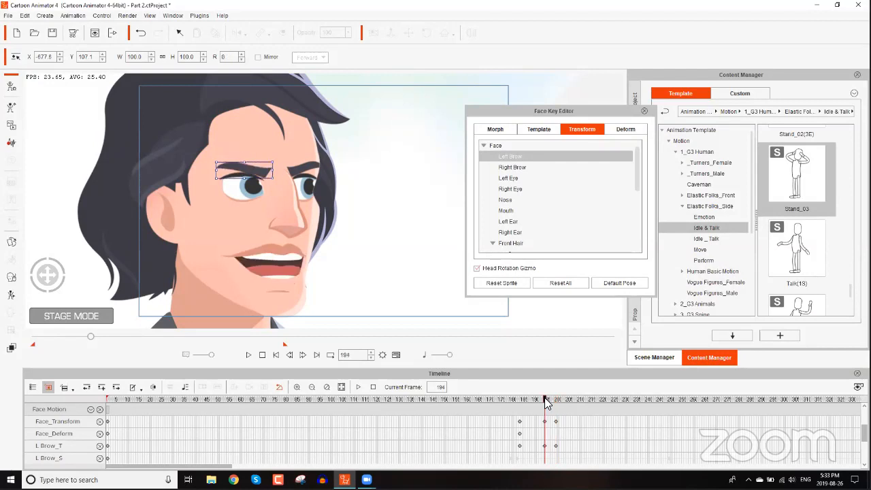
left_click(299, 165)
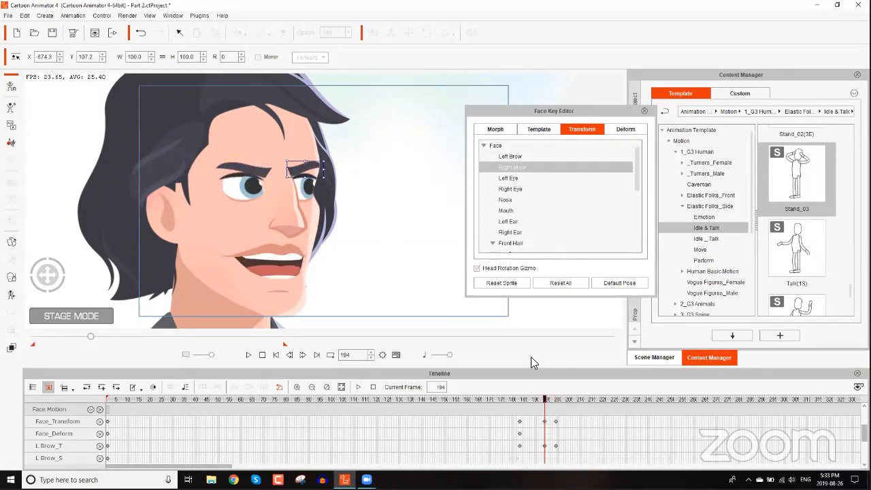
scroll(544, 435, "down", 2)
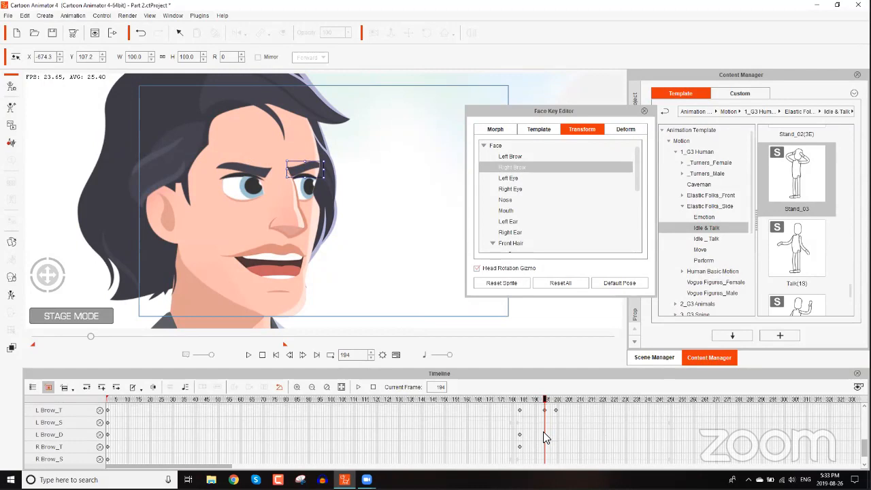
scroll(537, 439, "down", 1)
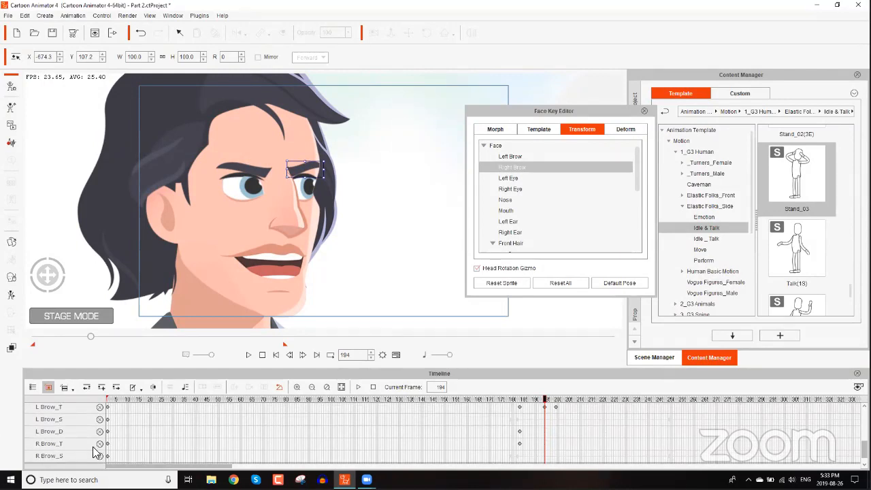
left_click(544, 443)
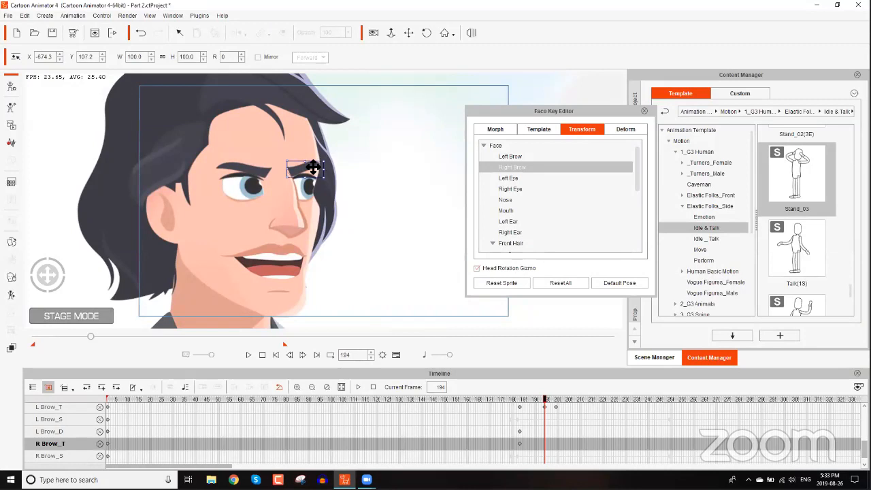
- Nudge the right brow very slightly to add its transform key at frame 194
left_click_drag(313, 166, 314, 167)
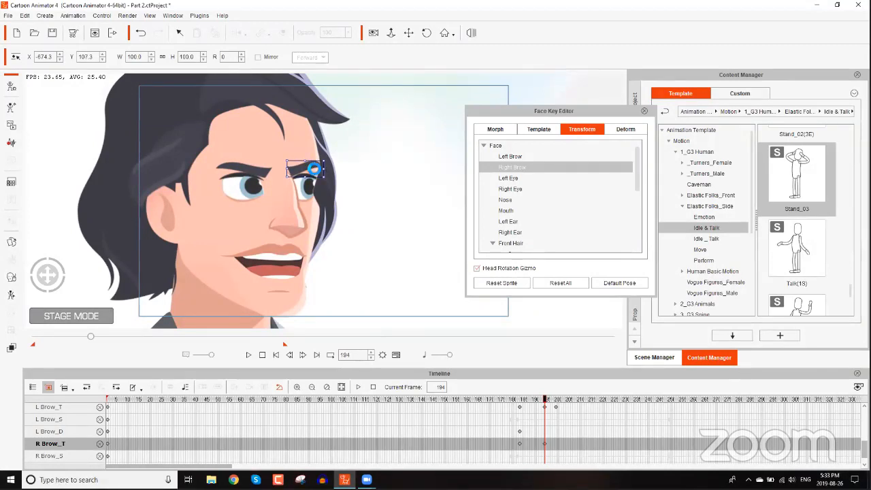
key("space")
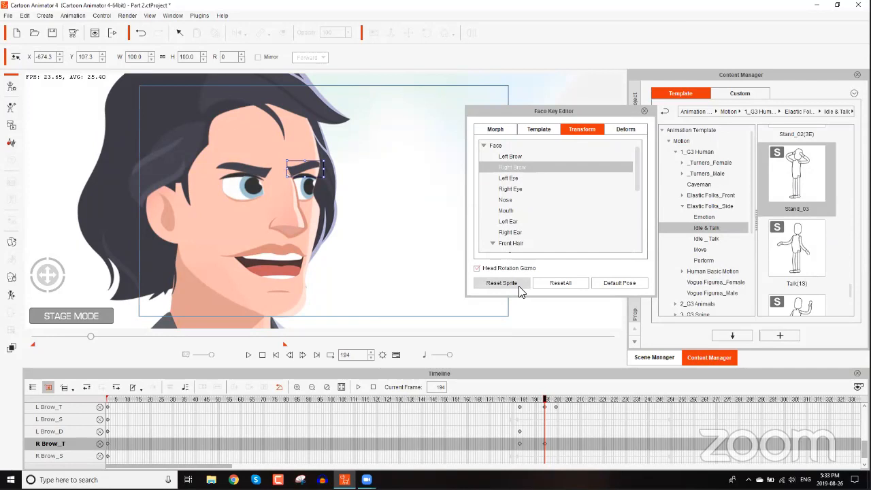
scroll(548, 423, "up", 1)
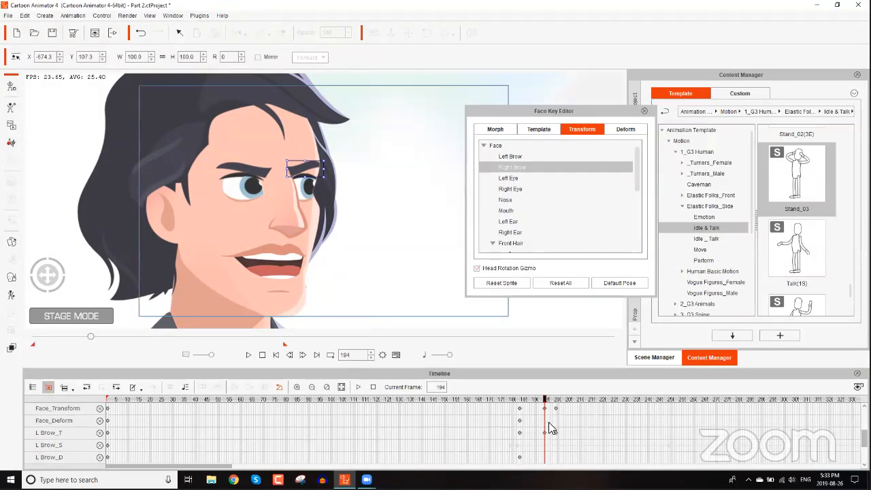
- At frame 199, rotate the right brow to 12 degrees and nudge the left brow slightly down to Y 106.8
left_click(552, 402)
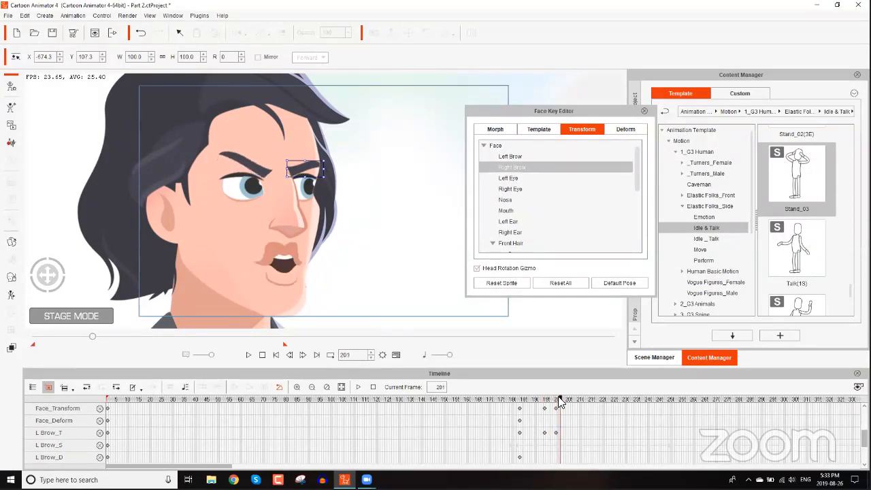
left_click(555, 400)
left_click(556, 400)
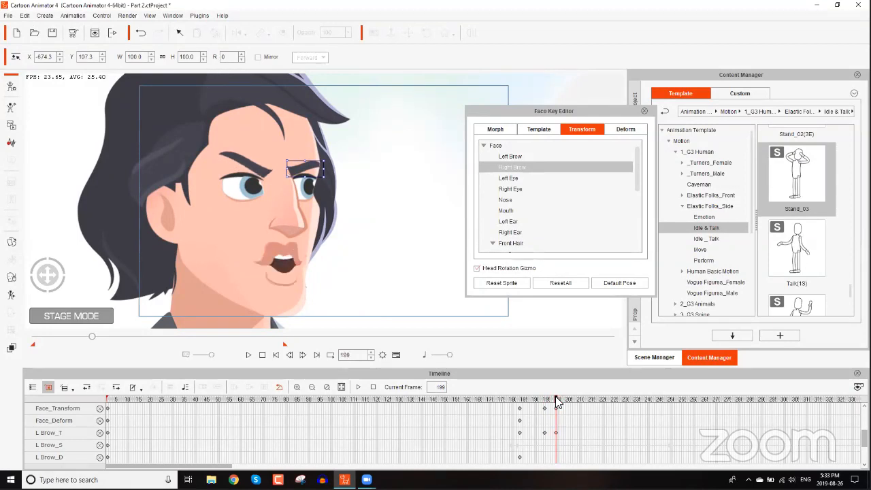
left_click_drag(332, 159, 330, 150)
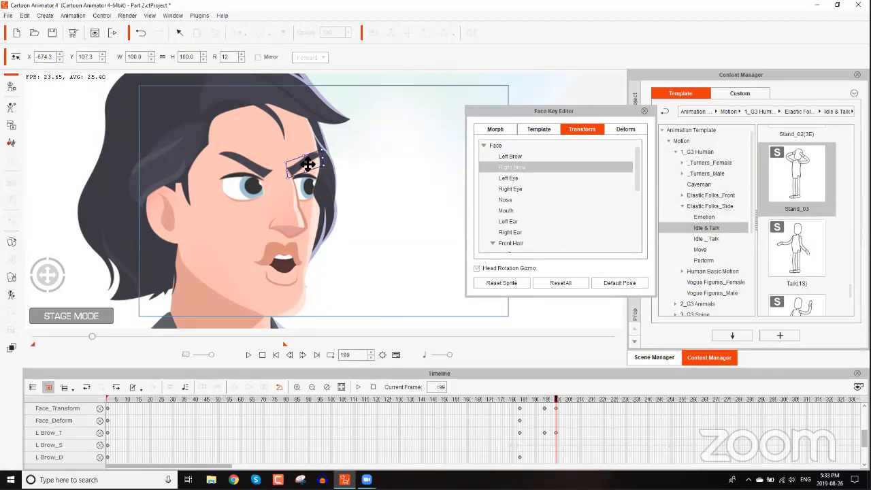
left_click(261, 168)
left_click_drag(264, 172, 264, 174)
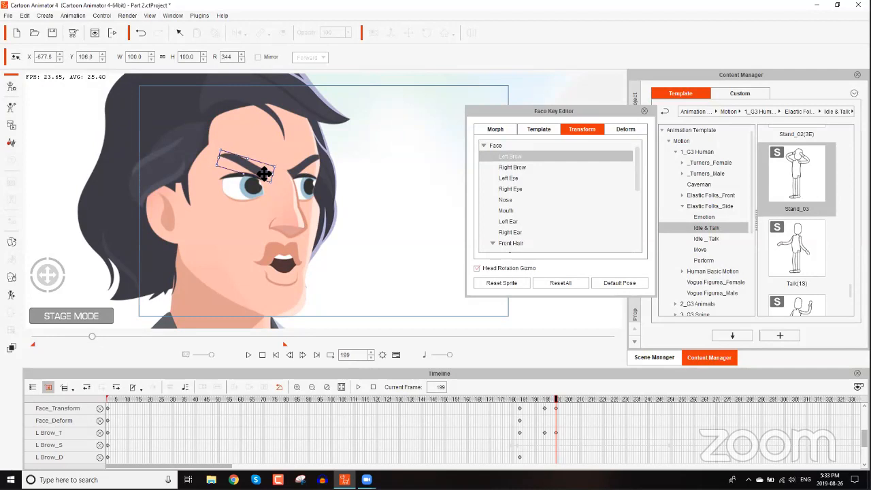
- Return to frame 194 and key the default pose for the face there
left_click(518, 400)
left_click_drag(518, 400, 555, 402)
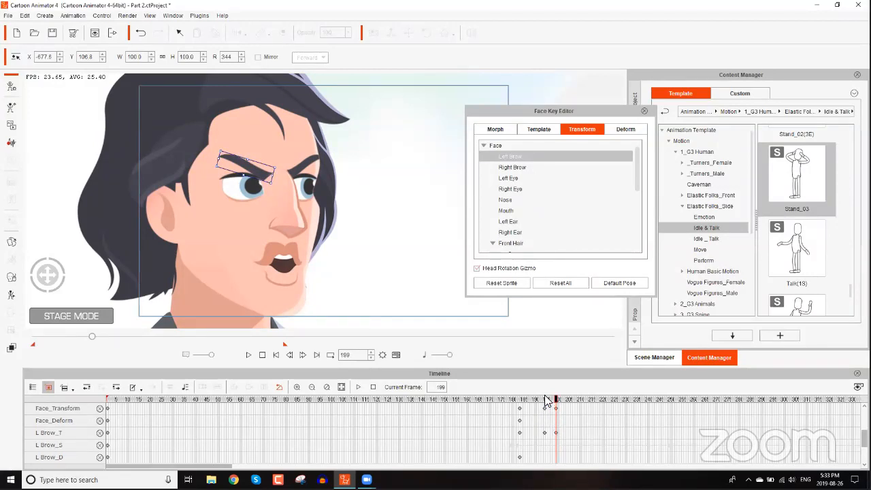
left_click(545, 399)
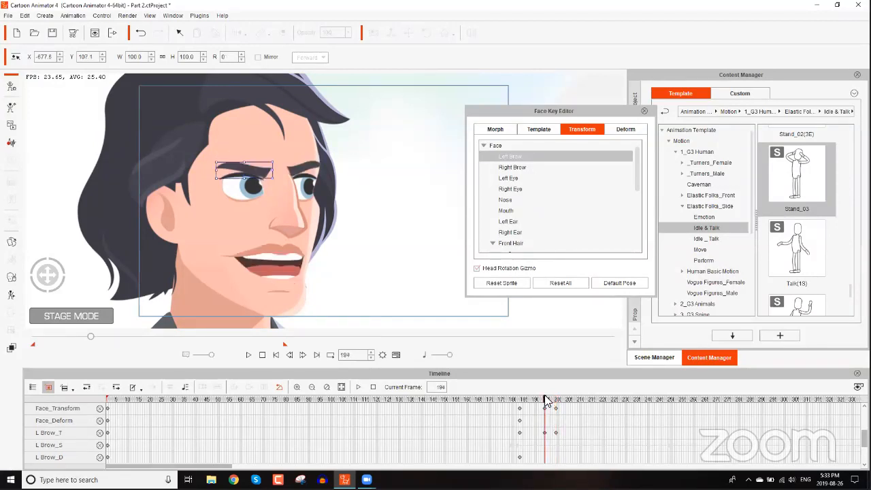
left_click(514, 281)
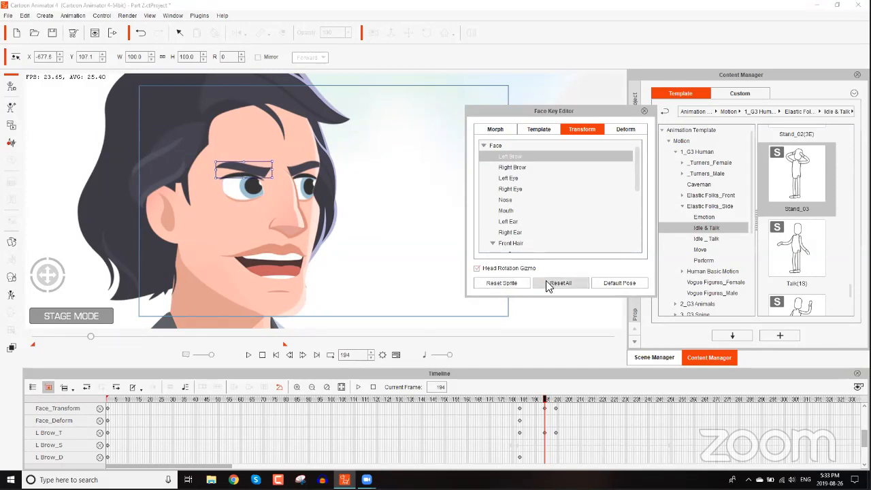
left_click(615, 285)
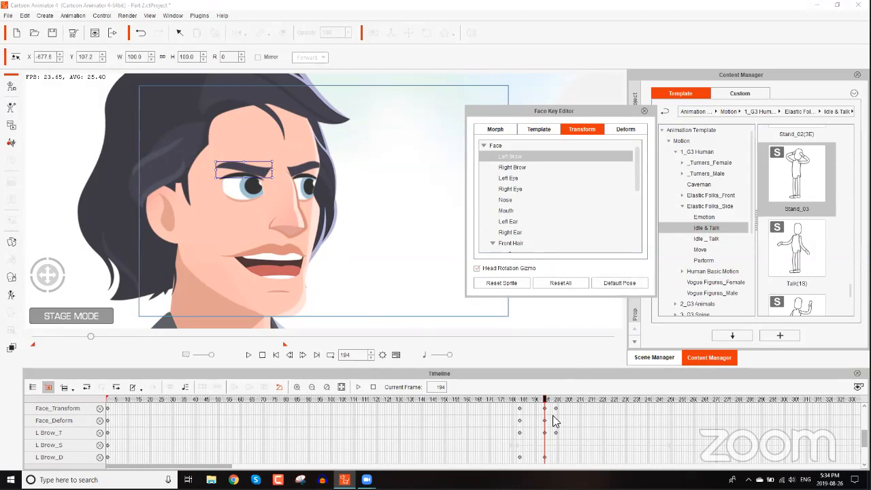
- At frame 199, deform both brows by pulling their outer ends upward into a steeper angry angle
left_click_drag(545, 399, 556, 399)
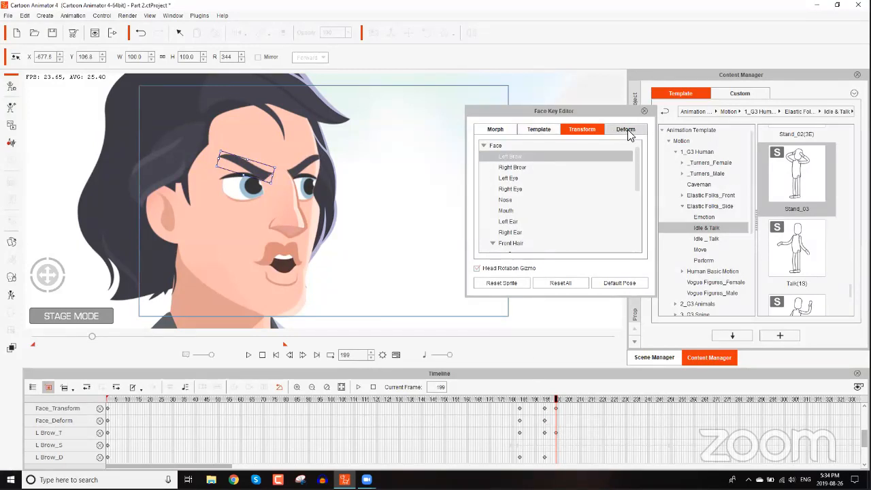
left_click(625, 129)
left_click_drag(207, 132, 223, 184)
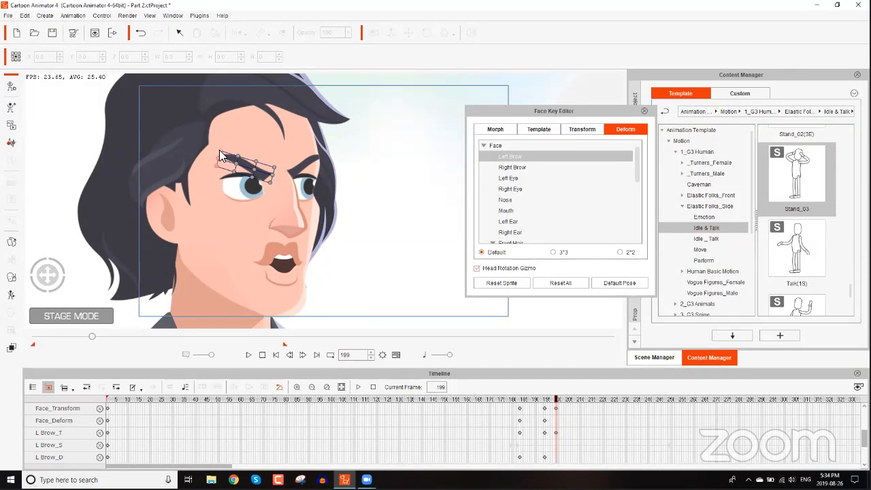
left_click_drag(216, 132, 214, 136)
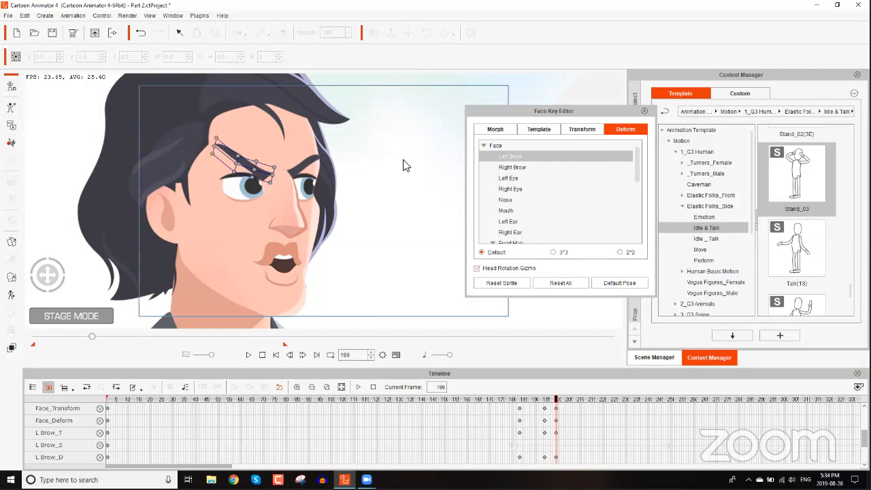
left_click(520, 167)
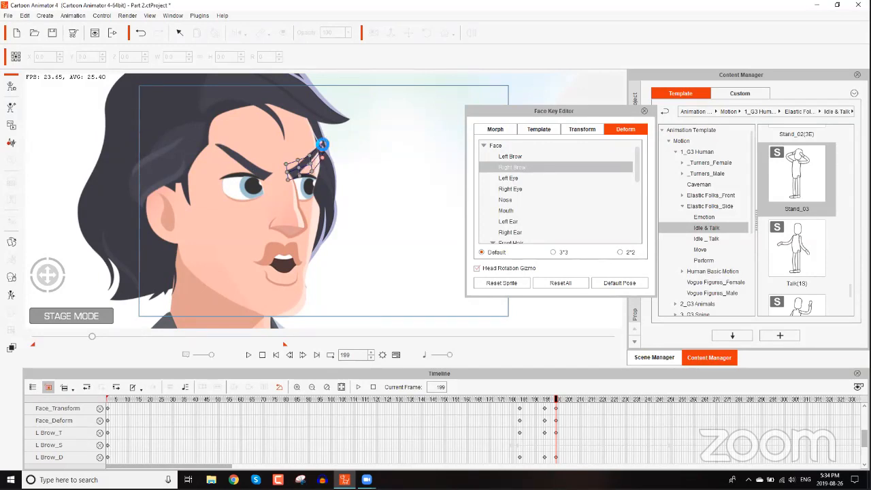
- Play the animation from frame 194 to check the brow movement
left_click(542, 401)
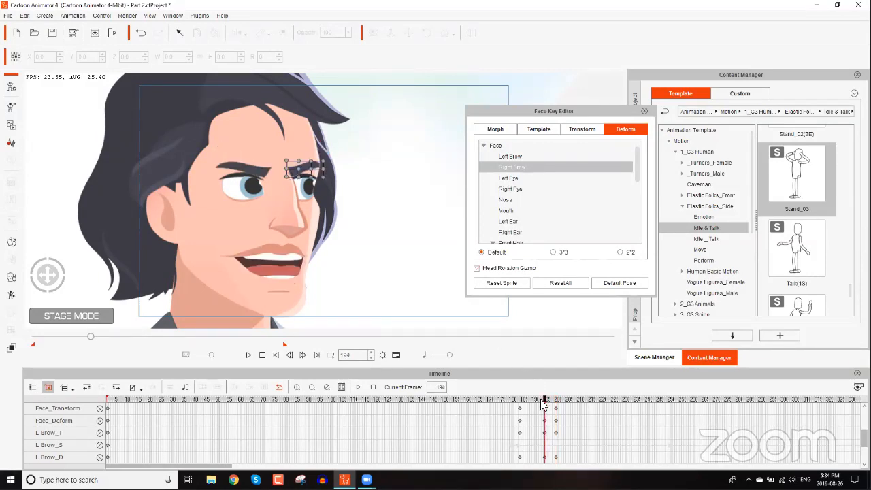
key("space")
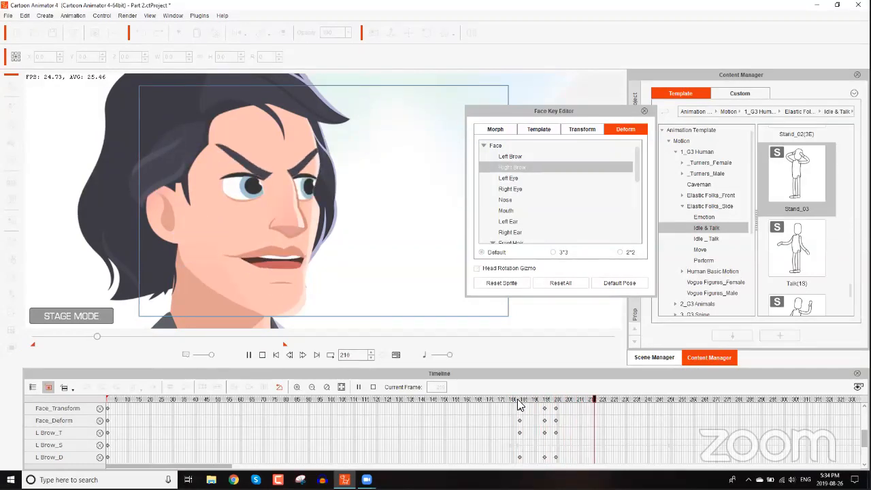
key("space")
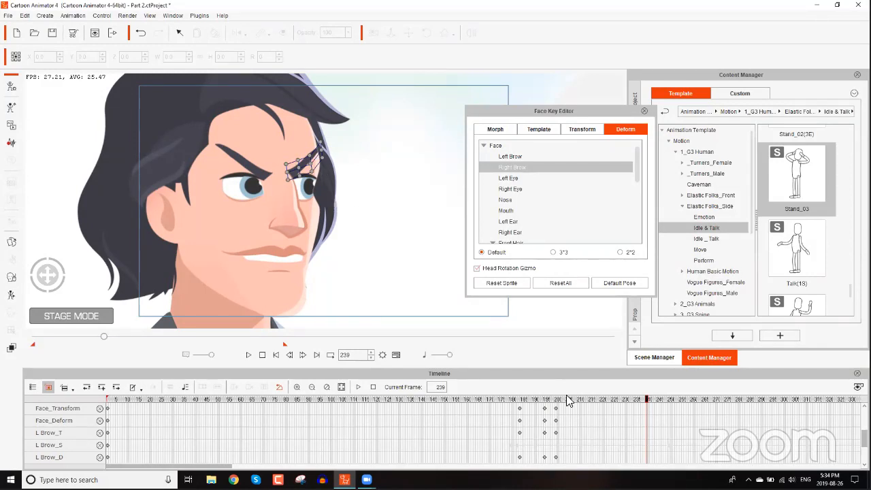
- Try keying the default face pose at frame 245, and undo it
left_click_drag(555, 402, 660, 403)
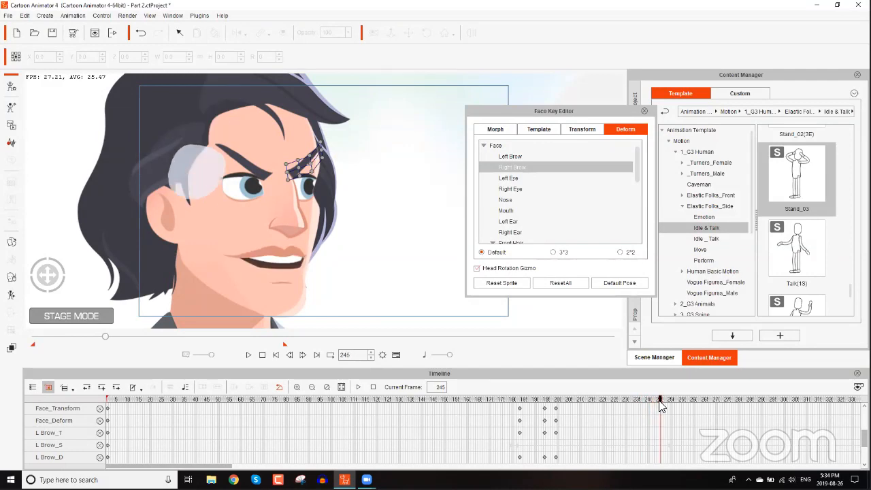
left_click(625, 286)
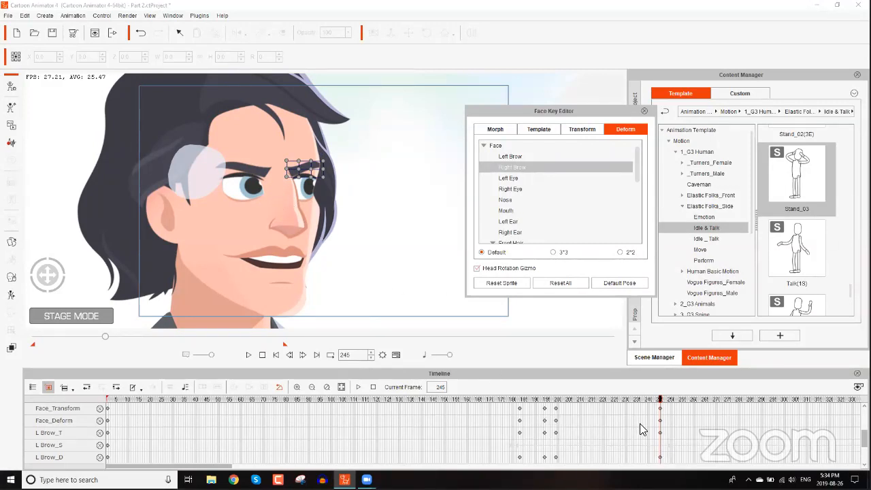
scroll(645, 423, "up", 1)
scroll(643, 433, "up", 1)
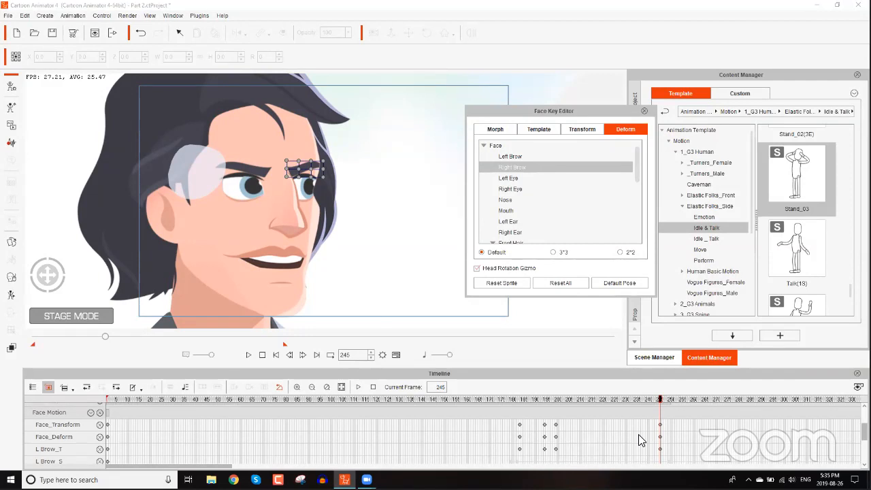
key("ctrl+z")
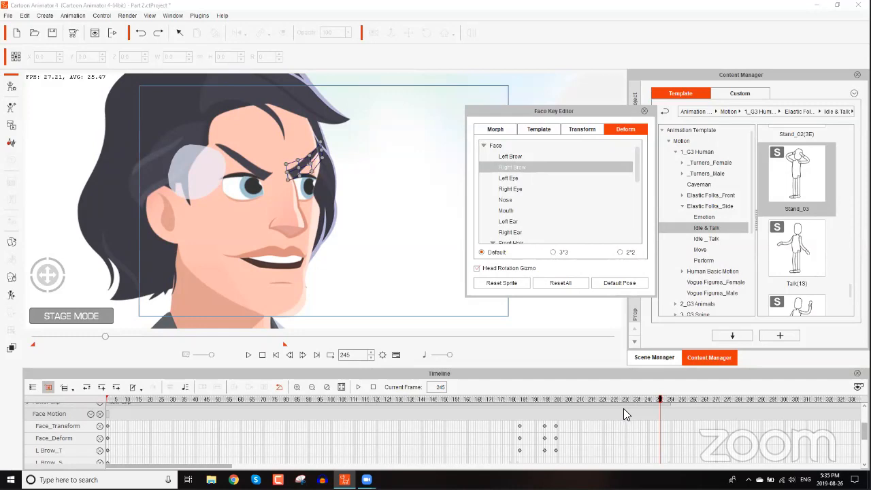
- Enlarge the timeline to show all the brow tracks and move the Face Key Editor clear of it
scroll(624, 414, "down", 1)
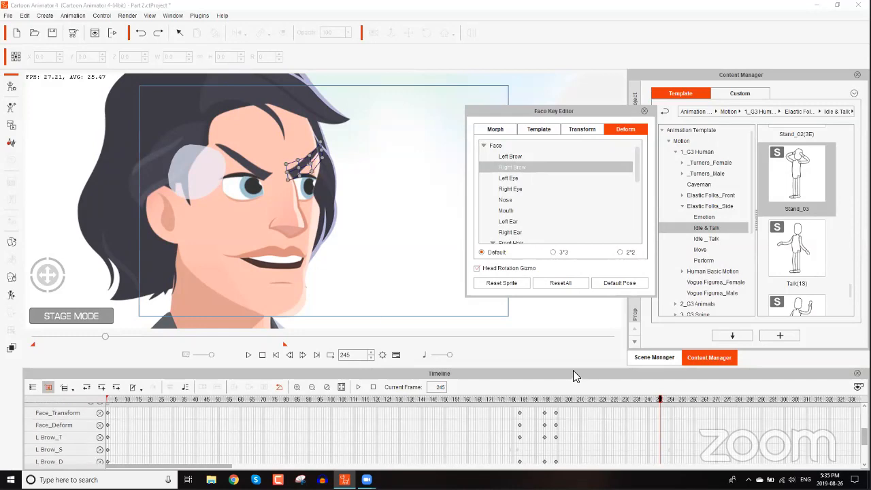
left_click_drag(575, 368, 579, 287)
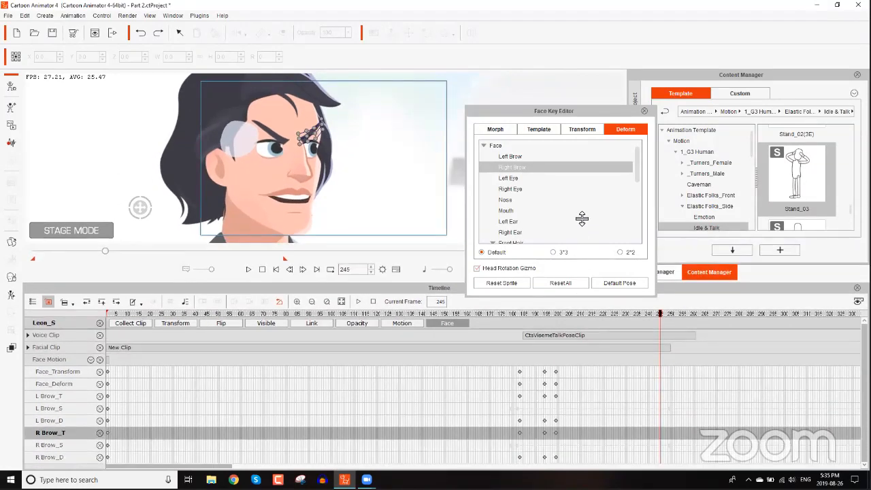
left_click_drag(577, 115, 690, 42)
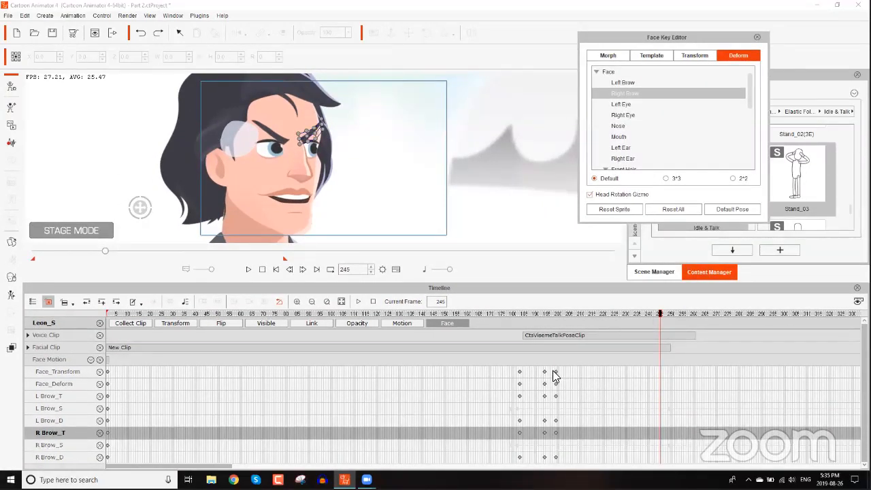
- Copy all face transform and deform keys at frame 199, preview from frame 180, and paste them at frame 238
left_click_drag(555, 372, 563, 462)
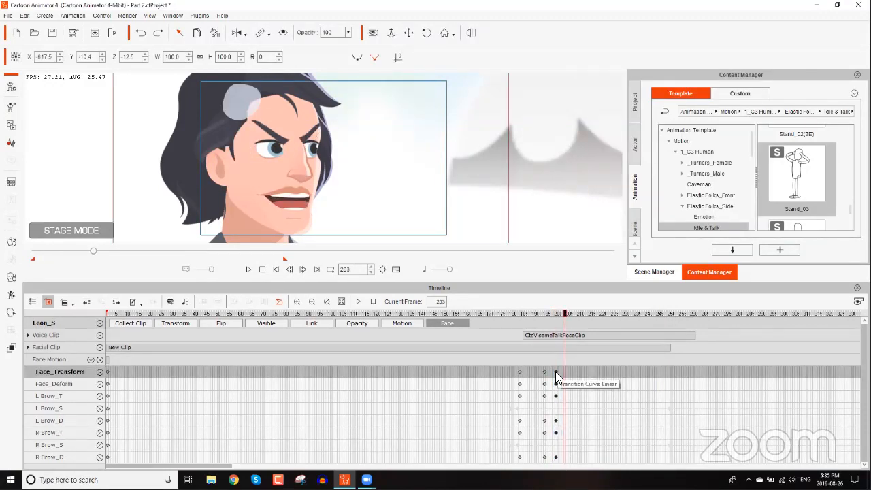
right_click(555, 373)
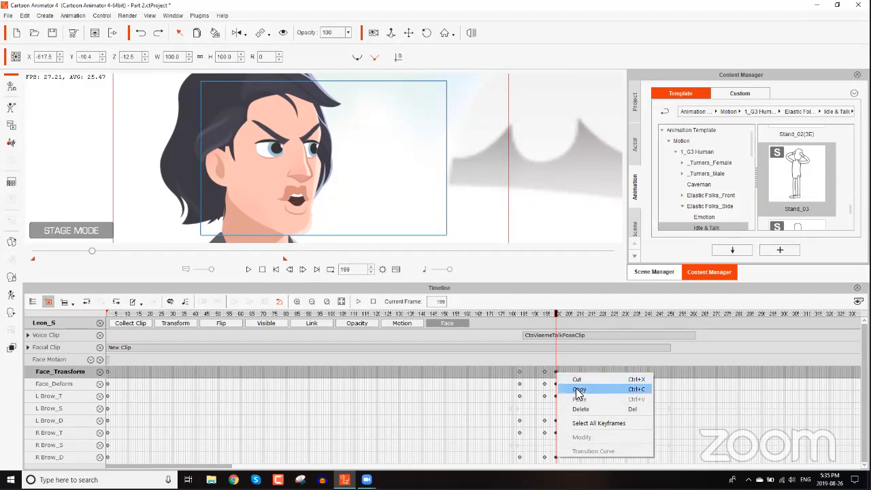
left_click(578, 388)
left_click_drag(548, 314, 512, 313)
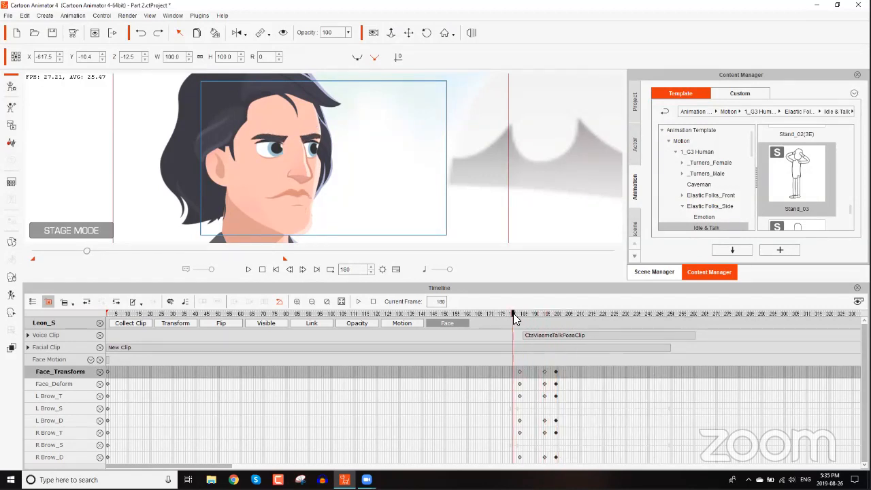
key("space")
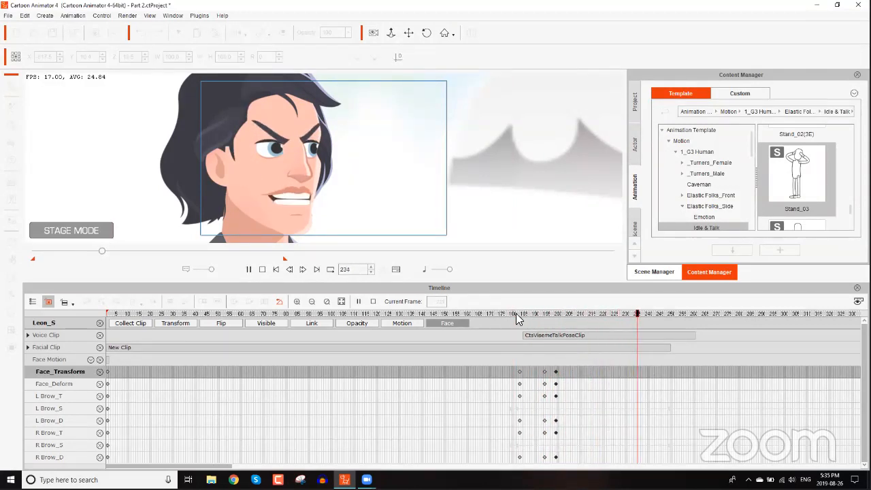
key("space")
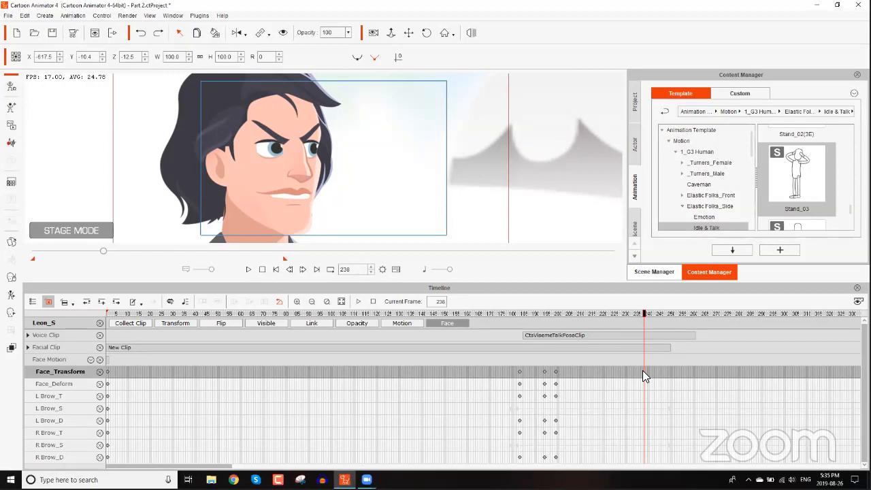
right_click(643, 372)
left_click(670, 396)
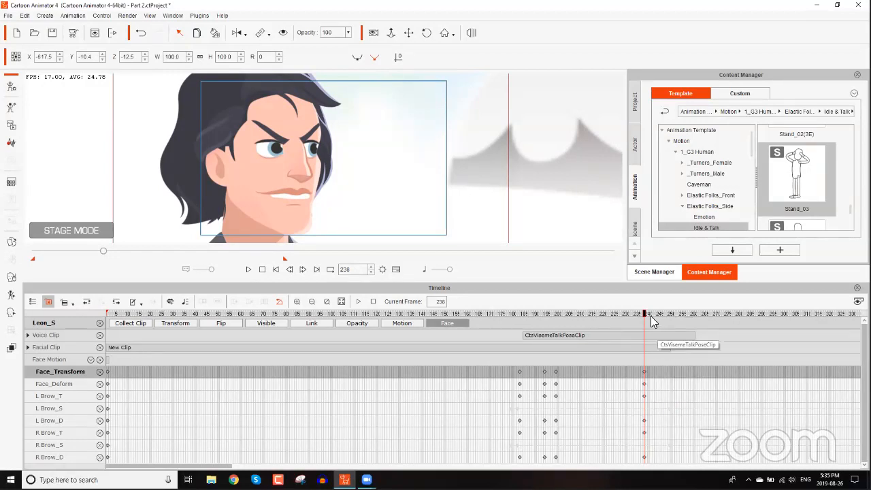
- Reopen the Face Key Editor at frame 242 and apply the default pose
left_click_drag(643, 310, 652, 313)
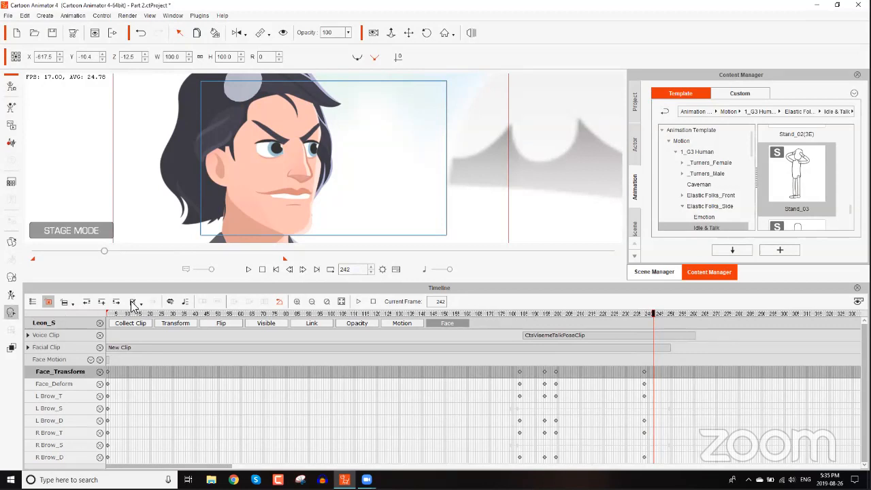
left_click(11, 311)
left_click(743, 211)
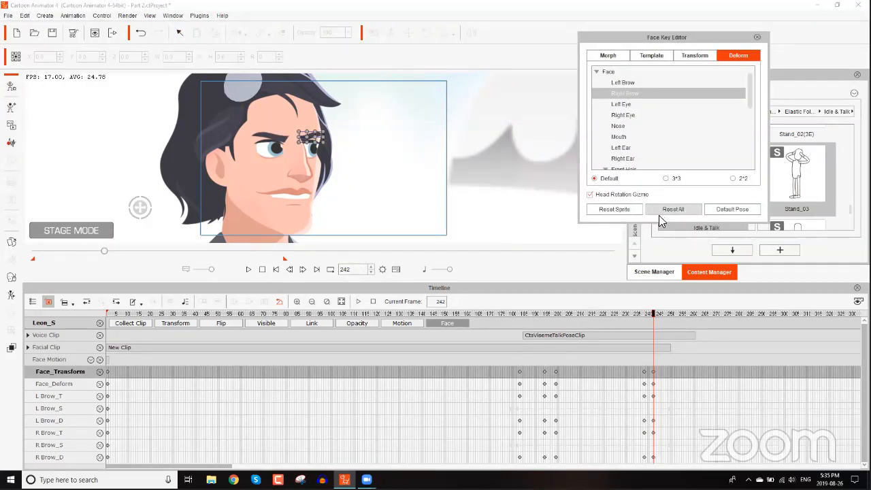
- Reset the deform and transform of all face parts at frame 242, and check the left and right brows
left_click(680, 209)
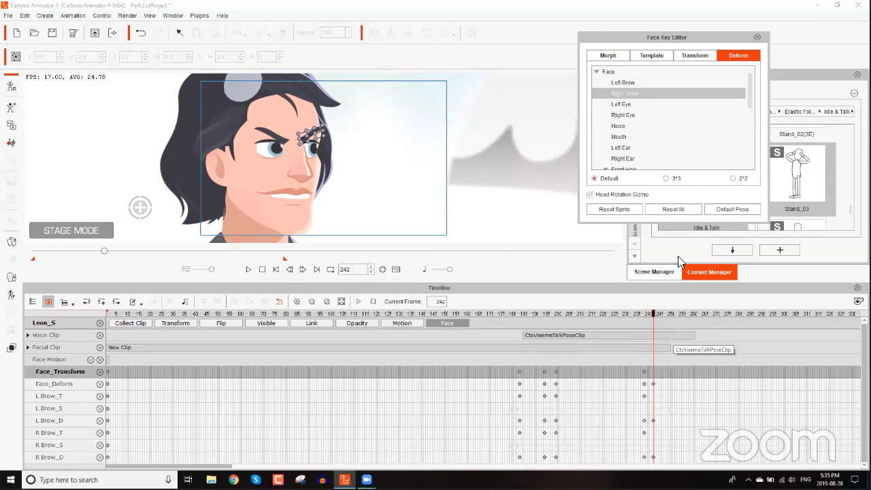
left_click(707, 57)
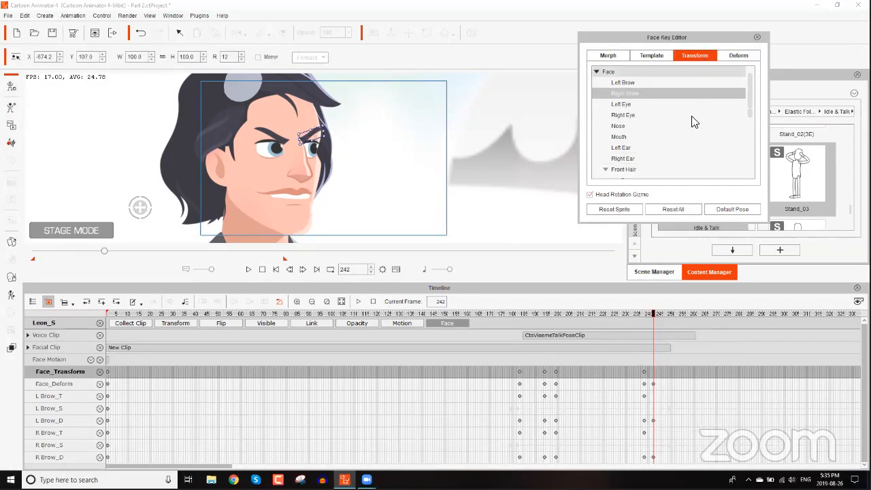
left_click(683, 211)
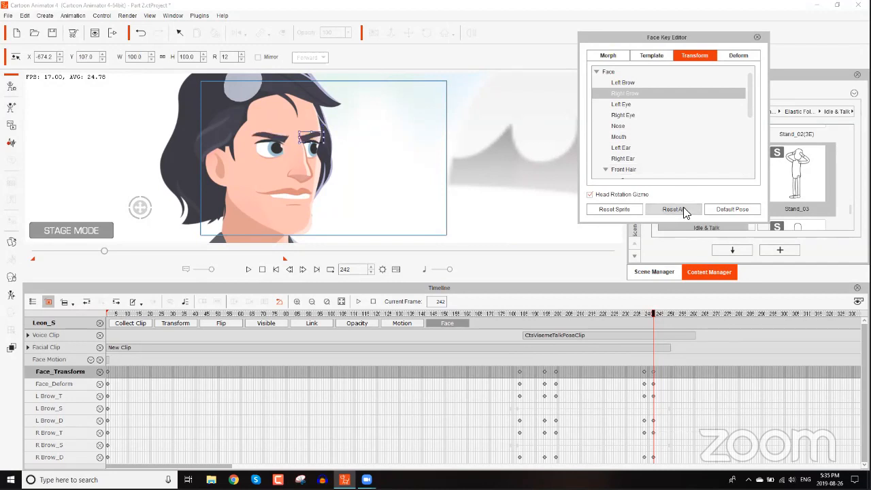
left_click(736, 58)
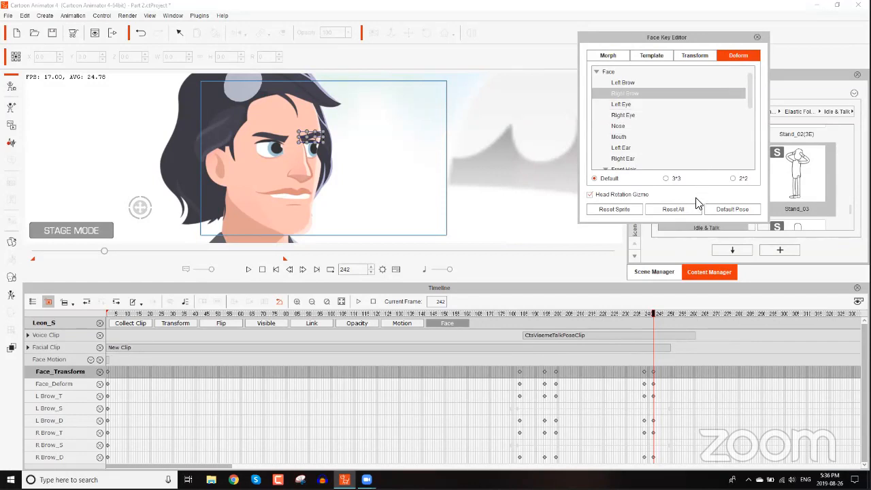
left_click(696, 57)
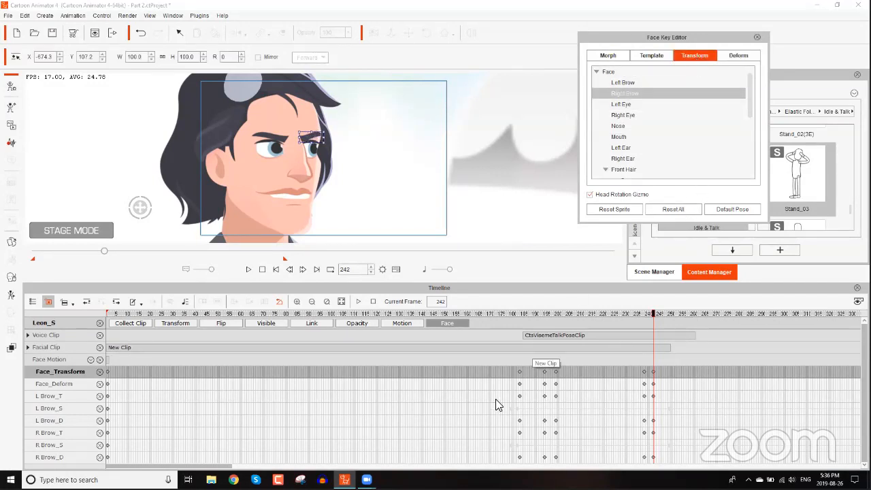
left_click(625, 84)
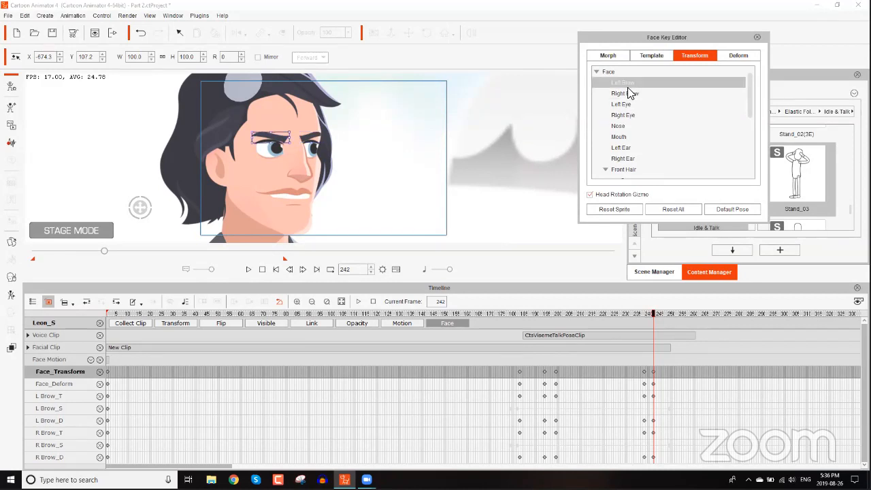
left_click(628, 94)
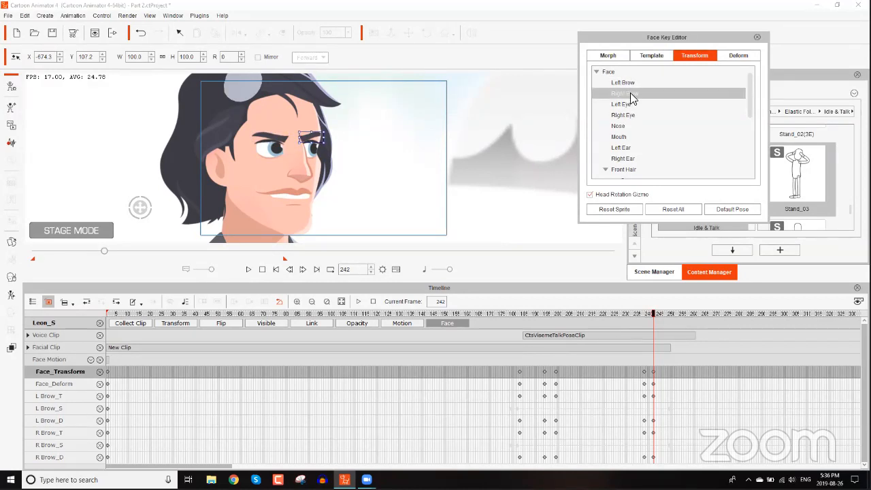
- Examine the Face Motion track list with its appended parts, and preview the brow animation from frame 177
left_click(512, 314)
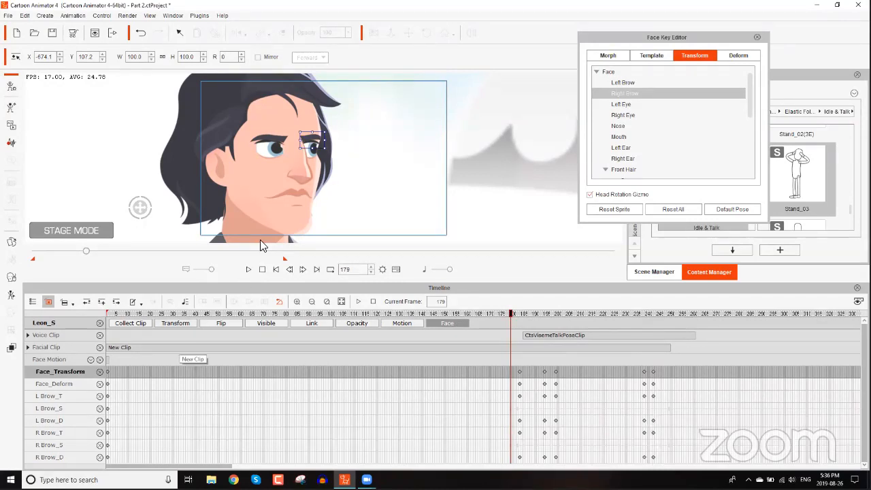
left_click(92, 361)
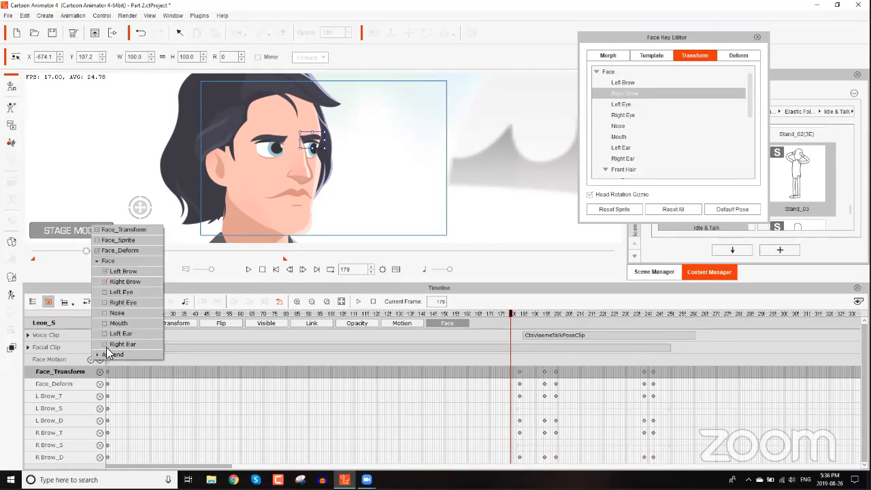
left_click(97, 355)
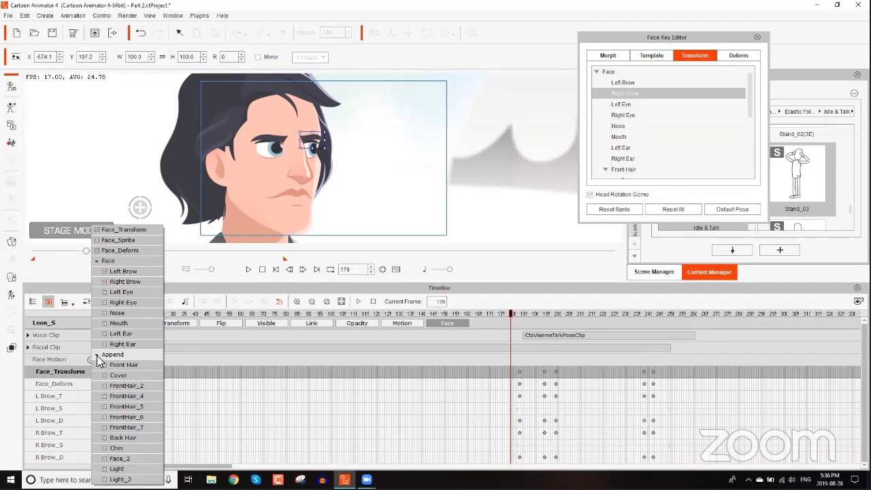
left_click(97, 356)
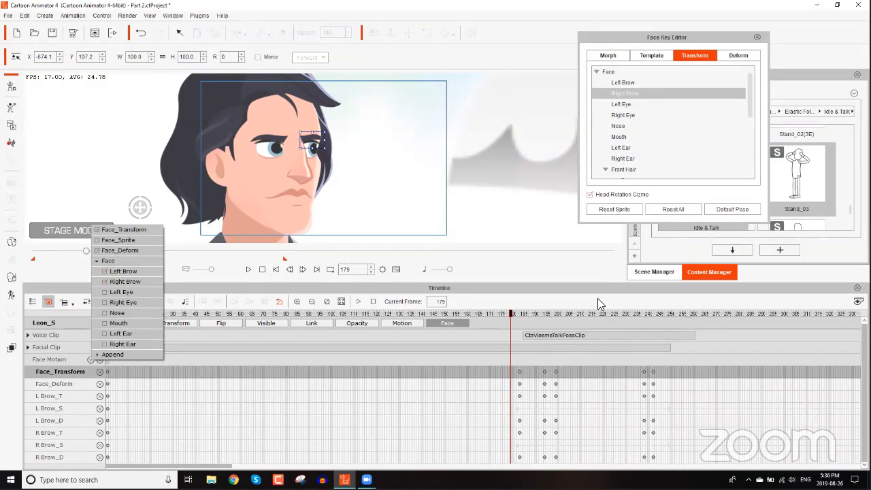
left_click_drag(522, 314, 504, 314)
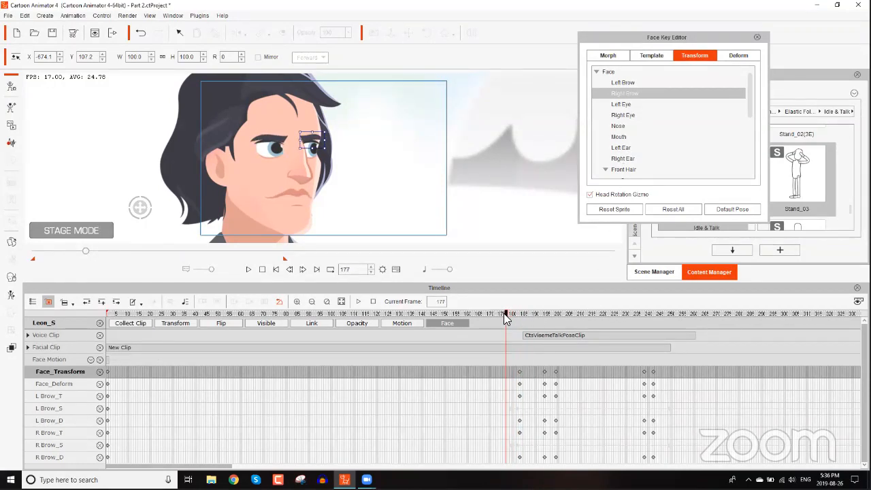
key("space")
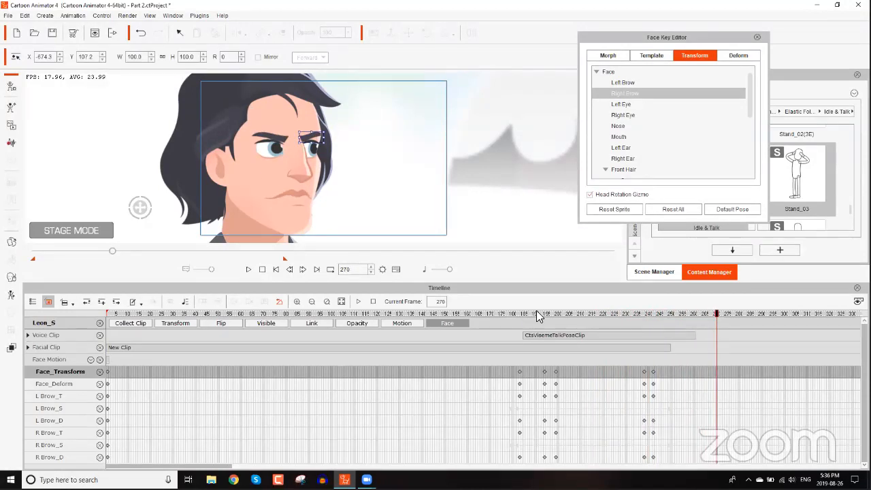
- At frame 183, try and undo the default face key, and turn the head with the head rotation gizmo
mouse_move(527, 315)
left_mouse_down()
mouse_move(514, 316)
mouse_move(527, 315)
left_mouse_up()
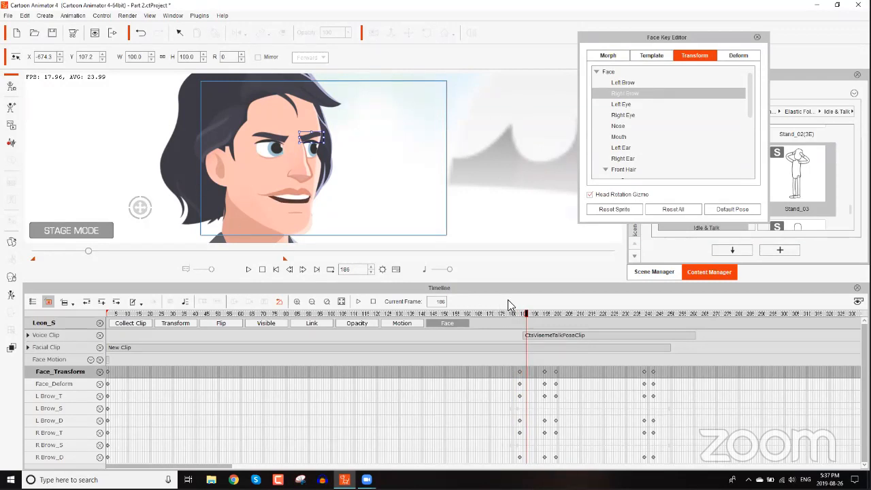
left_click(523, 316)
left_click_drag(523, 317, 519, 315)
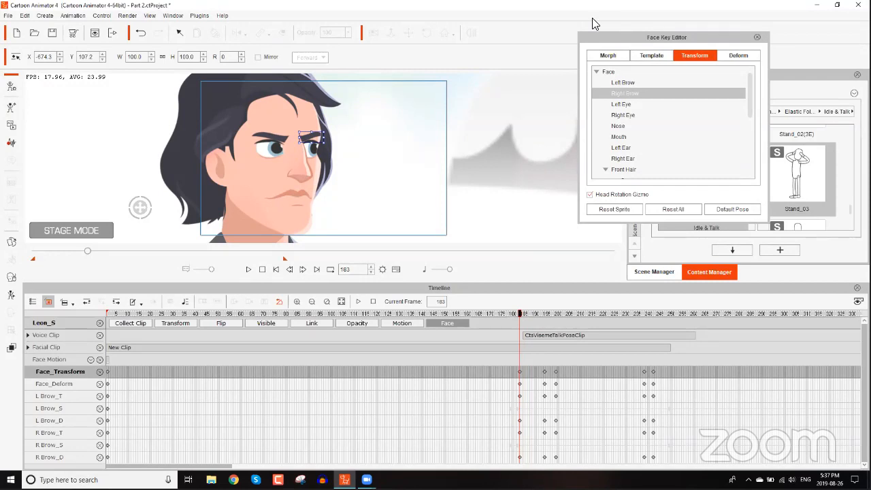
left_click(608, 55)
left_click(648, 212)
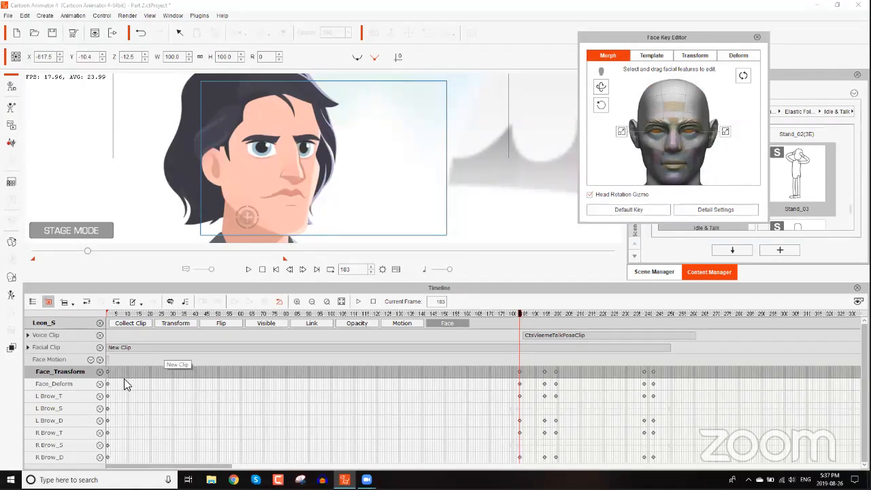
key("ctrl+z")
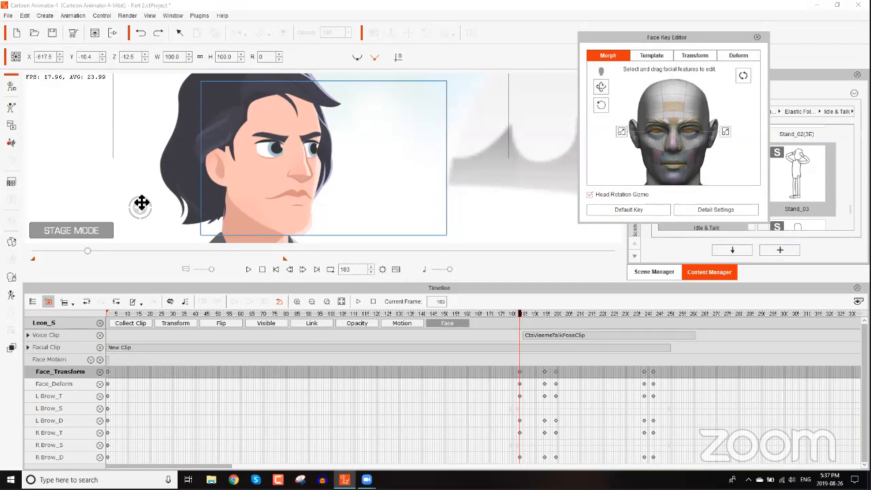
left_click_drag(141, 204, 404, 175)
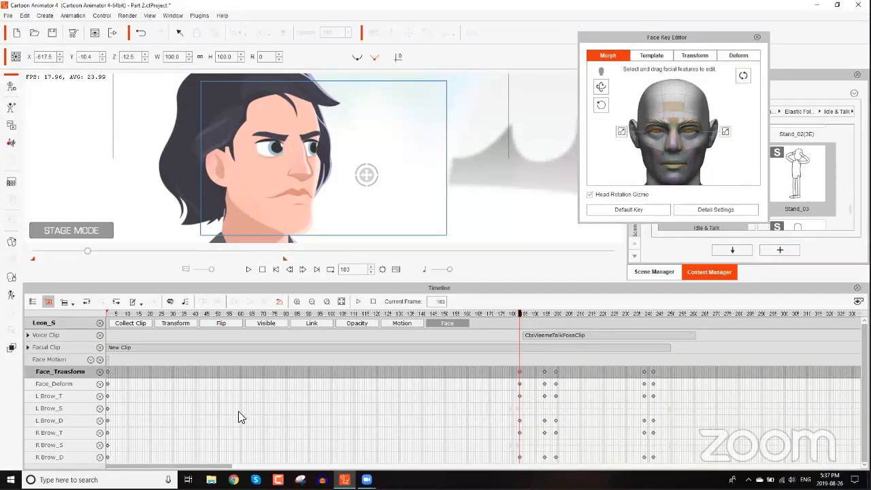
- Hide the brow, Face_Deform and Face_Transform tracks, and expand the Facial Clip to show its Head and Face tracks
left_click(91, 360)
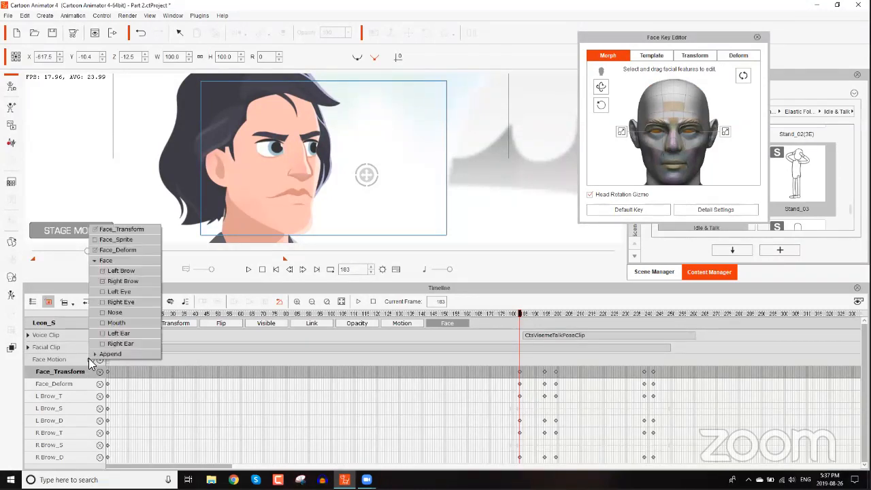
left_click(102, 281)
left_click(102, 271)
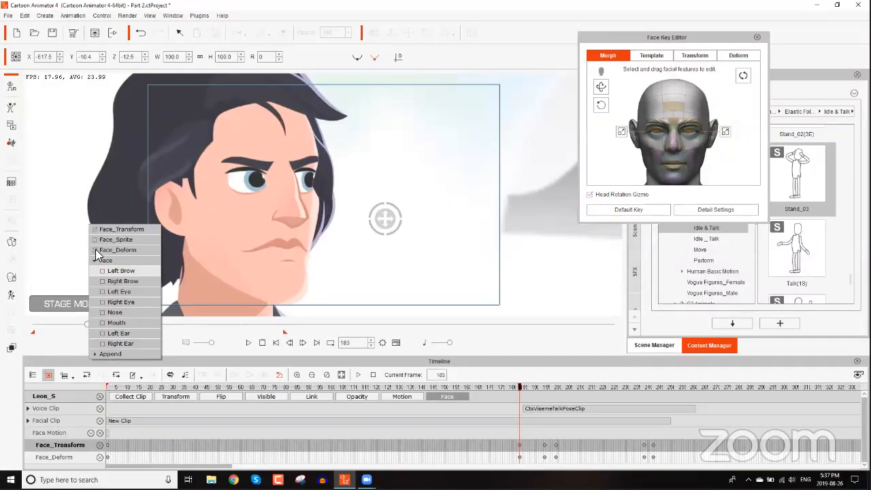
left_click(95, 249)
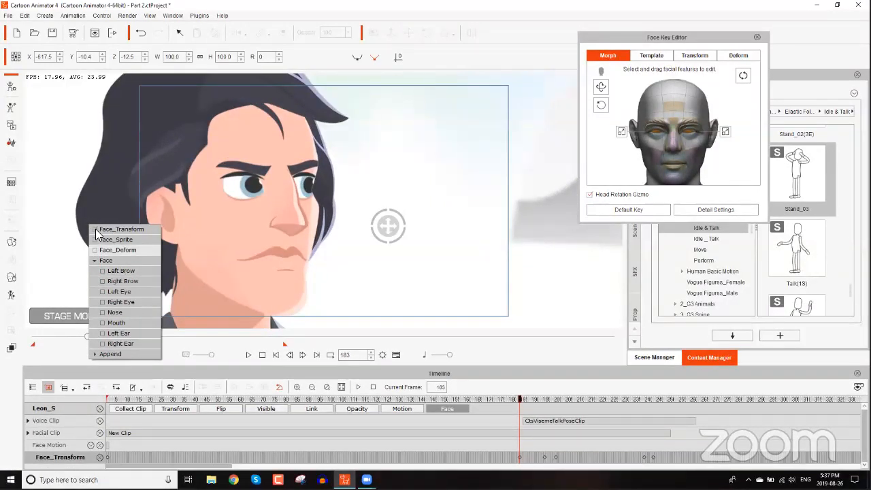
left_click(96, 229)
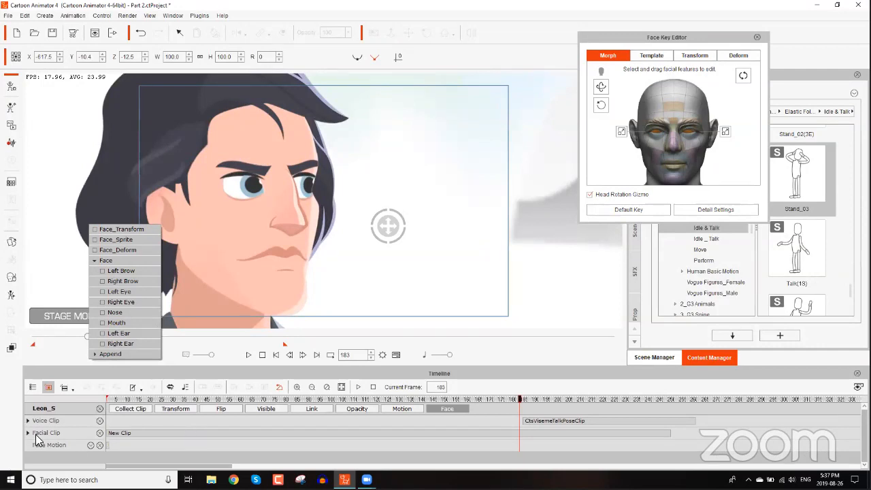
left_click(28, 433)
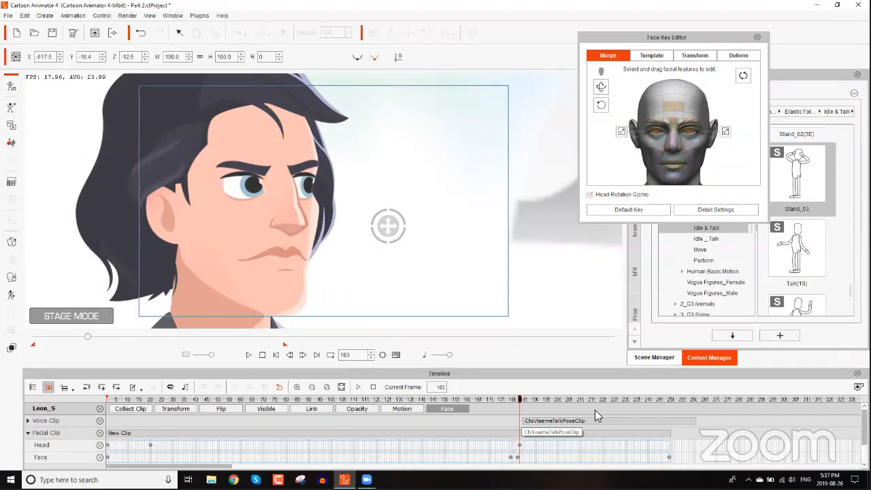
- Key a sideways head turn away from the hair side at frame 190 with the head rotation gizmo
scroll(543, 438, "up", 2)
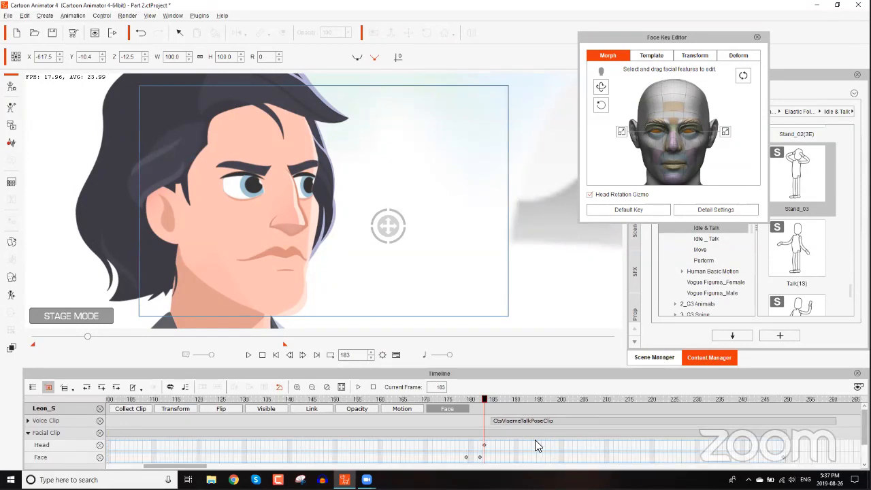
left_click_drag(482, 394, 516, 397)
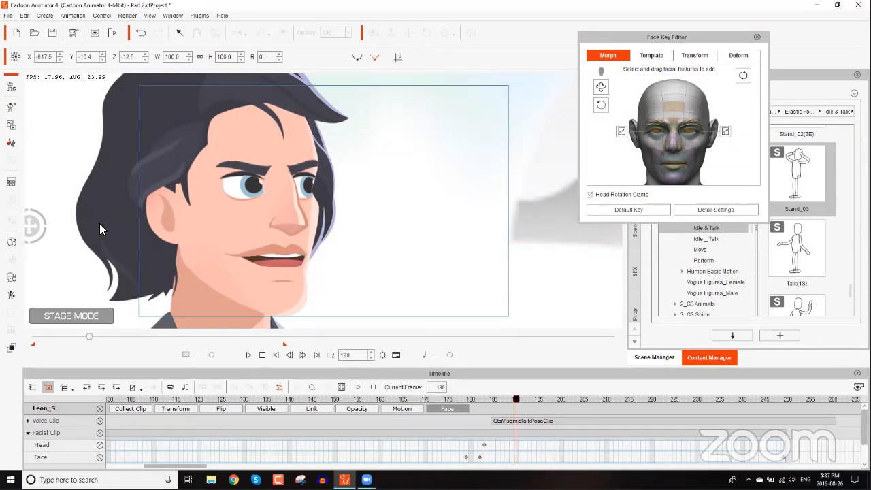
left_click_drag(37, 237, 510, 189)
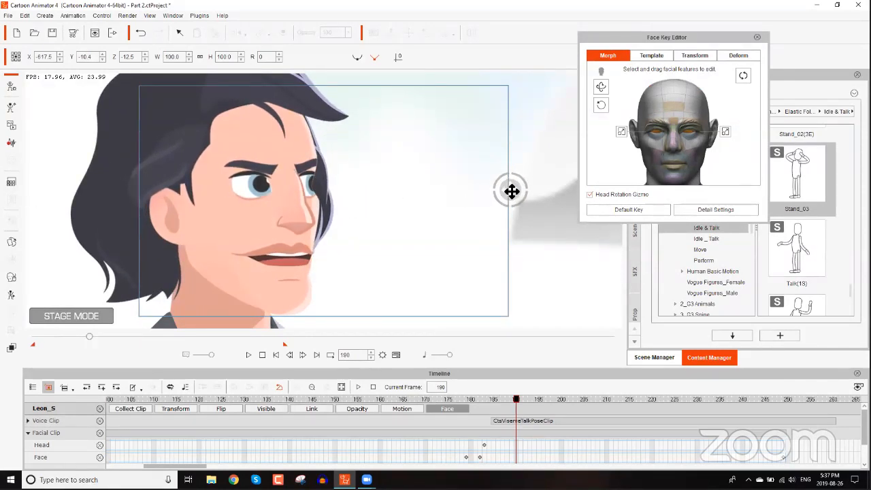
- Key the head turned sideways and tilted upward at frame 198 with the head rotation gizmo
left_click_drag(480, 401, 551, 401)
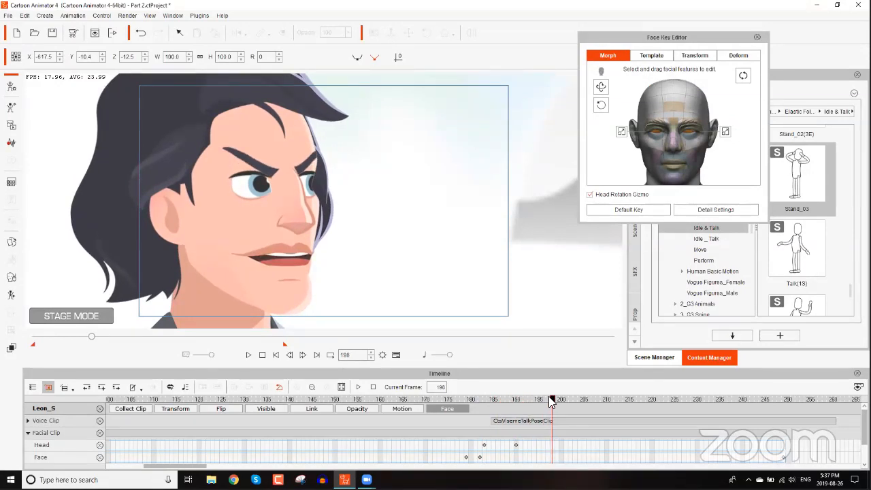
left_click_drag(379, 193, 391, 249)
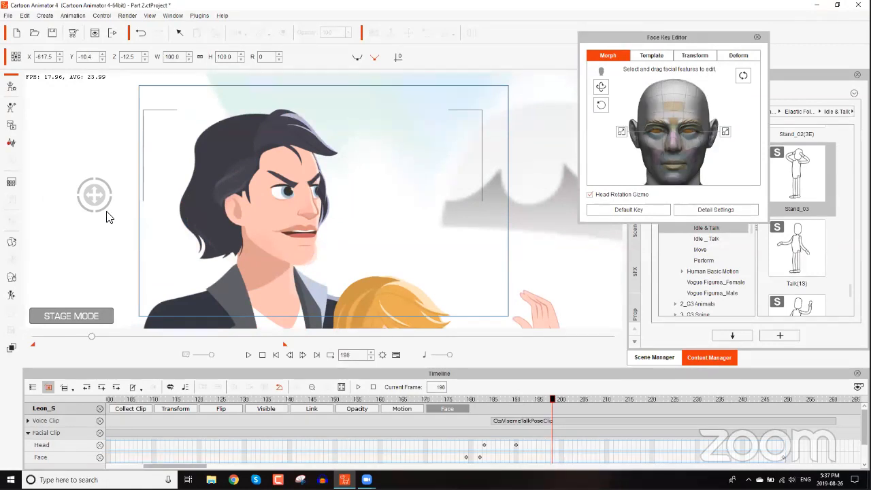
left_click_drag(95, 193, 412, 100)
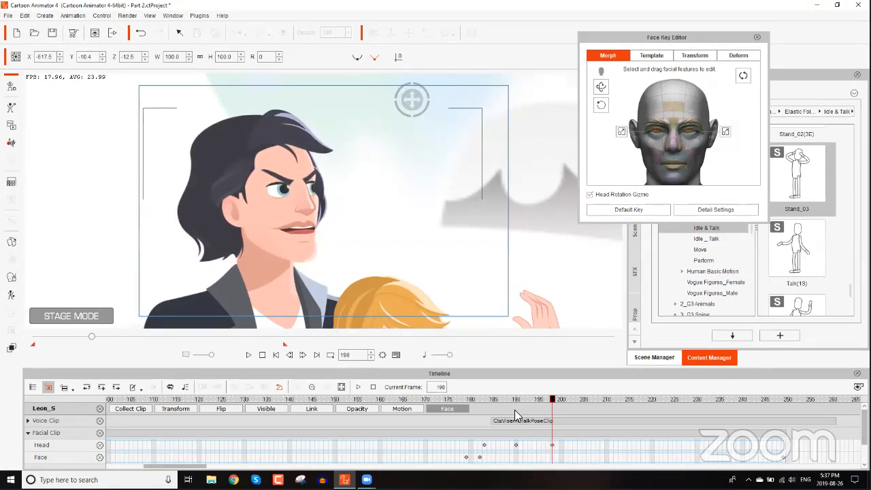
- Preview the head turn from frame 179, and add a Head key at frame 224 to hold the pose
left_click_drag(514, 404, 468, 401)
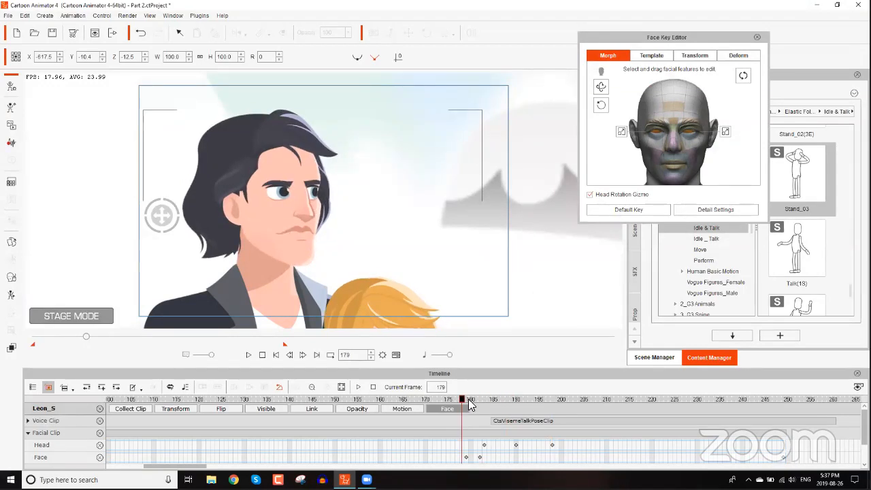
left_click_drag(609, 403, 670, 402)
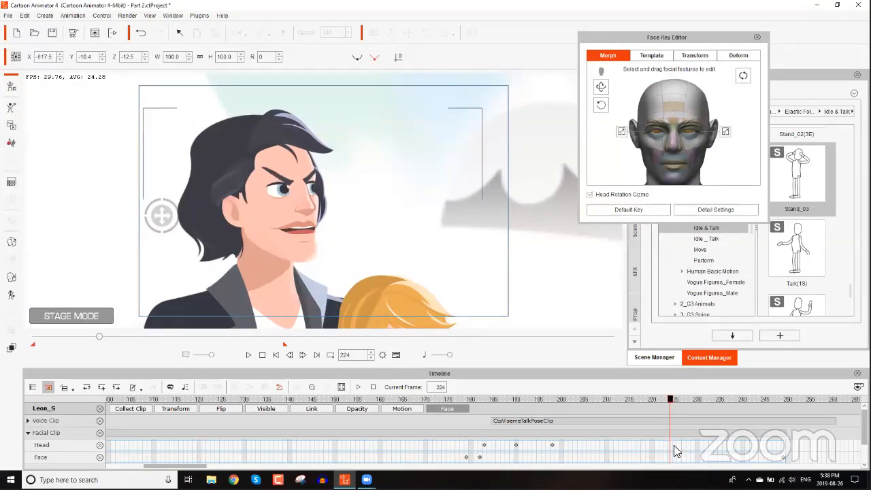
left_click(668, 447)
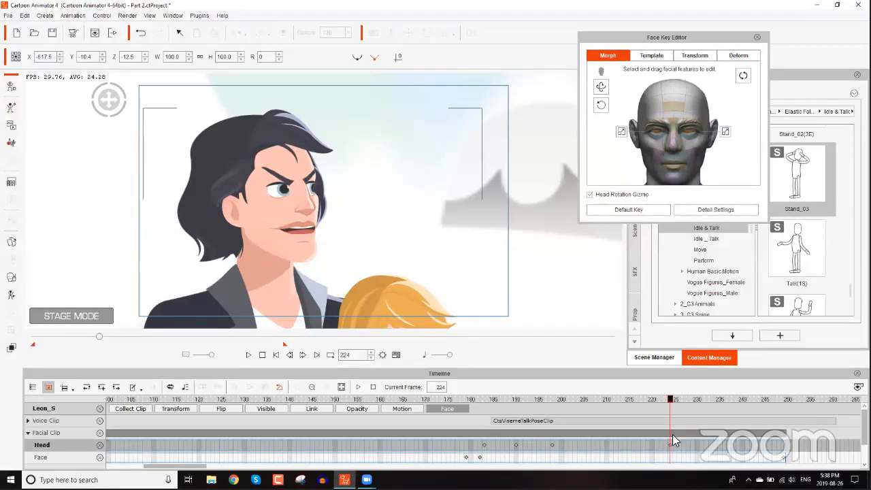
- Copy the Head key at frame 183 and paste it at frame 230 to return the head to its starting pose
left_click(514, 445)
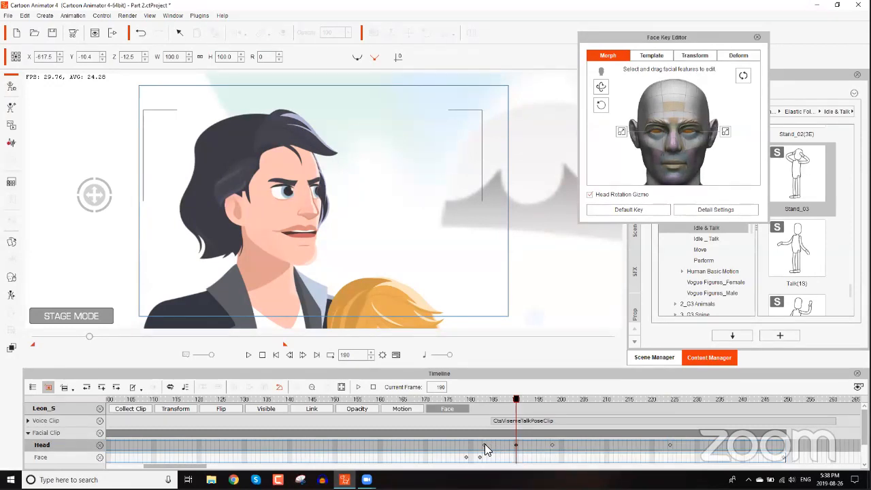
left_click(484, 445)
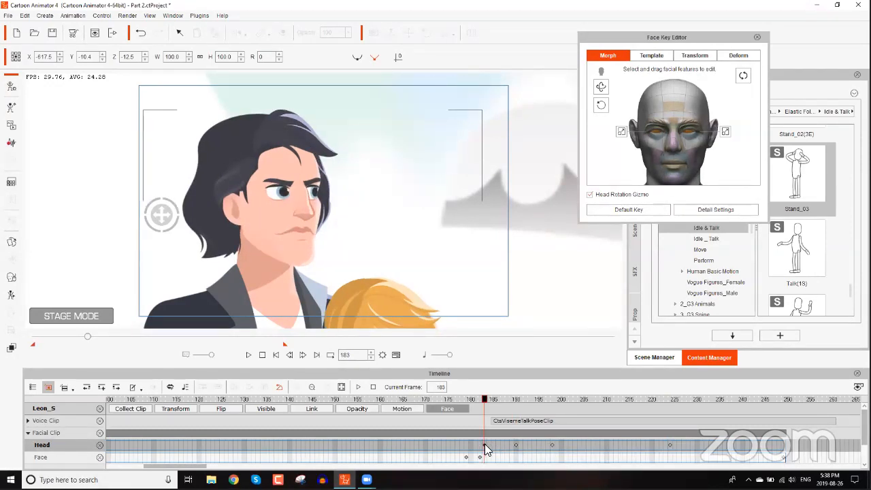
right_click(484, 445)
left_click(514, 463)
left_click(695, 445)
right_click(695, 445)
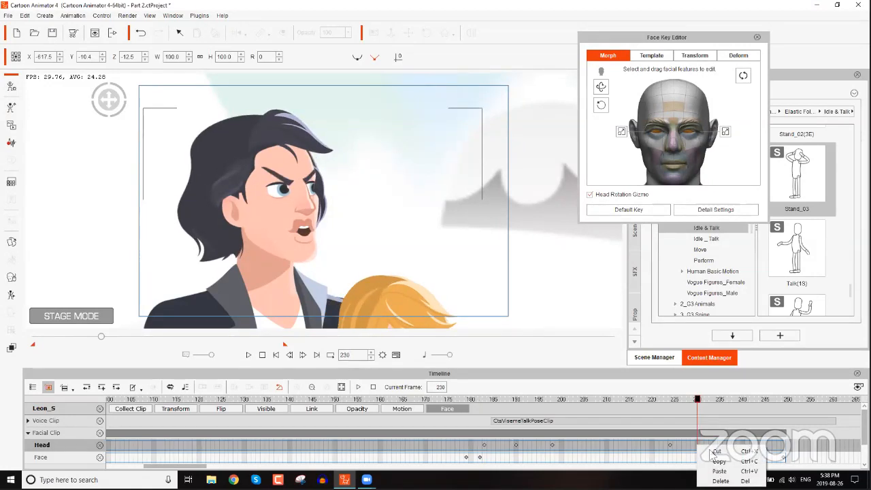
left_click(720, 471)
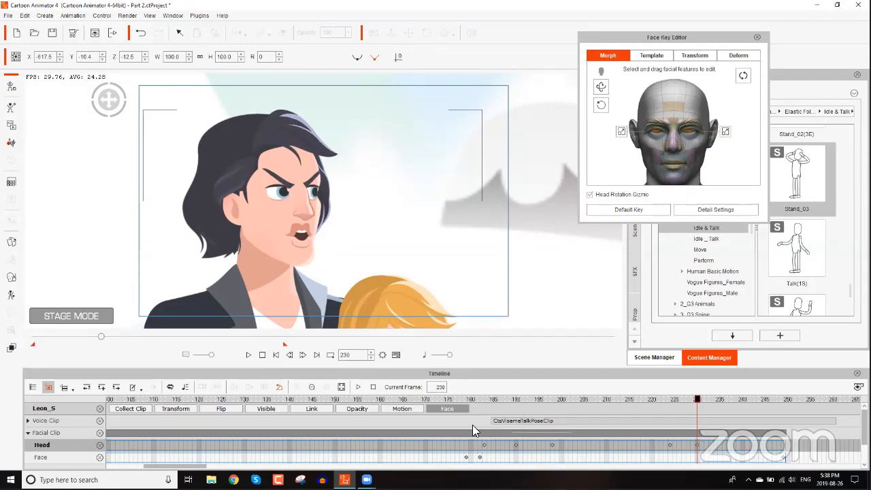
- Play back the talking head turn from frame 178 and check the pose at frame 252
left_click_drag(485, 400, 461, 401)
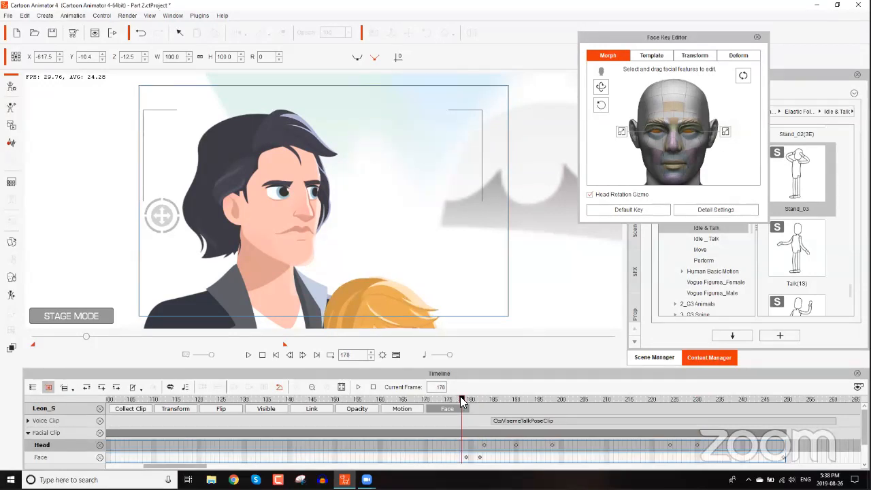
key("space")
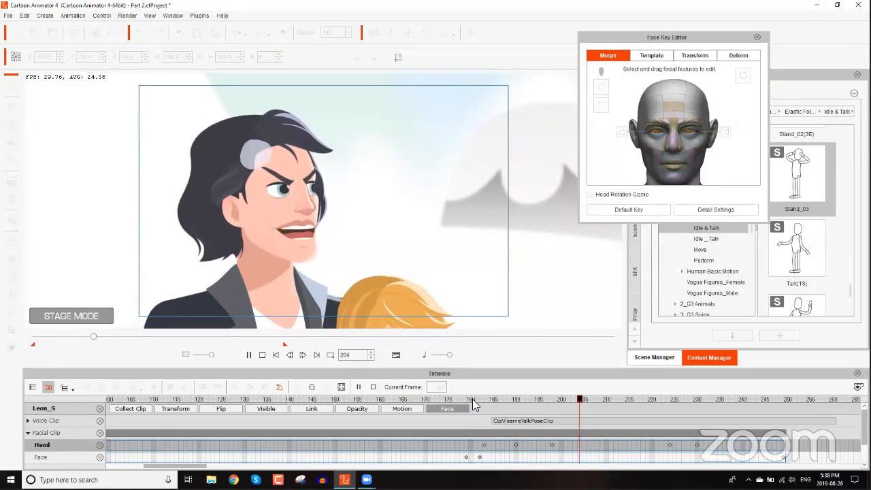
key("space")
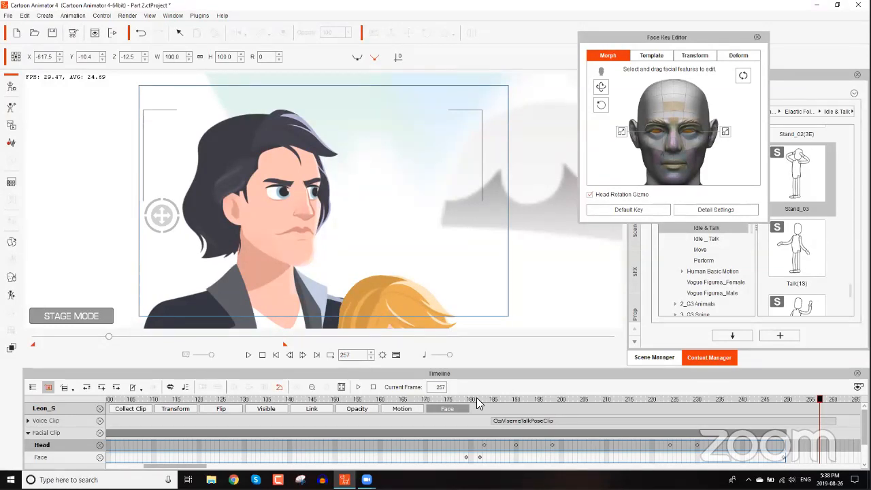
left_click(770, 401)
left_click_drag(771, 403, 796, 402)
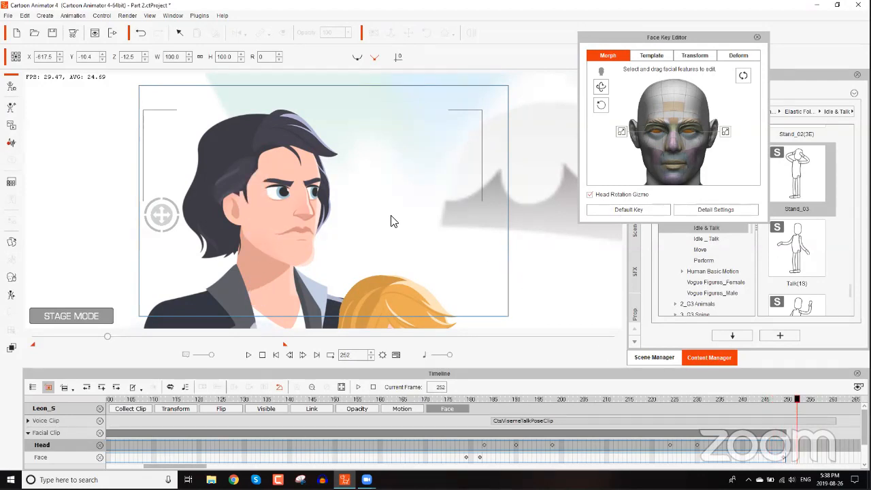
- Bring the characters' upper bodies into view and switch the man's timeline from face tracks to Motion tracks at frame 183
left_click_drag(439, 289, 272, 234)
left_click(477, 399)
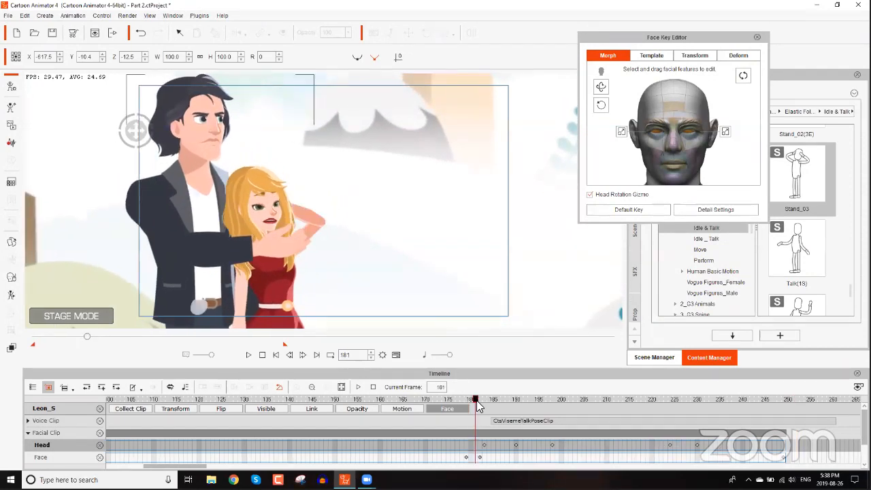
left_click(485, 399)
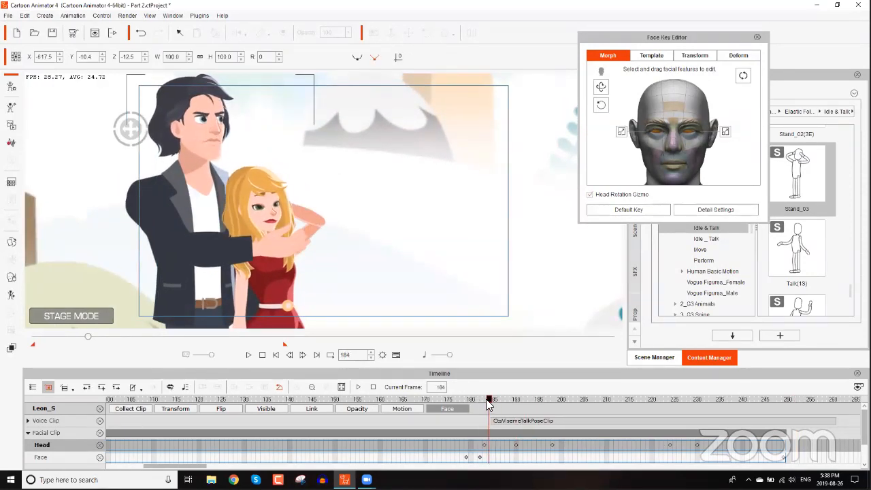
left_click(443, 410)
left_click(410, 411)
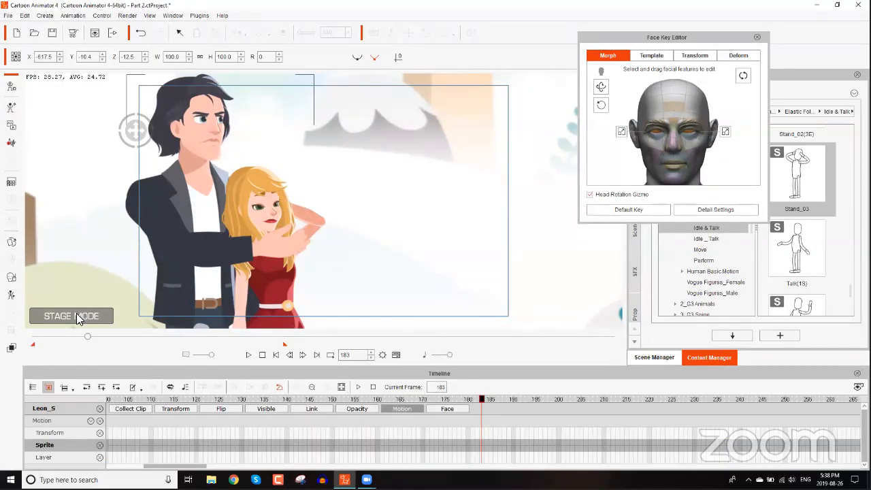
- Open the 2D Motion Key Editor and set a Full Body key at frame 183
left_click(9, 298)
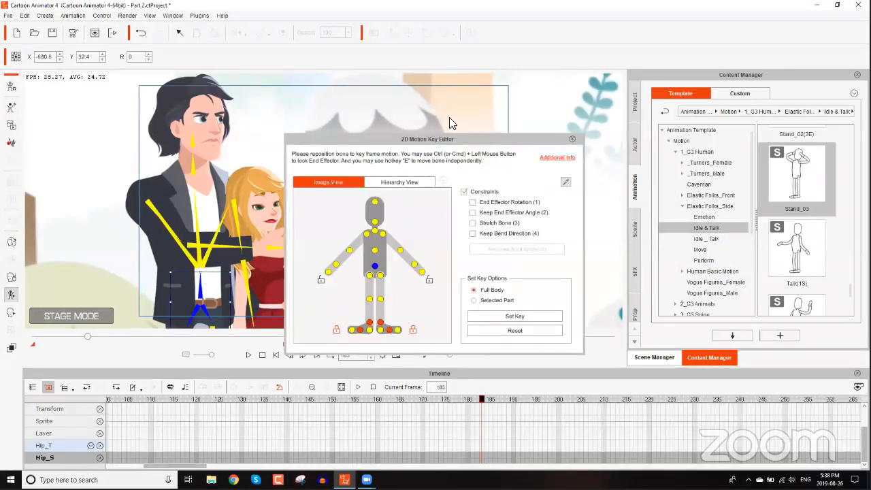
left_click_drag(451, 137, 551, 46)
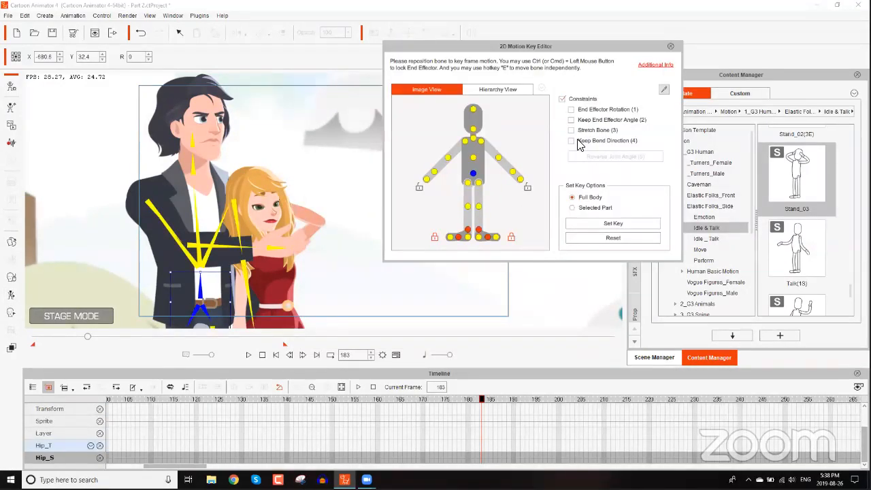
left_click(611, 224)
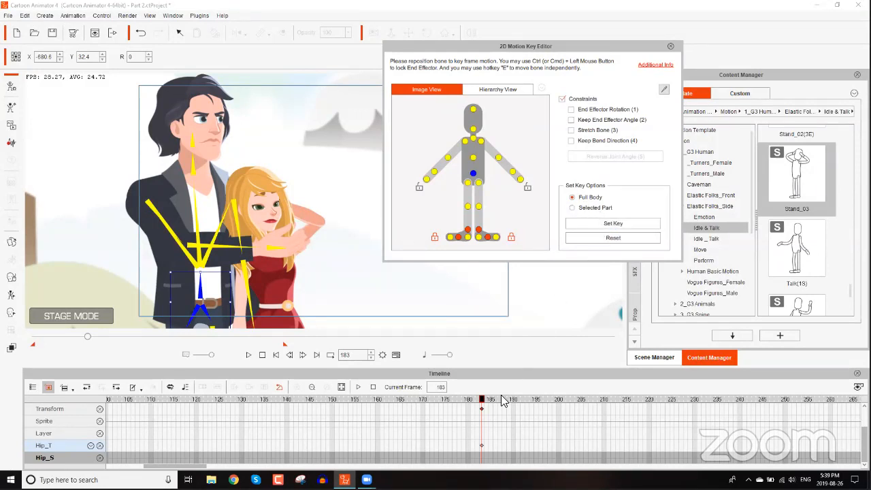
- Key the man's right arm raised and stretched out in front of him at frame 190
left_click_drag(482, 399, 516, 401)
key("space")
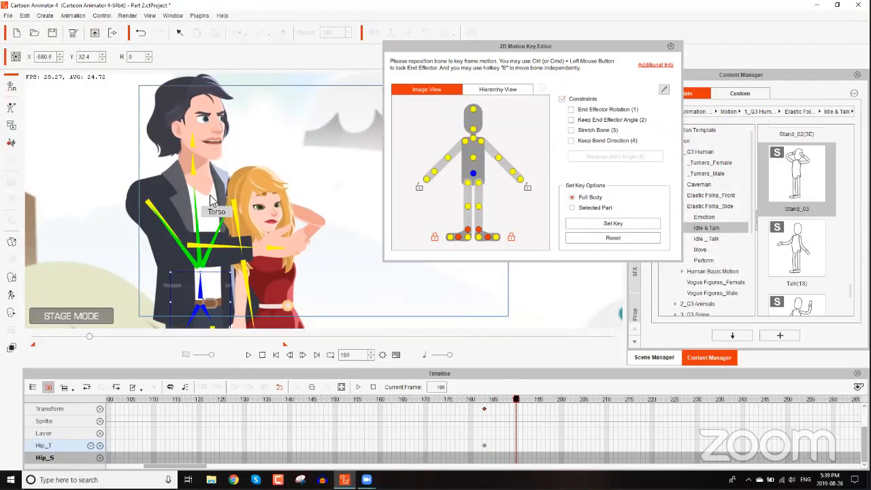
left_click(238, 237)
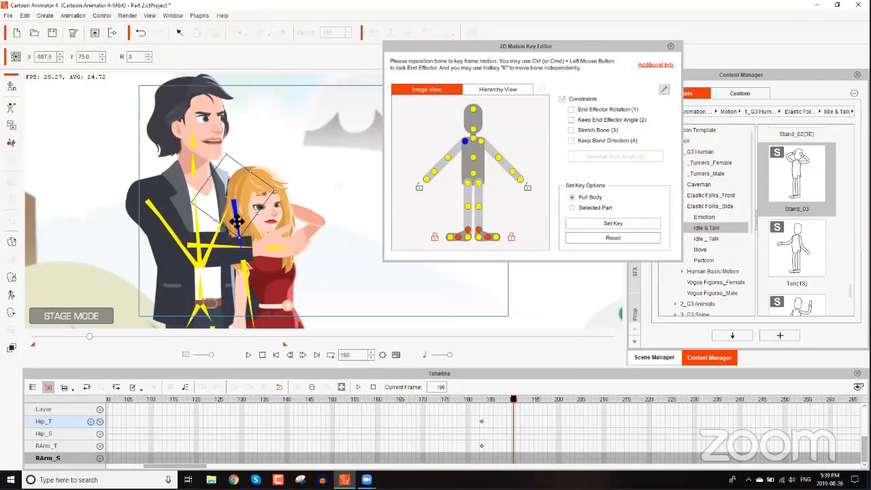
left_click_drag(261, 225, 301, 174)
left_click_drag(511, 49, 570, 49)
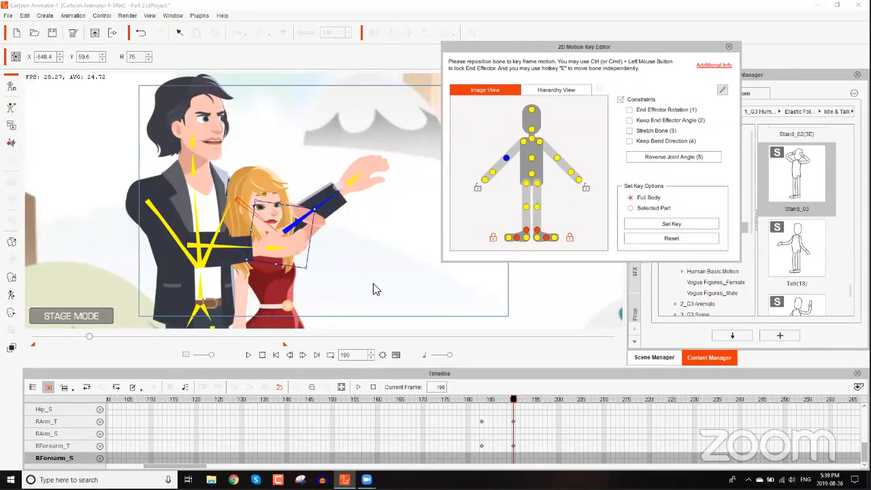
- Play back the arm raise twice from just before the frame 183 key
left_click_drag(500, 400, 467, 400)
key("space")
key("space")
left_click(472, 400)
key("space")
key("space")
- Apply the Smooth transition curve to the motion Transform key at frame 190
scroll(516, 436, "up", 1)
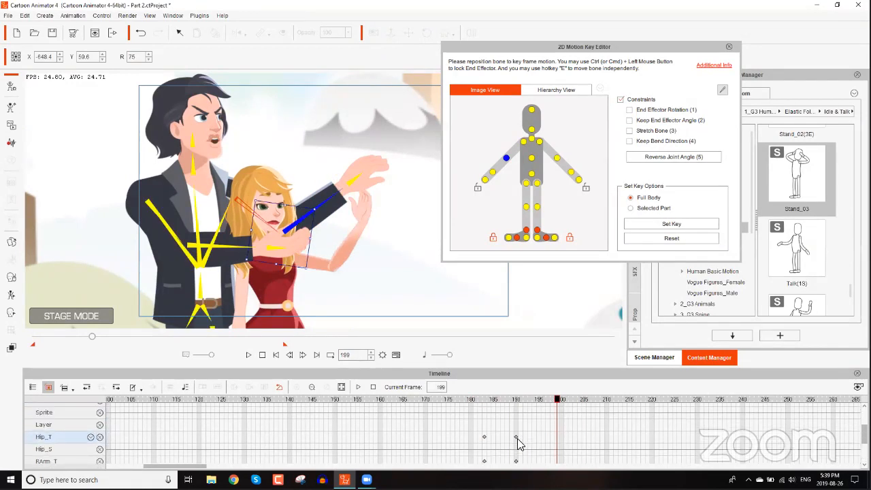
scroll(517, 439, "up", 1)
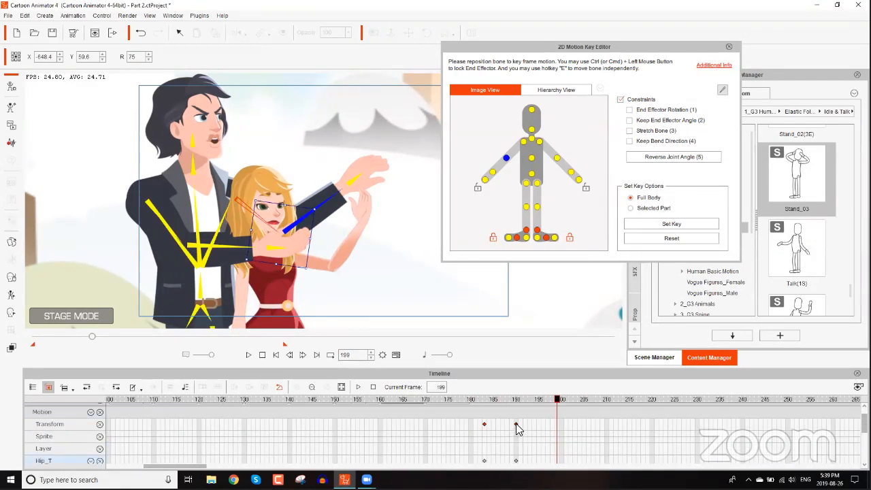
left_click(516, 424)
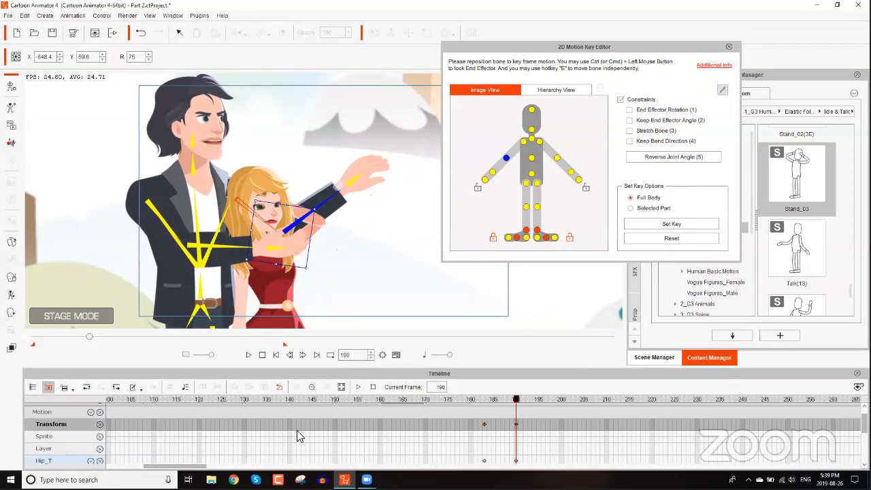
right_click(514, 427)
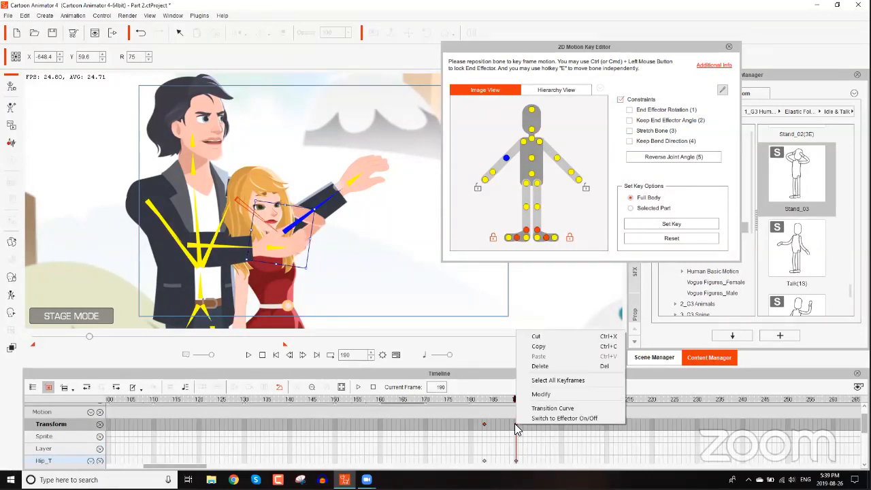
left_click(564, 418)
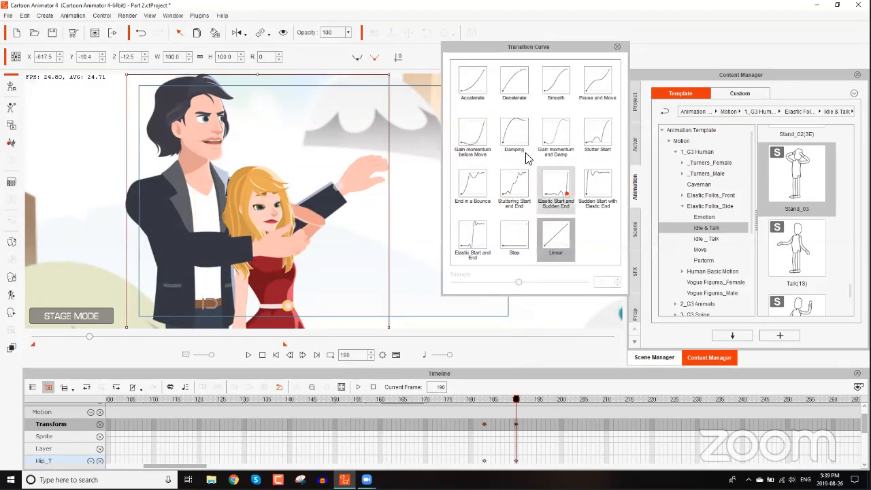
left_click(557, 81)
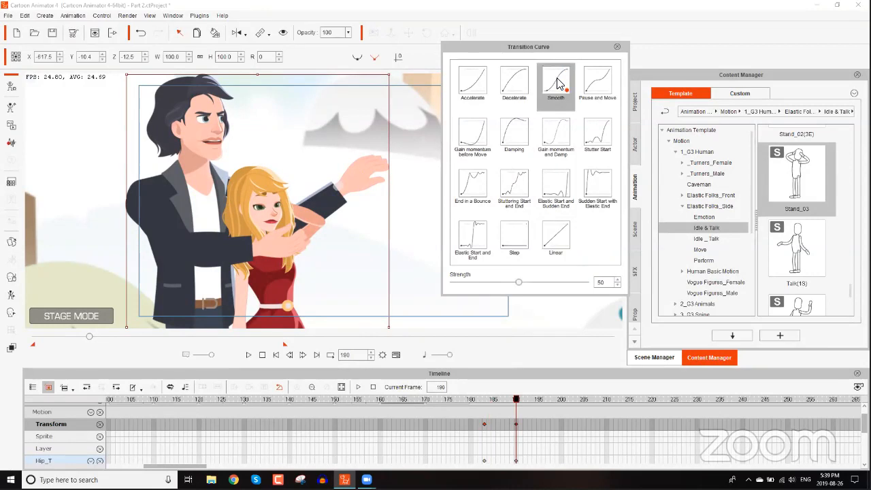
- Scrub through the arm raise and move its end Transform key from frame 190 to frame 196
left_click_drag(484, 400, 517, 405)
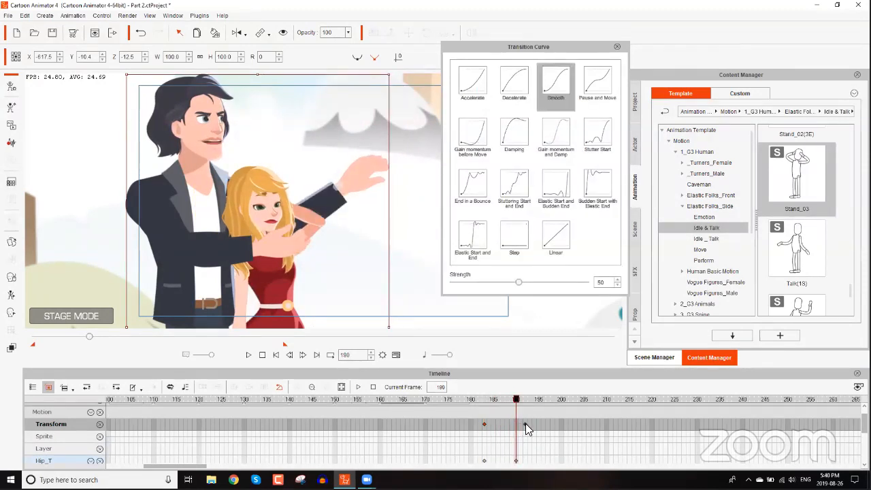
left_click(543, 422)
scroll(553, 439, "down", 3)
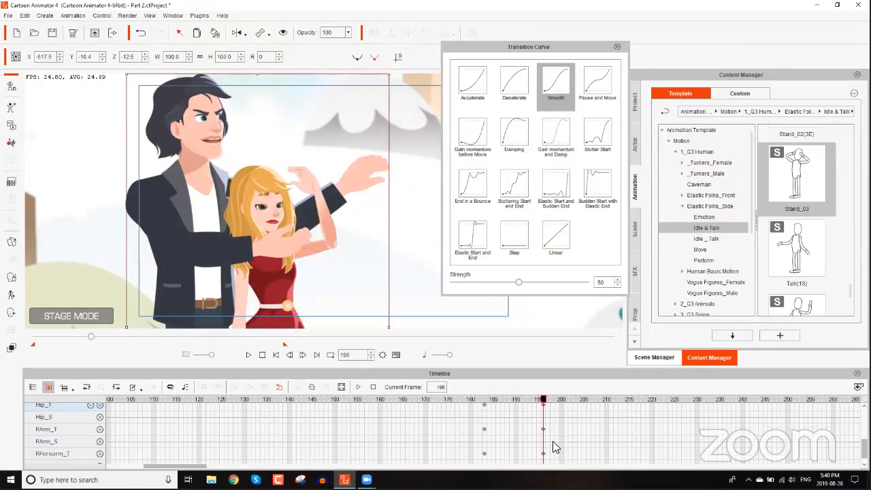
scroll(552, 441, "up", 5)
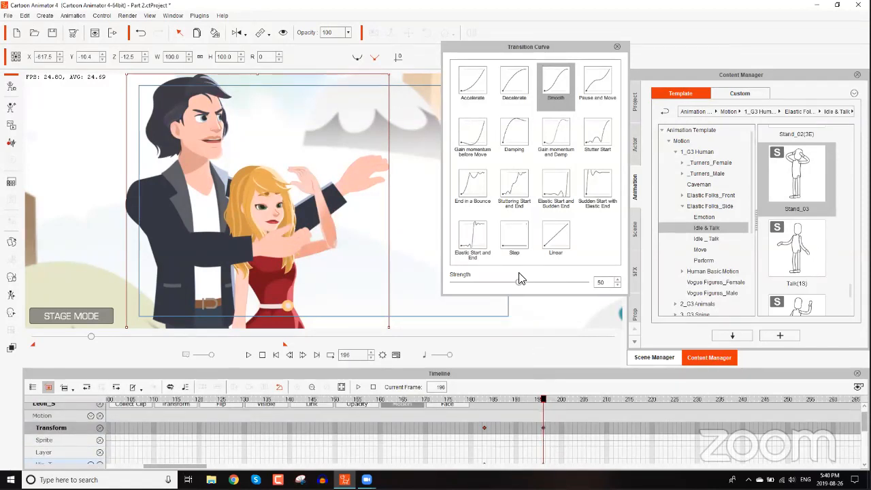
- Change the frame 196 key's transition curve to Damping and scrub the arm raise between frames 183 and 196
left_click(555, 82)
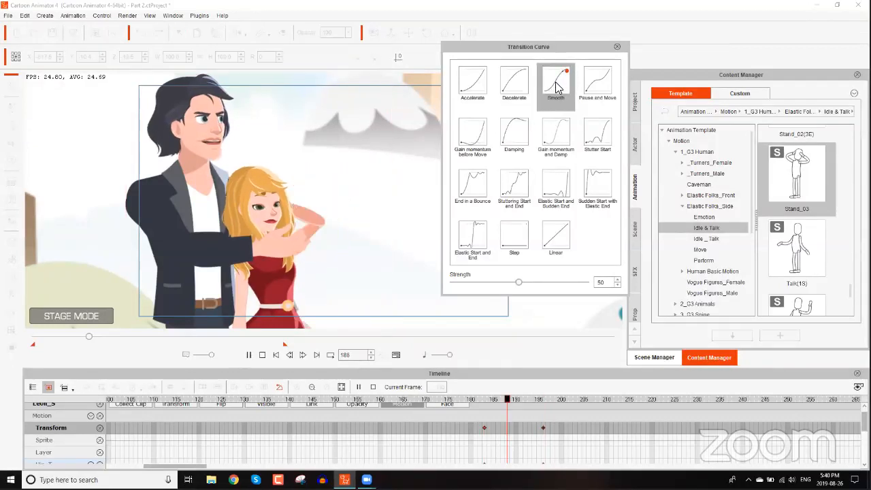
left_click(519, 136)
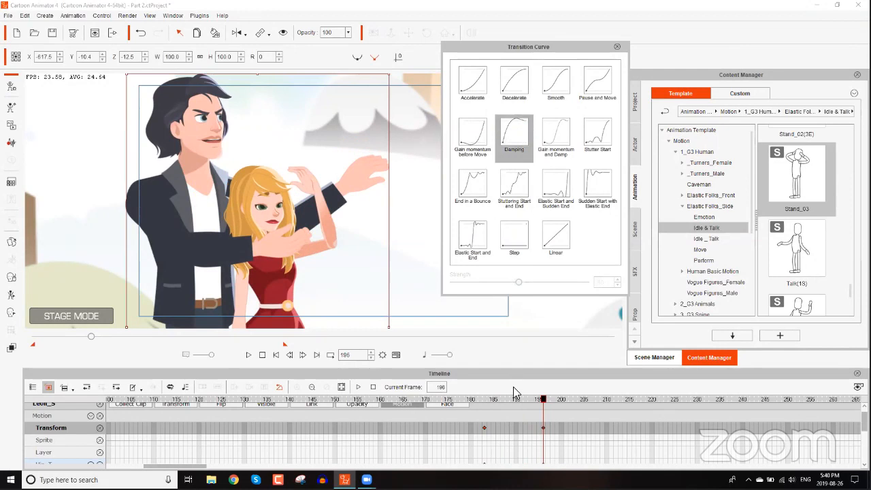
left_click_drag(486, 401, 542, 401)
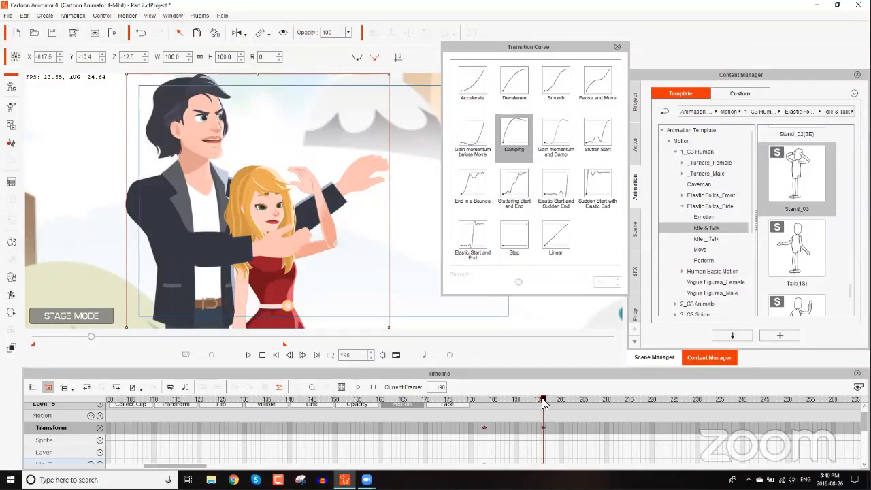
left_click_drag(540, 401, 482, 402)
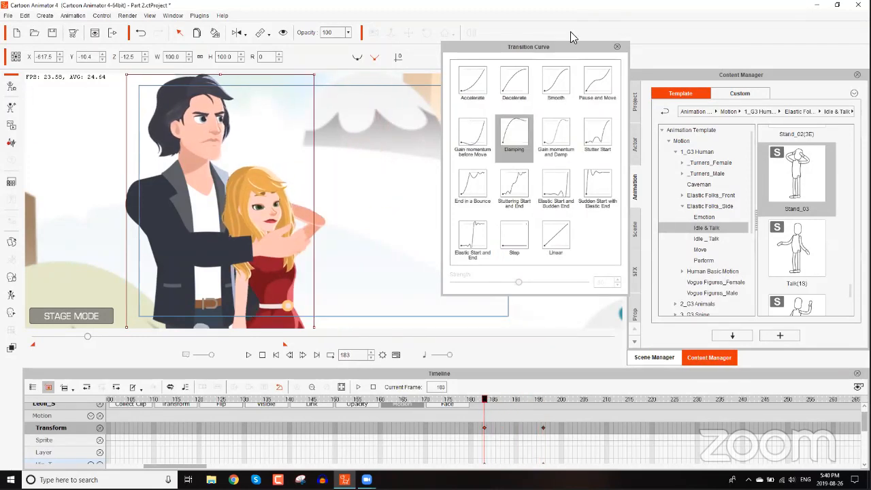
left_click(616, 46)
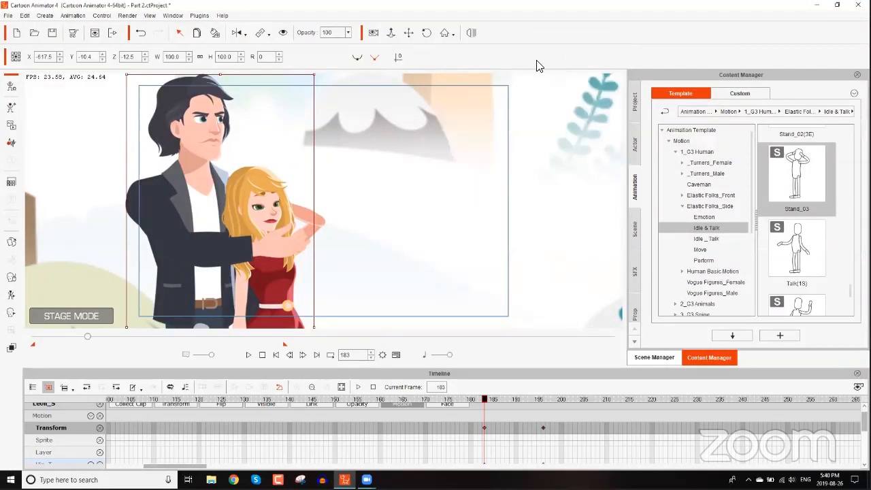
- Add a 05_Fist sprite key for the man's right hand (RHand) at frame 183
left_click(13, 246)
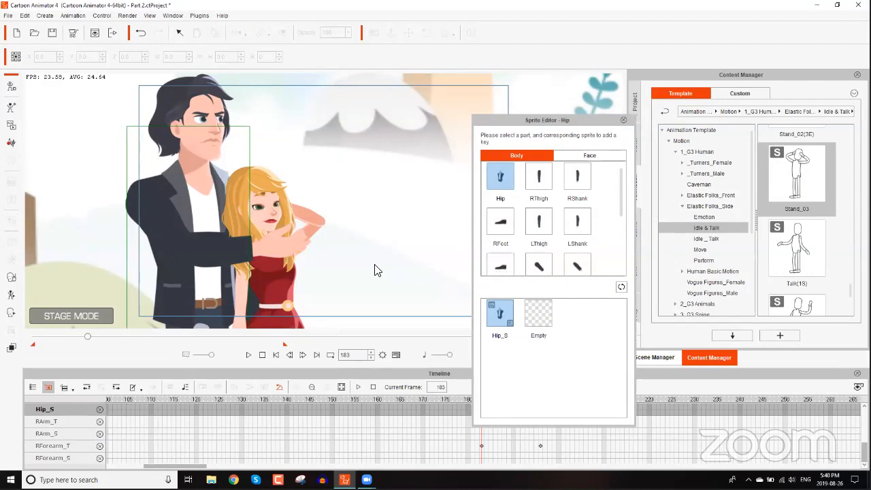
left_click_drag(334, 274, 349, 184)
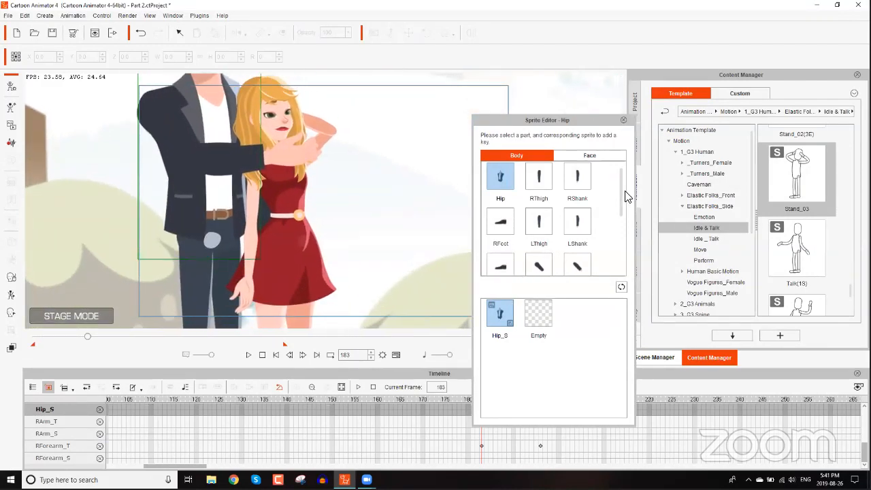
left_click_drag(620, 200, 621, 255)
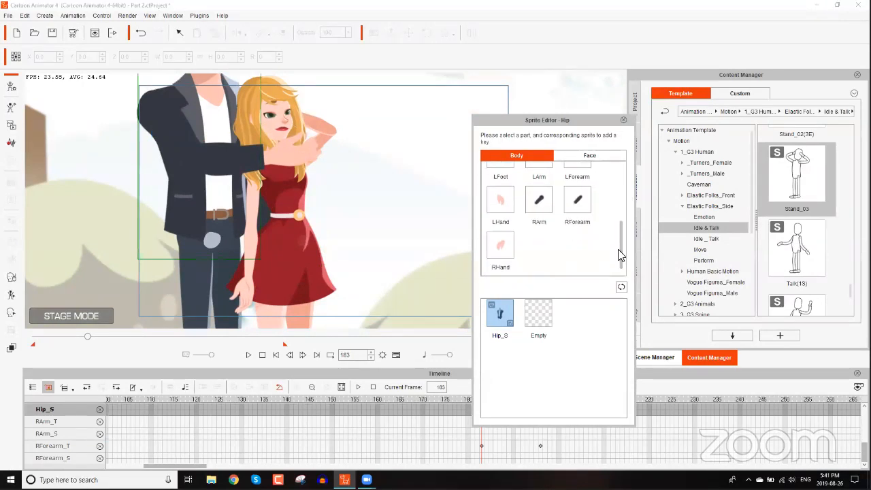
left_click(503, 207)
left_click(505, 239)
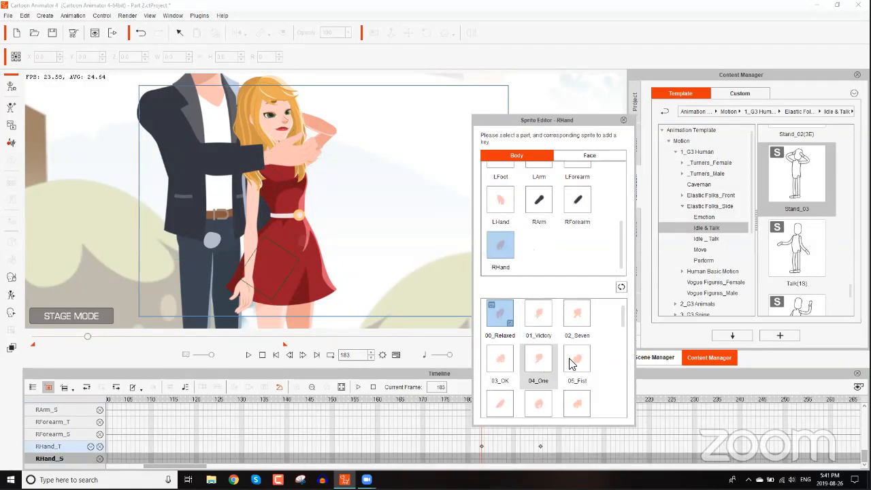
scroll(623, 331, "down", 1)
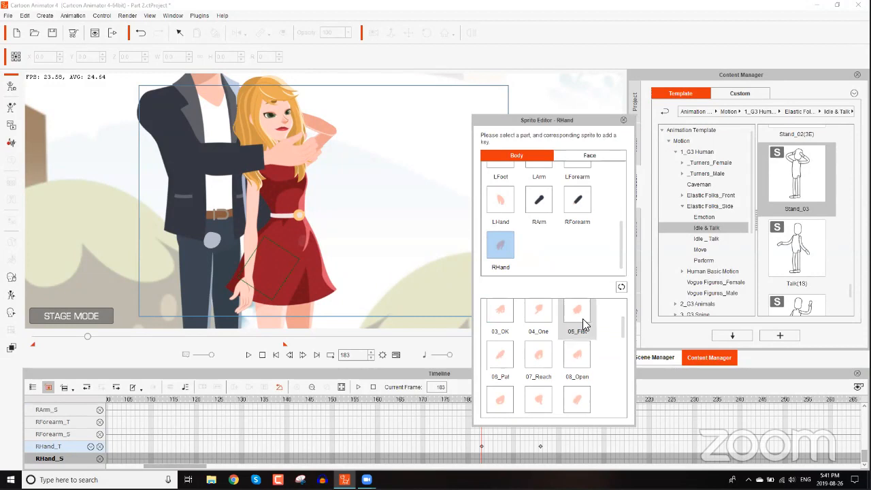
left_click_drag(578, 118, 730, 64)
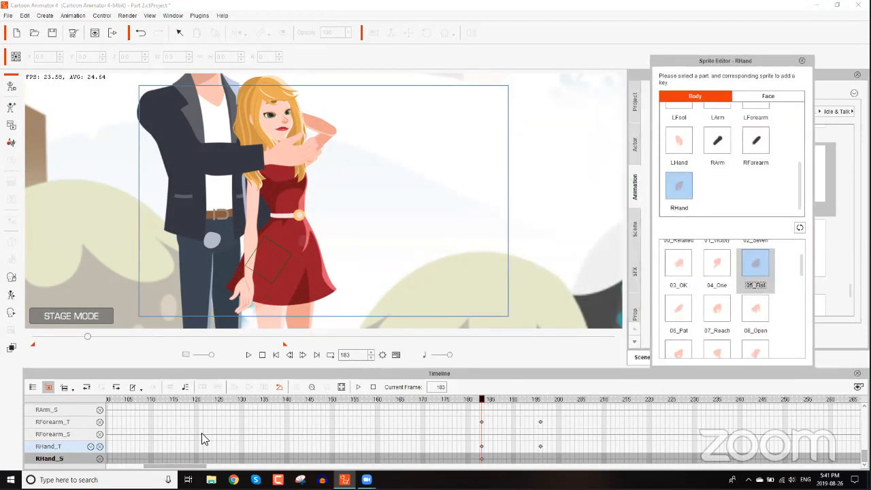
- Look through the man's transform and sprite tracks and inspect the RHand_S sprite key at frame 183
scroll(338, 420, "up", 5)
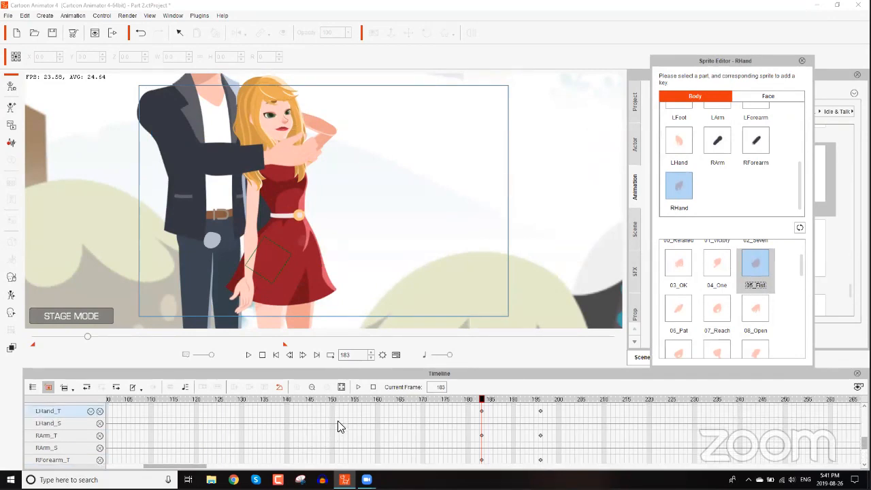
scroll(340, 427, "up", 4)
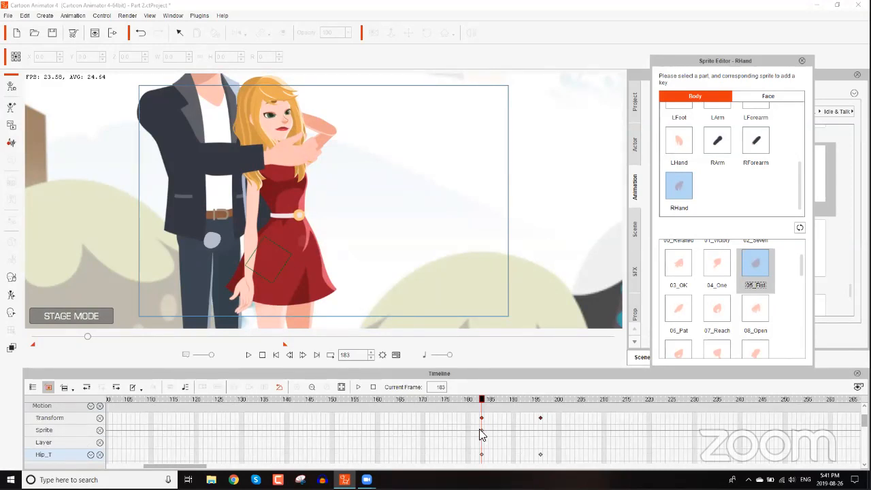
scroll(479, 430, "down", 4)
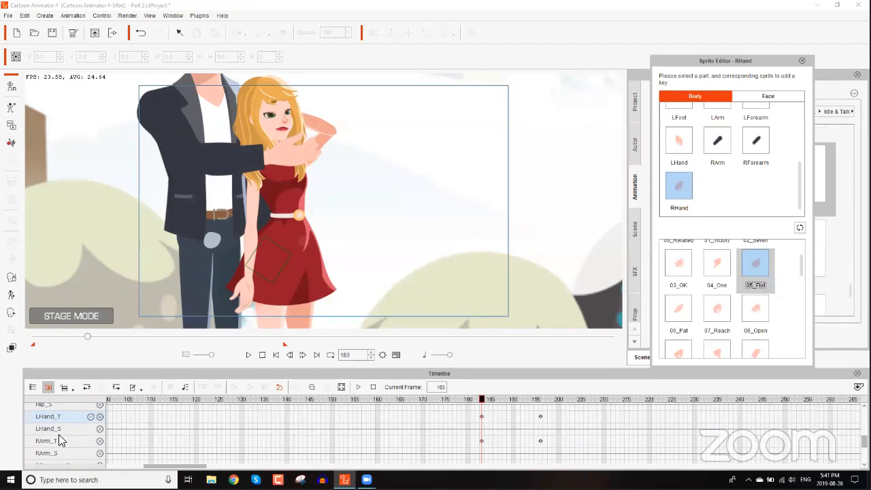
scroll(59, 434, "down", 1)
scroll(491, 406, "down", 3)
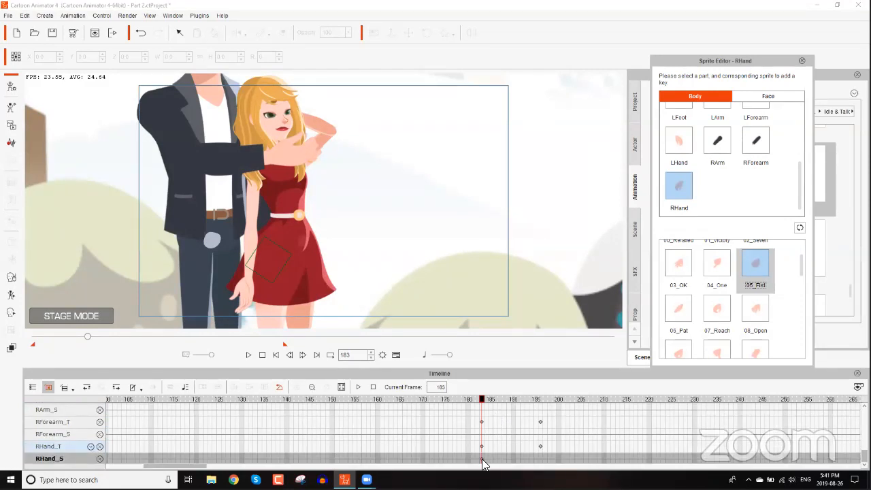
left_click(481, 460)
- Try the 04_One sprite on the right hand at frame 194 and replace it with the 16_One pointing sprite
left_click(495, 401)
left_click_drag(496, 401, 531, 403)
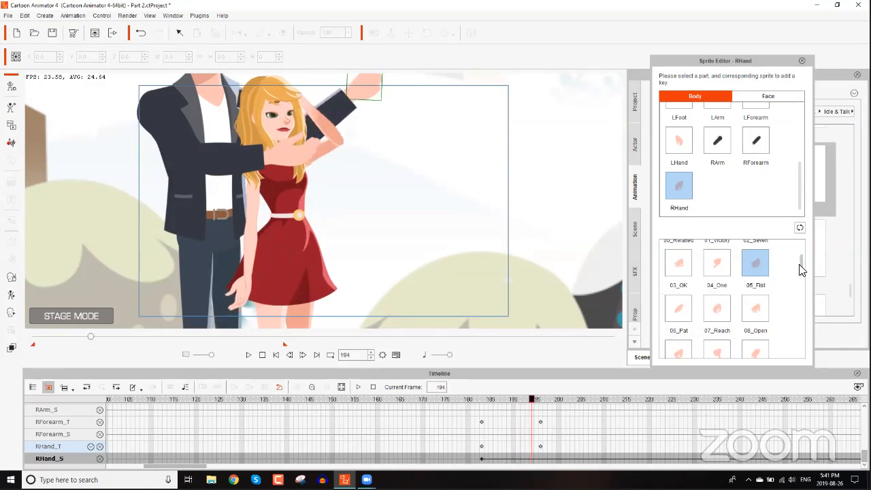
left_click(717, 262)
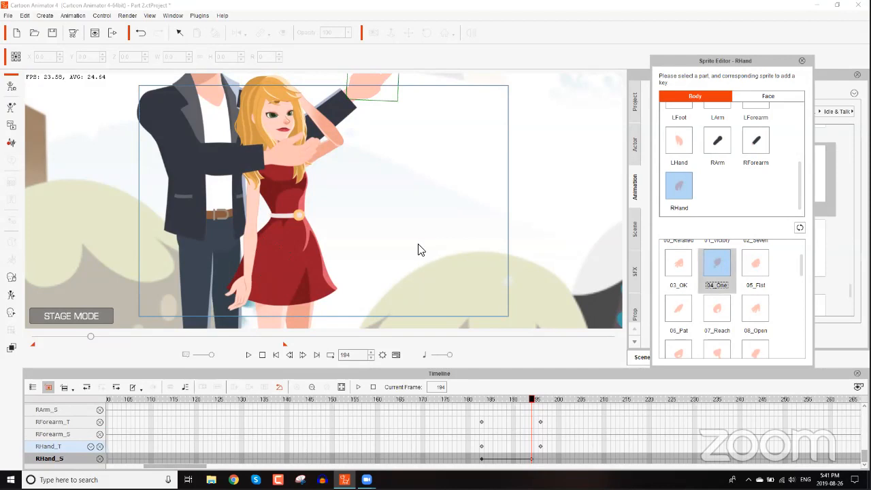
left_click_drag(395, 170, 360, 230)
left_click_drag(799, 273, 810, 333)
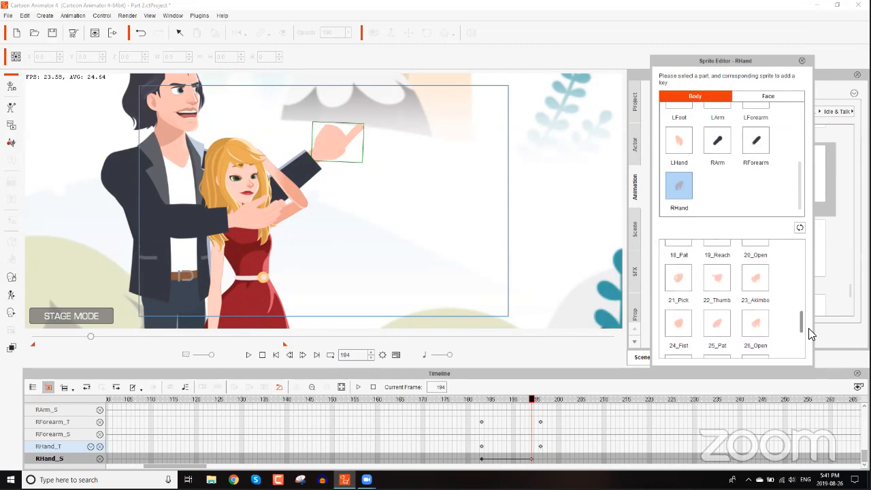
scroll(755, 287, "up", 2)
left_click(718, 267)
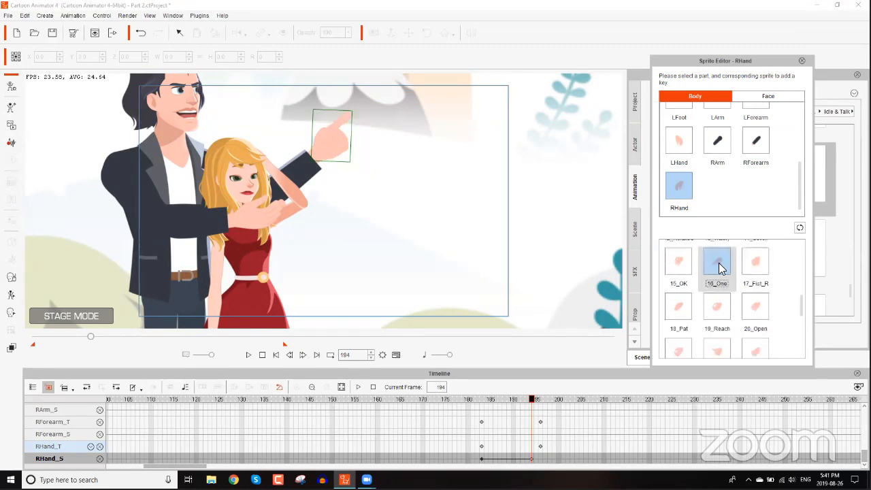
- Play back the arm raise from just before frame 183 to check the hand sprite change
left_click(462, 401)
key("space")
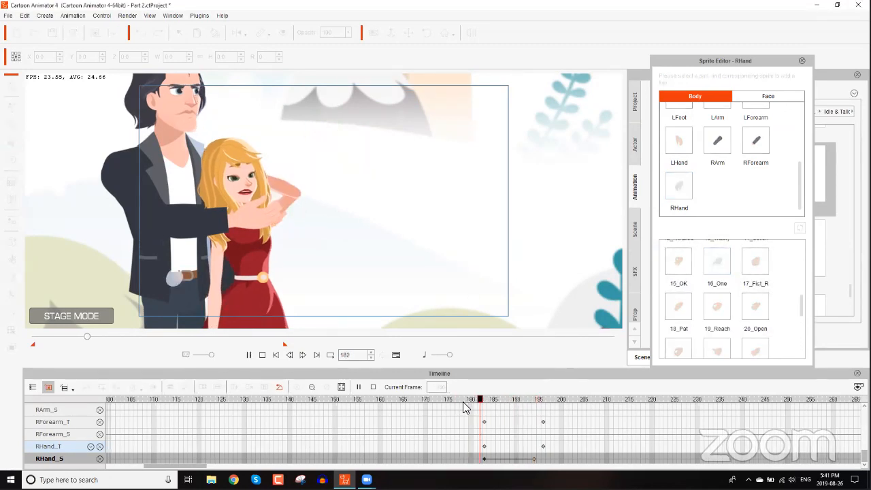
key("space")
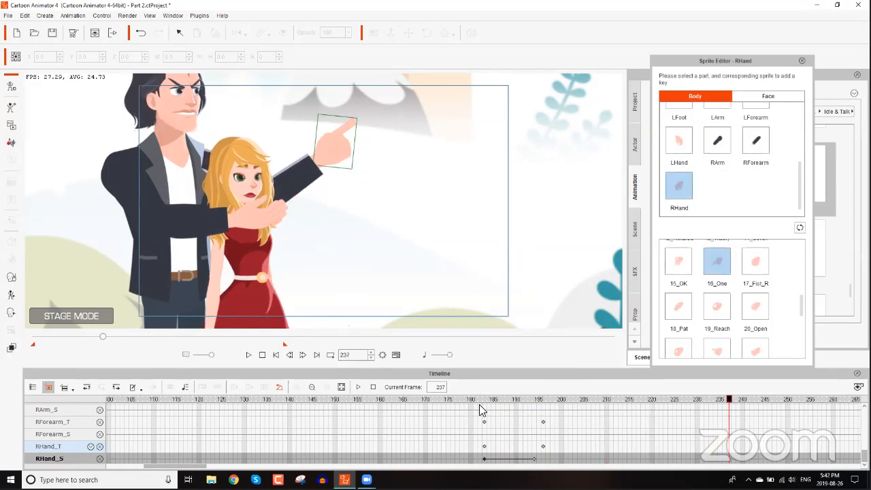
- Set a full-body motion key at frame 212 in the 2D Motion Key Editor with the right forearm selected
left_click_drag(562, 400, 614, 400)
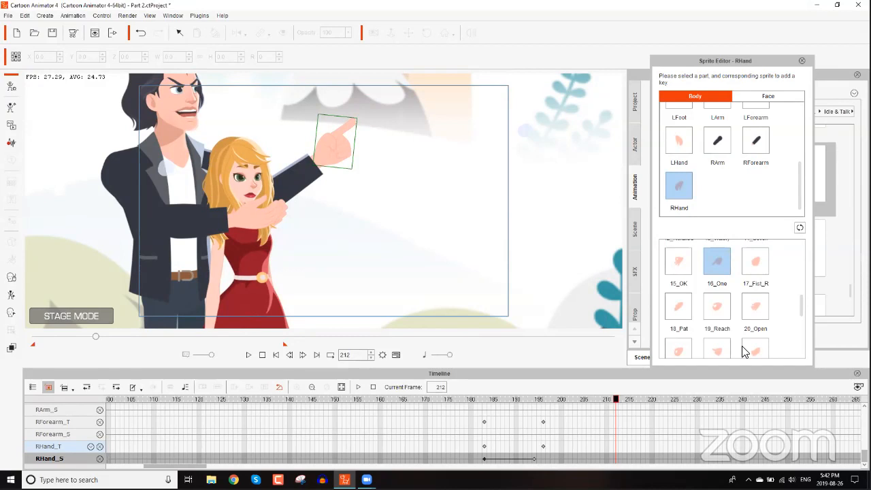
left_click(170, 177)
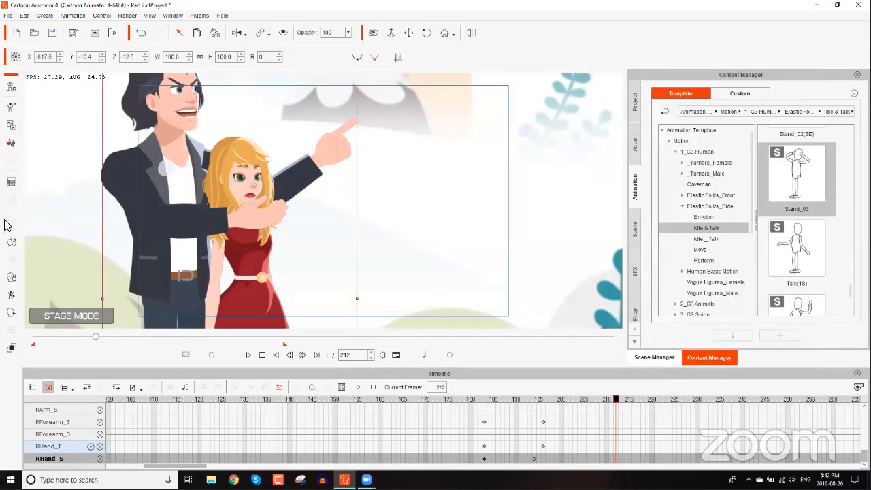
left_click(11, 294)
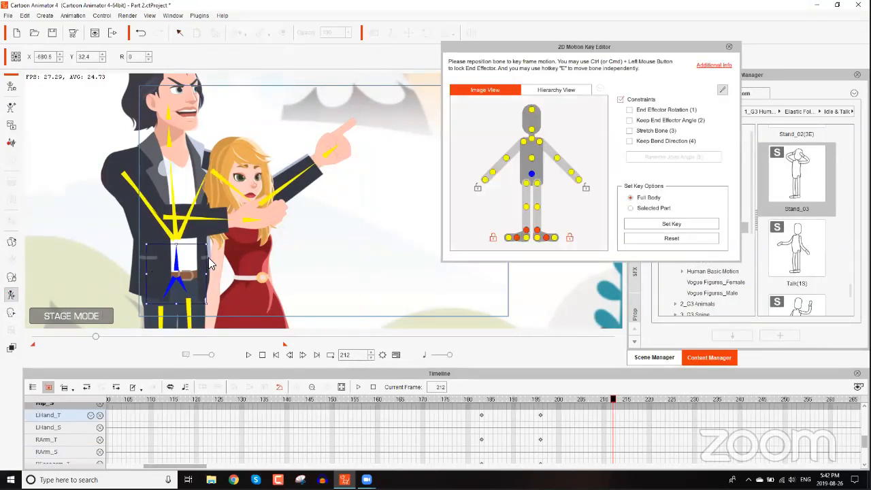
left_click(327, 152)
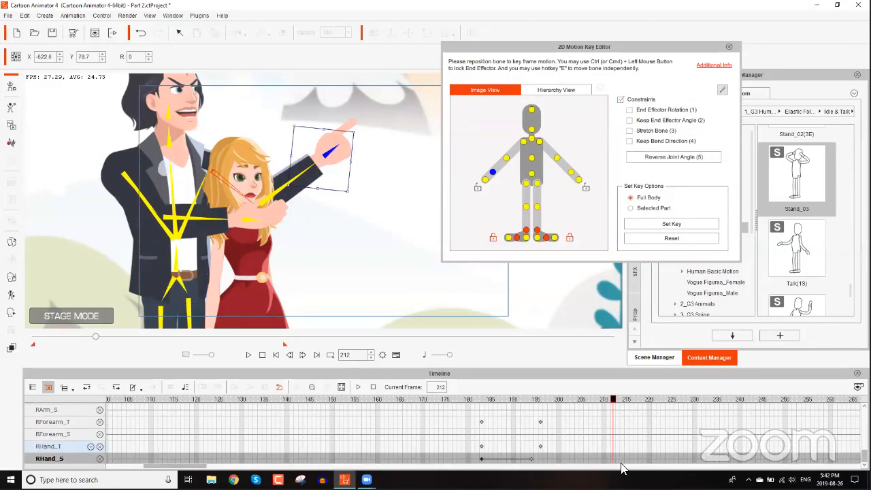
scroll(593, 421, "up", 3)
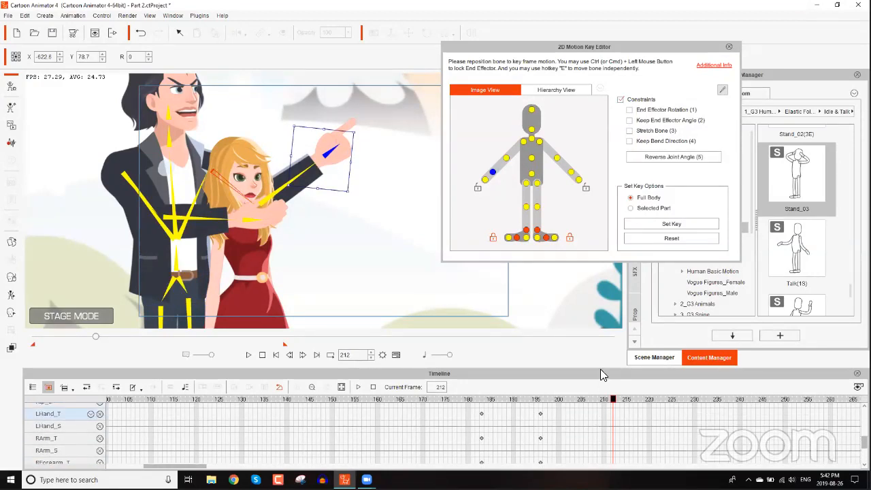
left_click(654, 211)
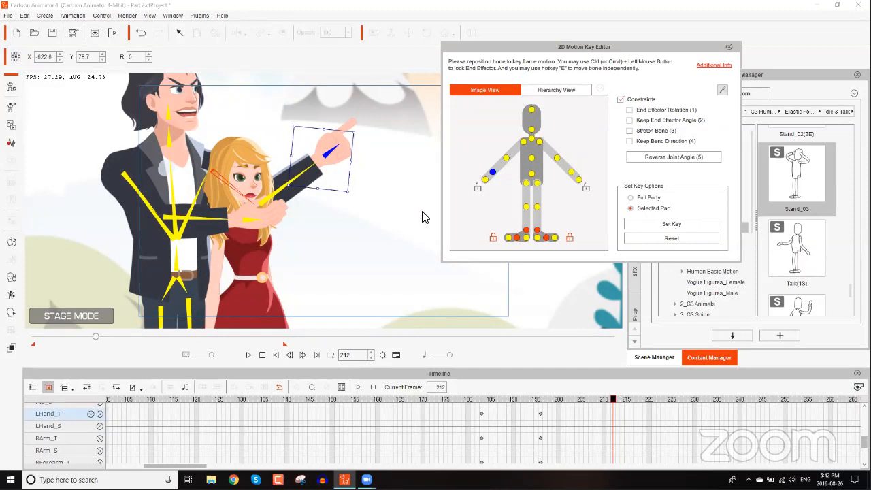
left_click(317, 188)
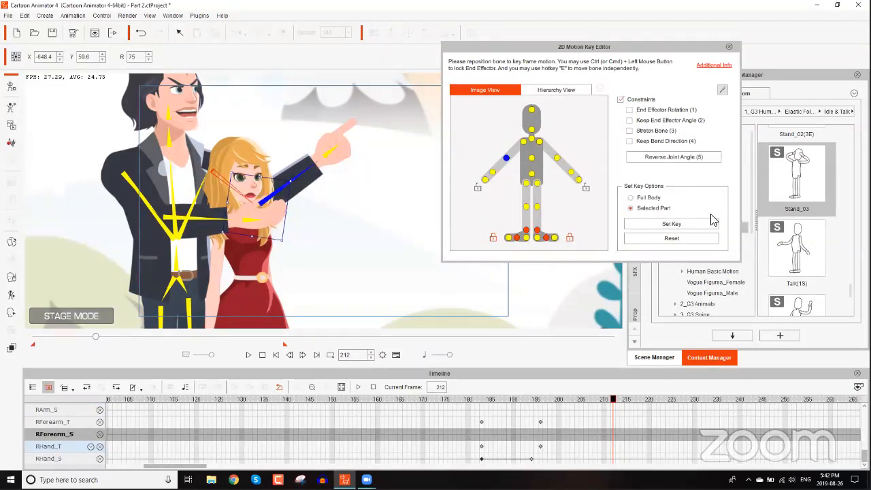
left_click(648, 198)
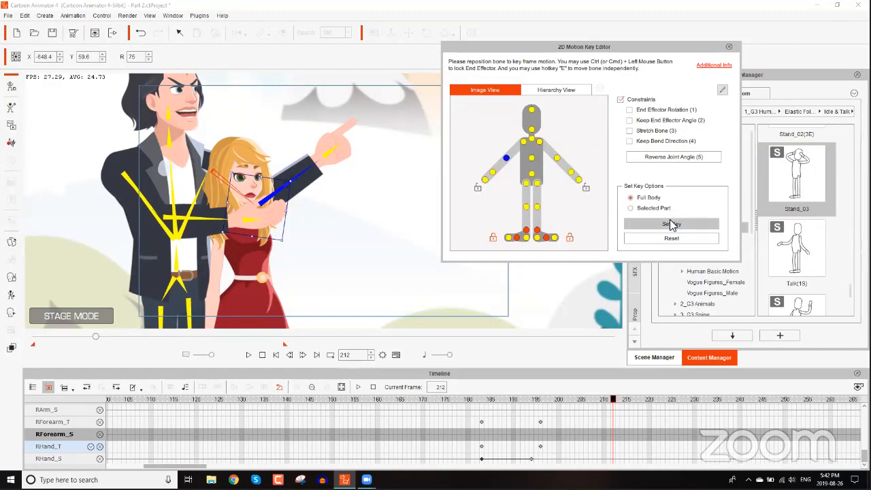
left_click(671, 224)
- Shake the pointing arm by rotating the right forearm to 70 at frame 216 and 79 at frame 220
mouse_move(616, 401)
left_mouse_down()
mouse_move(592, 403)
mouse_move(631, 401)
left_mouse_up()
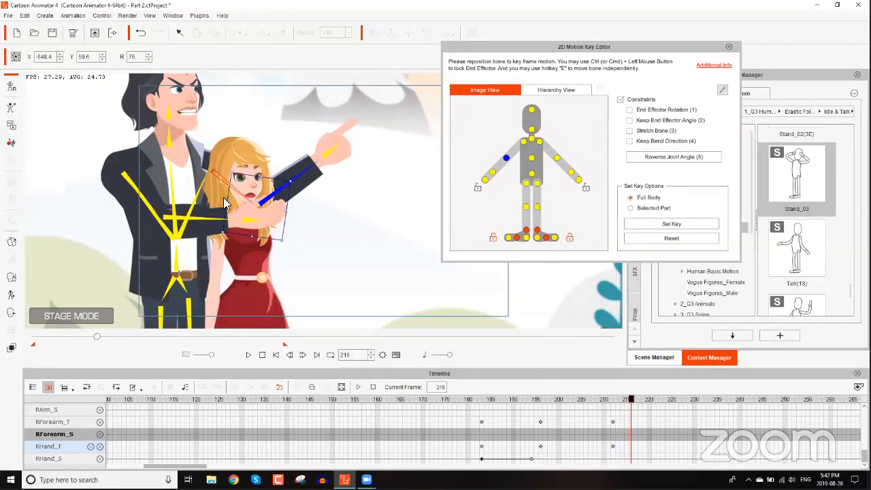
left_click_drag(296, 204, 295, 202)
left_click_drag(632, 401, 649, 401)
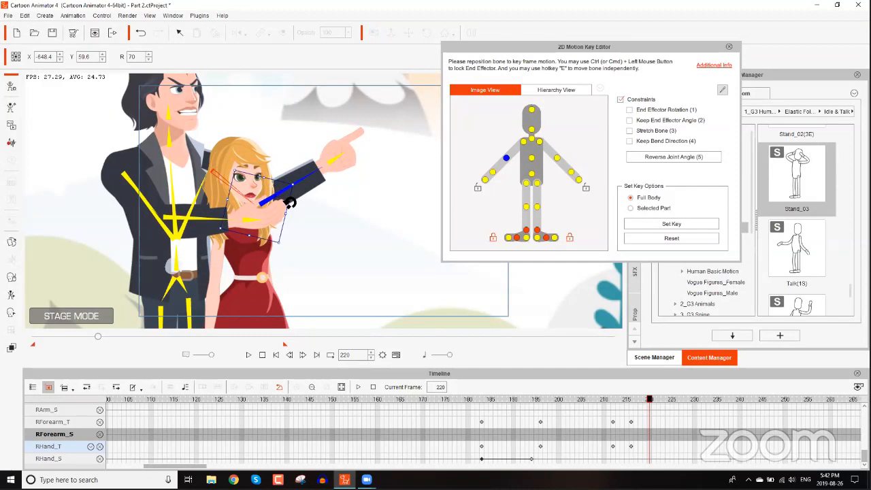
left_click_drag(296, 205, 296, 198)
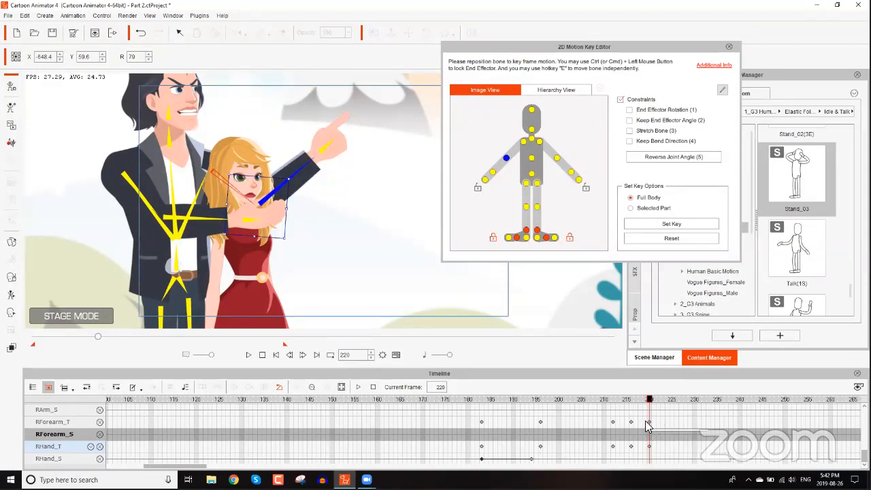
- Try resetting the pose at frame 224, and instead key the right forearm there at a rotation of 73
left_click_drag(652, 400, 667, 399)
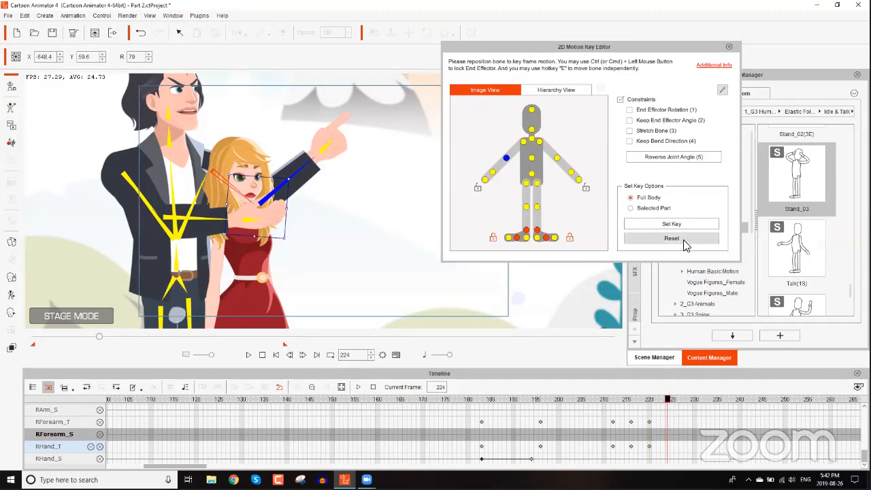
left_click(684, 240)
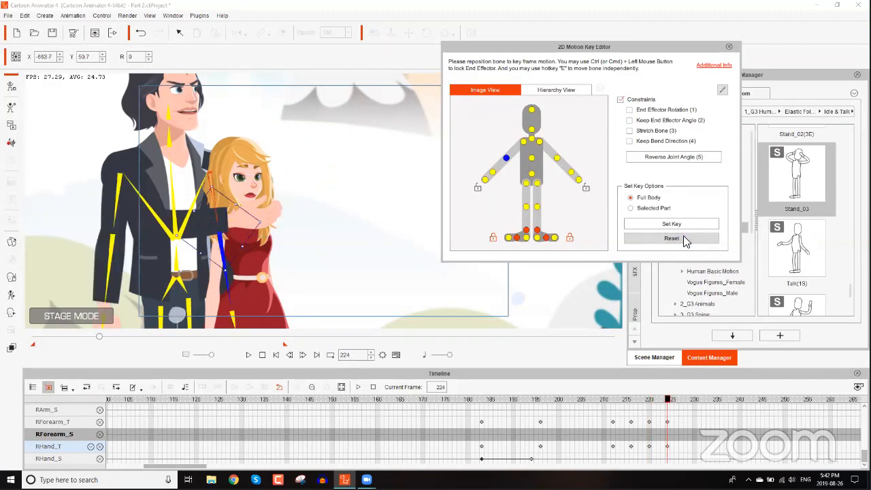
left_click(684, 239)
key("ctrl+z")
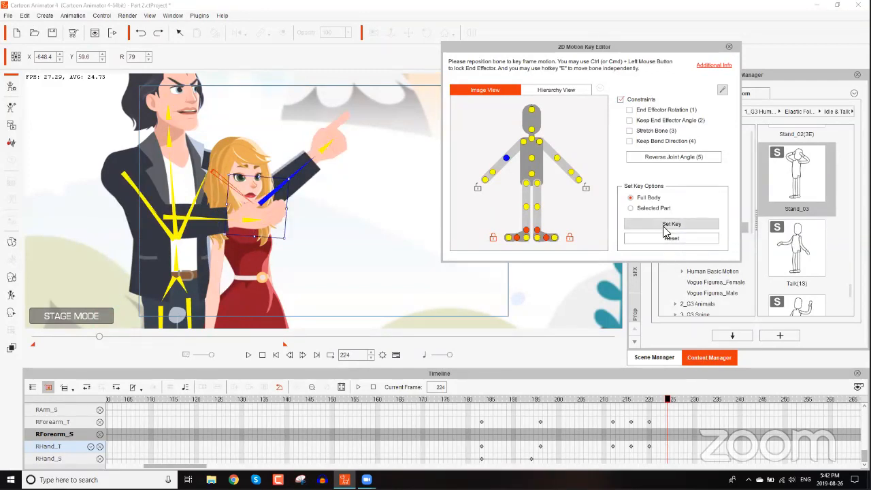
left_click(664, 228)
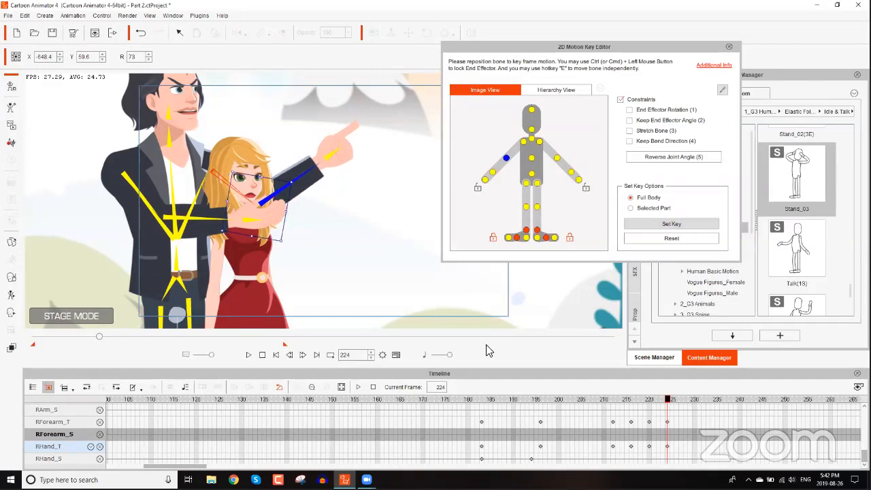
- Play back the pointing arm's shake several times from just before the frame 212 key
left_click(625, 399)
left_click(600, 399)
key("space")
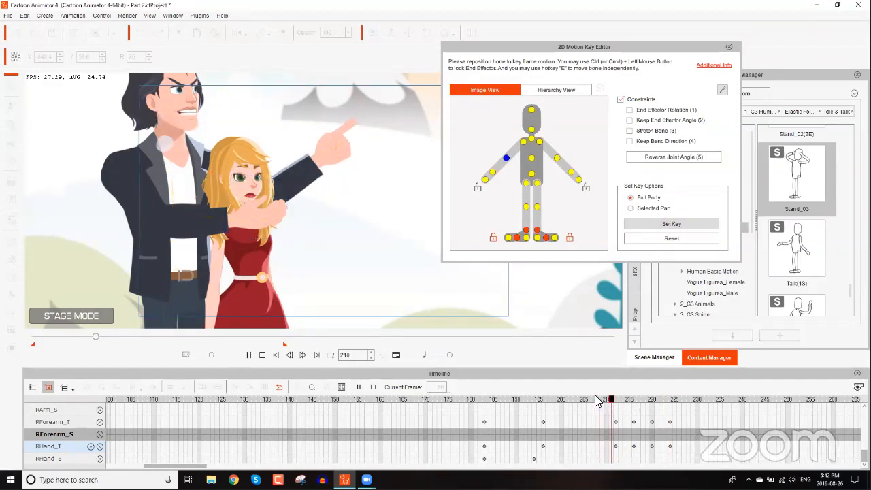
key("space")
left_click(607, 399)
key("space")
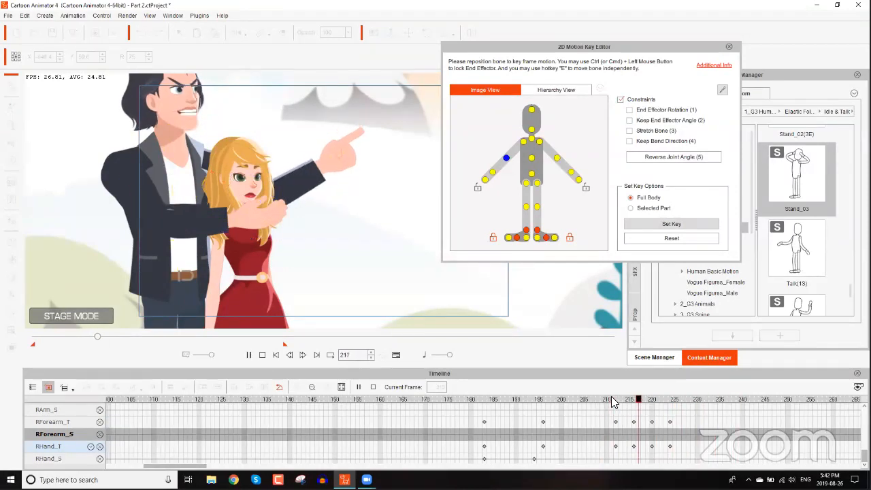
key("space")
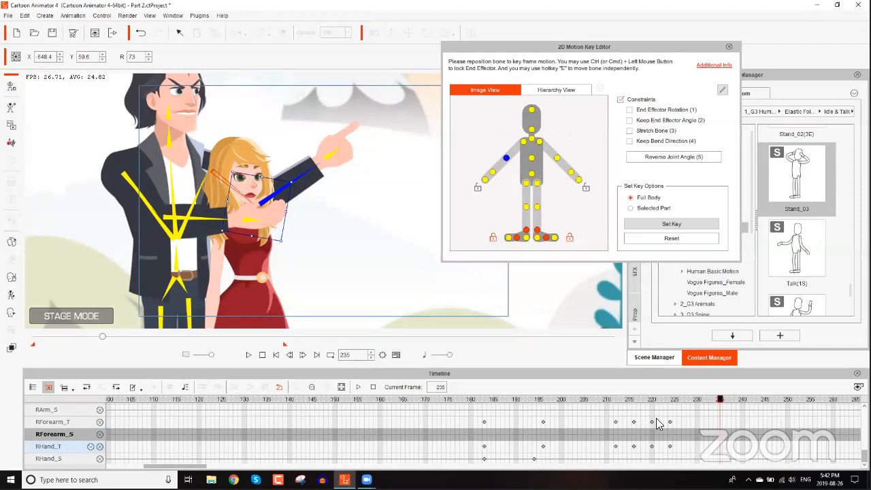
left_click(600, 402)
key("space")
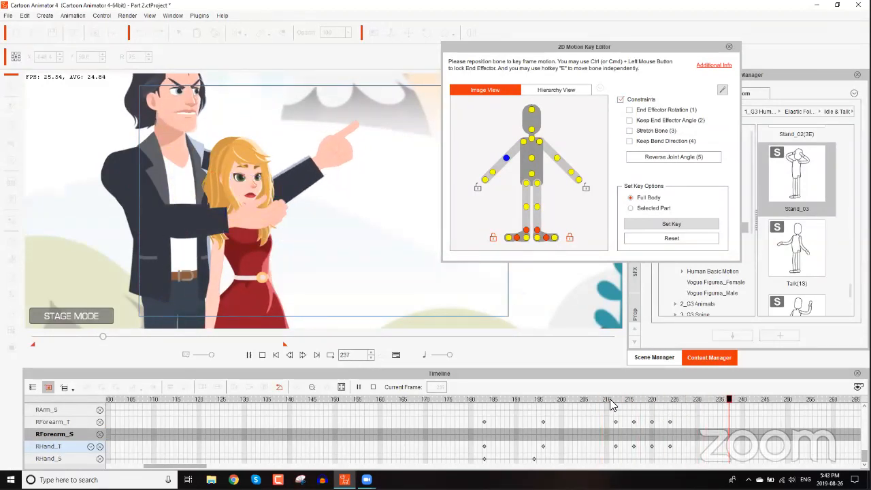
- Stop playback and set a full-body motion key at frame 242 to hold the raised pointing pose
key("space")
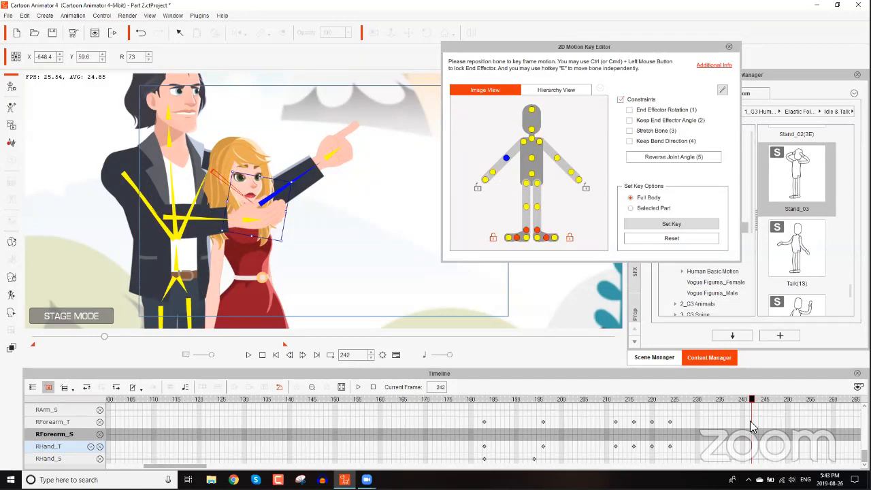
left_click(750, 423)
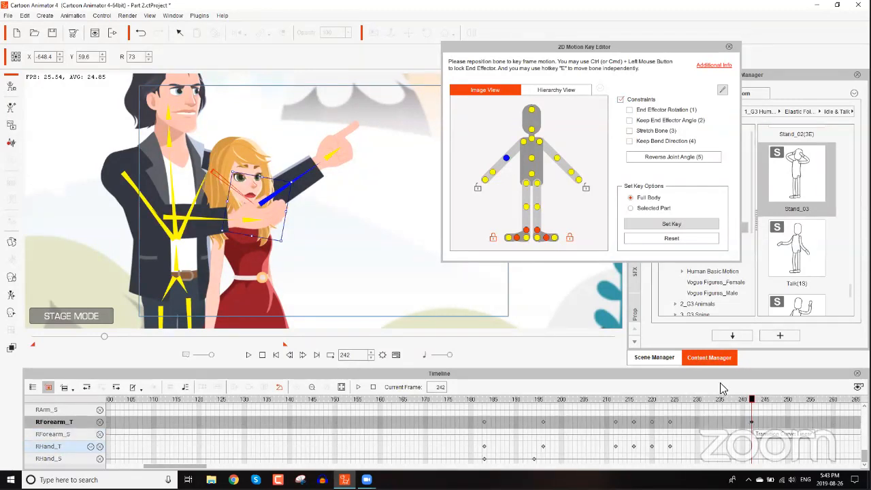
left_click(674, 225)
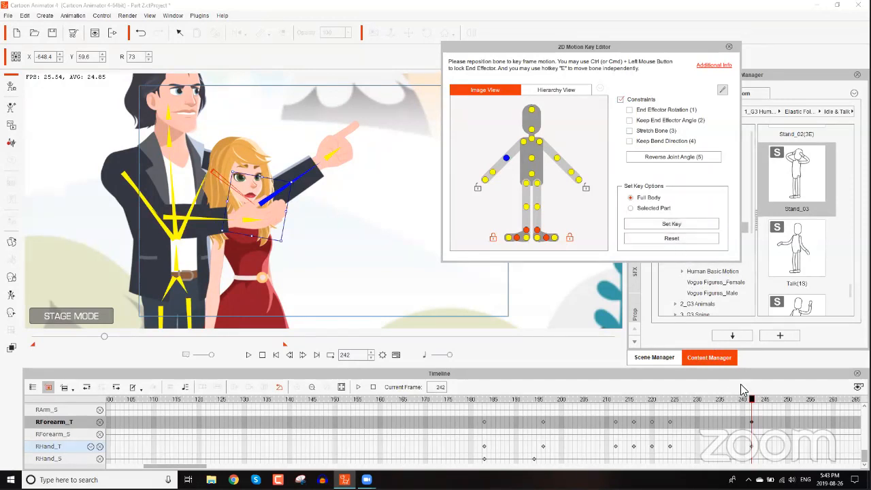
- Lower the pointing arm at frame 248 by rotating the right upper arm and right forearm downward
left_click_drag(753, 404, 779, 404)
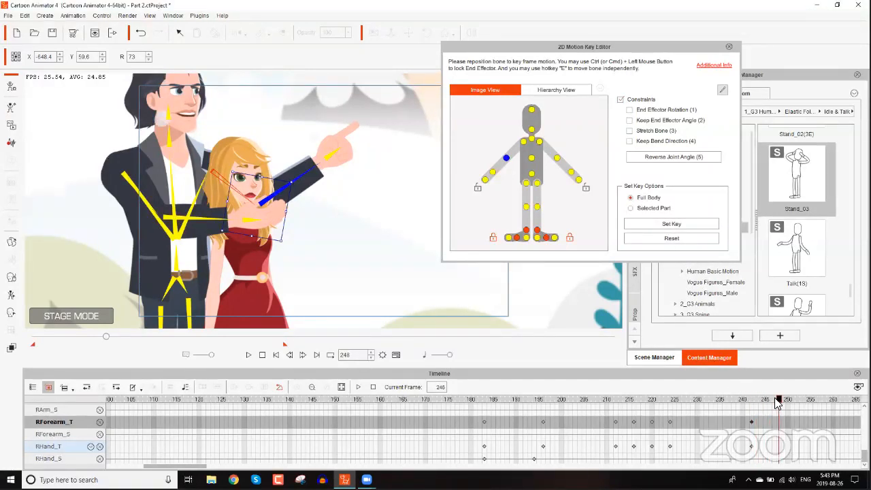
left_click(523, 140)
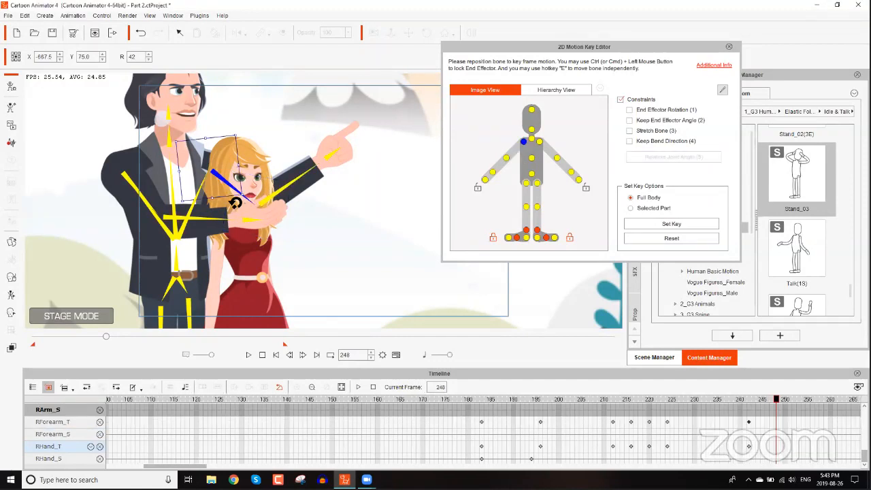
left_click_drag(238, 203, 245, 228)
left_click(247, 234)
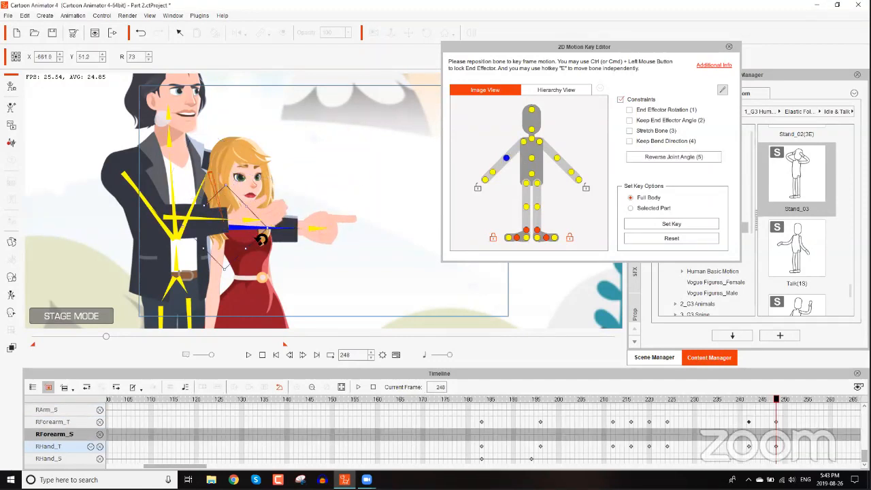
left_click_drag(261, 241, 211, 310)
- Change the right hand's sprite to 17_Fist_R at frame 245 with the Sprite Editor
left_click_drag(751, 401, 760, 402)
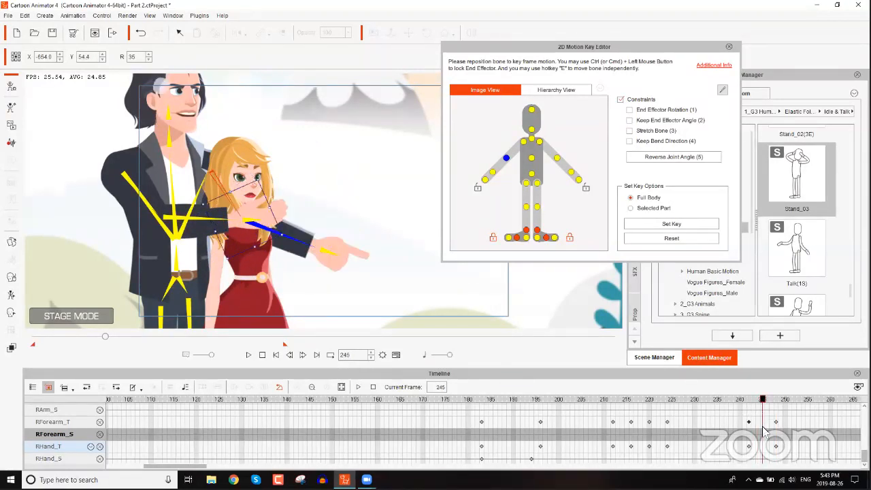
left_click(11, 244)
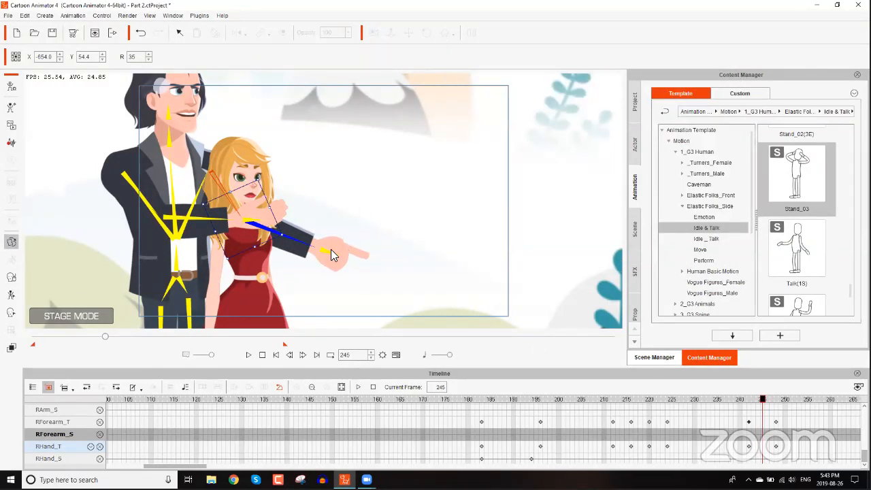
double_click(324, 251)
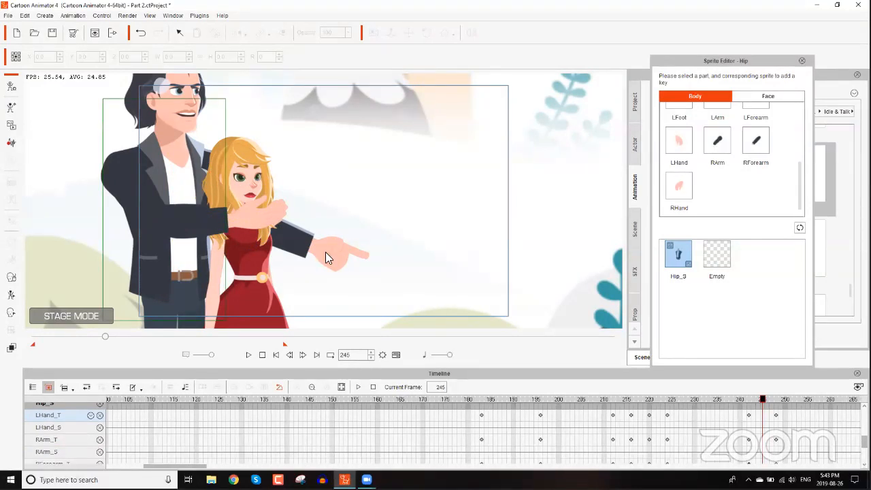
left_click(326, 253)
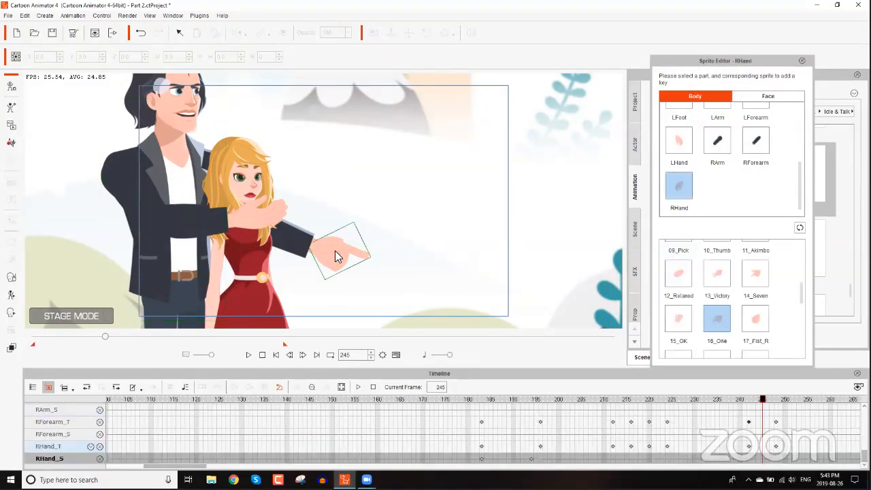
left_click(764, 314)
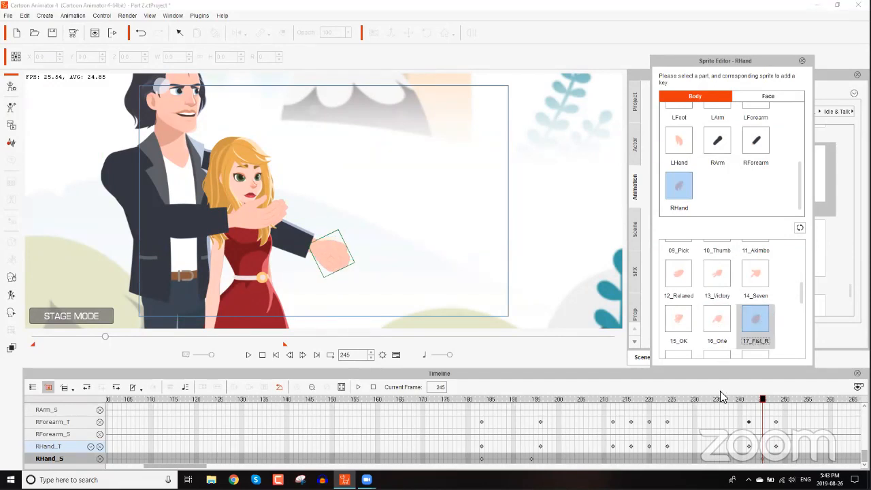
- Play back the pointing shake and the lowering of the arm from about frame 212
left_click_drag(692, 400, 607, 398)
key("space")
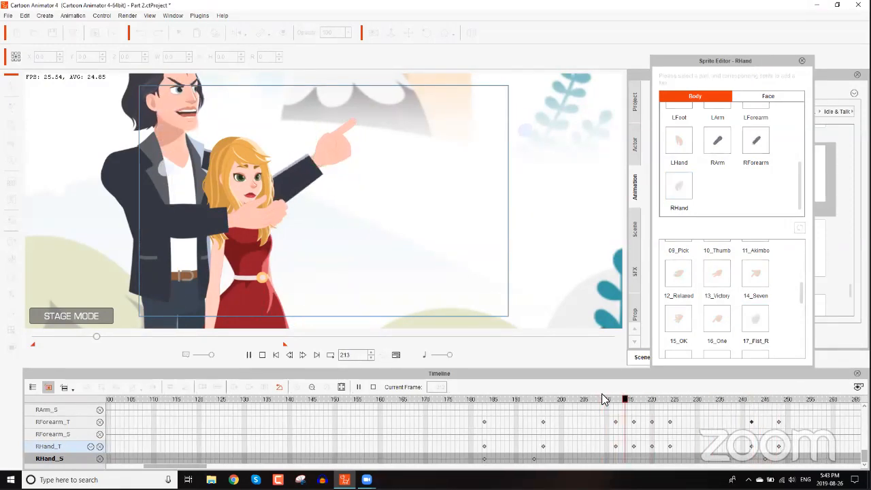
key("space")
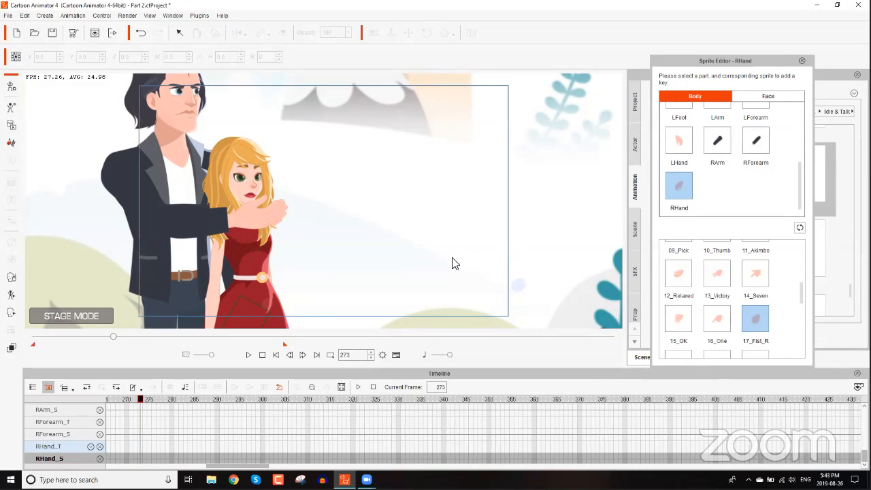
- Play back the end of the arm's lowering from about frame 240 with all three characters in view
left_click_drag(328, 252, 307, 321)
left_click_drag(322, 182, 327, 314)
left_click_drag(360, 229, 328, 227)
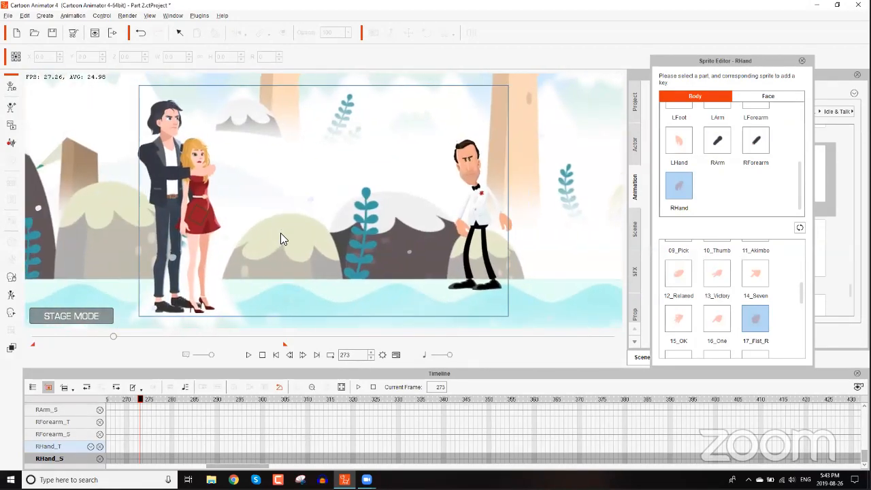
left_click_drag(129, 400, 113, 399)
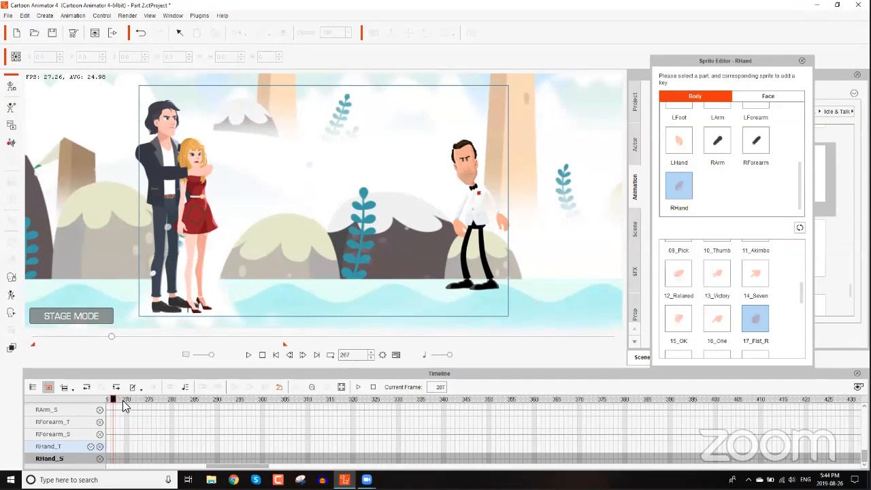
scroll(151, 414, "up", 1)
left_click_drag(222, 467, 192, 467)
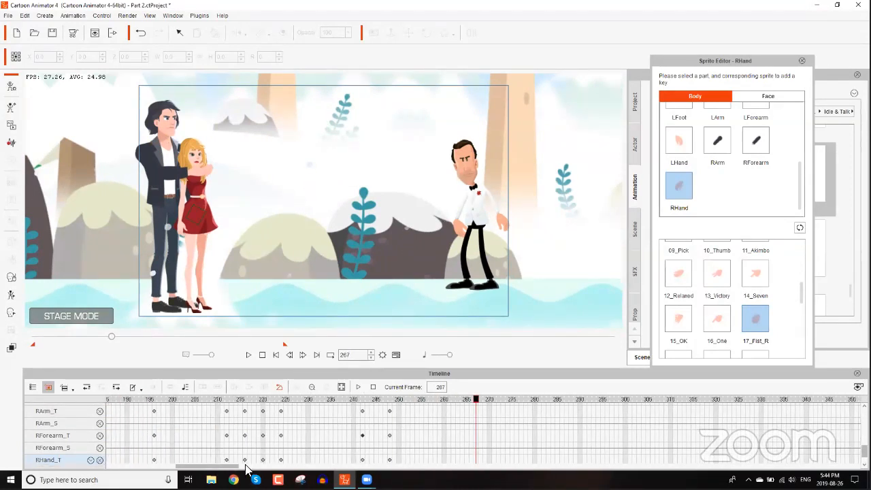
left_click_drag(394, 399, 353, 401)
key("space")
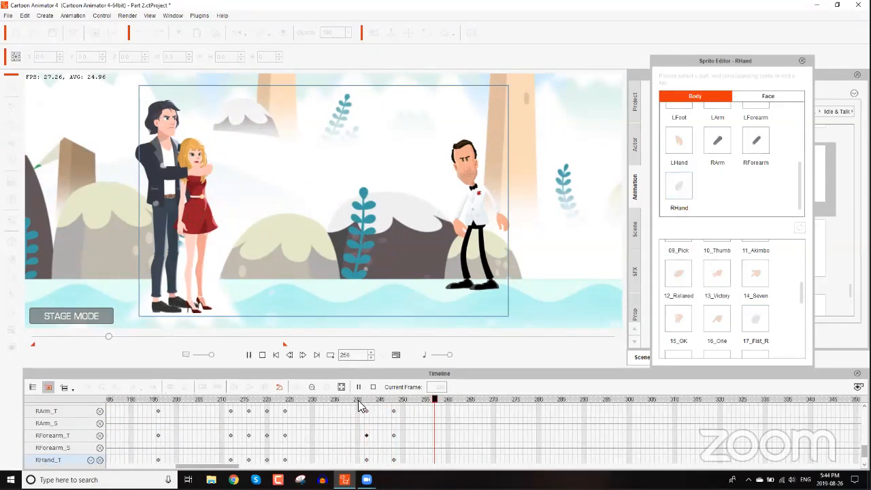
key("space")
- Select the man in the white jacket, close the Sprite Editor and play the scene from frame 261
left_click(477, 206)
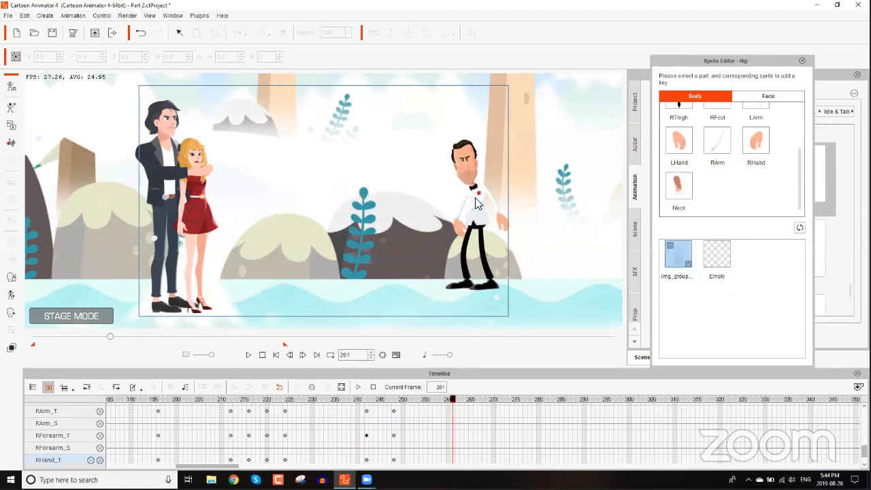
left_click(801, 61)
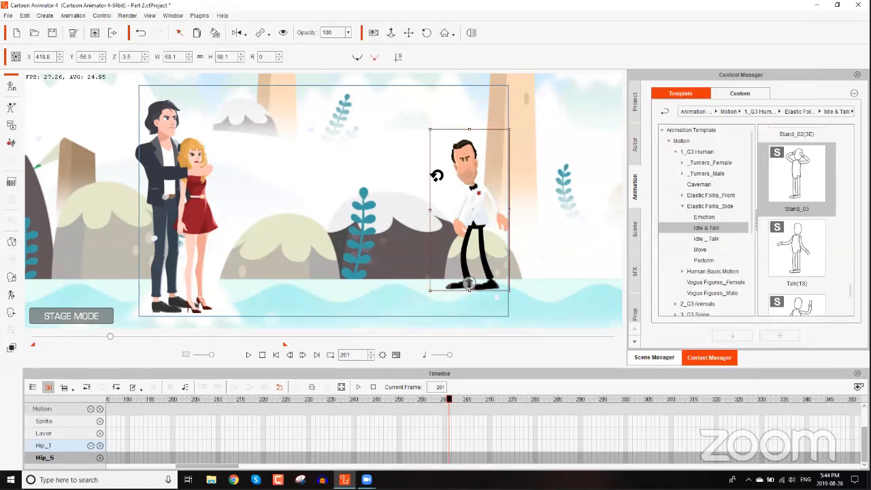
left_click(11, 145)
left_click(601, 194)
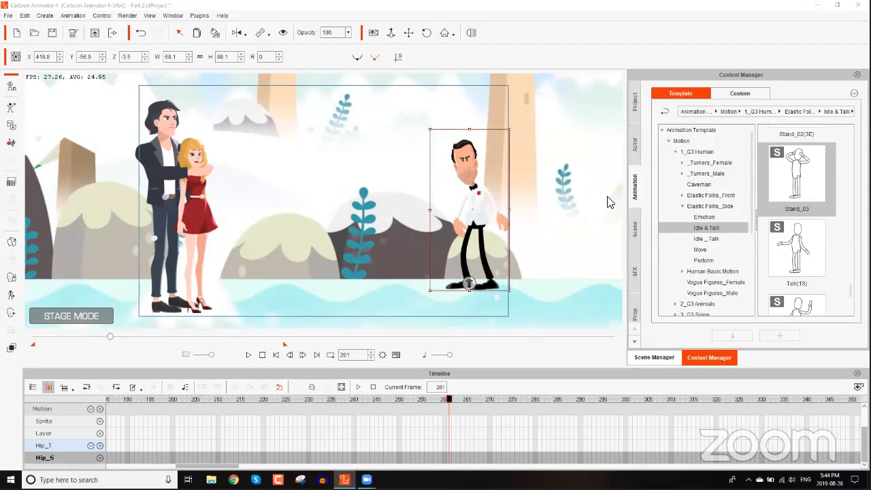
double_click(101, 159)
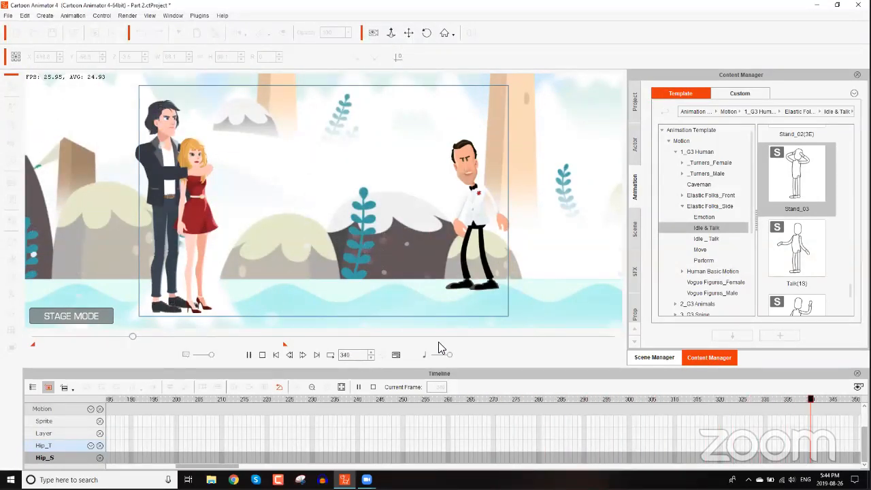
key("space")
- Hide Spy Guy's Transform track and show his Face tracks, locating his voice clip in the timeline
scroll(323, 416, "up", 2)
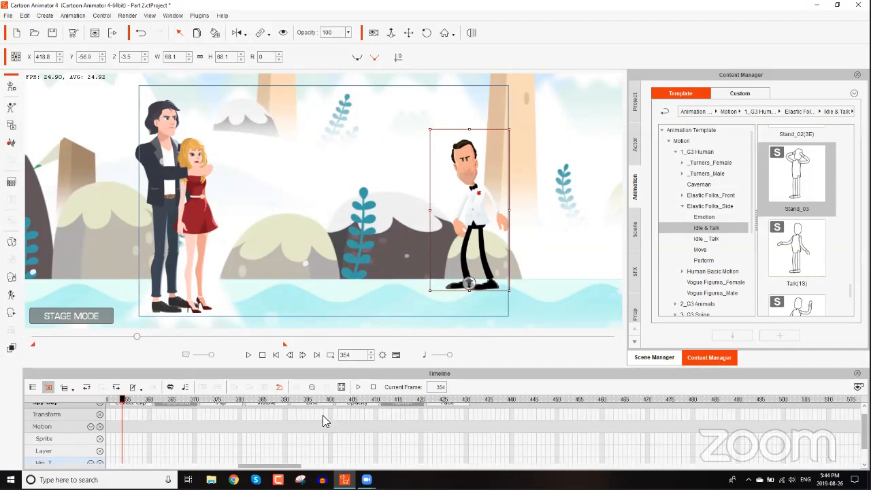
scroll(305, 428, "up", 1)
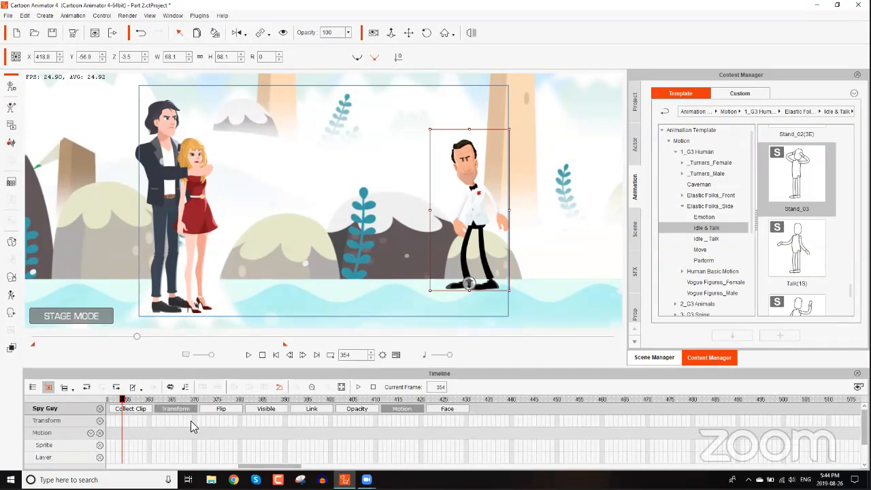
left_click(185, 411)
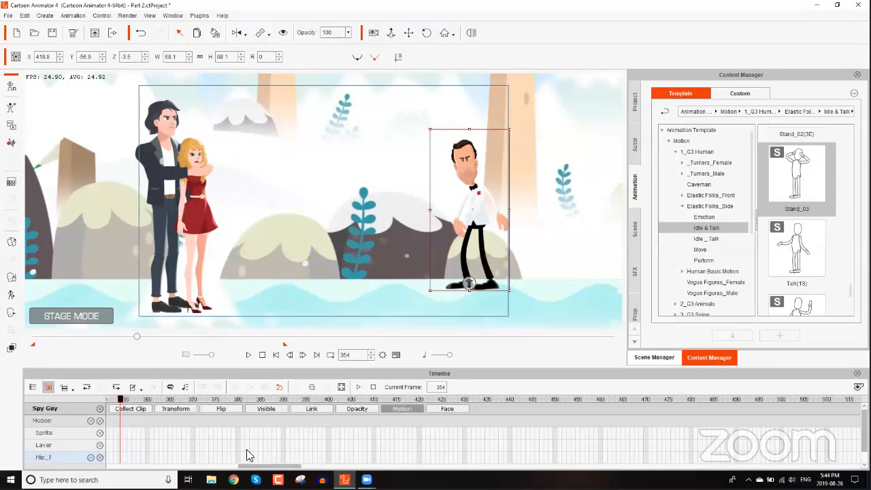
left_click_drag(258, 466, 158, 472)
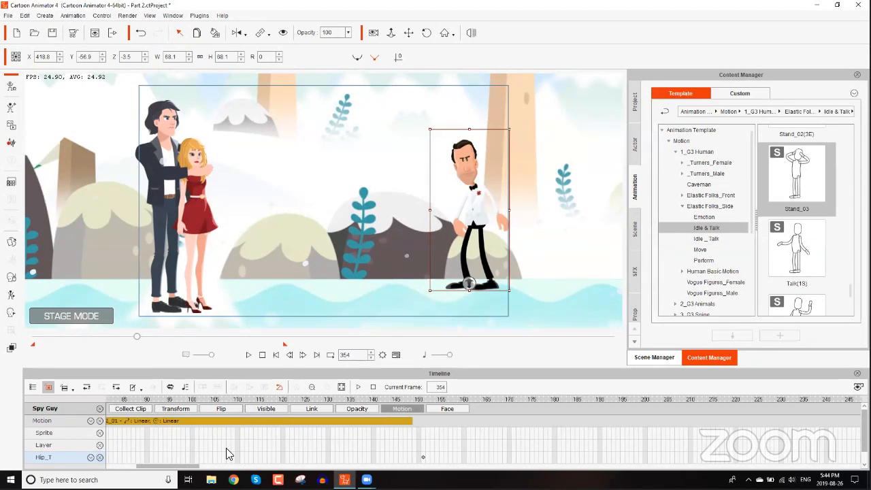
left_click(446, 410)
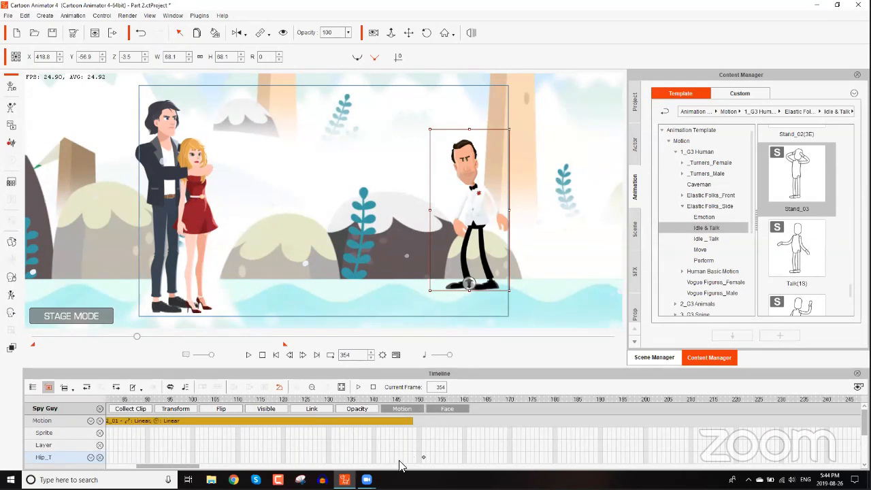
left_click_drag(188, 469, 239, 470)
scroll(251, 436, "down", 3)
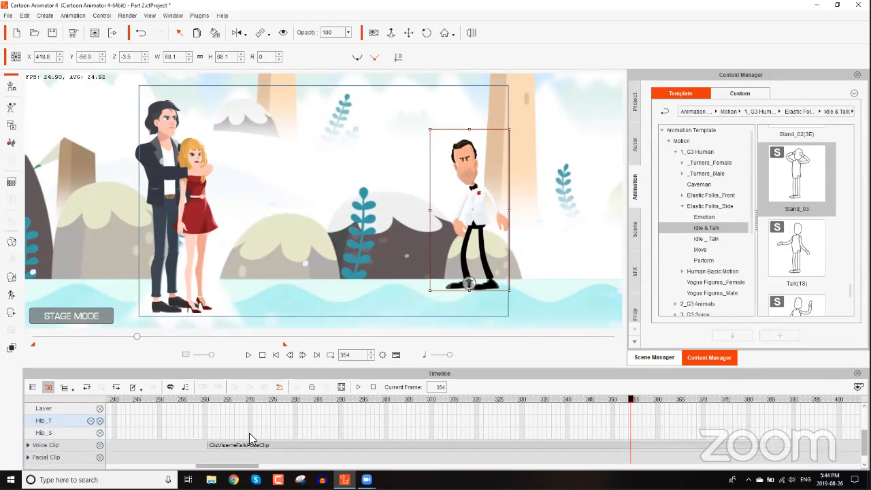
- Preview Spy Guy's voice clip and apply the Criticize motion from the Elastic Folks_Side Emotion set at frame 261
left_click(205, 399)
key("space")
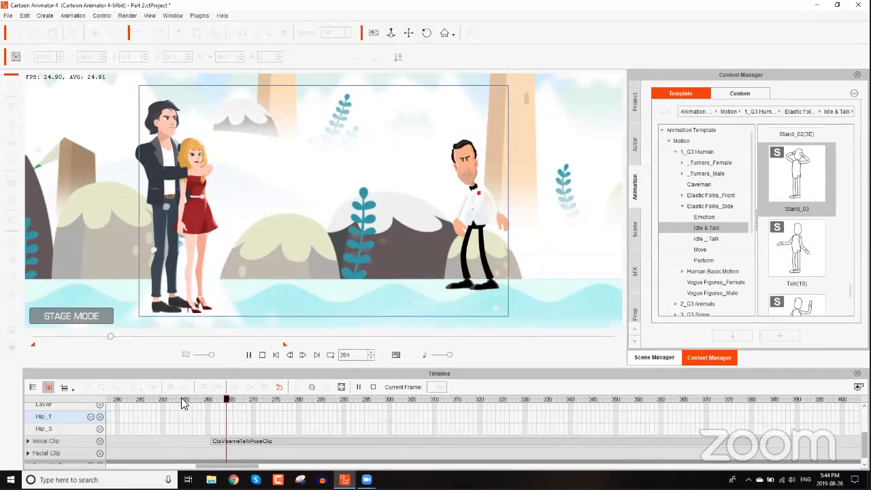
left_click(210, 400)
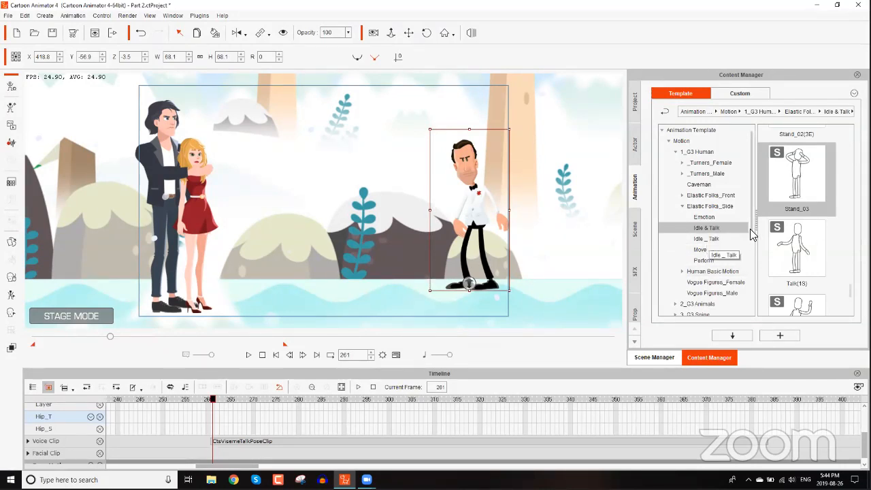
left_click(714, 220)
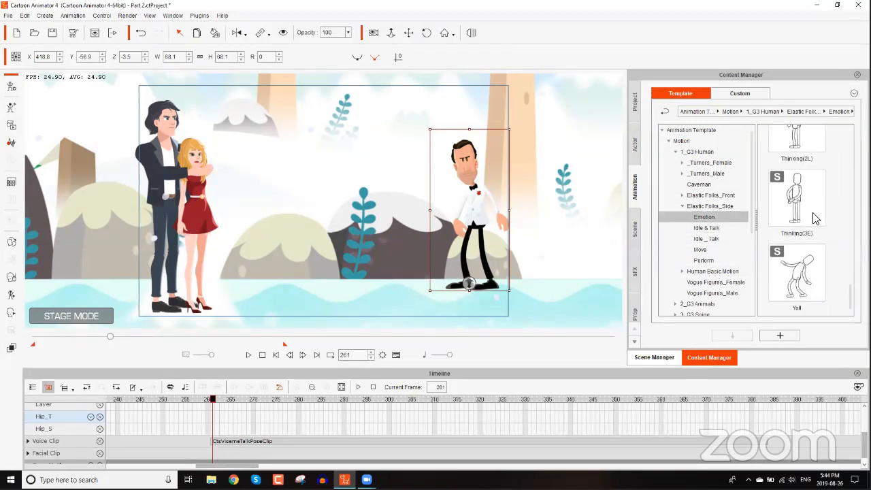
scroll(819, 216, "down", 1)
scroll(815, 197, "up", 2)
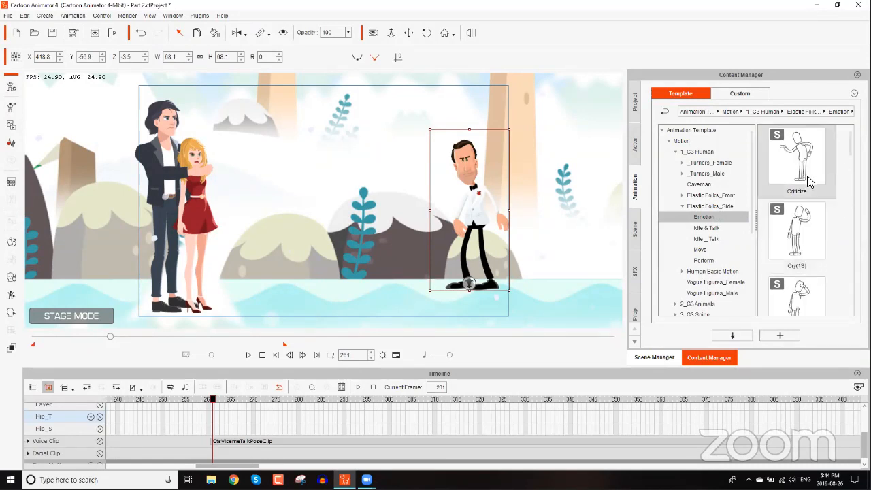
double_click(807, 174)
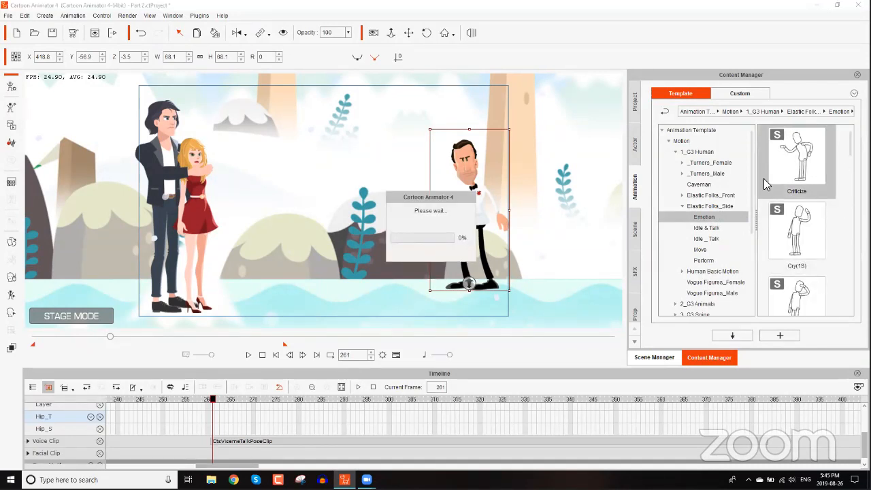
- Play back Spy Guy's Criticize motion twice against his voice clip
key("space")
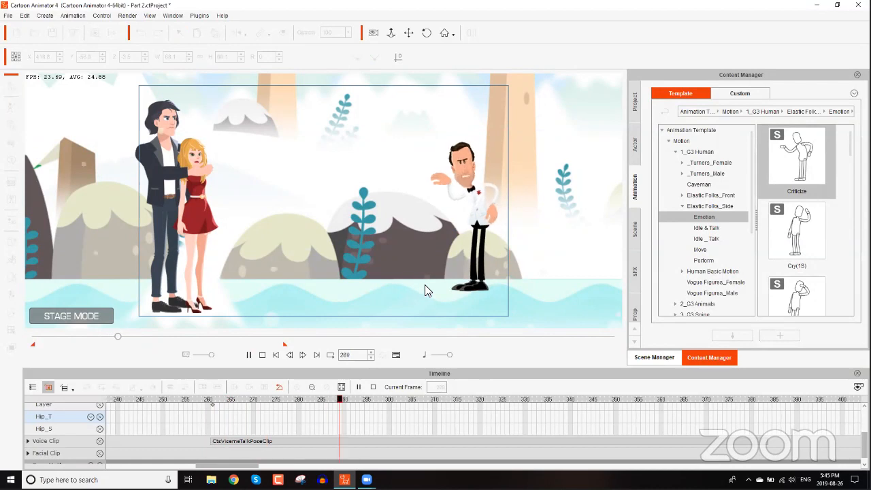
key("space")
left_click(218, 400)
key("space")
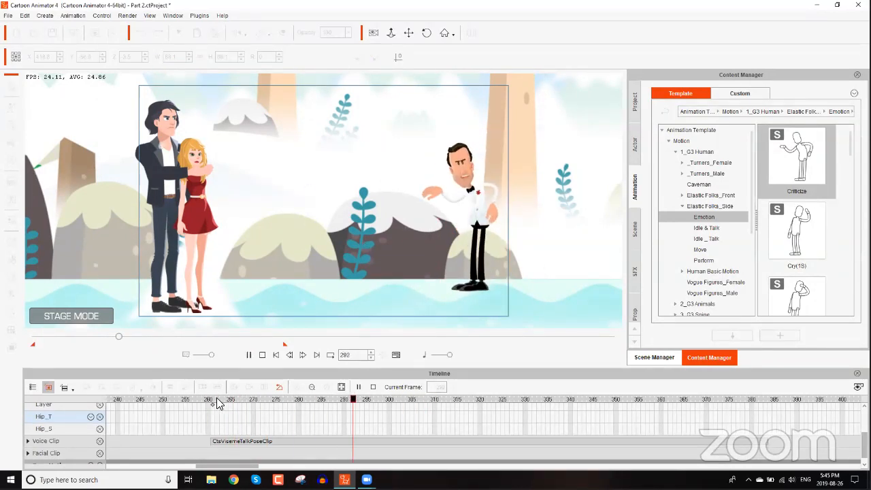
key("space")
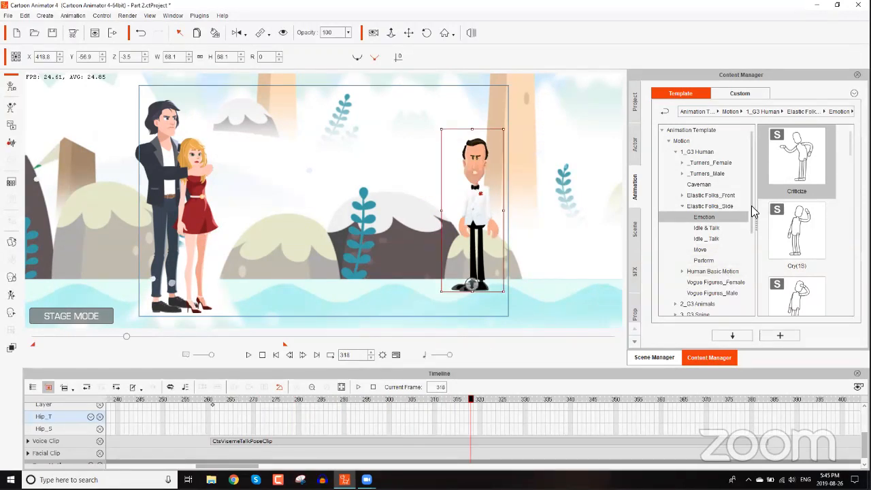
- Show the Stunt motions of the G3 Human Motions-Mission set in the Content Manager
left_click_drag(751, 211, 729, 287)
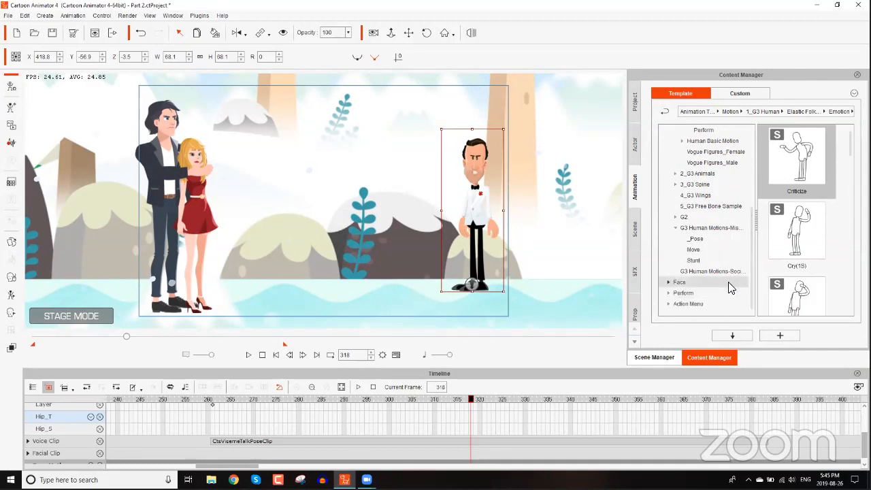
left_click(695, 261)
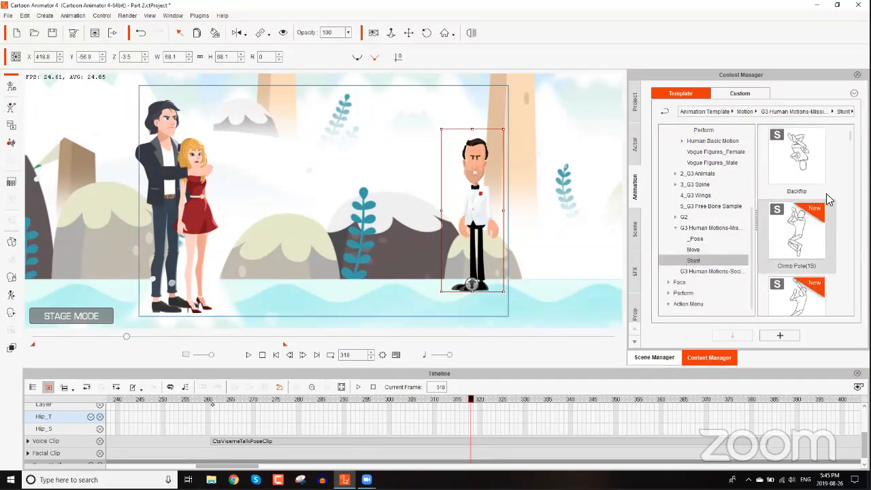
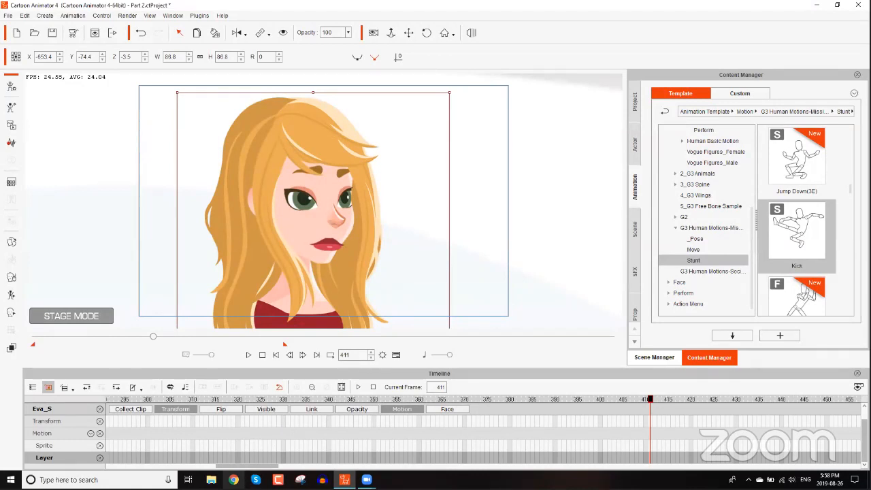
- Switch to Chrome, search Google for "cartoon animator facial mocap" and open Reallusion's Cartoon Animator - Real-time Production page
left_click(234, 479)
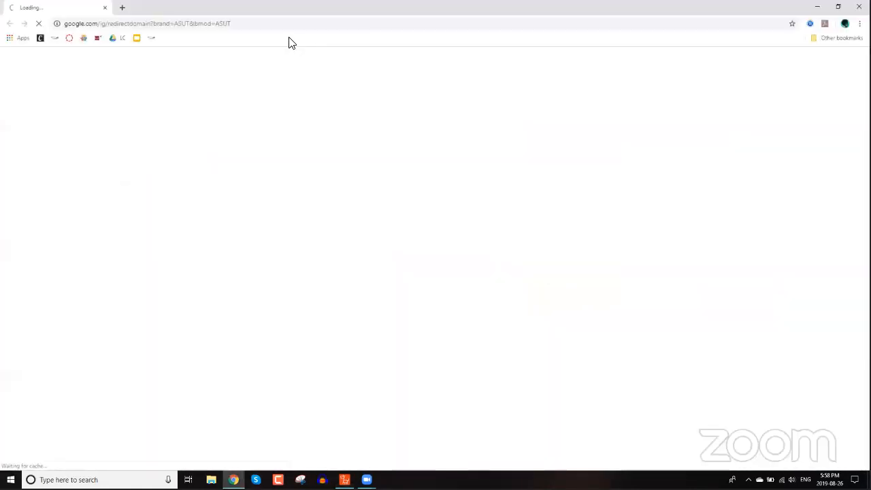
left_click(286, 27)
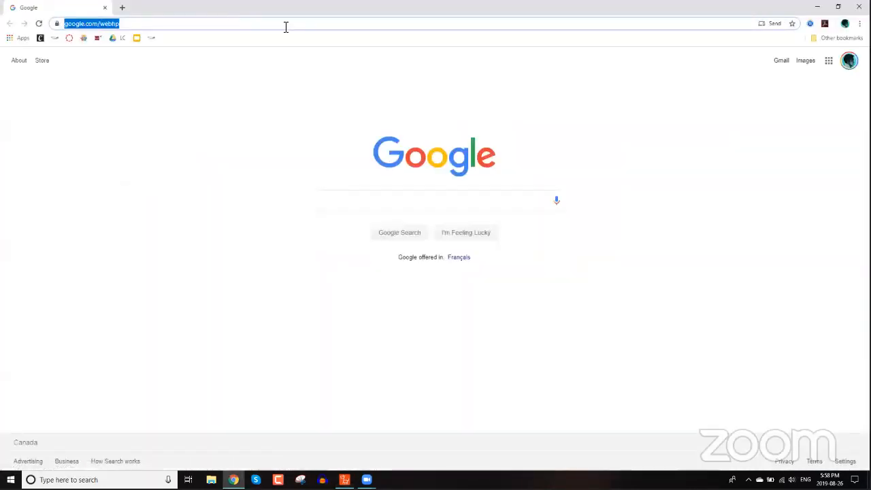
type("cartoon ")
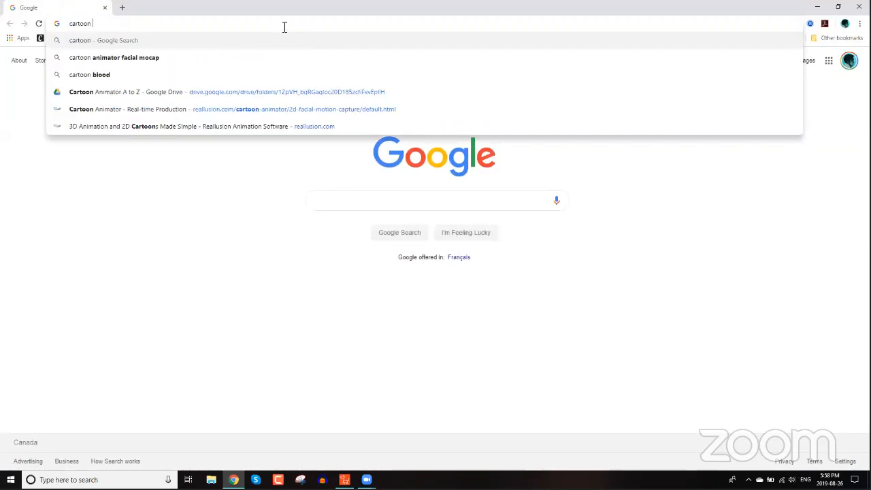
type("animator ")
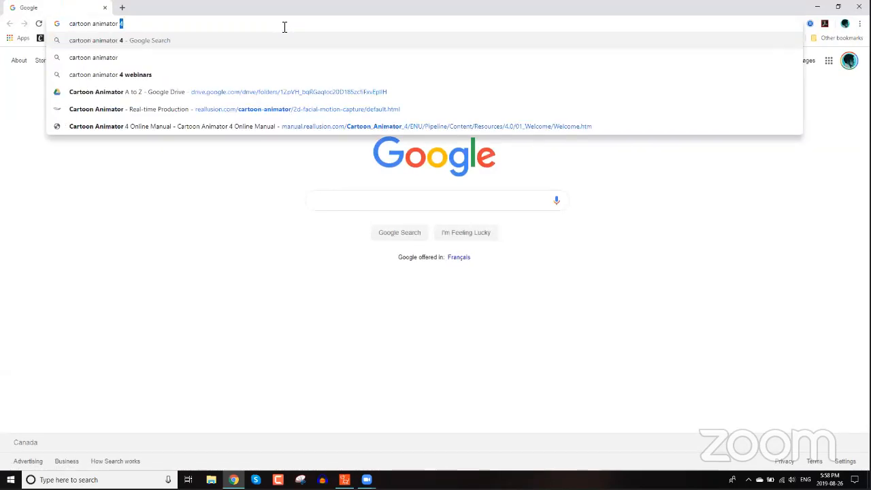
type("facial mocap")
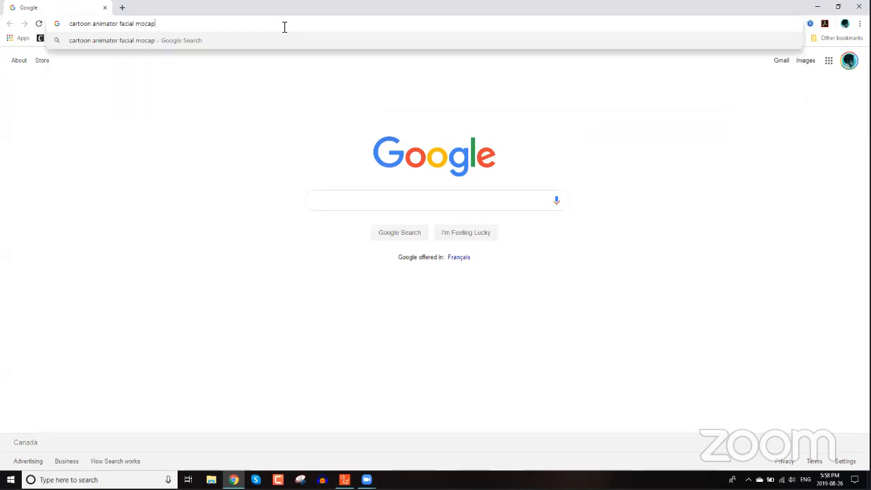
key("Return")
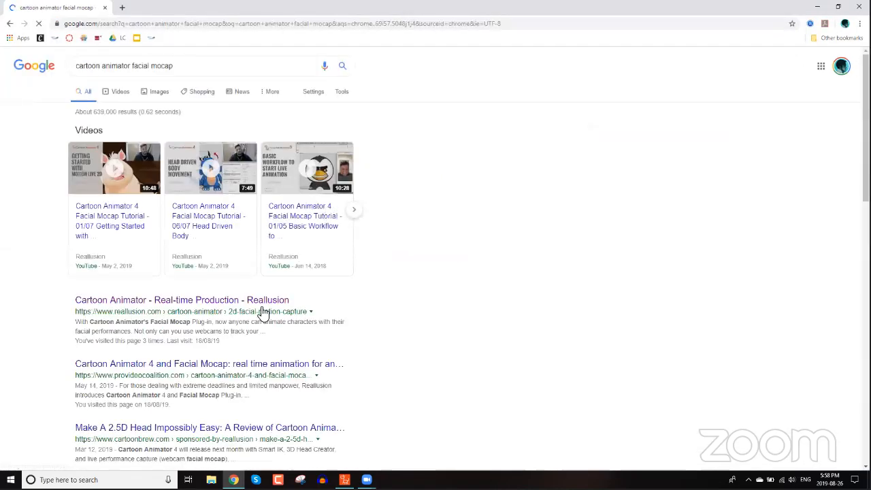
scroll(287, 307, "down", 1)
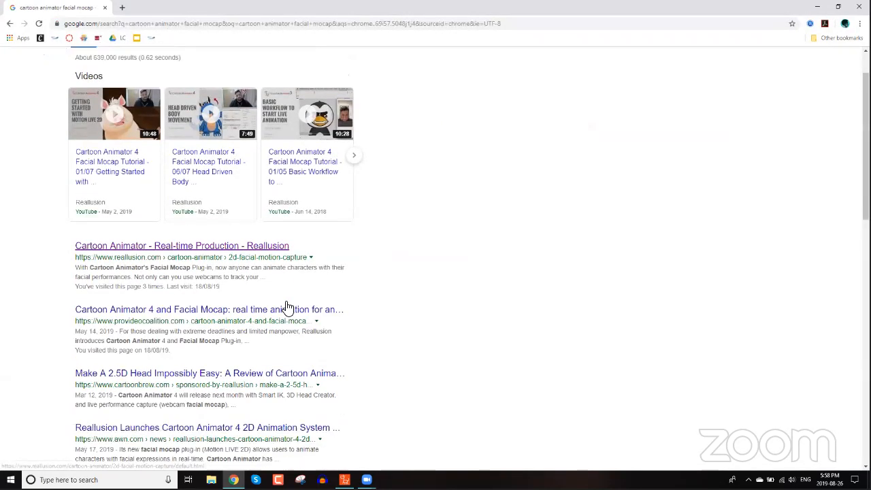
left_click(197, 245)
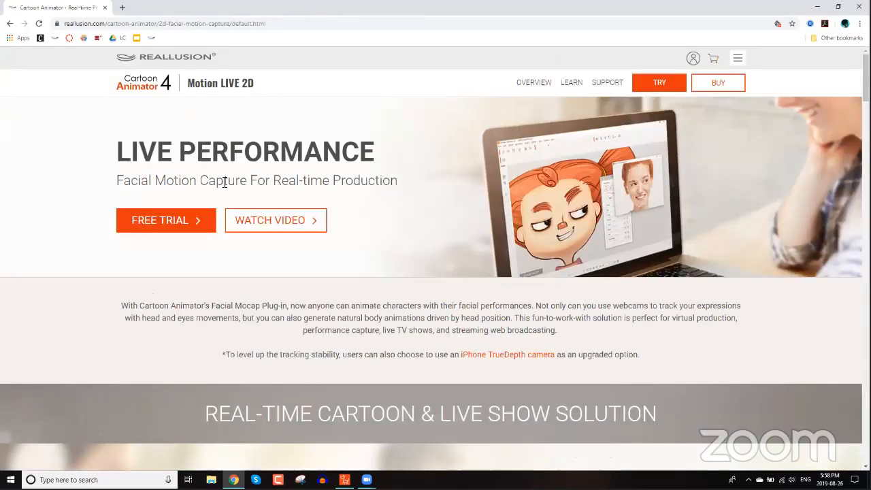
- Examine the Motion LIVE 2D page's facial mocap bundle, real-time face tracking and live streaming sections
scroll(446, 229, "down", 3)
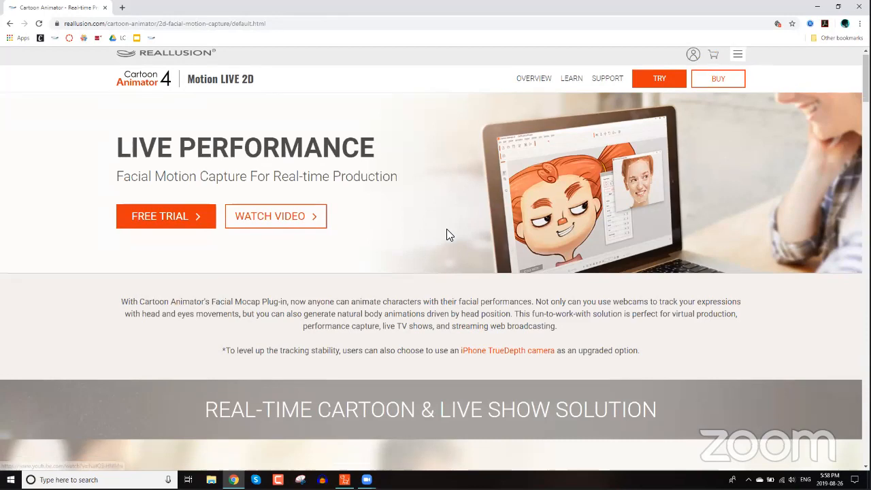
scroll(446, 229, "down", 1)
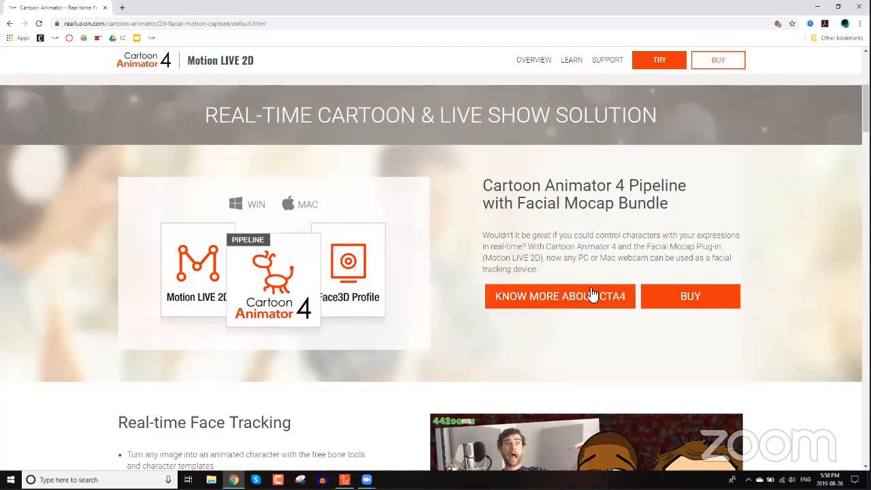
scroll(404, 291, "down", 1)
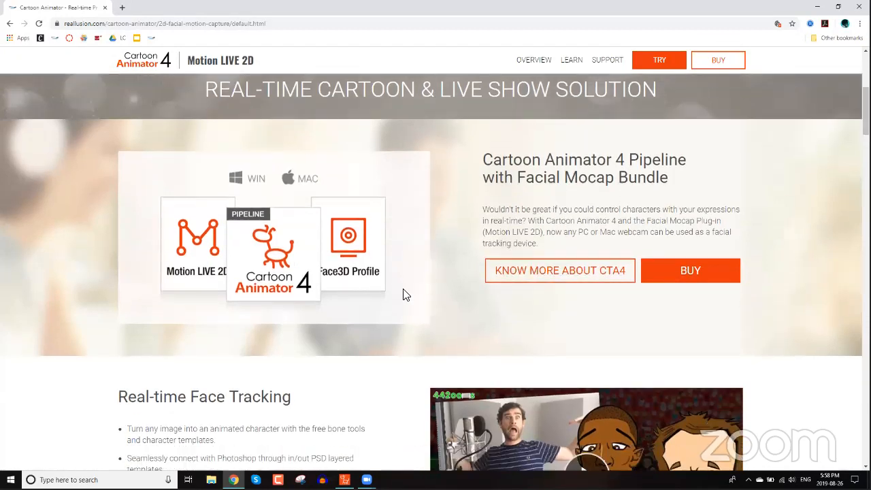
scroll(404, 294, "down", 3)
scroll(404, 294, "down", 1)
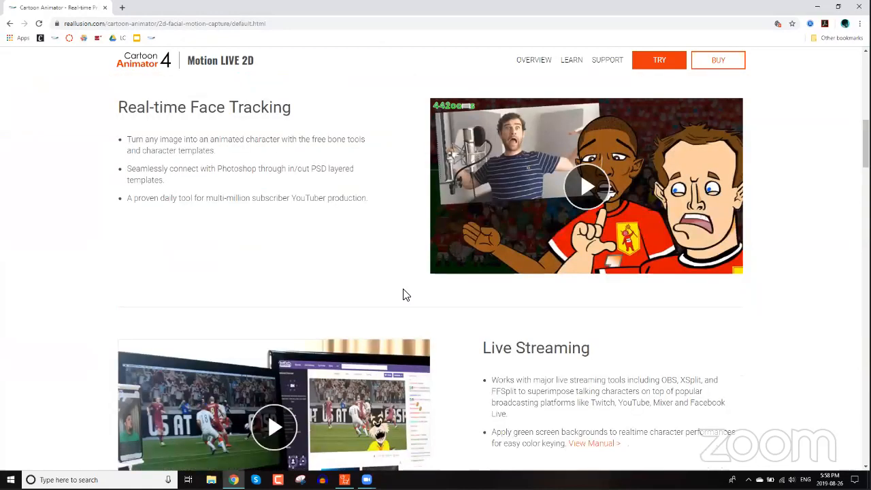
scroll(404, 293, "up", 4)
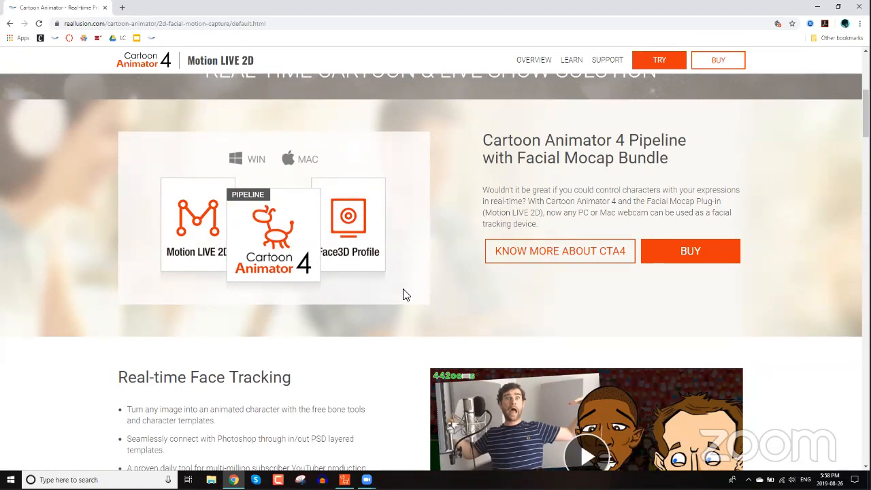
scroll(355, 347, "down", 1)
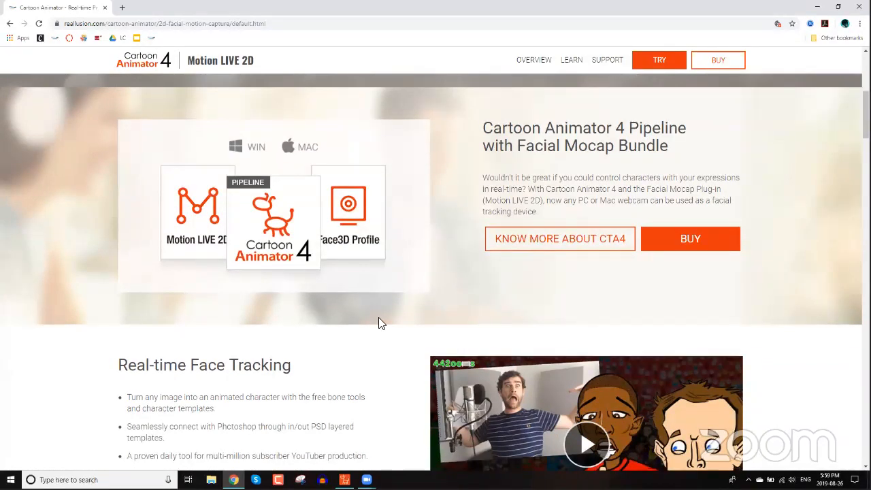
scroll(381, 320, "down", 3)
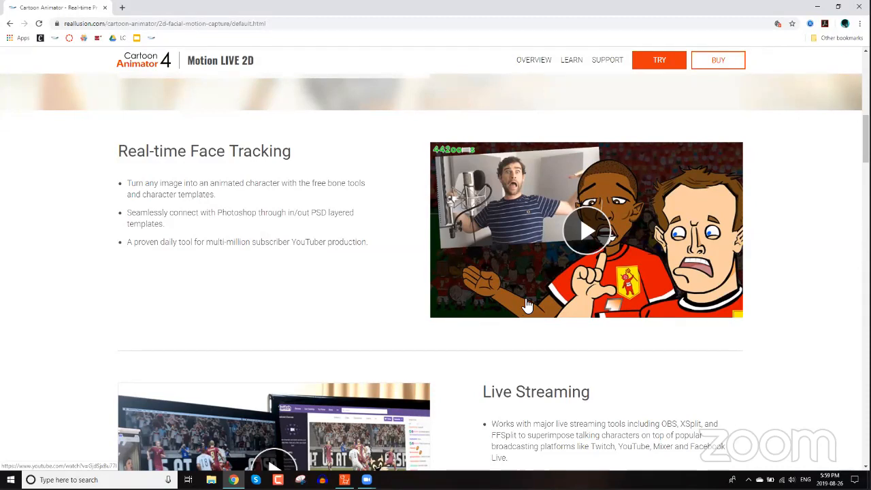
- Leave the browser and launch Face3D Tracker from the desktop
left_click(345, 479)
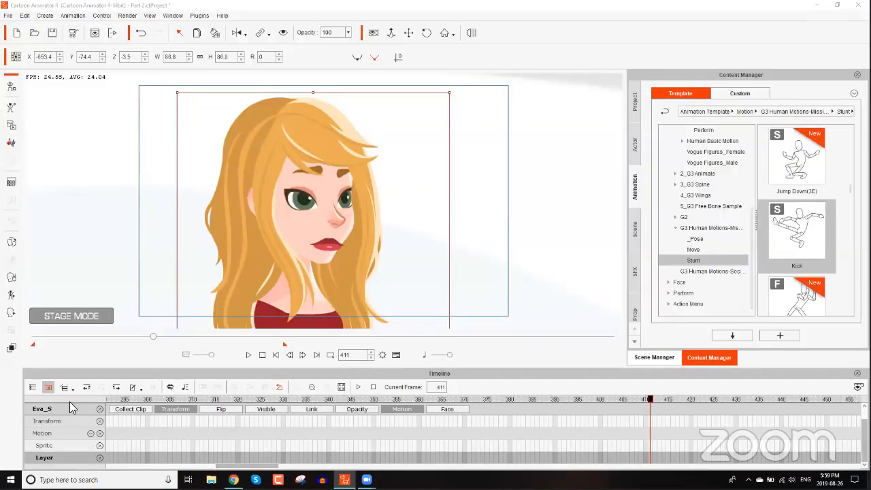
key("super+d")
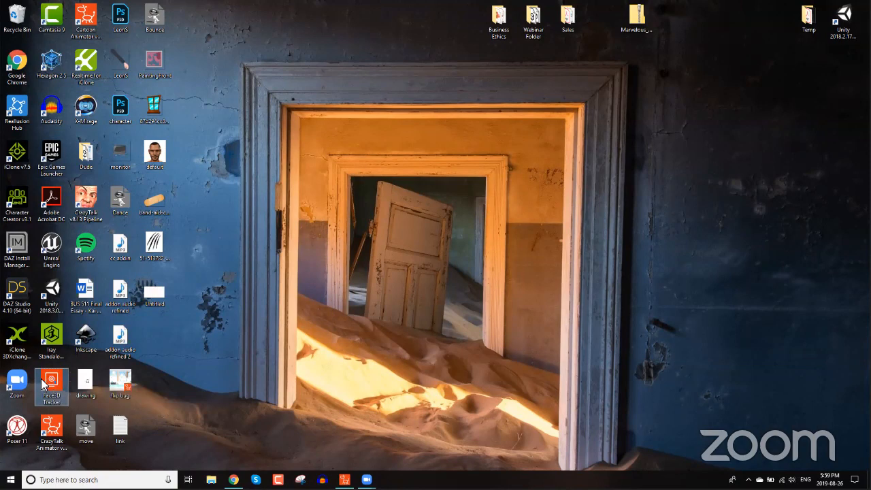
double_click(43, 385)
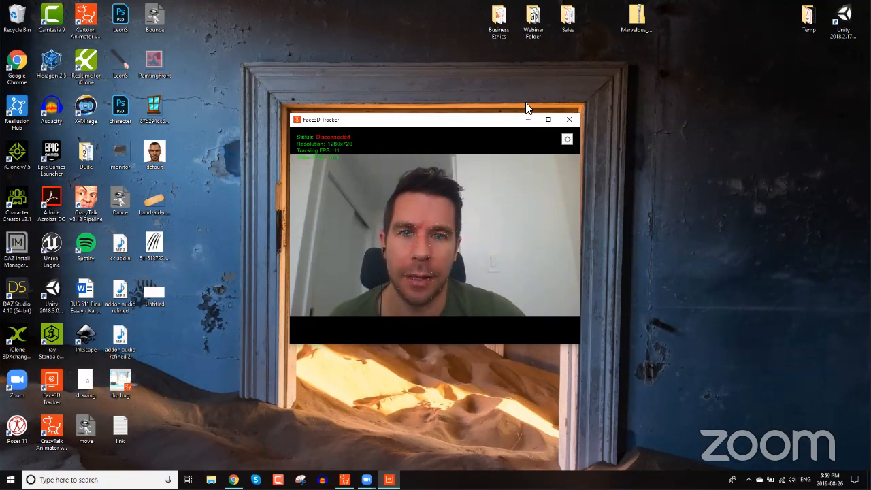
- Review Face3D Tracker's camera, resolution, rotation and video FPS settings, closing them without changes
left_click(566, 142)
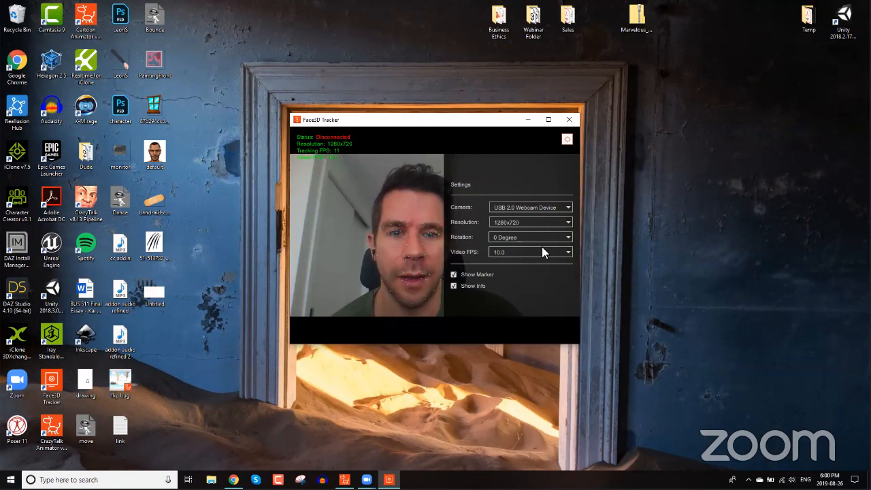
left_click(541, 252)
left_click(542, 250)
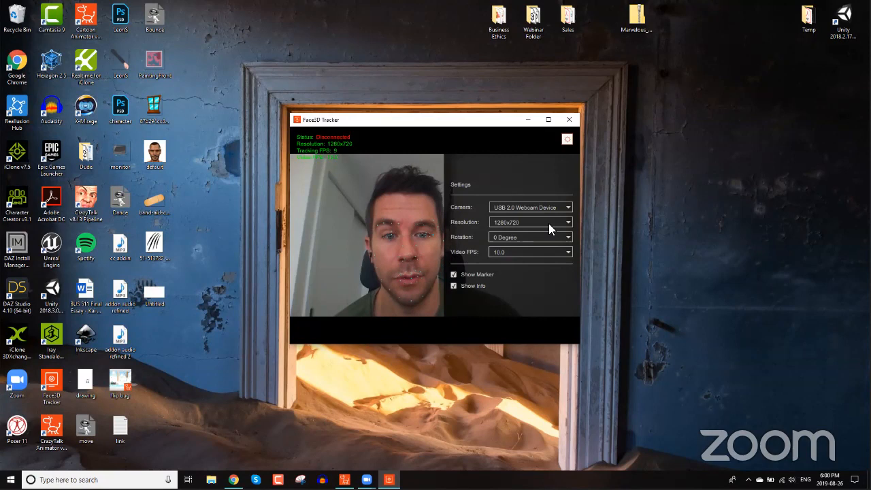
left_click(566, 140)
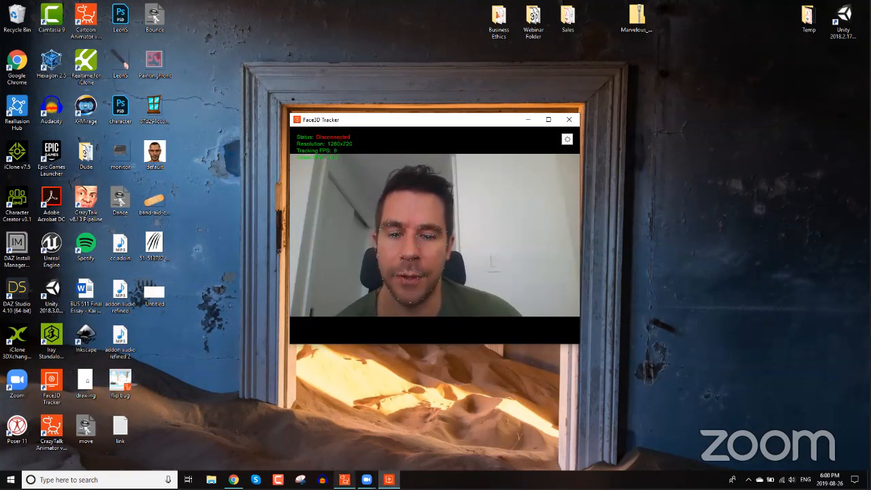
- Switch to Cartoon Animator and check the Motion LIVE 2D panel's opacity and hiding options, then close them
left_click(344, 479)
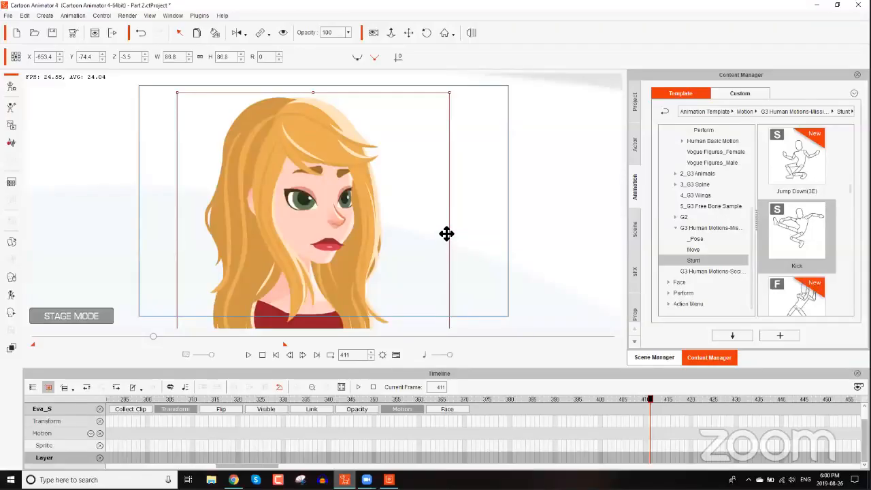
left_click(199, 17)
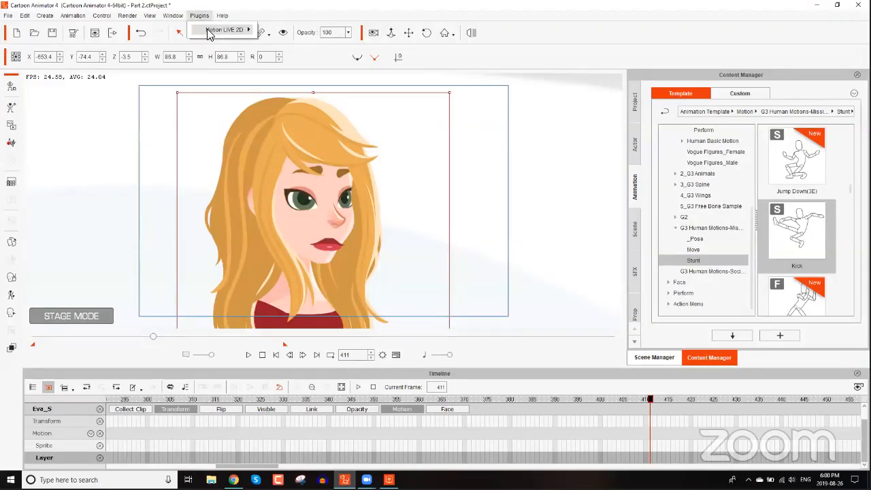
mouse_move(208, 34)
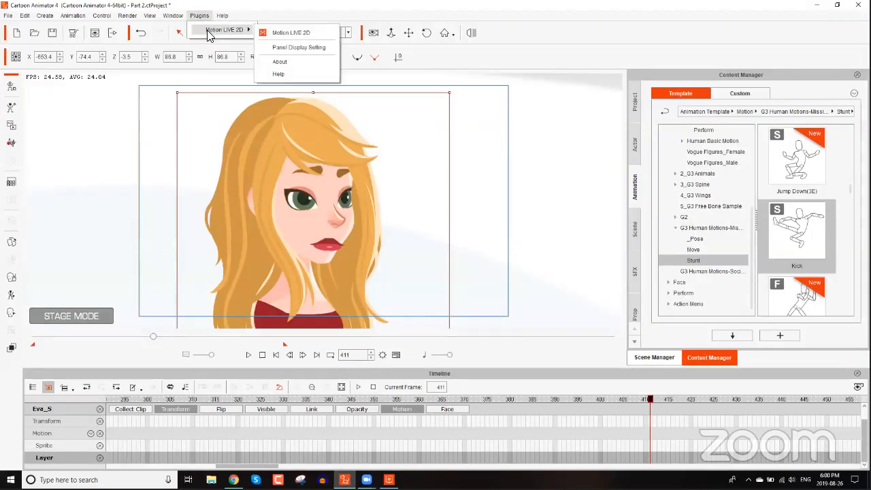
left_click(294, 47)
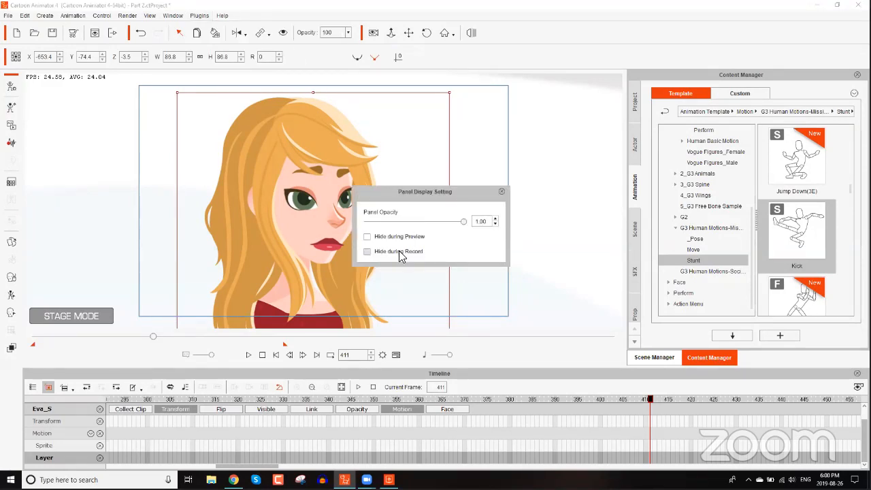
left_click(501, 189)
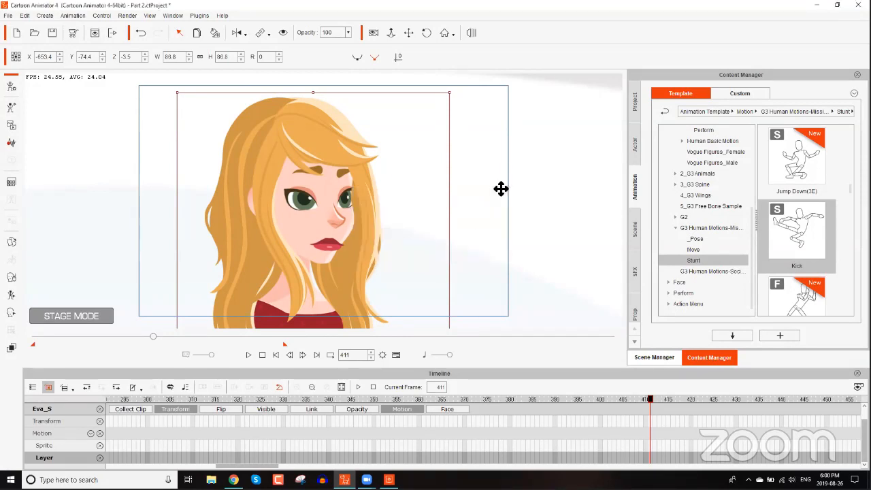
- Open the Motion LIVE 2D plug-in window for the Eva_S character
left_click(204, 15)
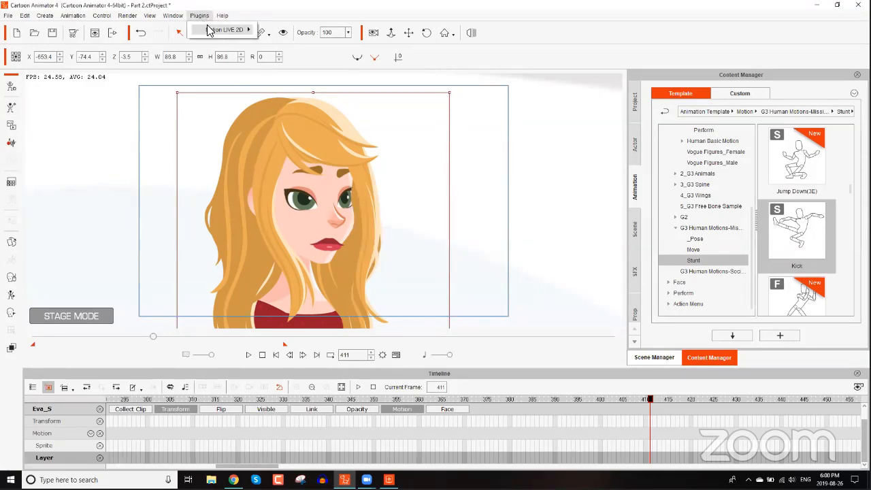
mouse_move(234, 28)
left_click(288, 34)
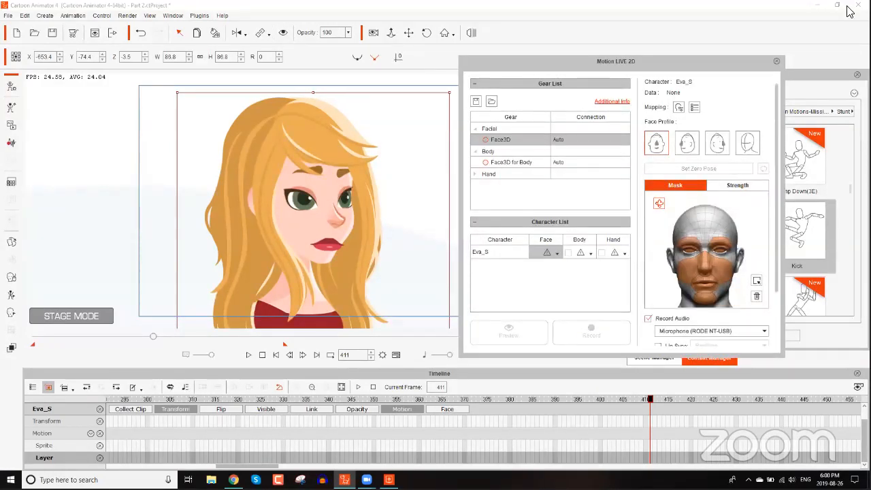
- Arrange the Cartoon Animator, Motion LIVE 2D and Face3D Tracker windows so the character, gear list and webcam view are visible together
double_click(787, 9)
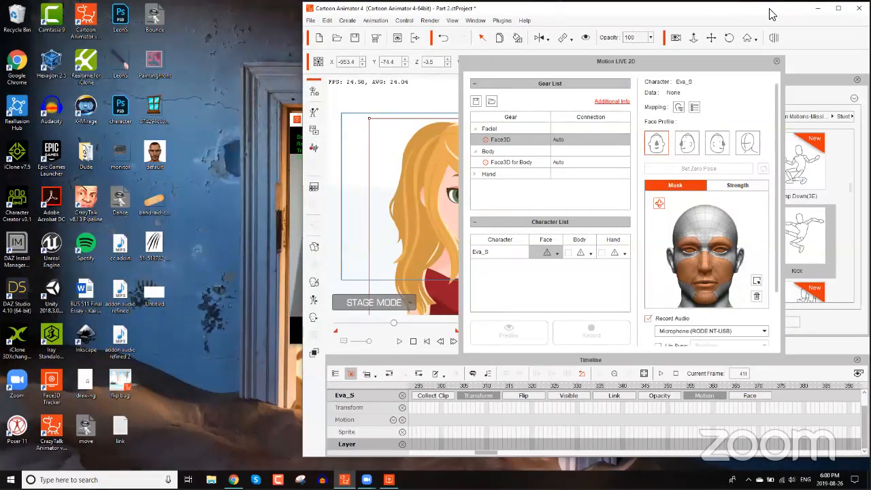
left_click_drag(770, 14, 470, 14)
left_click(389, 480)
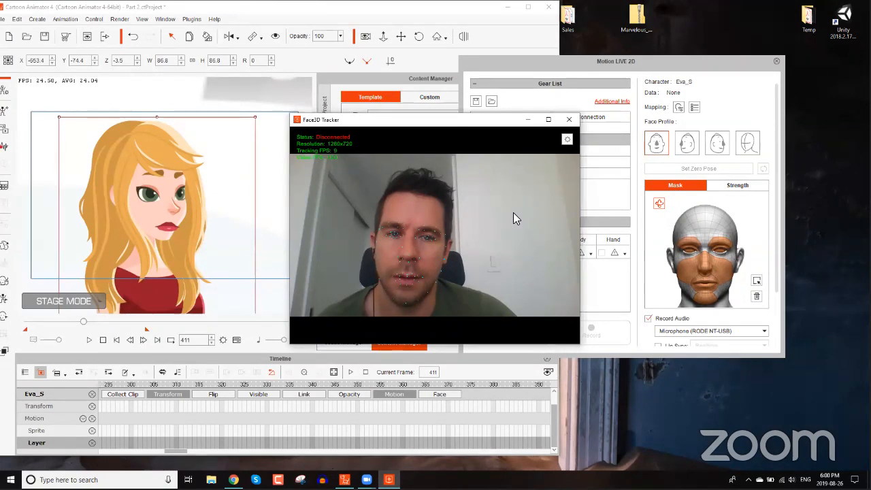
left_click_drag(421, 120, 684, 243)
left_click_drag(684, 68, 764, 1)
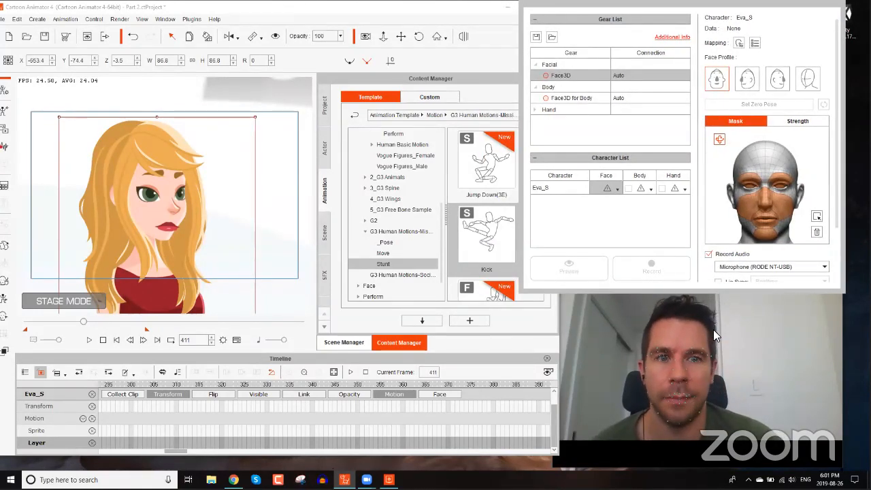
- Activate the Face3D facial gear in Motion LIVE 2D's Gear List
left_click(546, 75)
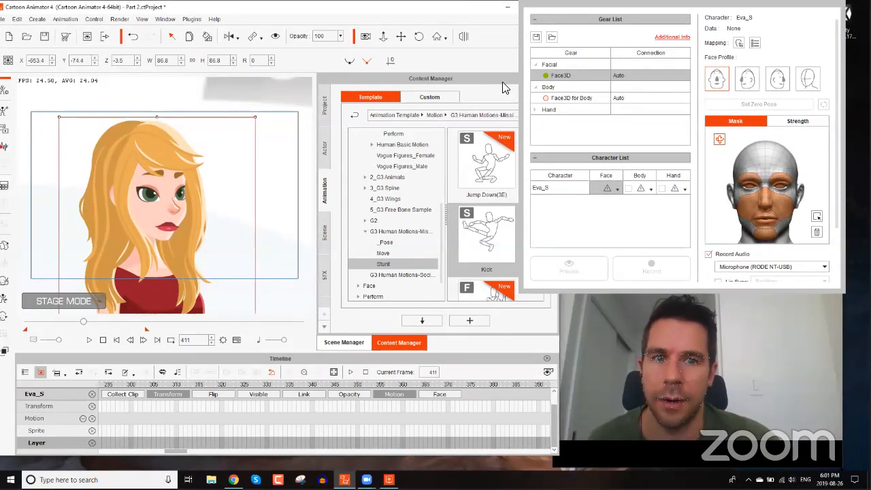
- Assign the Face3D gear as Eva_S's facial data source in the Character List
left_click(577, 20)
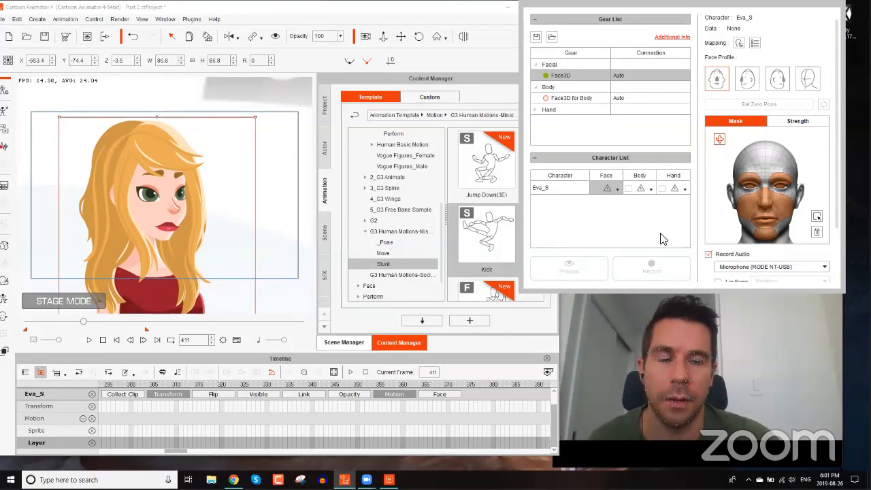
left_click(270, 268)
scroll(213, 251, "up", 4)
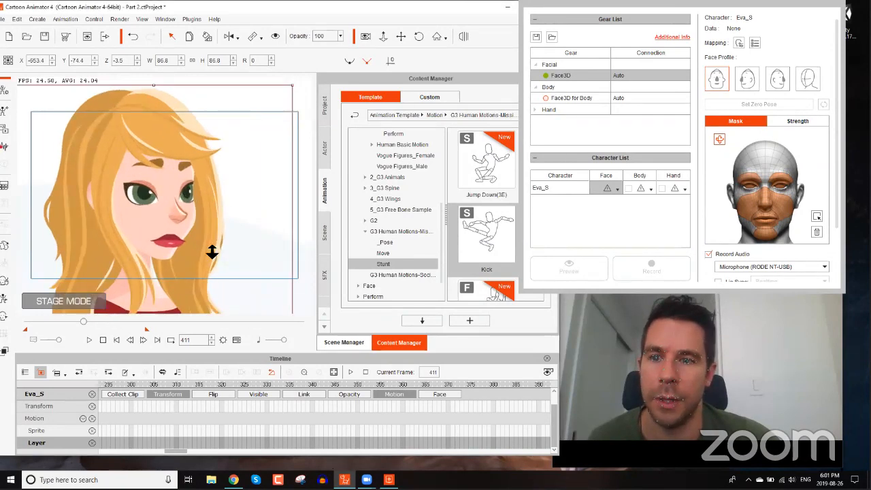
scroll(233, 255, "down", 1)
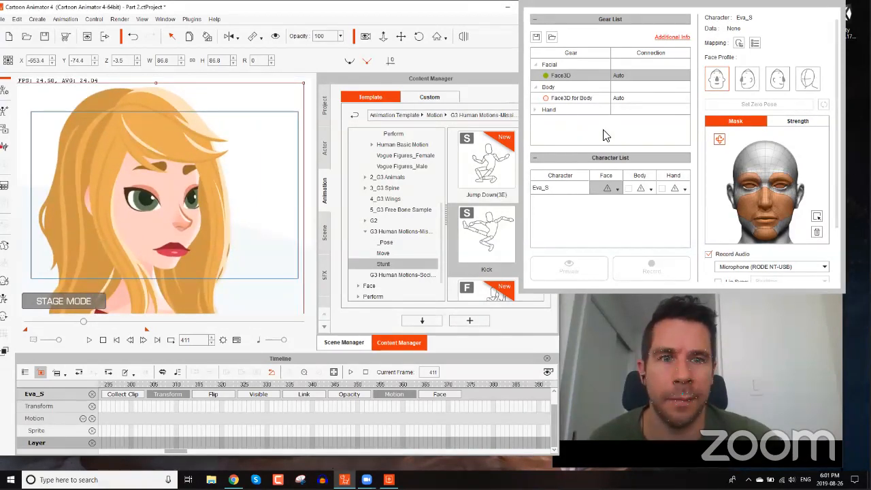
left_click(617, 190)
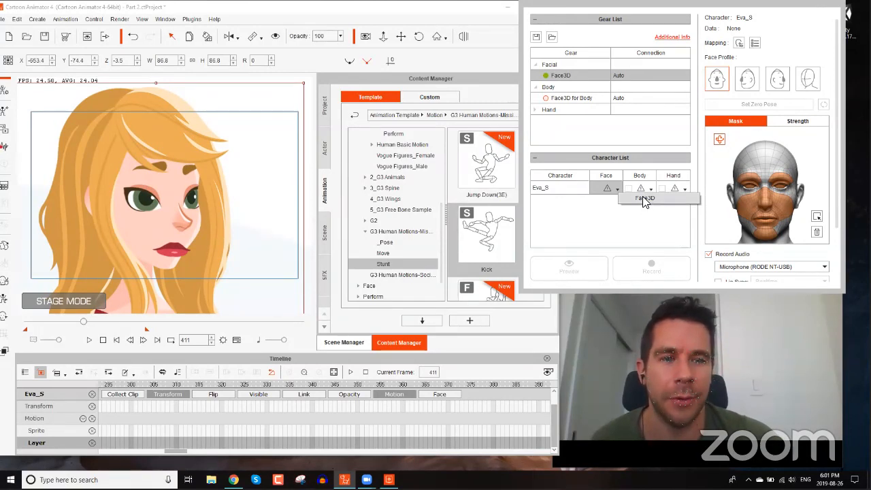
left_click(644, 199)
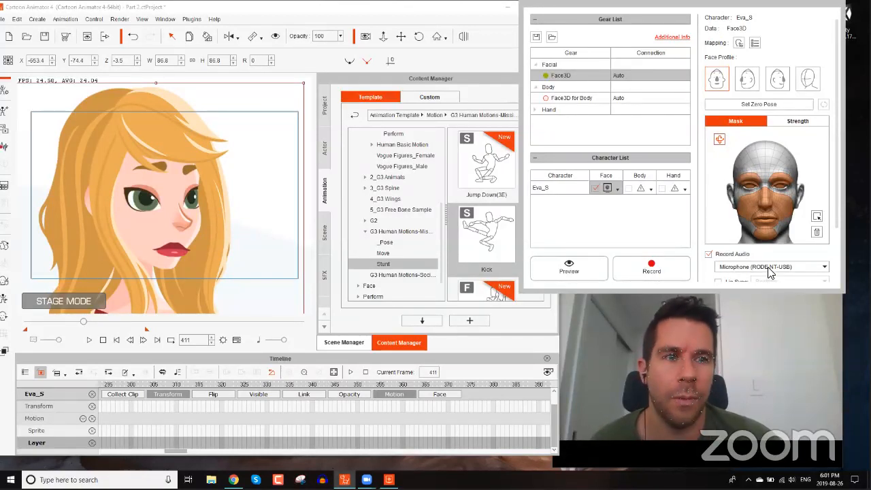
left_click(746, 82)
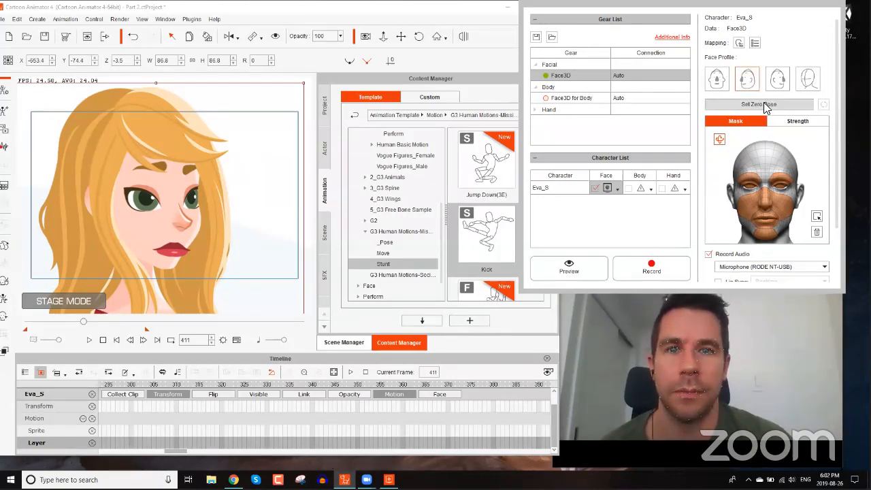
left_click(765, 105)
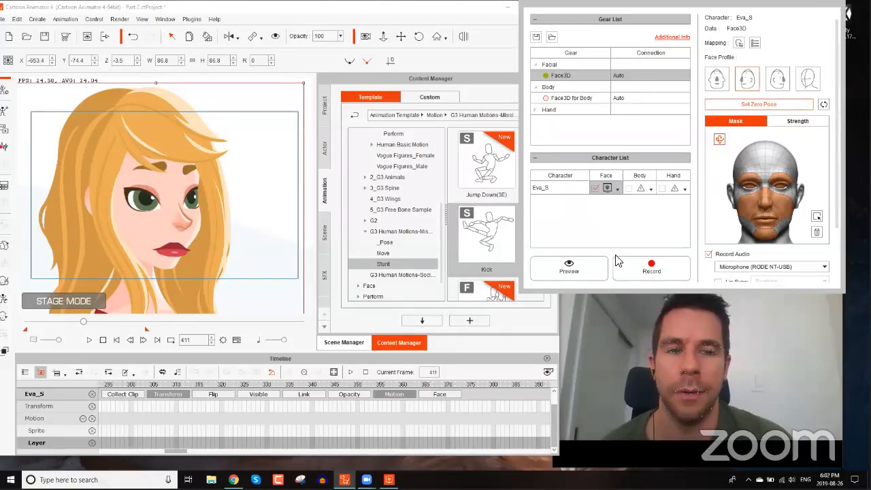
left_click(579, 268)
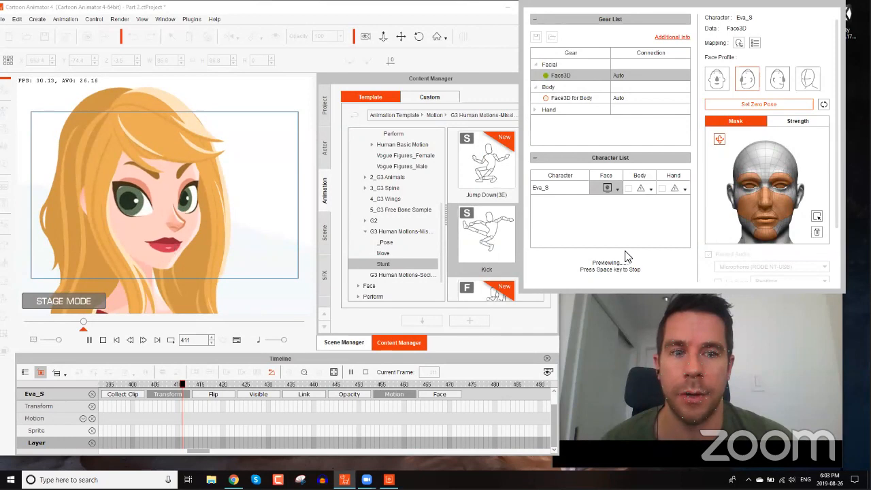
key("space")
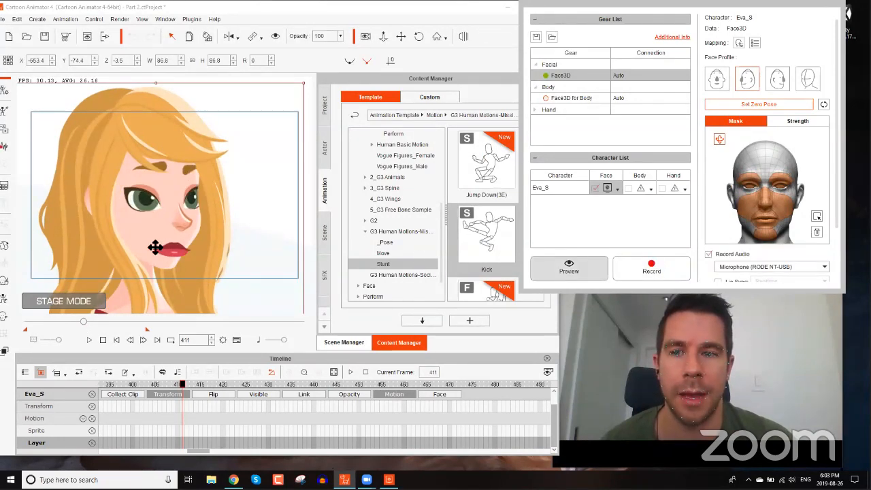
- Record the webcam facial performance onto Eva_S from frame 411 to about frame 718
left_click(661, 272)
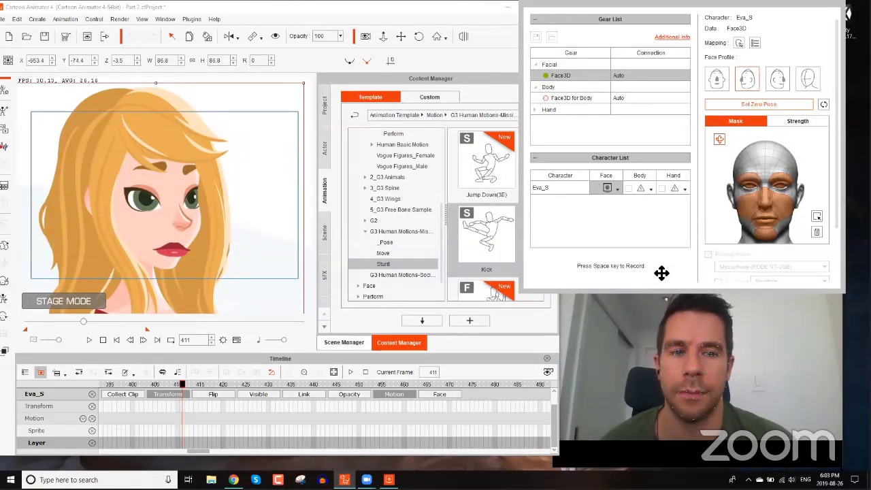
key("space")
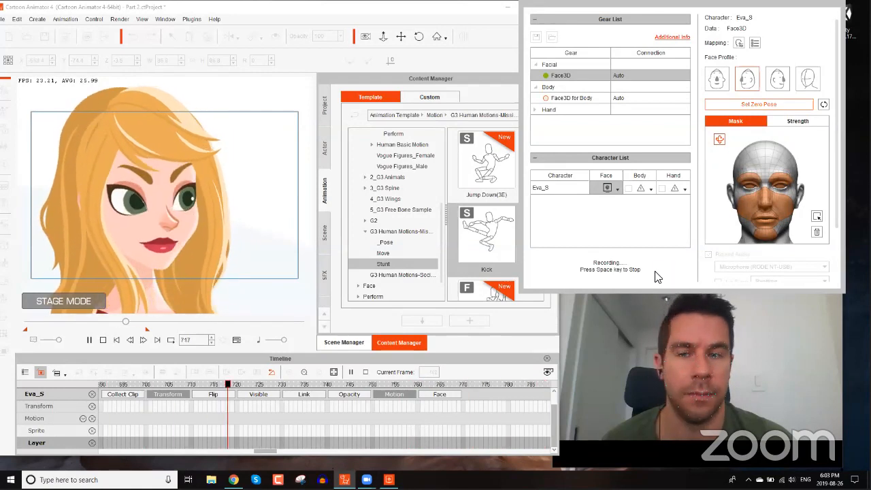
key("space")
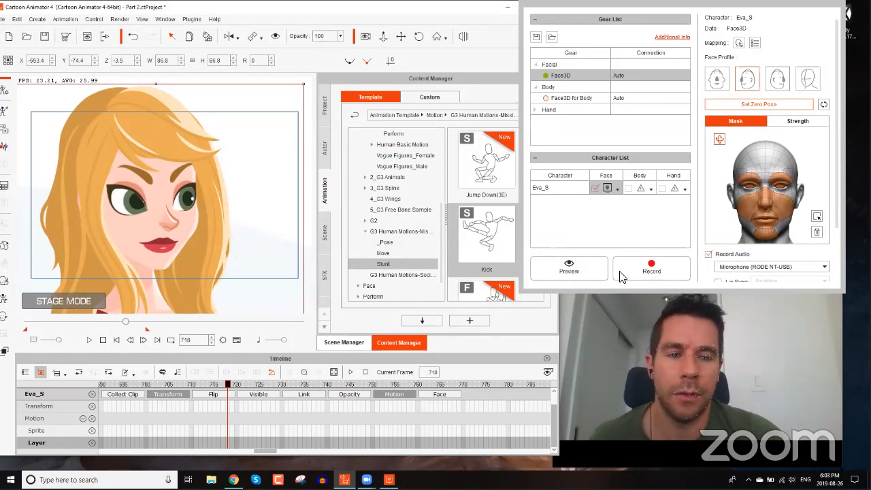
- Close Motion LIVE 2D, disconnecting all servers, and maximize the Cartoon Animator window
left_click_drag(805, 4, 804, 36)
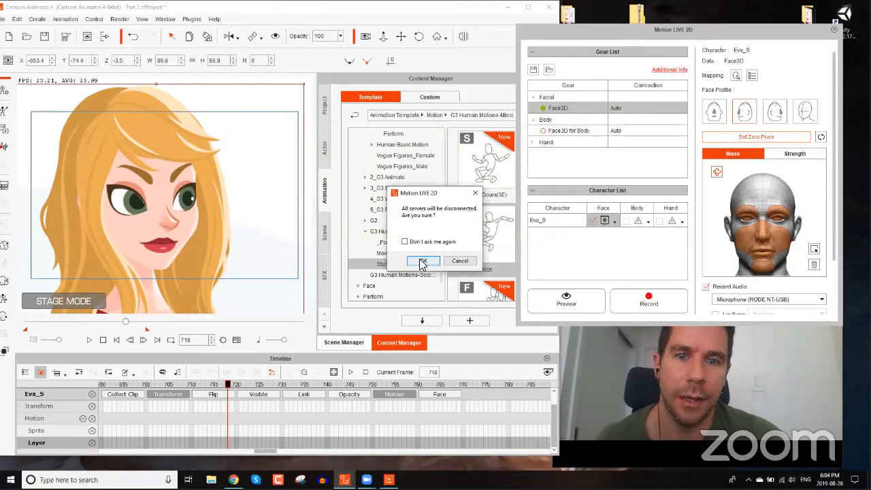
left_click(423, 261)
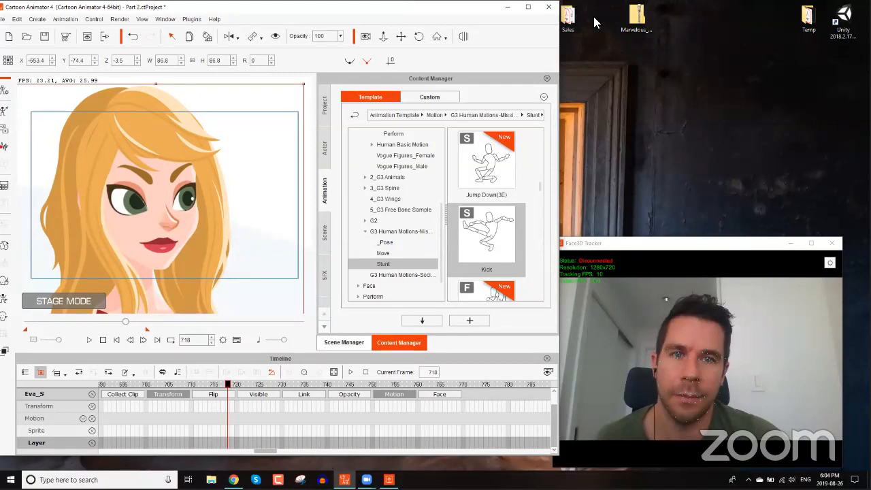
left_click_drag(551, 48, 554, 53)
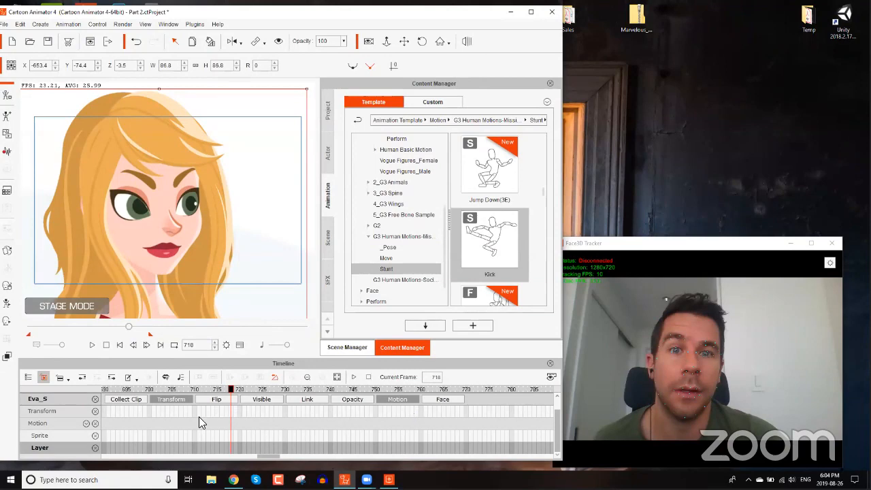
key("super+Up")
- Hide Eva_S's Transform and Motion tracks in the timeline and show the Face tracks
left_click(177, 408)
left_click(400, 421)
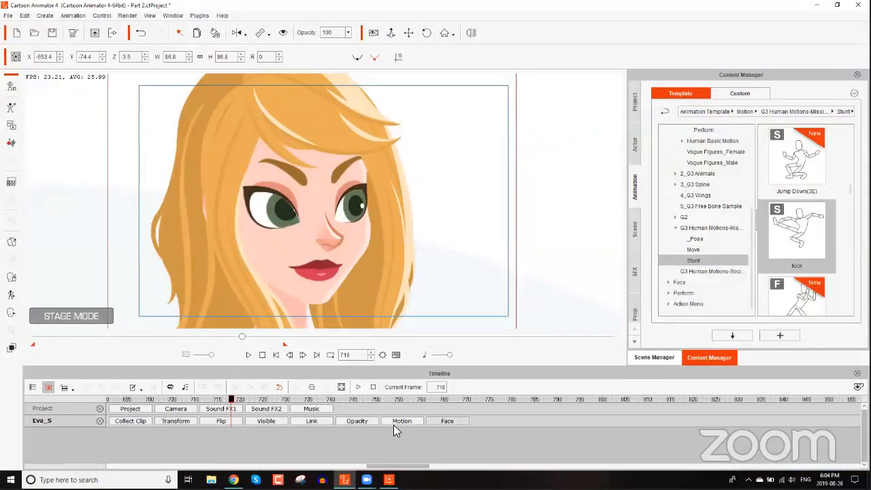
left_click(446, 420)
scroll(206, 433, "down", 2)
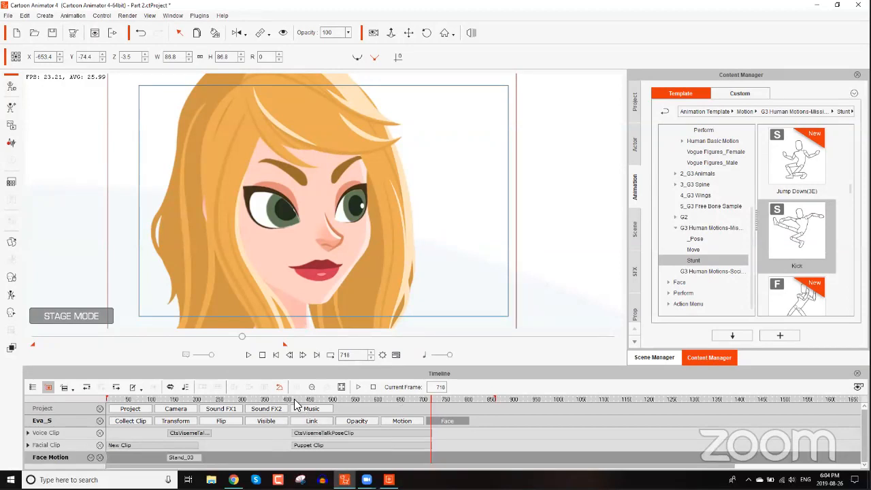
- Examine the recorded voice clip and Puppet Clip on Eva_S's tracks by scrubbing through the captured facial performance
left_click(331, 401)
left_click(290, 397)
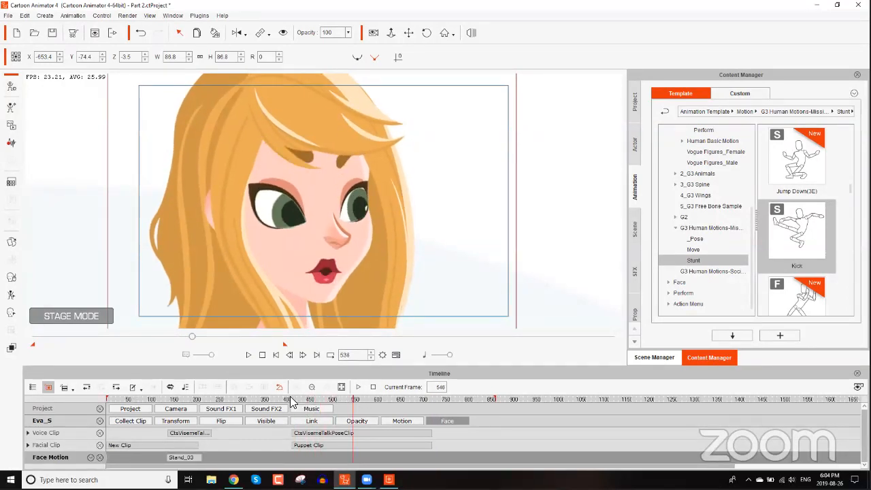
left_click(307, 434)
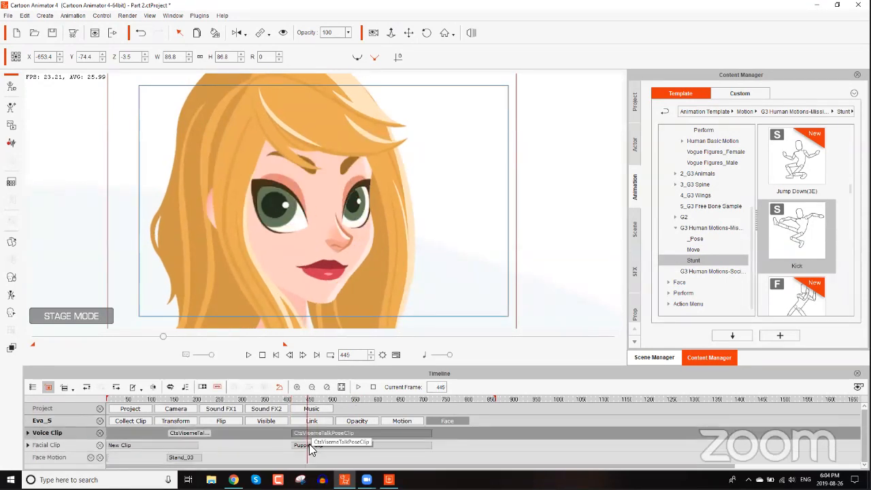
left_click(308, 445)
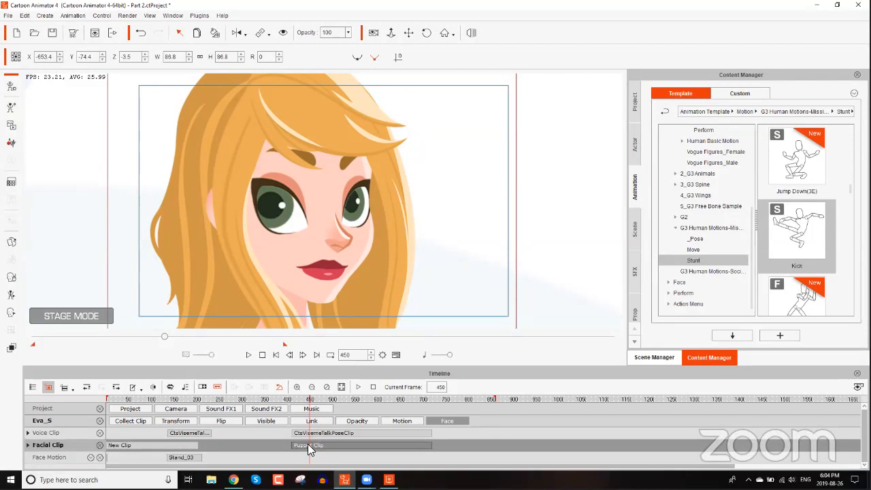
left_click(296, 399)
left_click_drag(296, 401, 405, 402)
left_click_drag(348, 401, 304, 403)
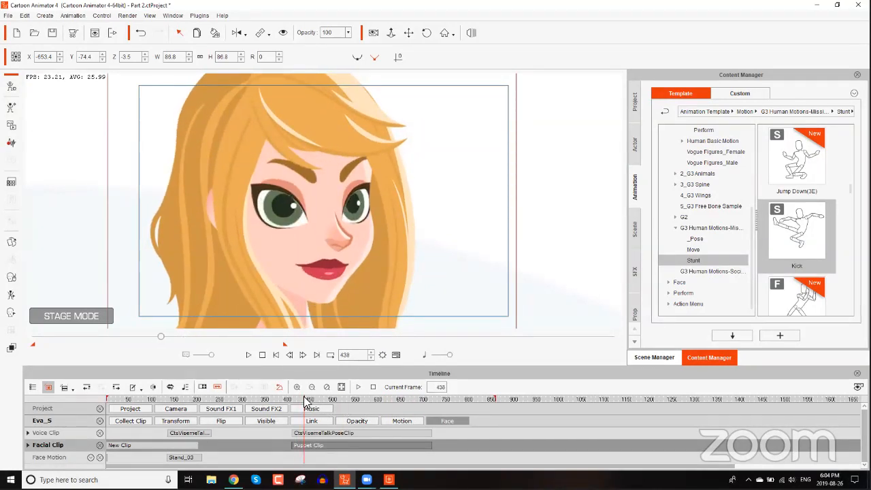
left_click_drag(304, 398, 316, 397)
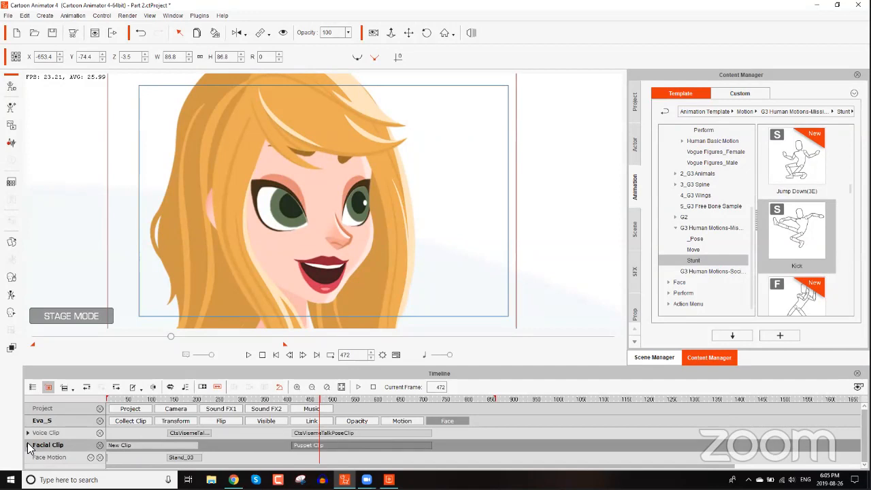
- Open the Face Key Editor and expand the Facial Clip track to its Head, Face and Eye keys
left_click(10, 313)
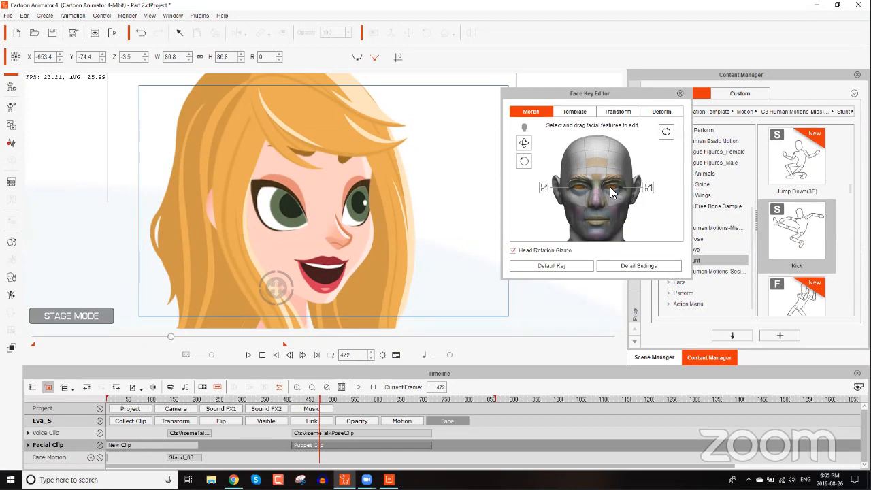
left_click(29, 445)
scroll(332, 426, "down", 3)
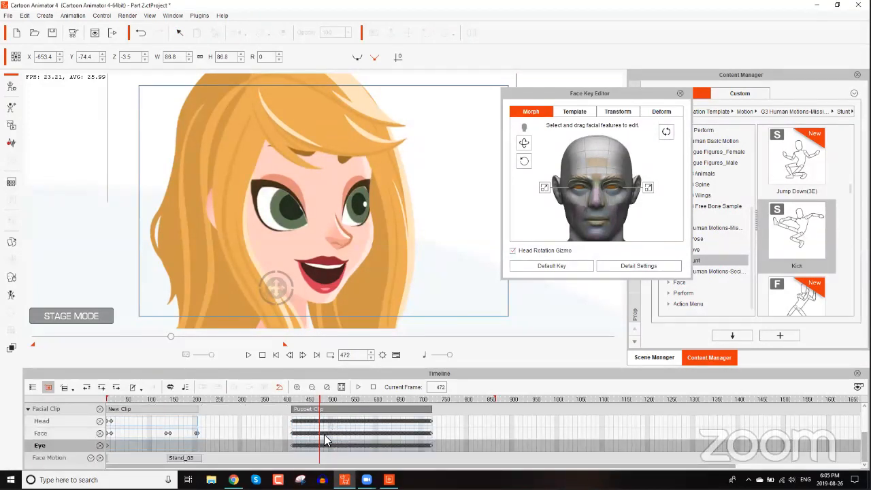
scroll(326, 435, "up", 2)
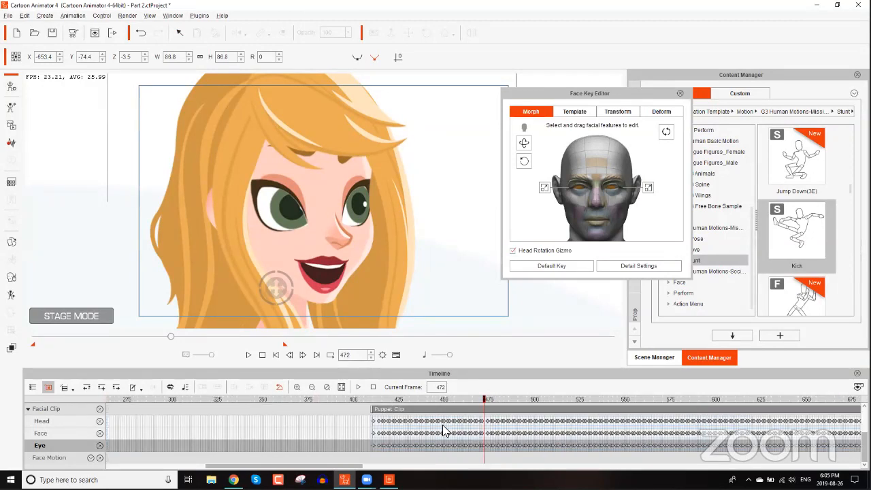
left_click_drag(465, 399, 487, 400)
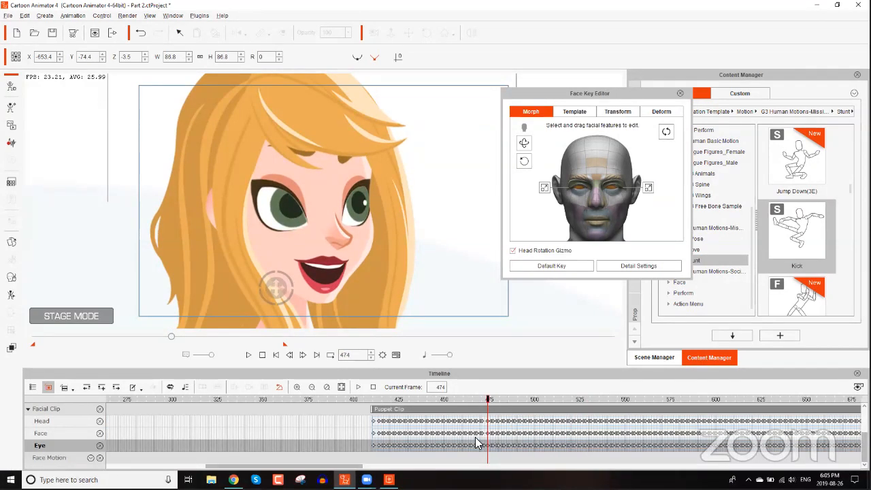
- Delete the Eye track keys between about frames 442 and 503 of the Puppet Clip
scroll(476, 442, "up", 3)
left_click_drag(339, 443, 616, 441)
key("Delete")
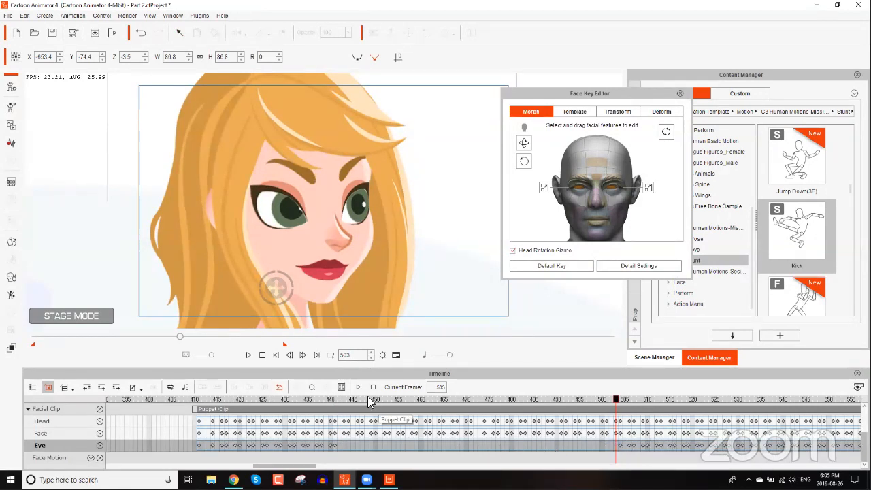
- Set an eye key at frame 476 with Eva_S's eyes looking slightly downward
left_click_drag(334, 396, 492, 422)
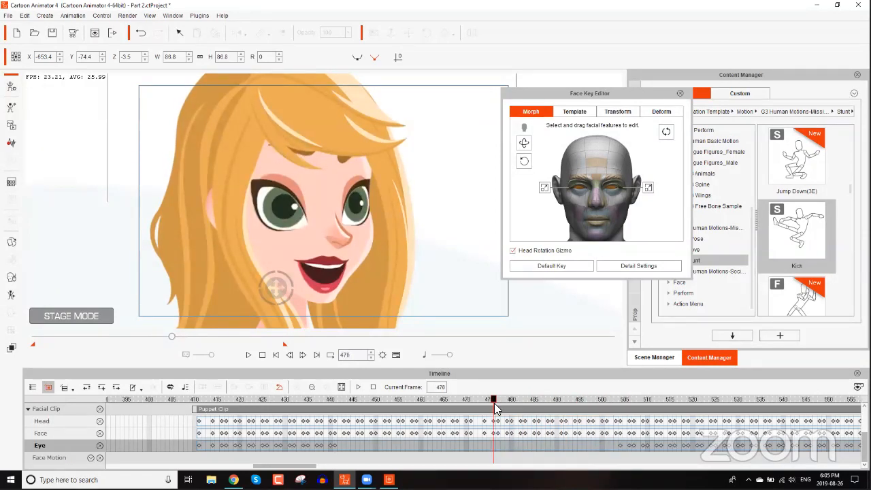
left_click_drag(583, 187, 574, 255)
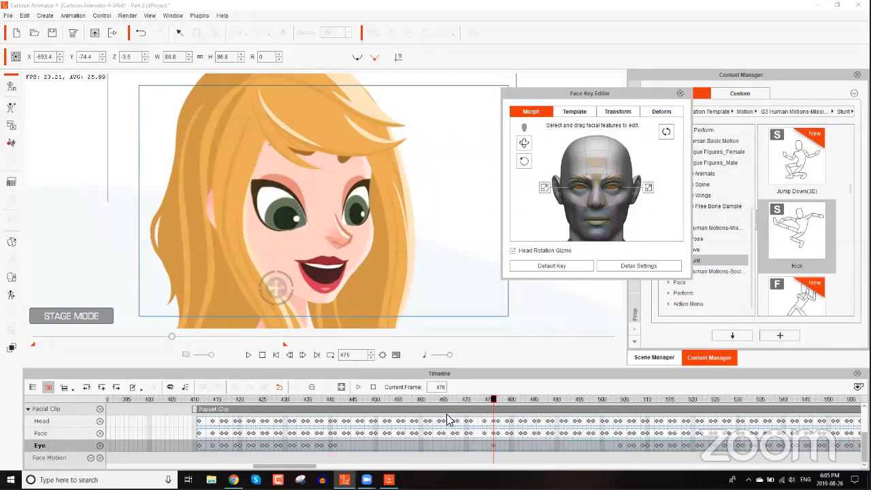
left_click(332, 400)
mouse_move(334, 403)
left_mouse_down()
mouse_move(640, 402)
mouse_move(335, 402)
left_mouse_up()
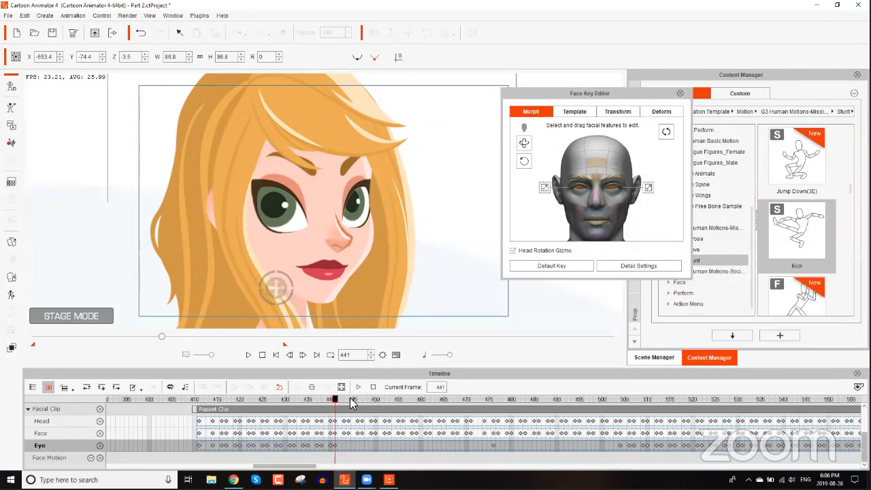
left_click_drag(334, 395, 493, 416)
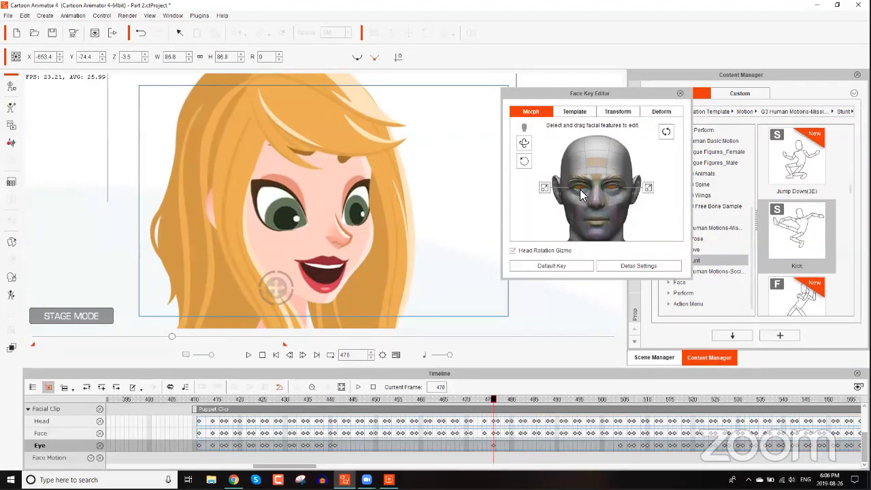
left_click_drag(582, 195, 579, 168)
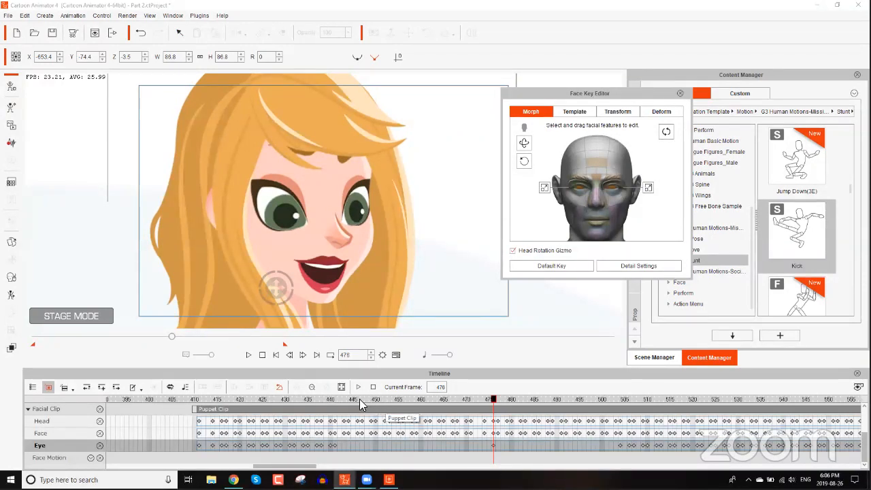
- Play back the edited eye motion and return to the eye key at frame 476
key("space")
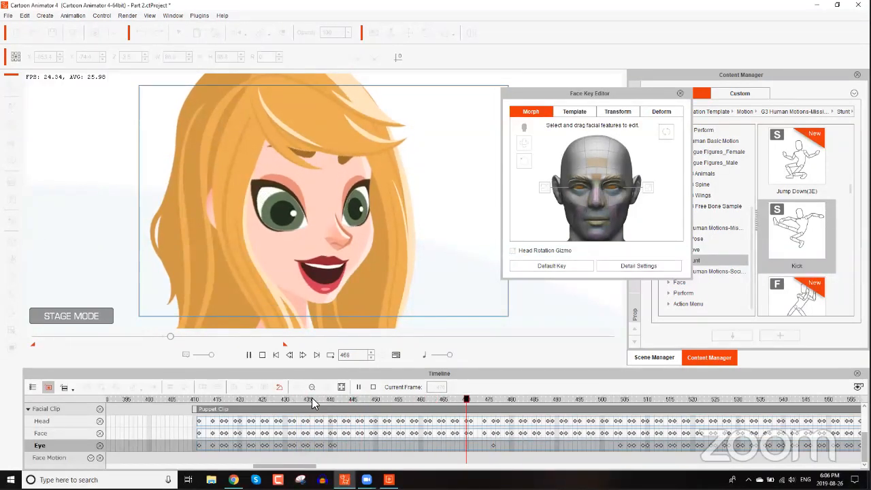
key("space")
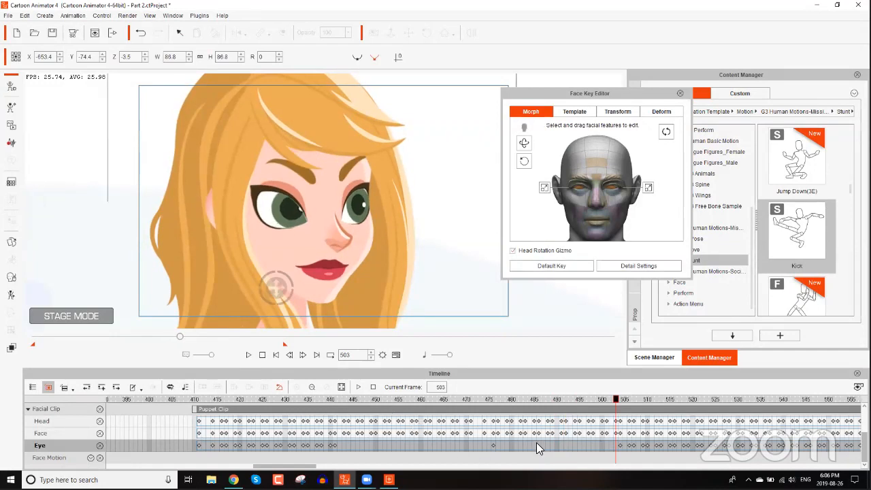
left_click(491, 446)
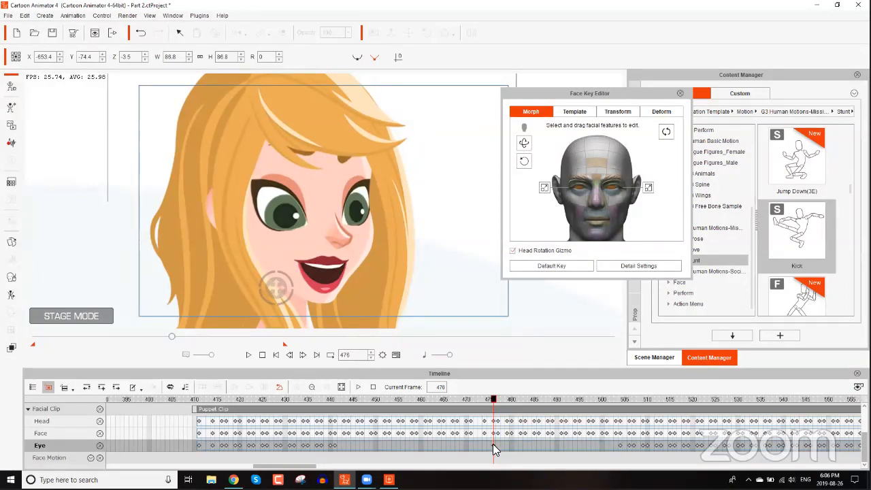
- Add a key to Eva_S's Eye track at frame 461 and play back the eye motion from there
right_click(493, 443)
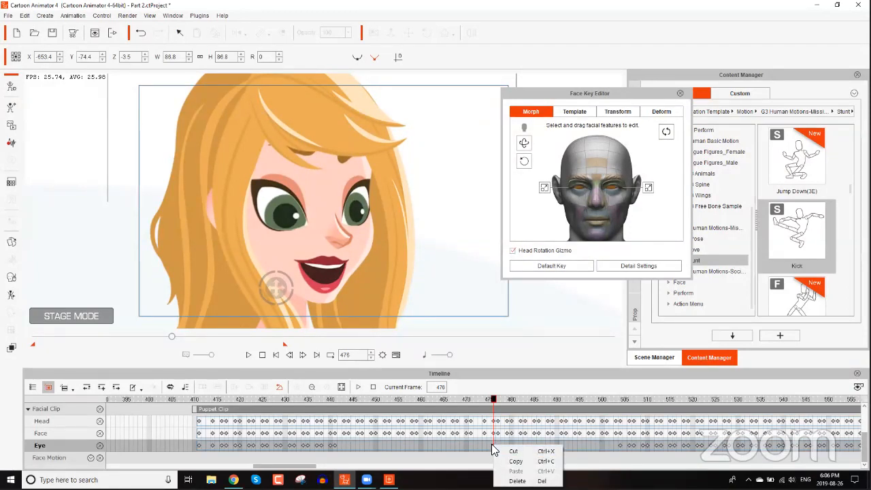
left_click(492, 444)
right_click(492, 446)
left_click(479, 444)
left_click_drag(350, 401, 426, 401)
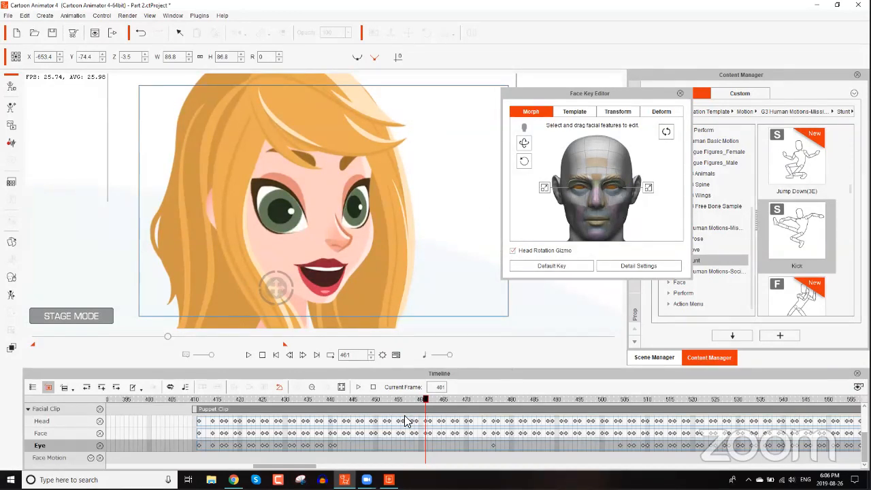
key("space")
left_click_drag(425, 400, 329, 401)
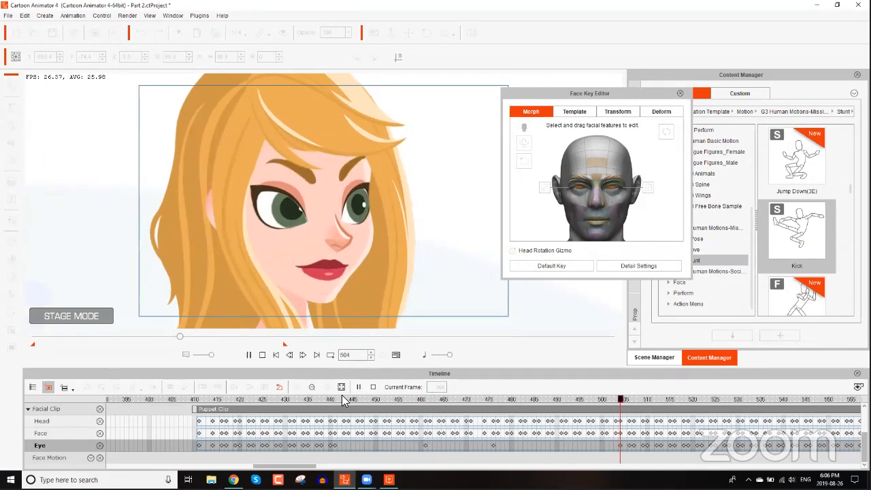
key("space")
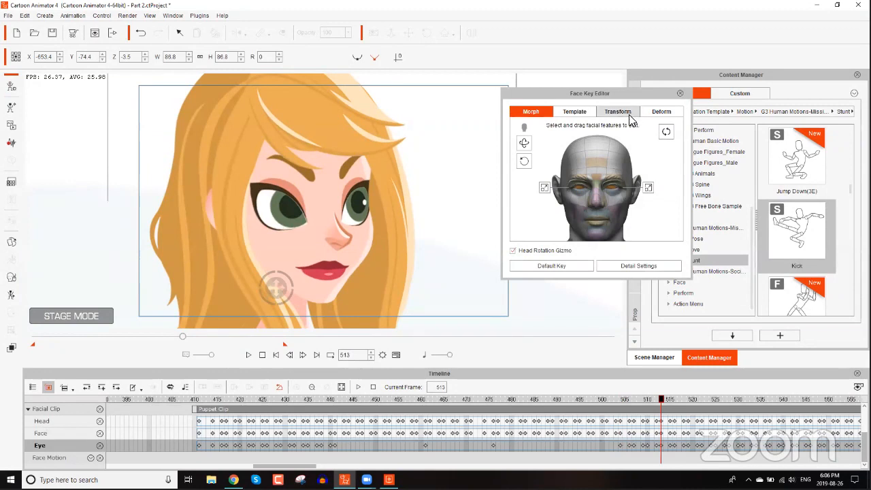
- Inspect the Right Brow's Transform and Deform options in the Face Key Editor and close the editor
left_click(628, 114)
left_click(622, 148)
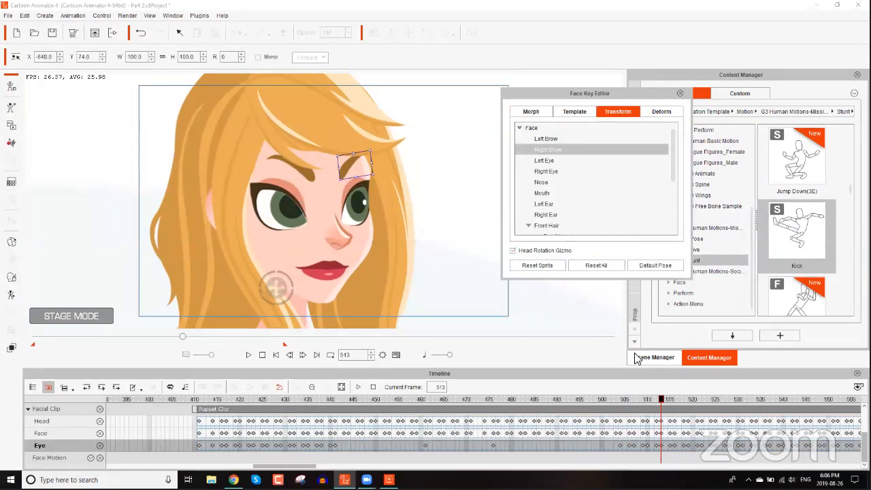
left_click(661, 110)
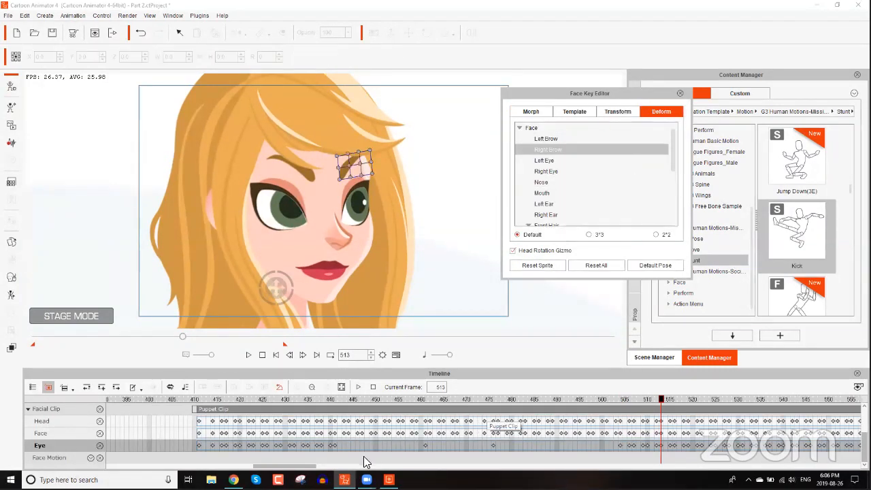
left_click(679, 94)
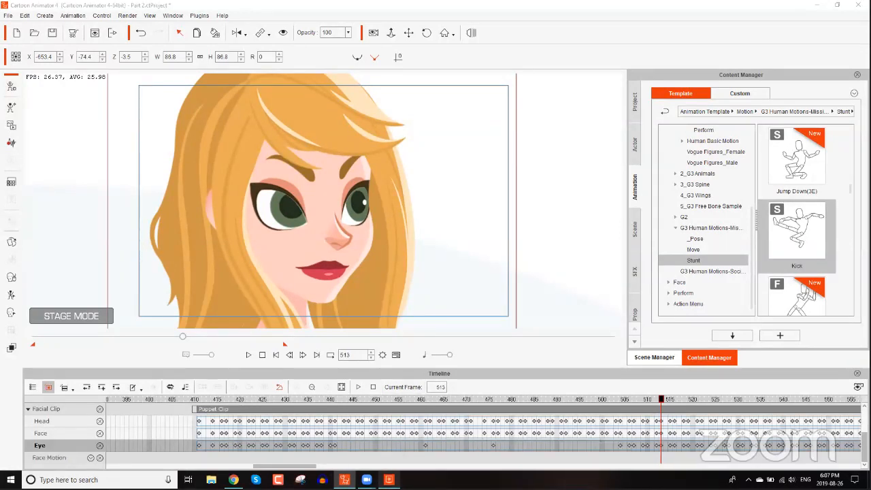
- Switch to Chrome and open reallusion.com in a new tab
left_click(388, 479)
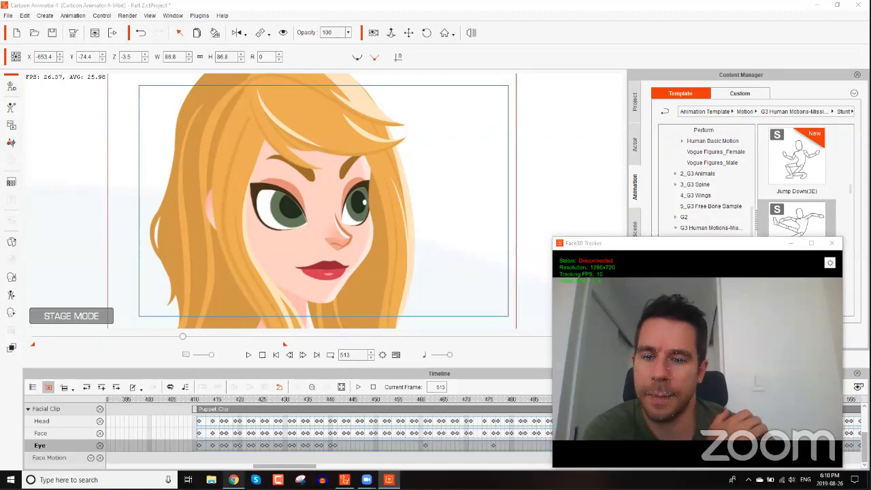
mouse_move(234, 480)
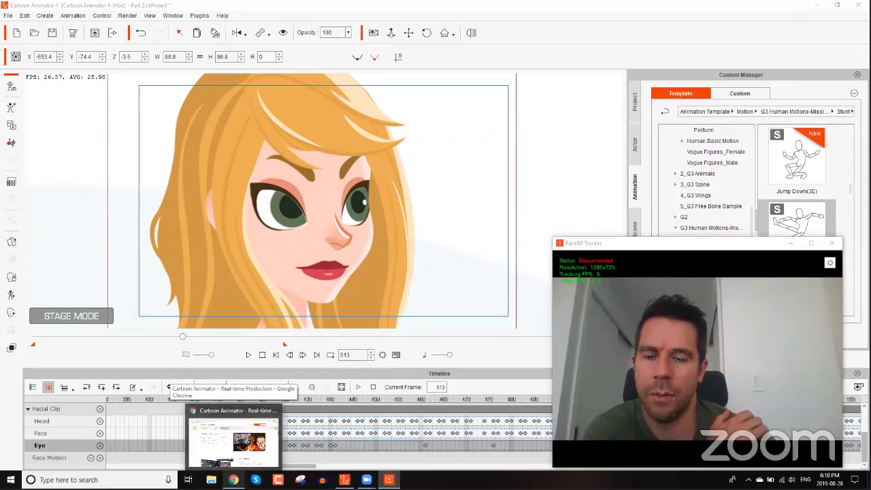
left_click(233, 439)
left_click(127, 10)
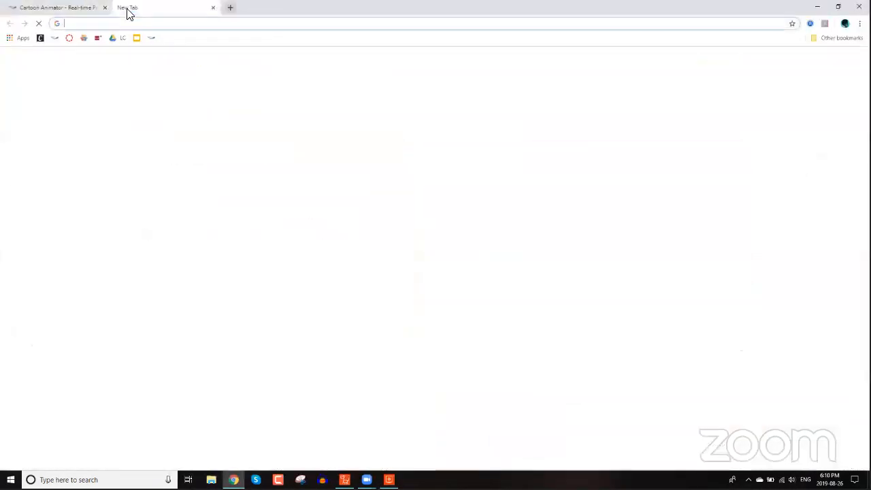
type("reallusion.com")
key("Return")
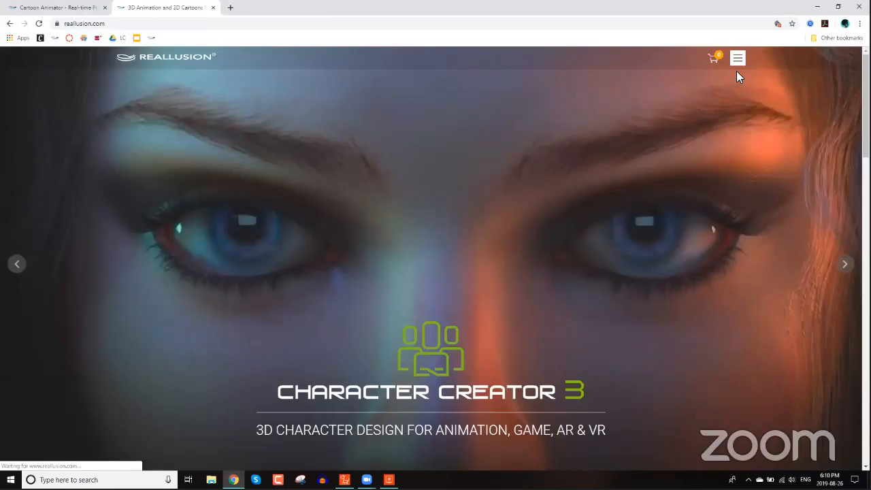
- Open the Cartoon Animator product page from the 2D & Media category and go to its Tutorials page
left_click(737, 59)
left_click(188, 135)
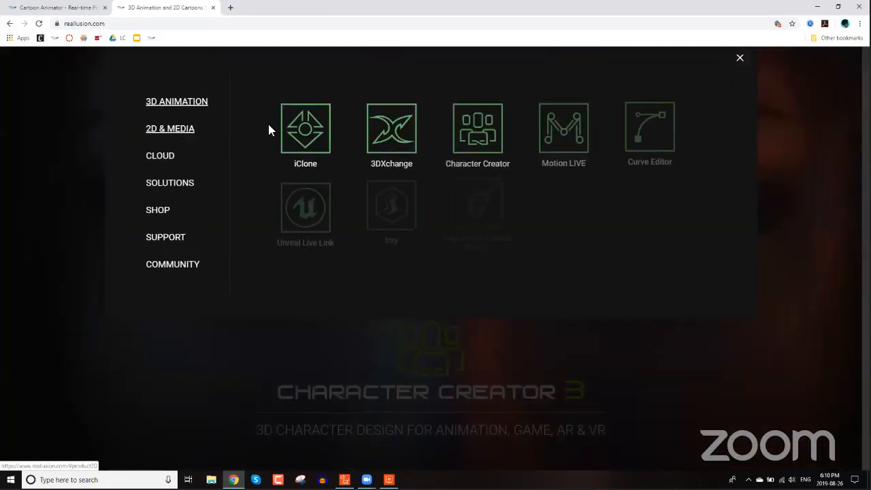
left_click(314, 134)
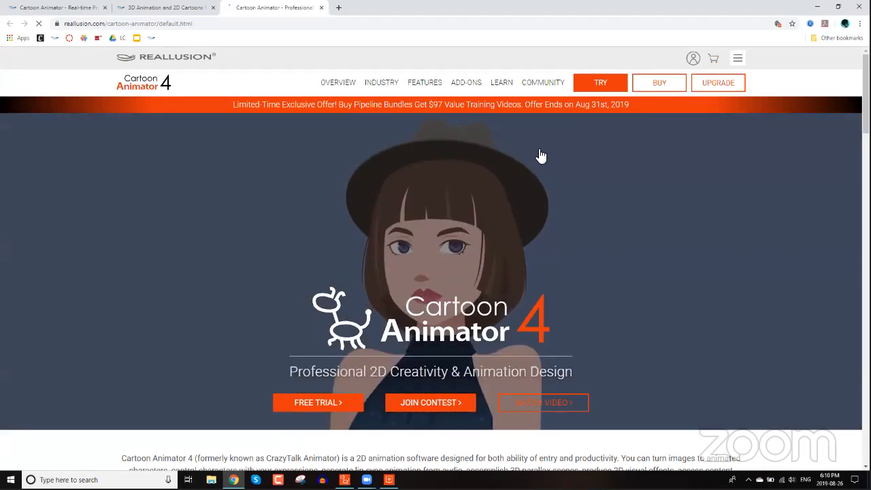
mouse_move(502, 82)
mouse_move(557, 109)
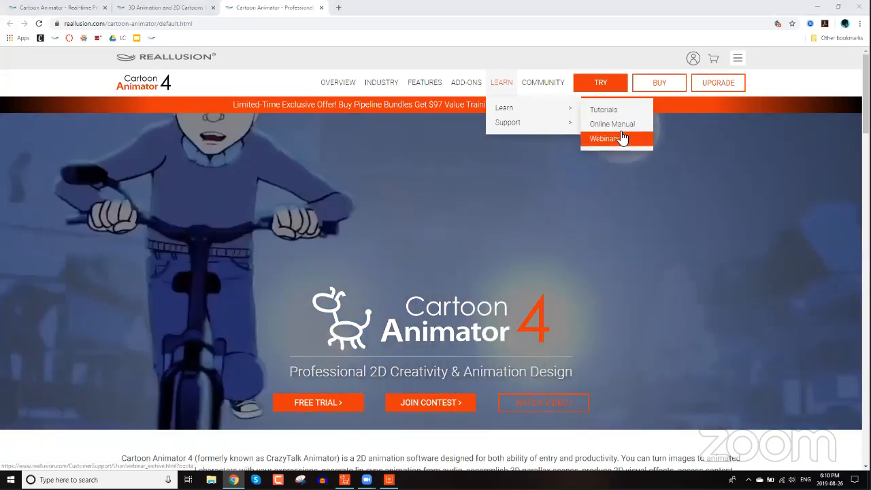
left_click(604, 109)
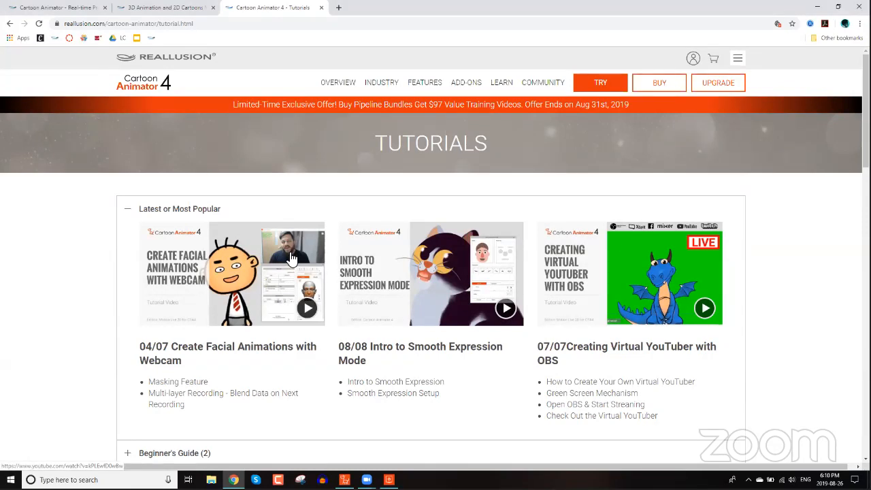
- Expand the 2D Facial Mocap tutorials and their iPhone section
scroll(291, 255, "down", 2)
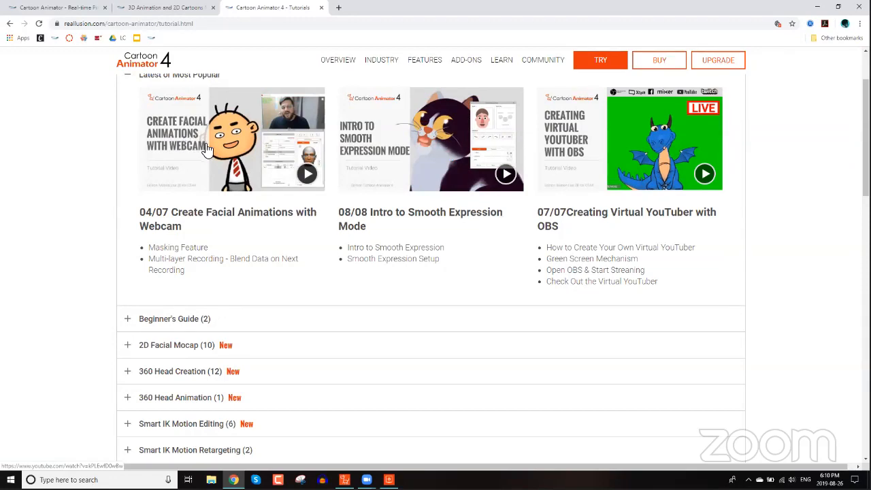
scroll(261, 225, "down", 2)
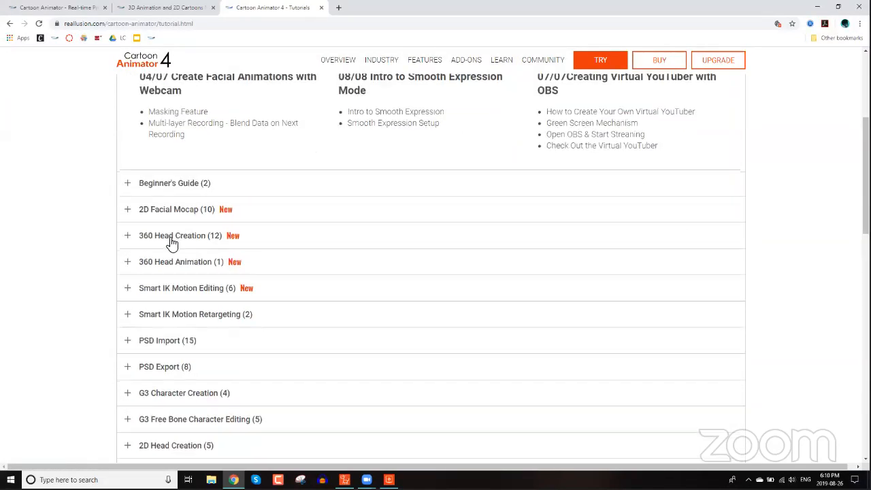
left_click(170, 211)
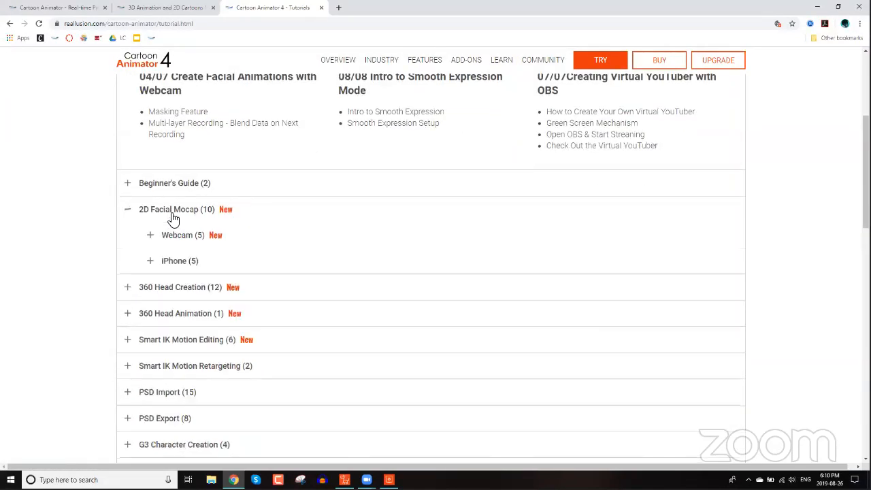
left_click(175, 262)
scroll(445, 317, "down", 2)
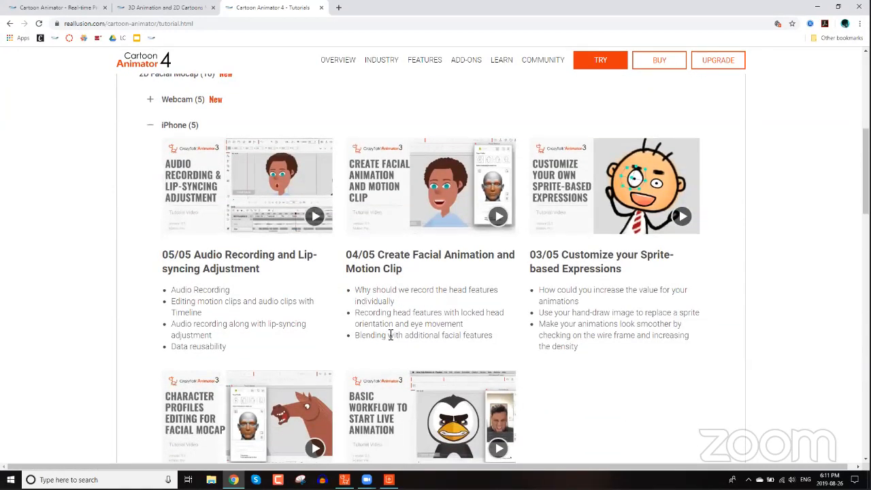
- Look through the iPhone facial mocap tutorials and their topics, and highlight the tutorial page's address
scroll(414, 328, "down", 3)
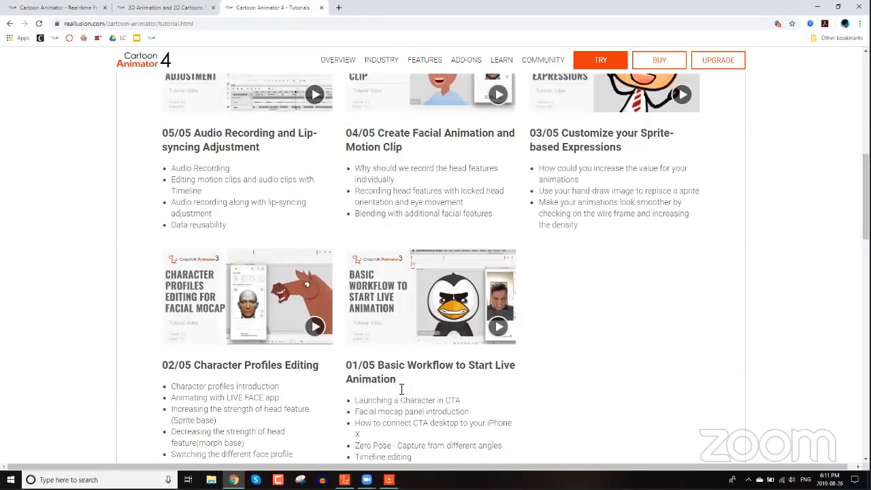
scroll(409, 386, "down", 1)
scroll(409, 385, "down", 1)
scroll(408, 386, "up", 2)
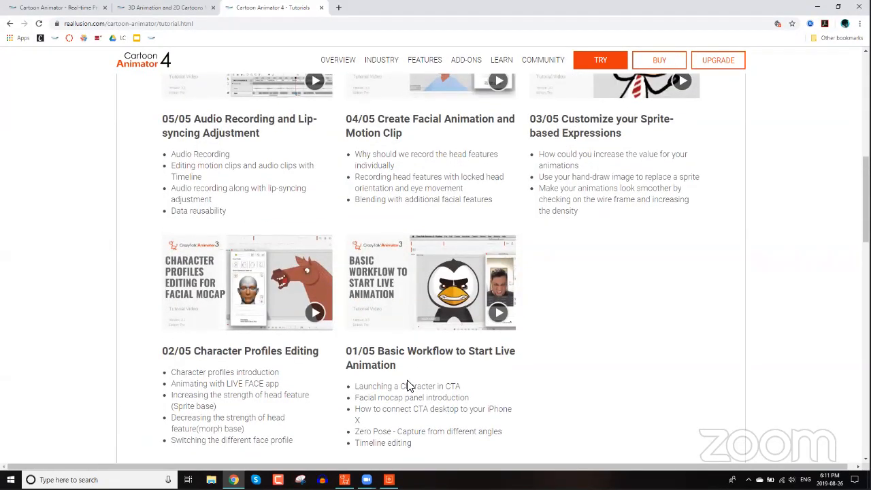
scroll(408, 386, "up", 1)
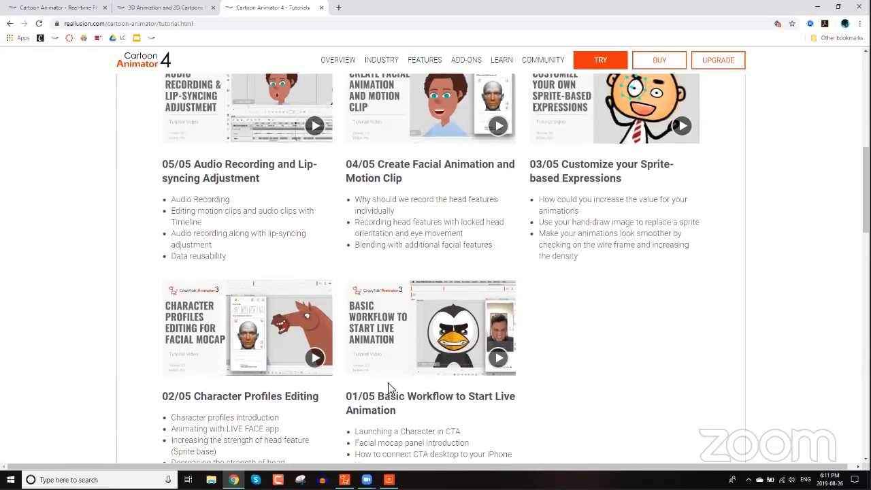
scroll(391, 386, "up", 2)
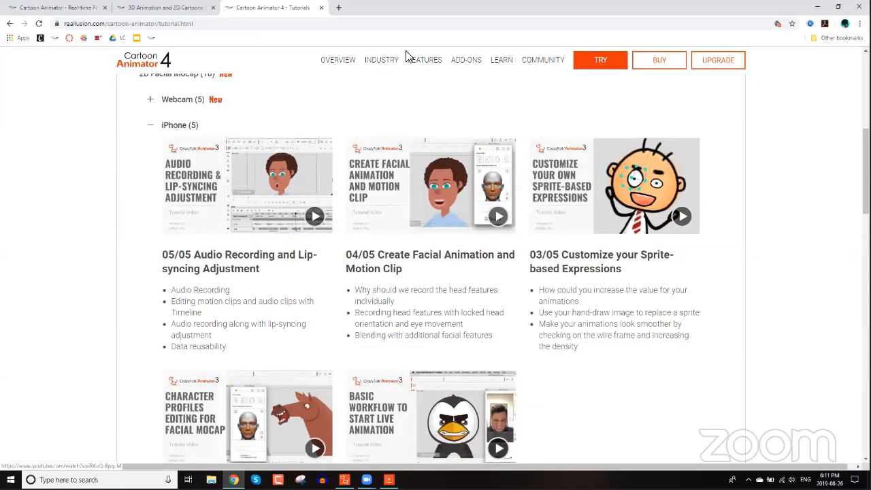
left_click(217, 25)
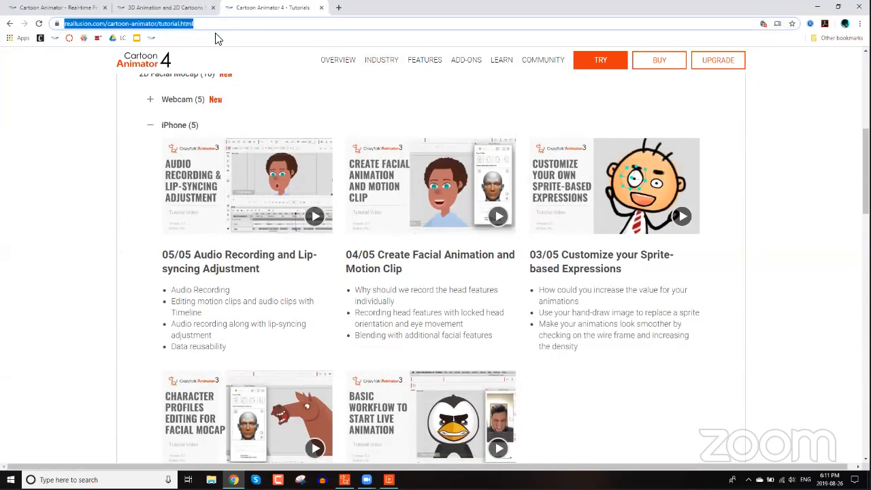
left_click(317, 40)
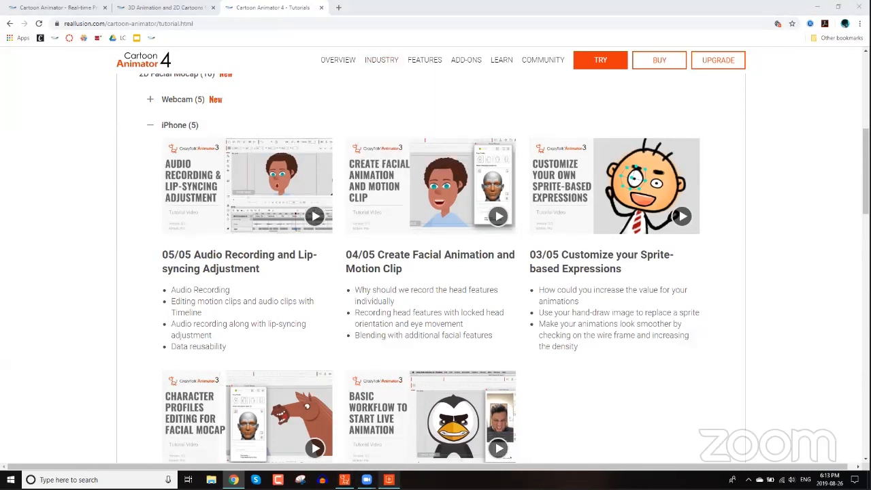
- Close the Face3D Tracker window and switch back to Cartoon Animator
left_click(388, 479)
left_click(831, 242)
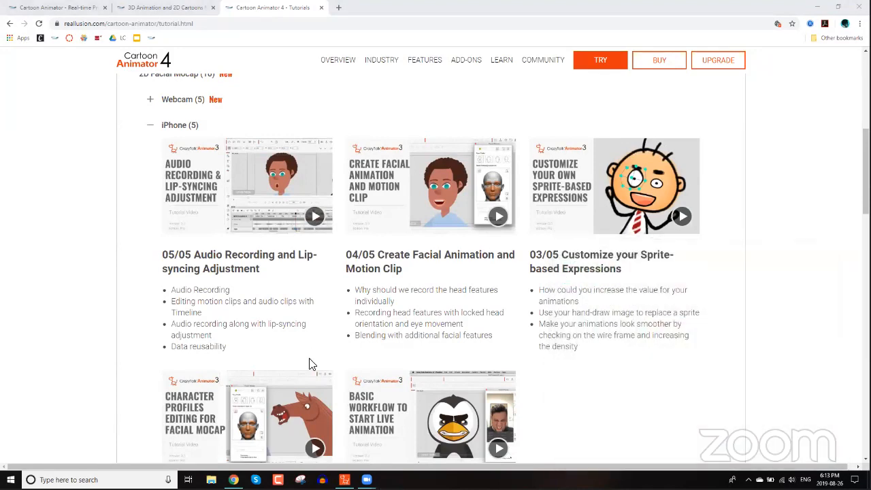
left_click(345, 480)
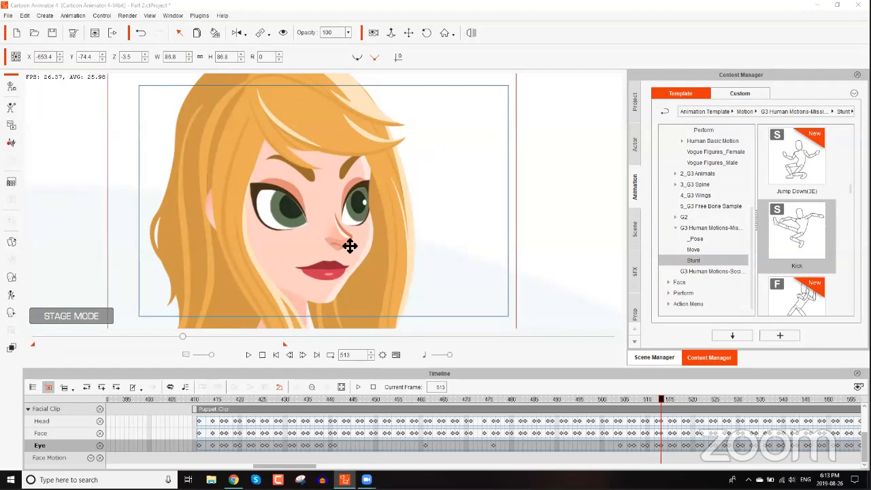
- Return the project to frame 1 and turn on camera record mode
left_click(161, 337)
left_click_drag(73, 345, 12, 346)
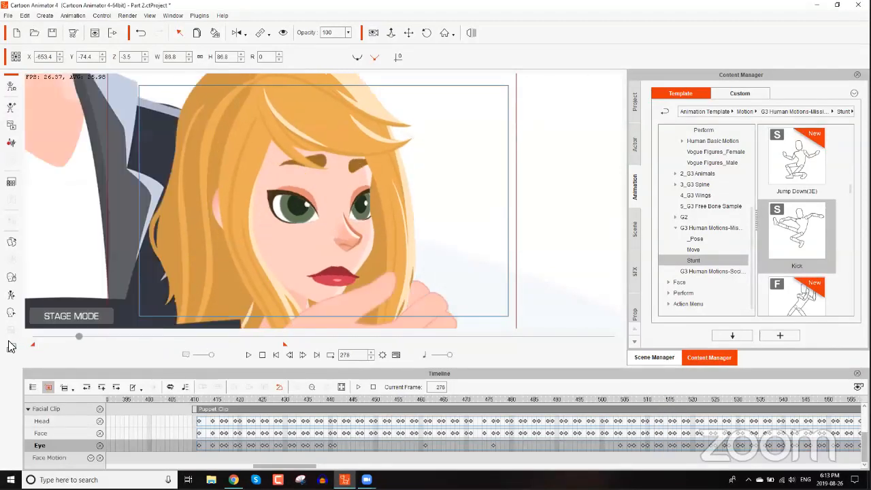
left_click(373, 34)
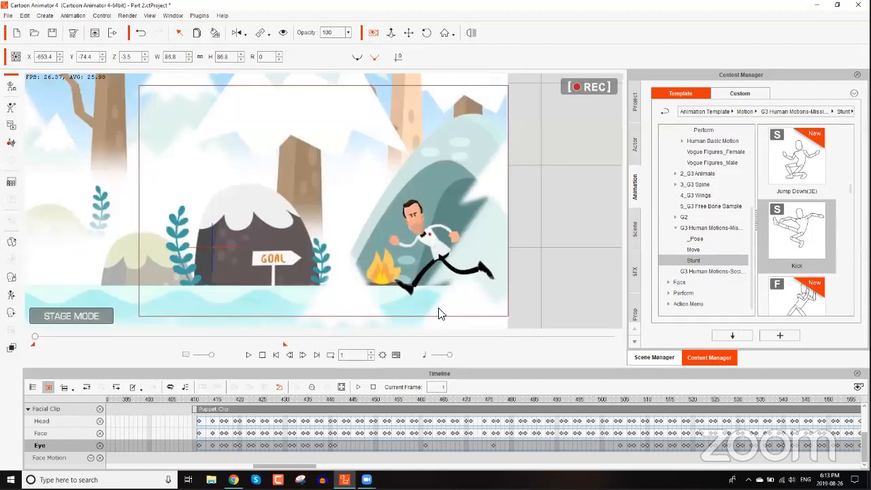
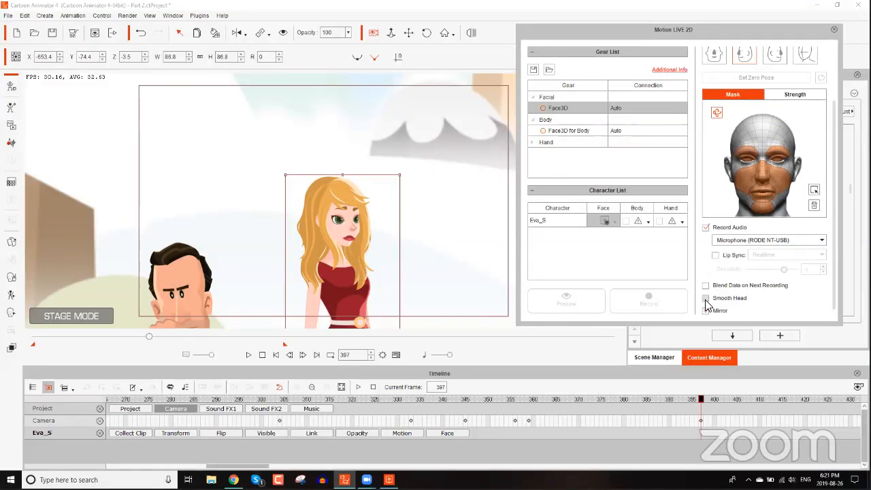
- Enable the Mirror option for Eva_S's facial capture in Motion LIVE 2D
left_click(706, 310)
mouse_move(367, 480)
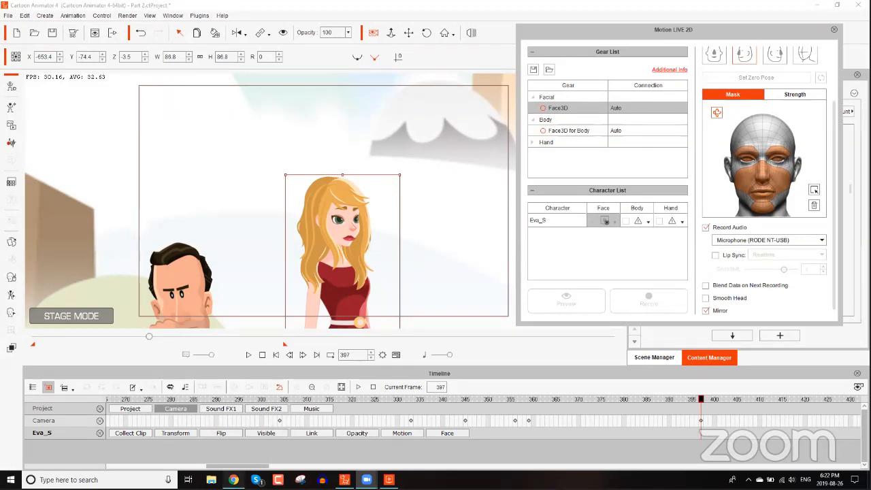
- Switch to Chrome, search the web for "reallusion webinars" and open Reallusion's webinar archive page
left_click(233, 479)
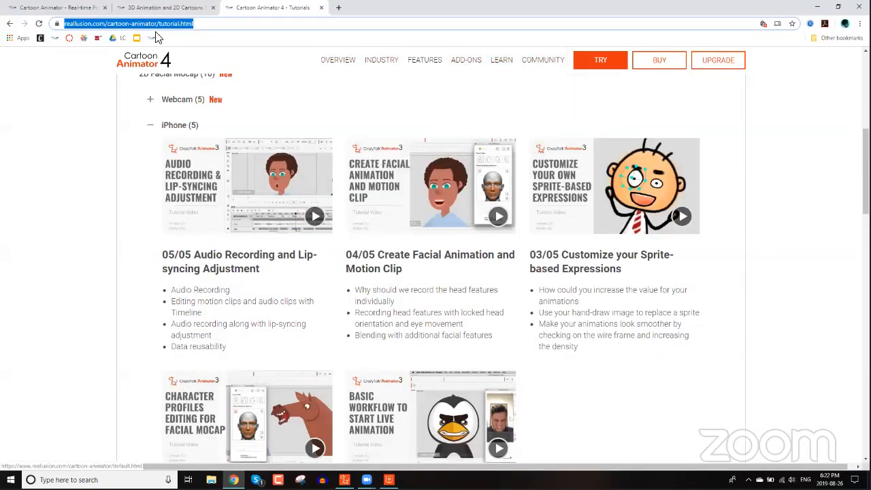
left_click(89, 8)
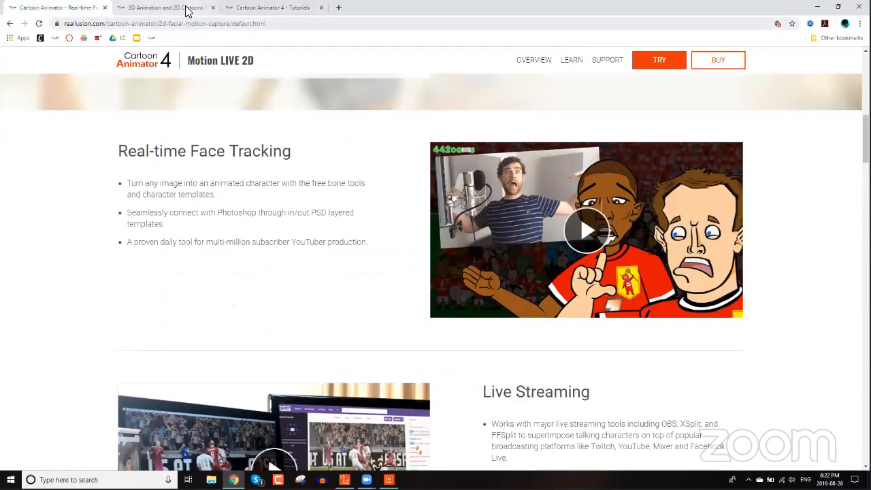
left_click(187, 10)
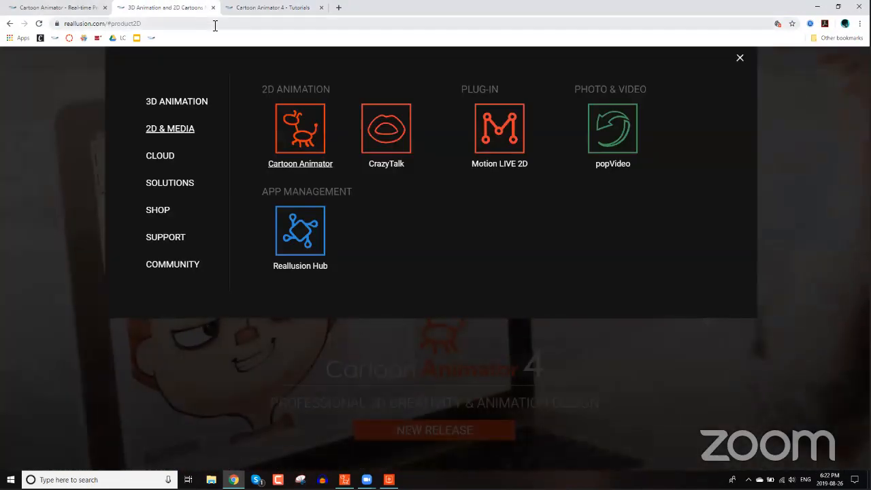
left_click(215, 25)
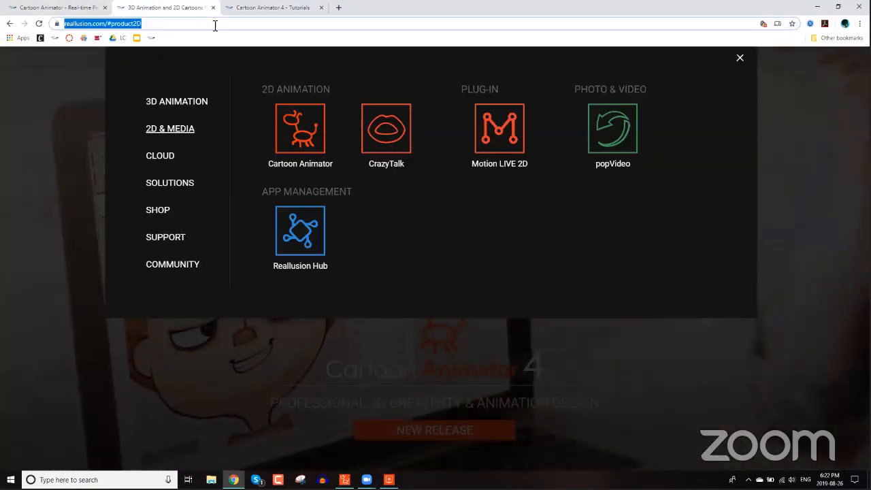
type("reallusion webinars")
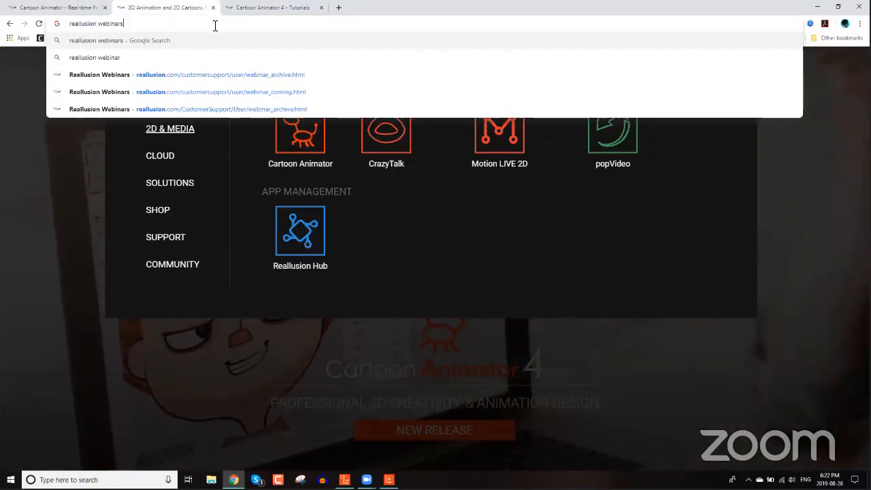
key("Return")
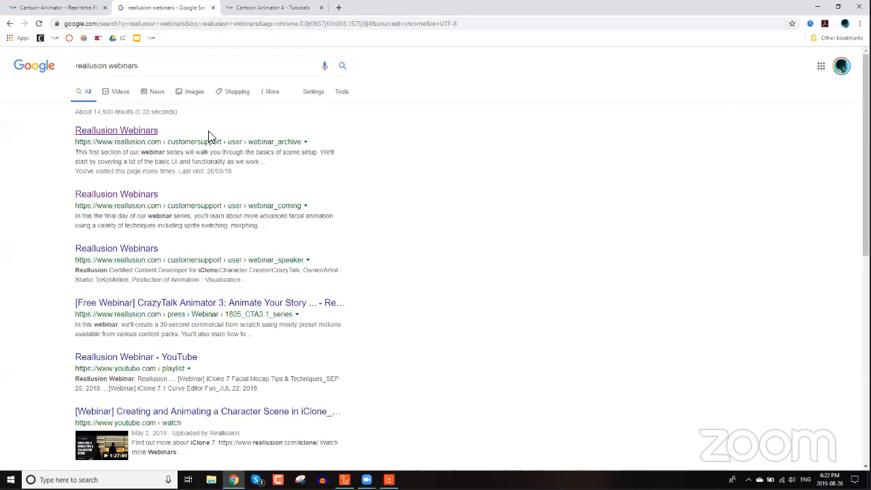
left_click(105, 136)
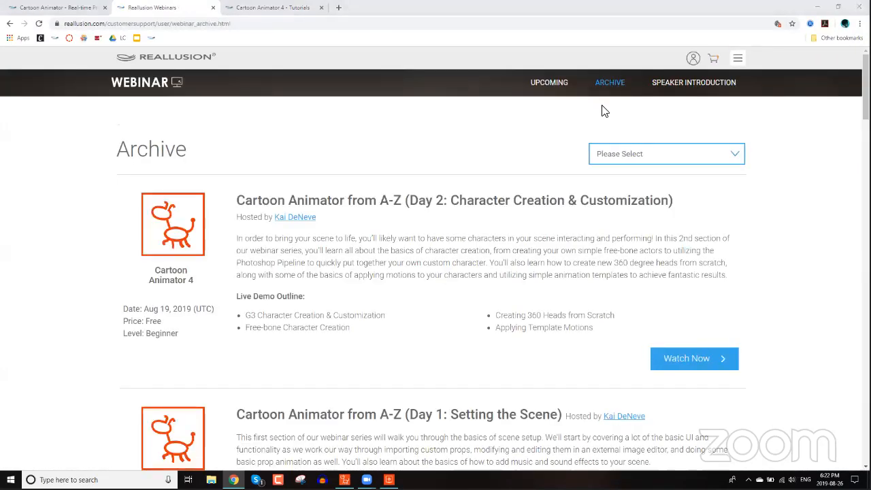
- Filter the webinar archive to Cartoon Animator (CrazyTalk Animator) and open the video "Creating and Animating 360 Heads with Facial Mocap in Cartoon Animator"
left_click(619, 154)
left_click(634, 202)
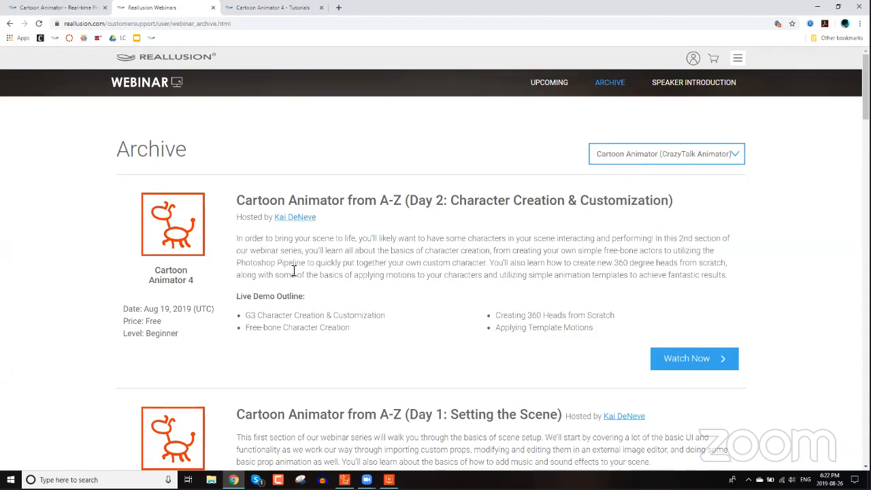
scroll(378, 262, "down", 5)
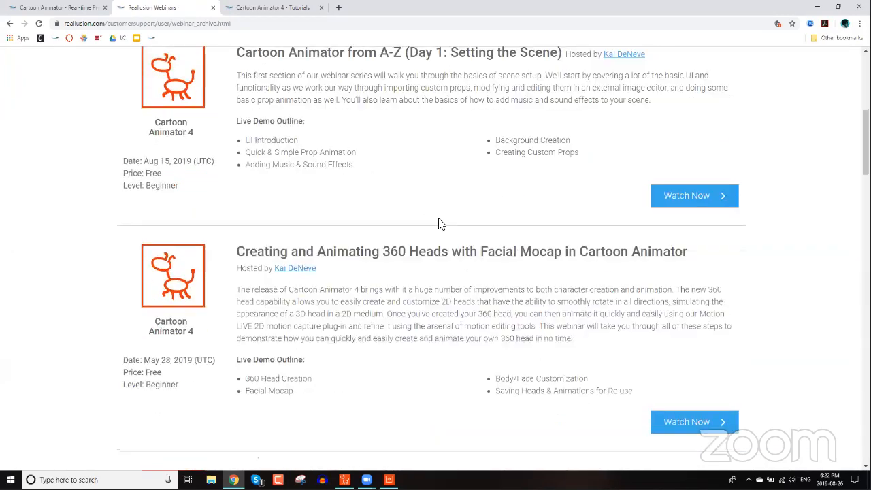
scroll(431, 241, "down", 1)
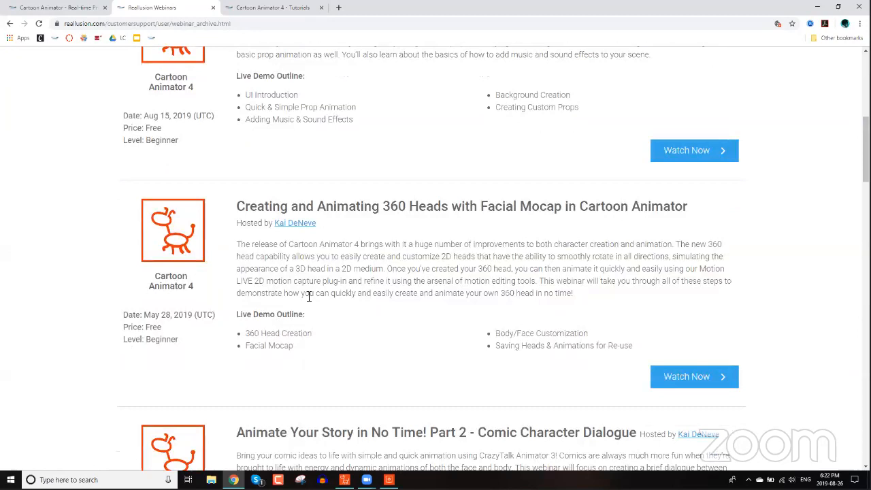
left_click(711, 376)
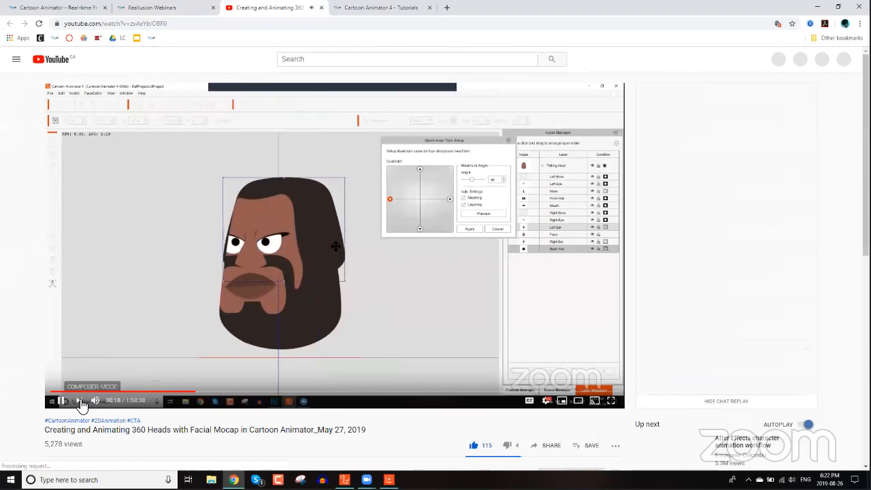
- Pause the 360 heads webinar video, copy its share link and close the sharing dialog
left_click(62, 400)
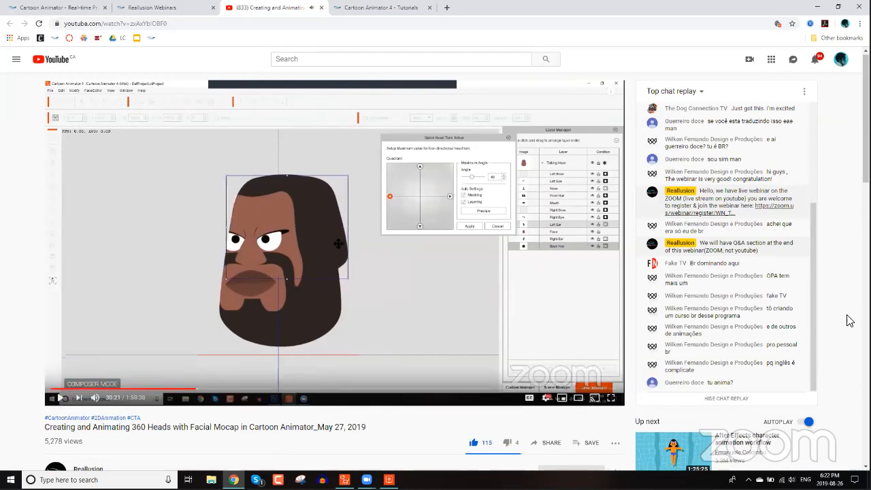
scroll(506, 247, "down", 3)
left_click(549, 219)
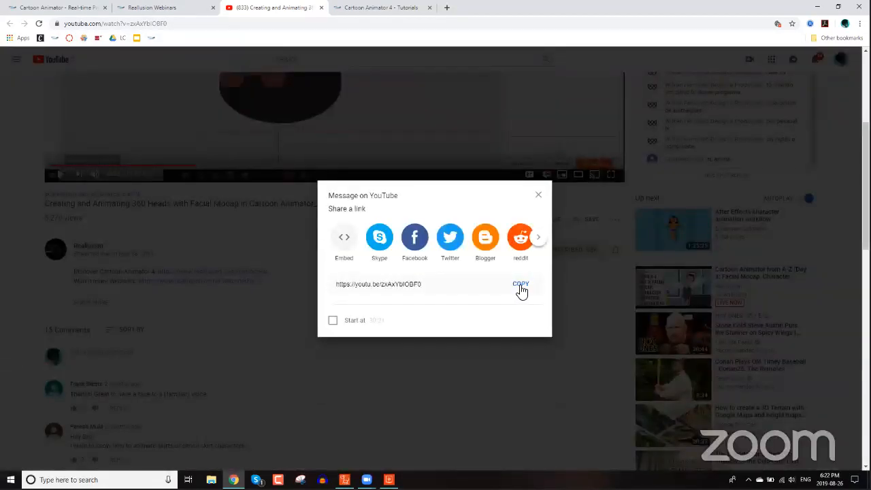
left_click(516, 287)
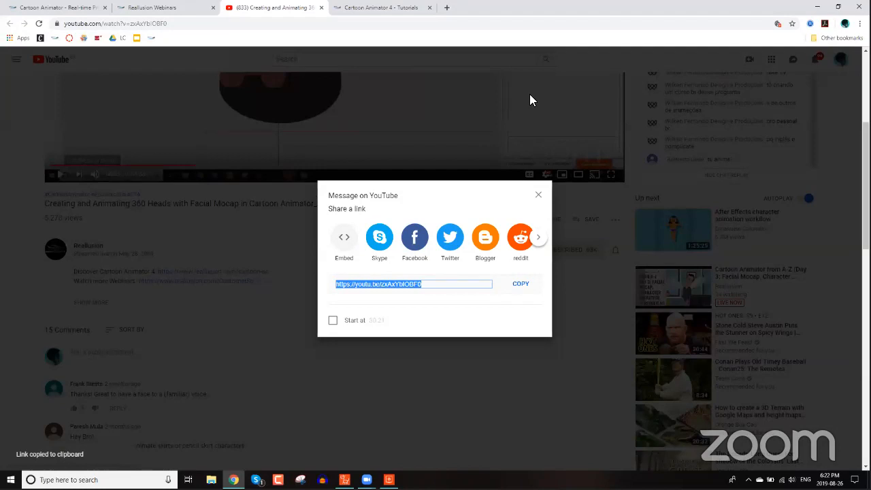
left_click(533, 59)
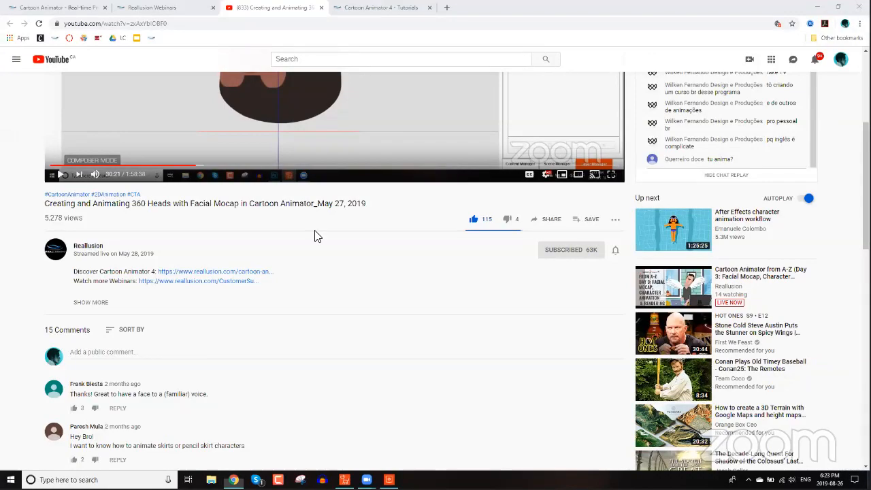
- Launch CrazyTalk Animator 3 from the desktop and dismiss its welcome screen
key("super+d")
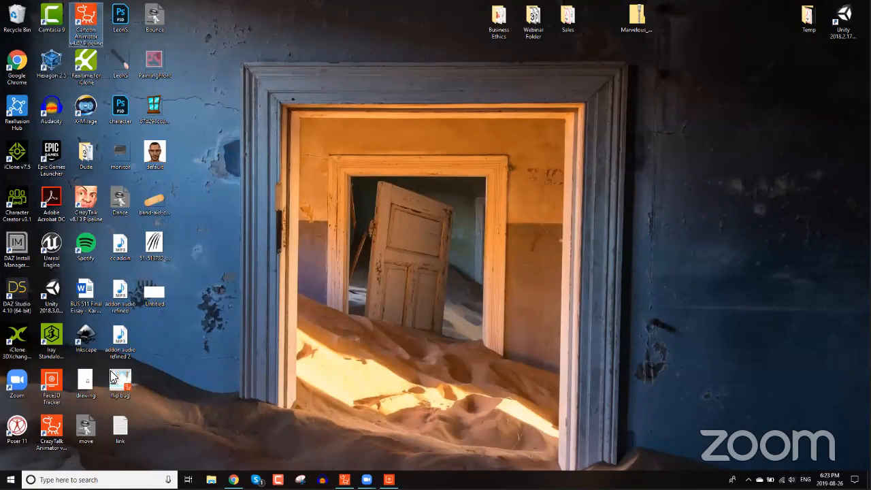
left_click(56, 426)
double_click(55, 426)
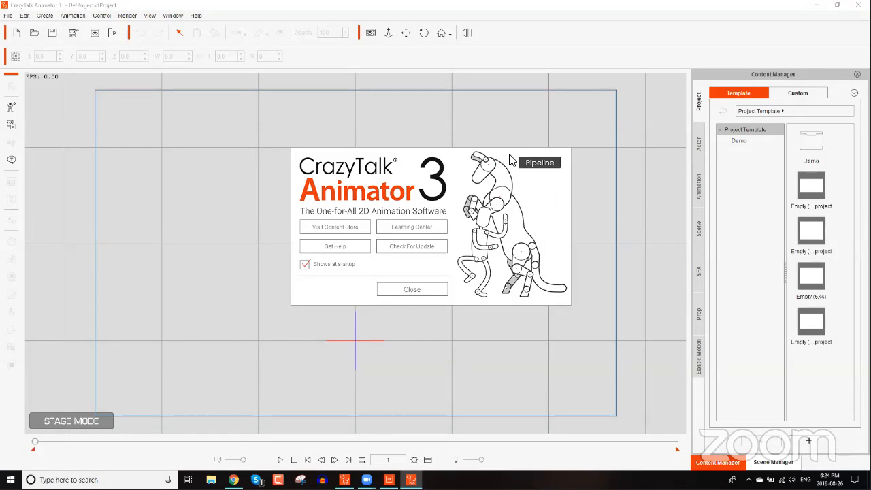
left_click(423, 291)
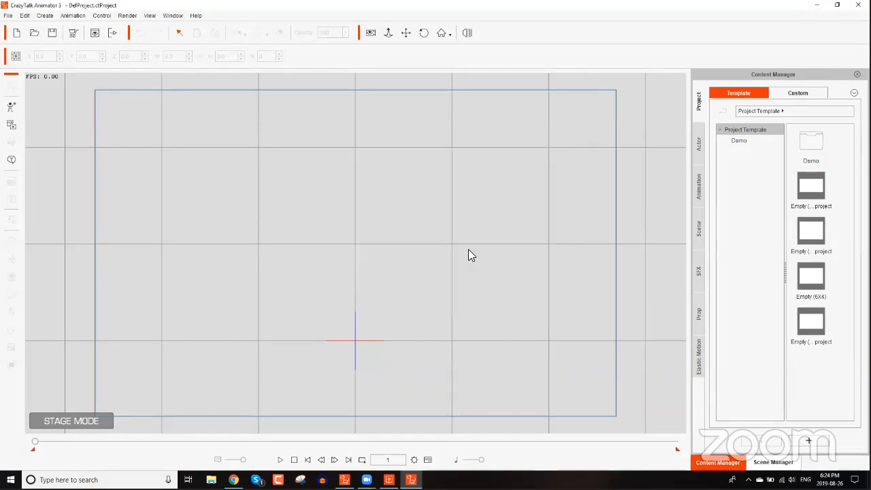
- Try to load the Classroom_01 scene template, then close the web page it opens and return to CrazyTalk Animator 3
left_click(698, 143)
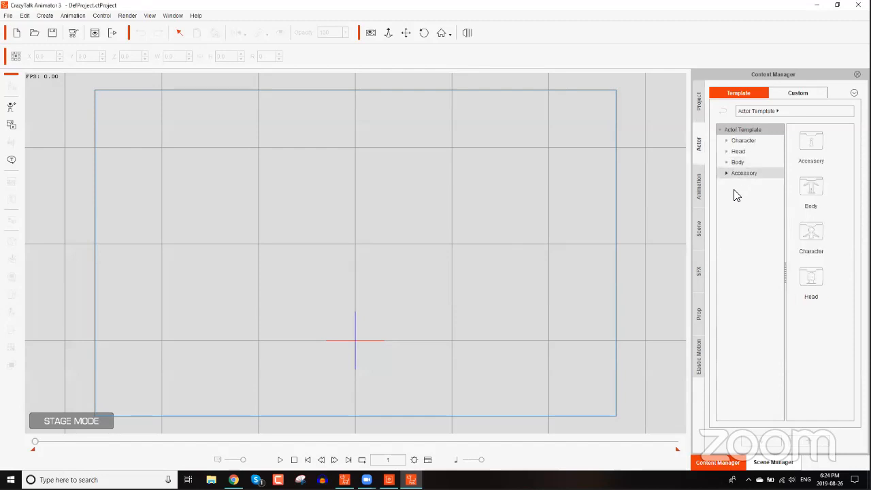
left_click(699, 231)
left_click(745, 151)
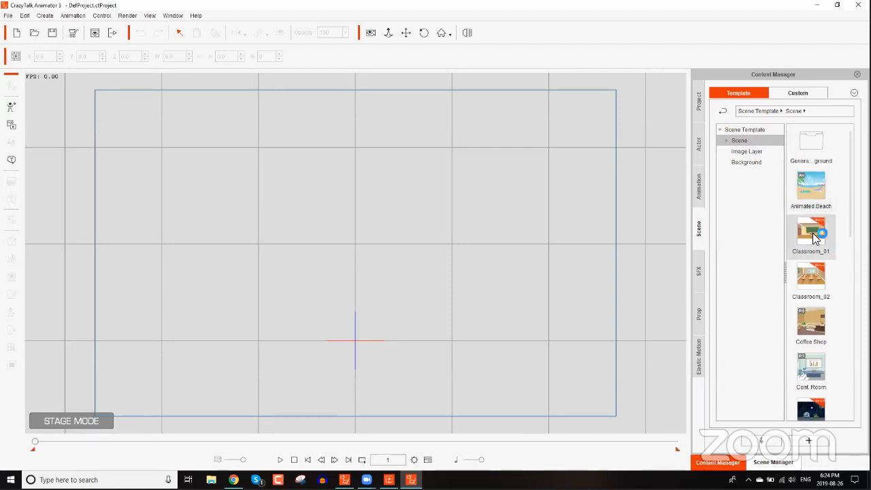
double_click(814, 236)
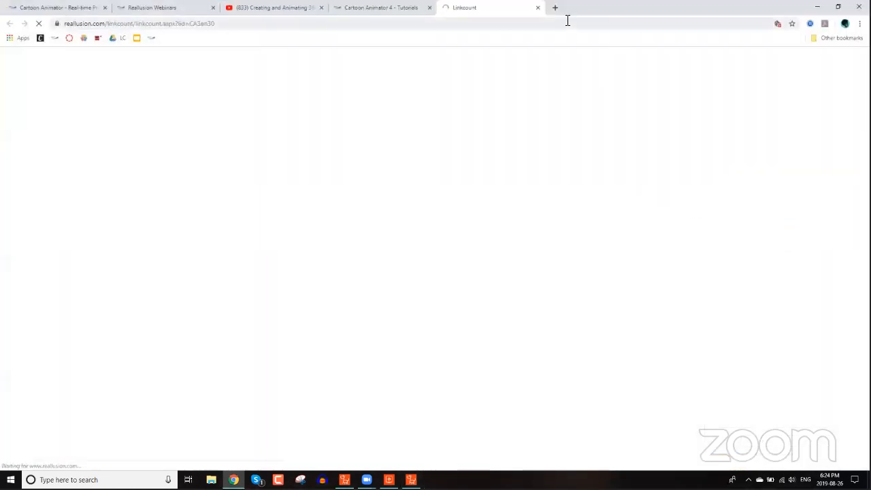
right_click(484, 9)
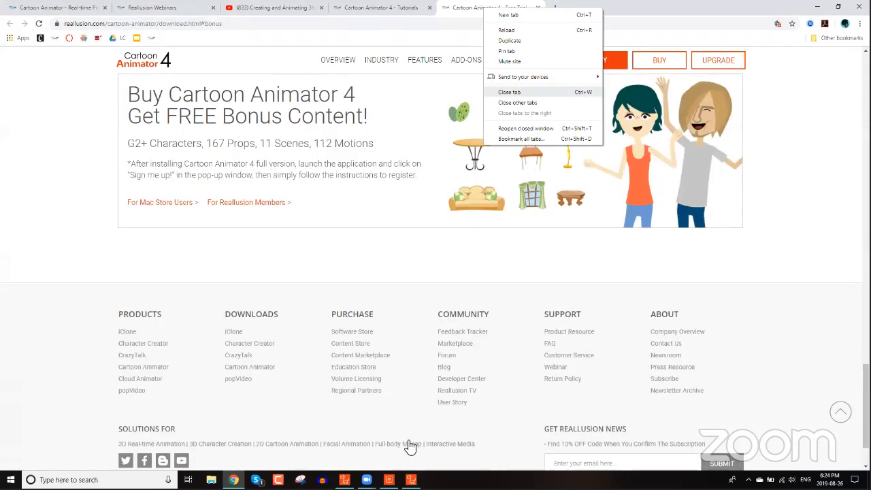
left_click(509, 92)
left_click(411, 480)
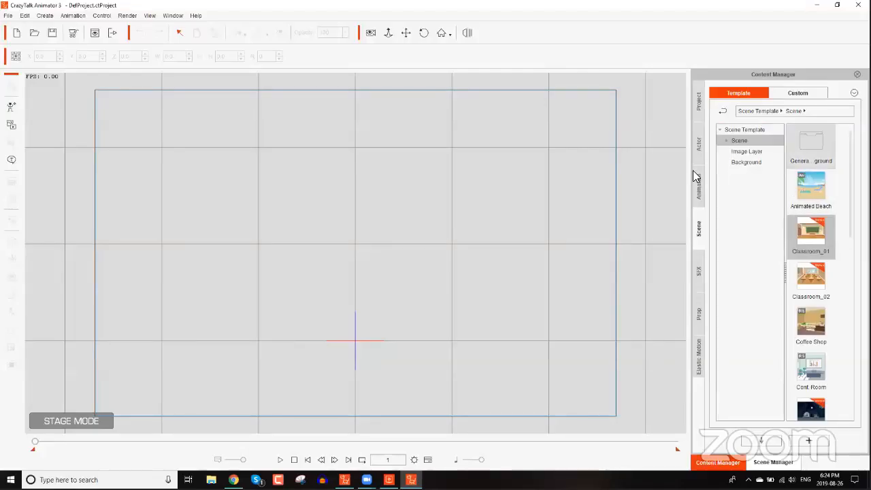
- Add the Caveman character from the G3 Human actor templates to the stage, left of the centre
left_click(698, 144)
left_click(725, 140)
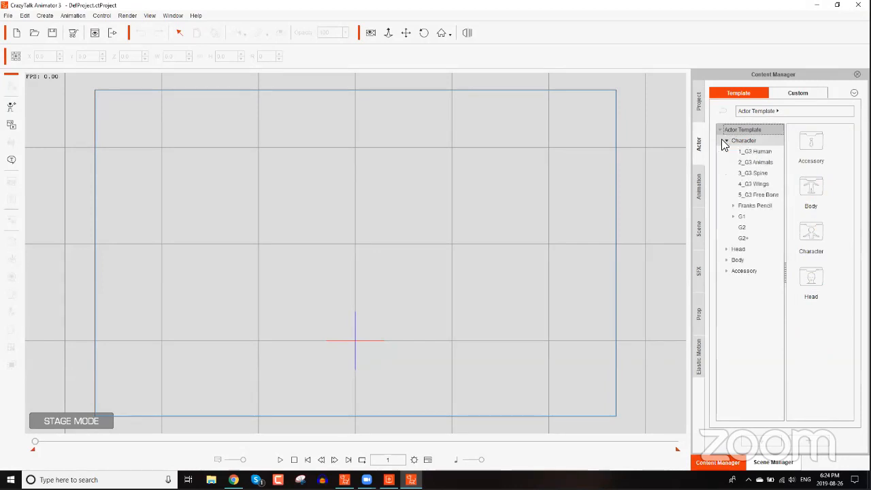
left_click(766, 151)
left_click_drag(814, 147, 259, 260)
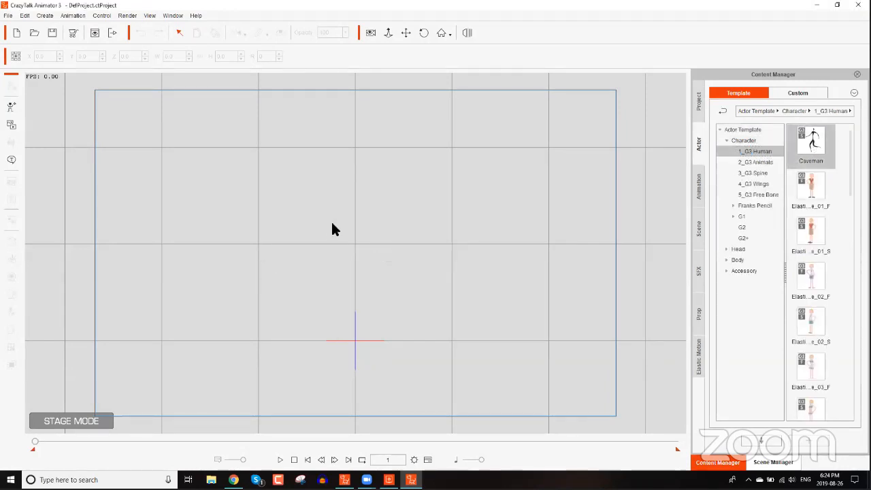
- Save the project to the Desktop under the name TEST
left_click(10, 16)
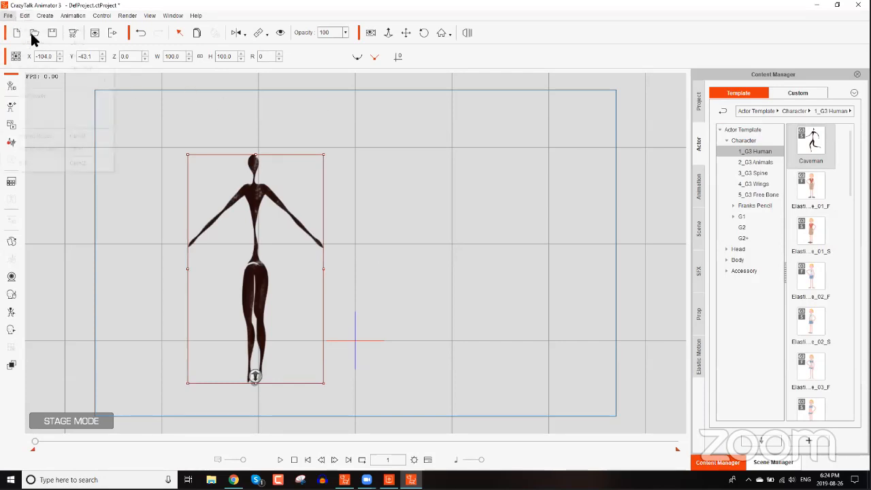
left_click(40, 66)
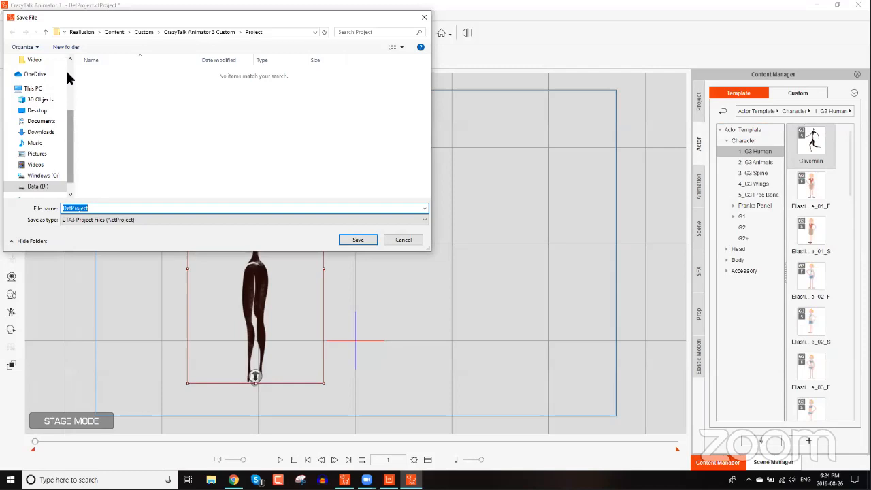
scroll(67, 78, "up", 3)
left_click(41, 78)
left_click(121, 213)
type("TEST")
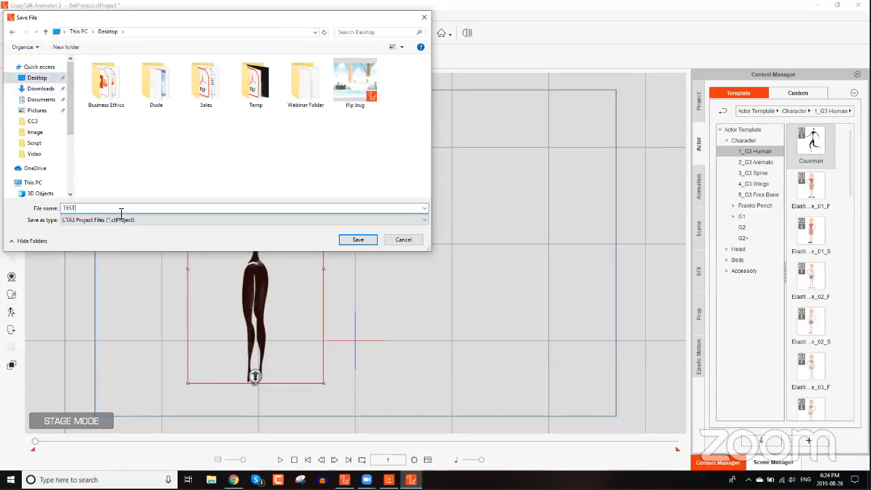
key("Return")
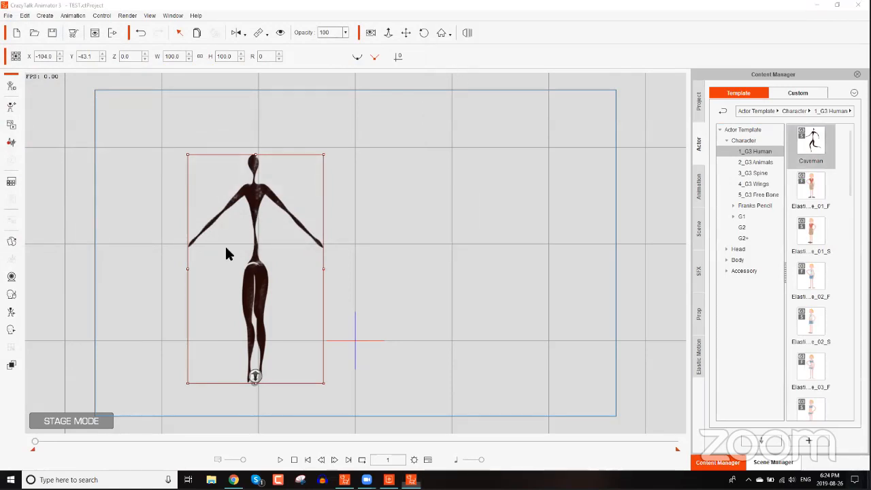
- Switch to Cartoon Animator 4 and open the TEST project from the Desktop, discarding the current project without saving
key("alt+Tab")
key("super+d")
mouse_move(346, 480)
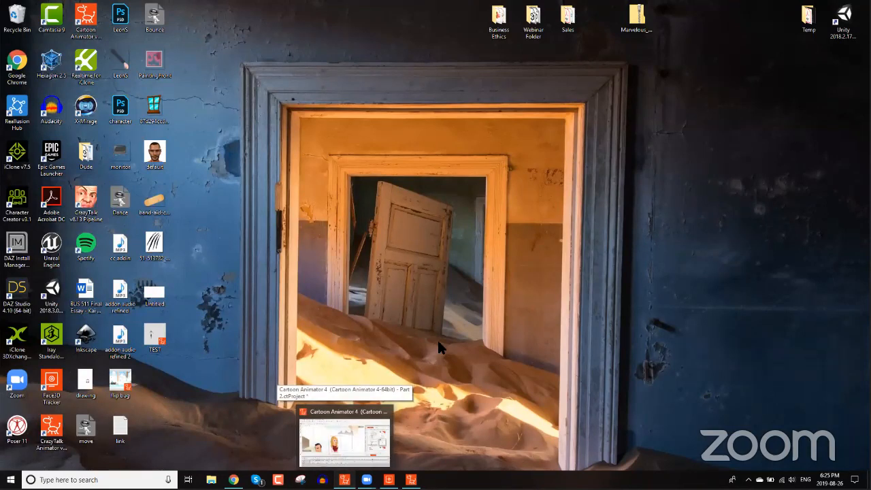
left_click(345, 480)
left_click(9, 15)
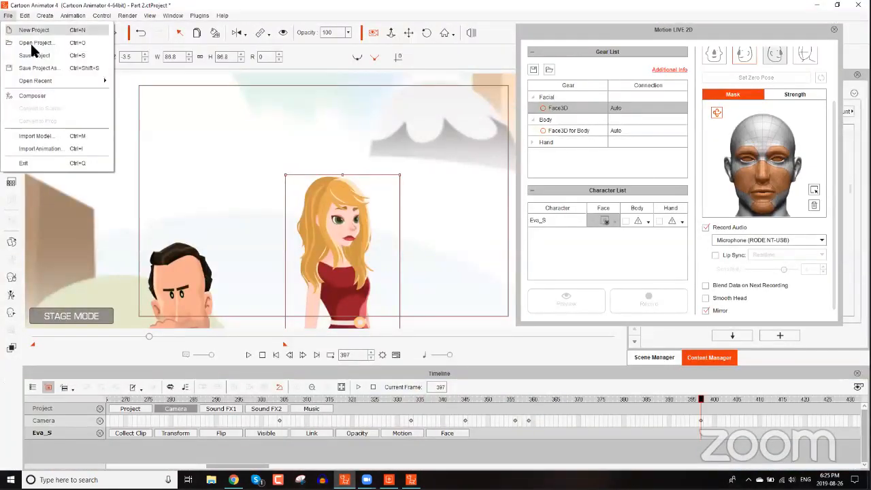
left_click(31, 43)
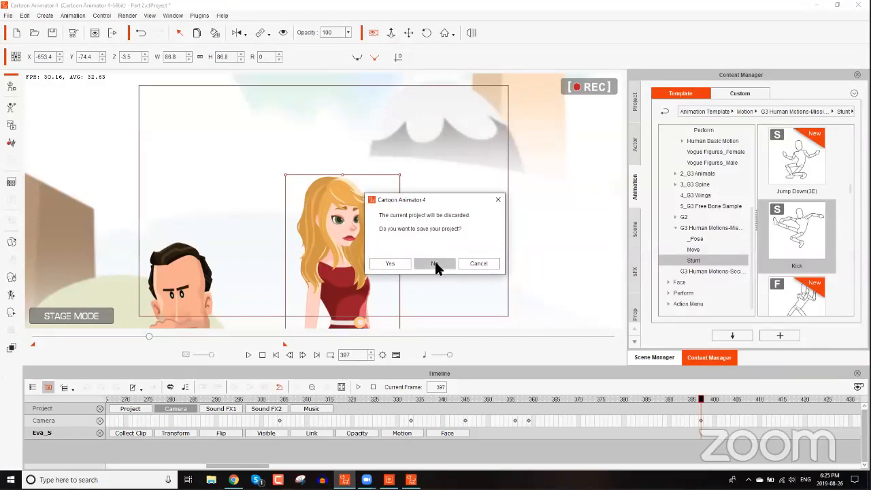
left_click(434, 263)
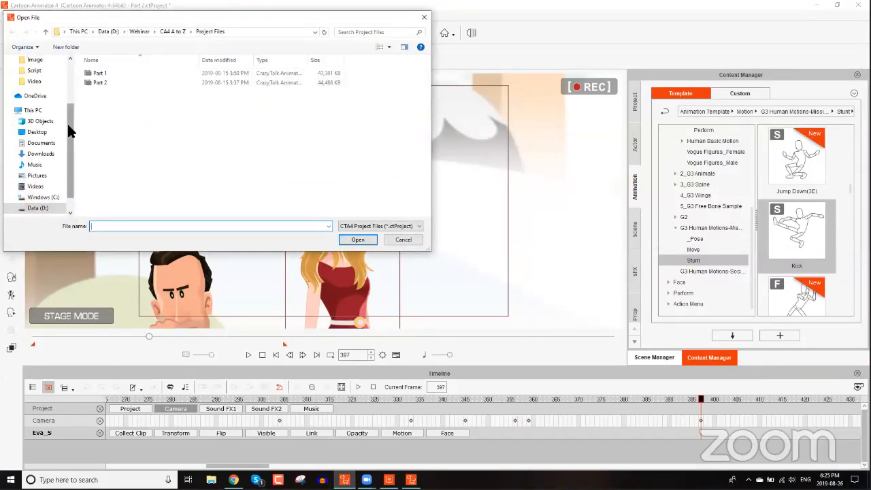
left_click_drag(70, 126, 64, 64)
left_click(35, 78)
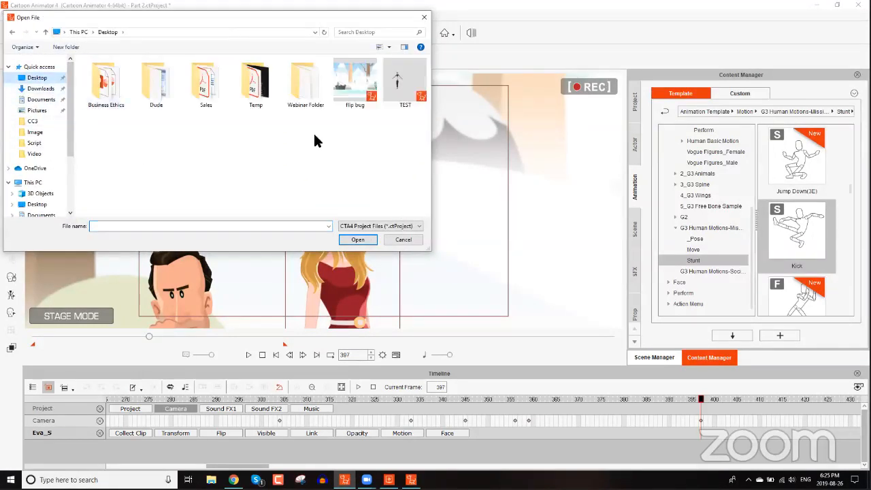
double_click(407, 85)
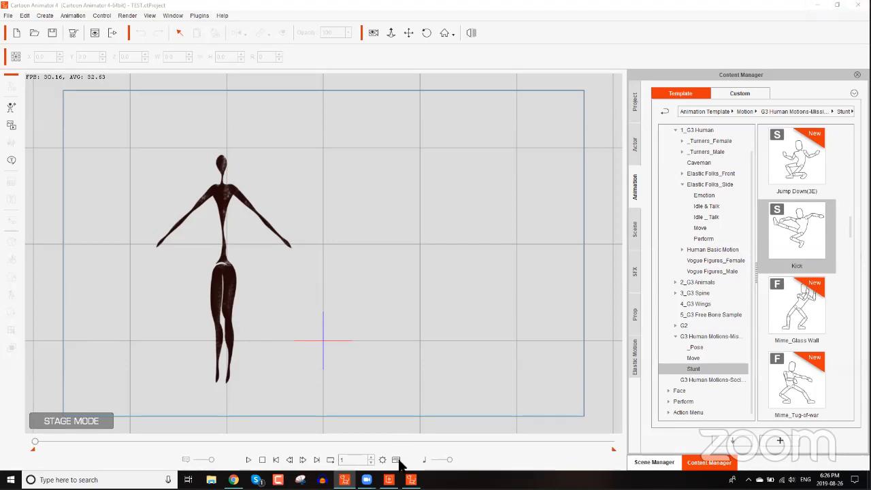
- Switch back to the CrazyTalk Animator 3 window
left_click(411, 480)
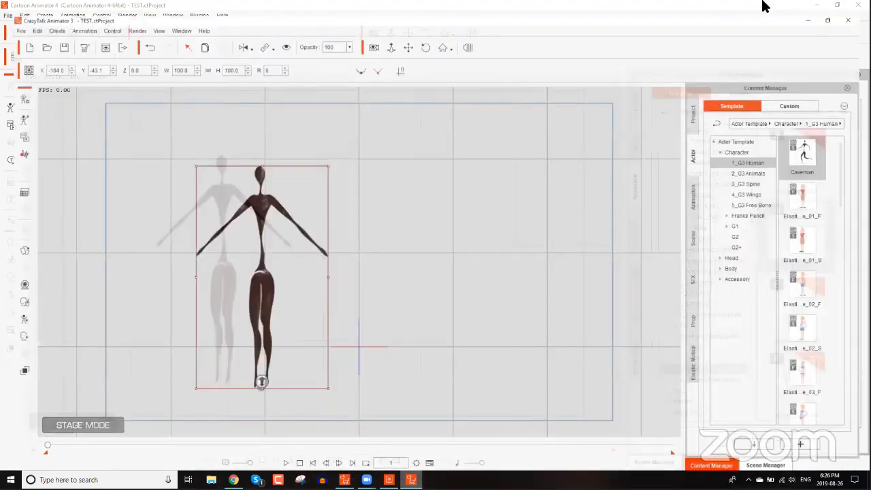